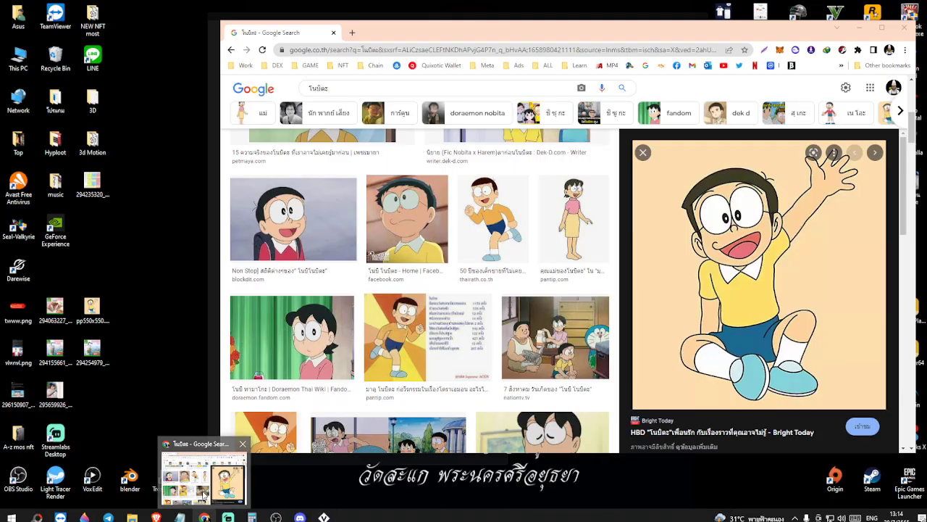
# - Switch to VoxEdit and start a new project from the Medium Human template
pyautogui.click(181, 436)
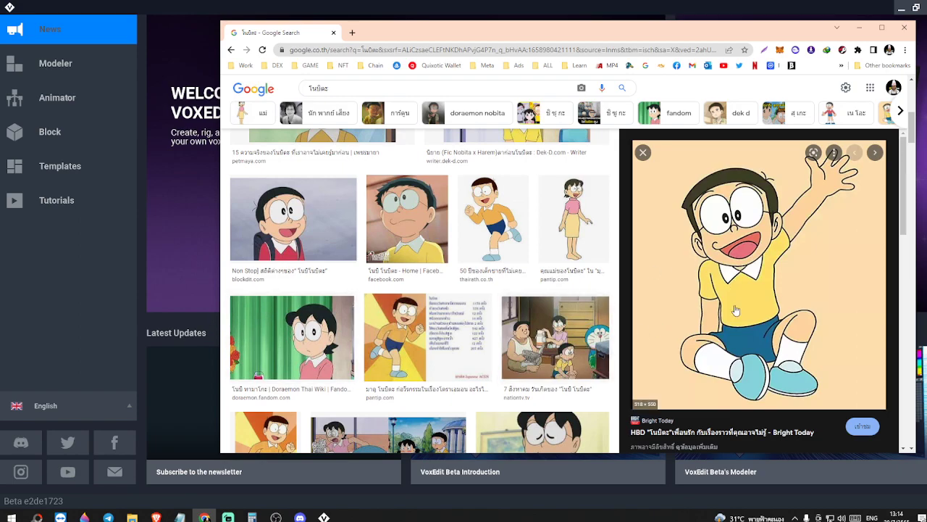
pyautogui.click(104, 253)
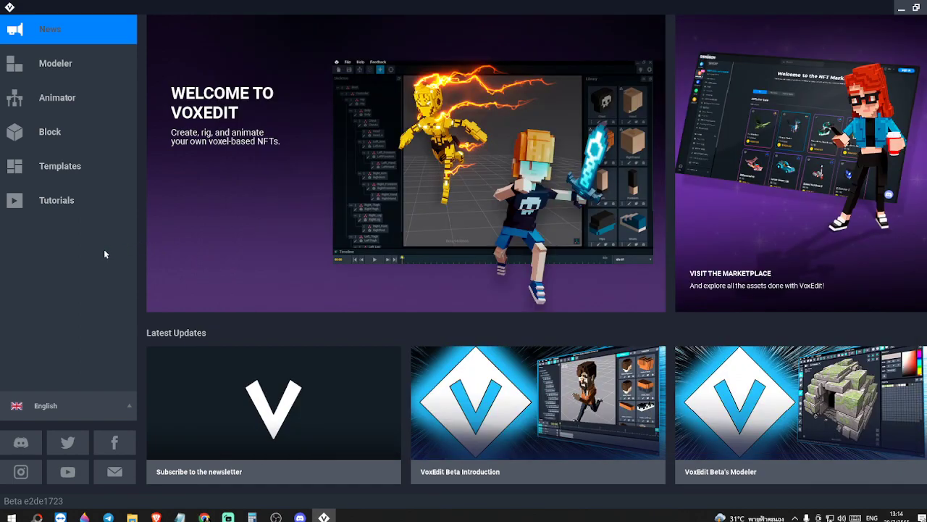
pyautogui.click(75, 171)
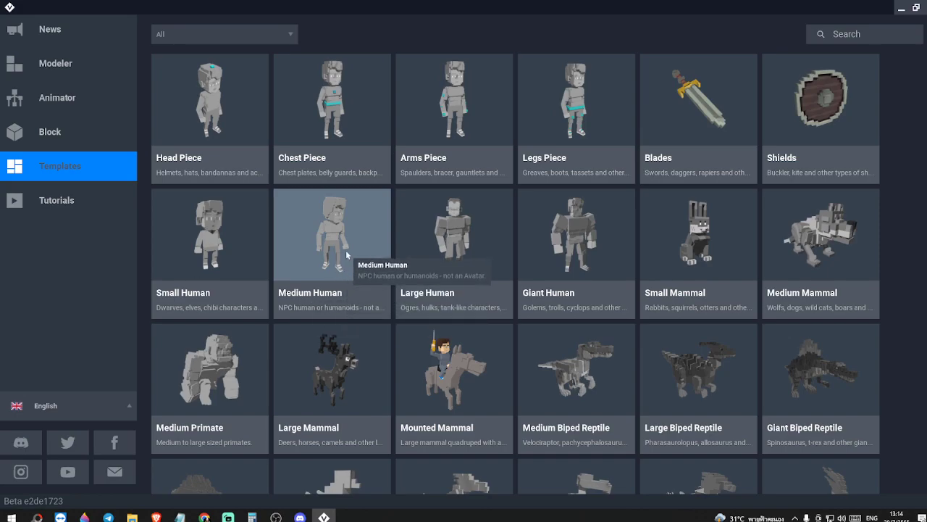
pyautogui.click(345, 250)
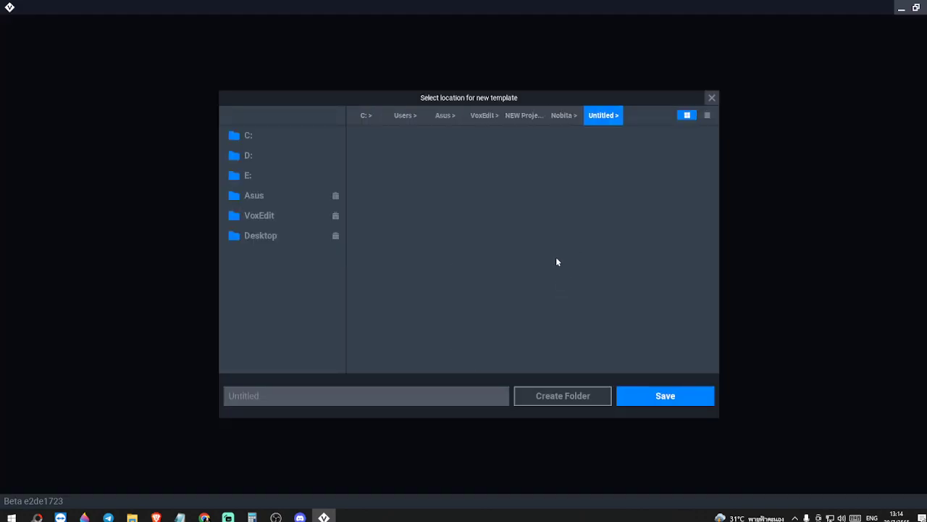
# - Create a folder named Nobita inside VoxEdit > NEW Project and save the new template in it
pyautogui.click(515, 114)
pyautogui.click(494, 121)
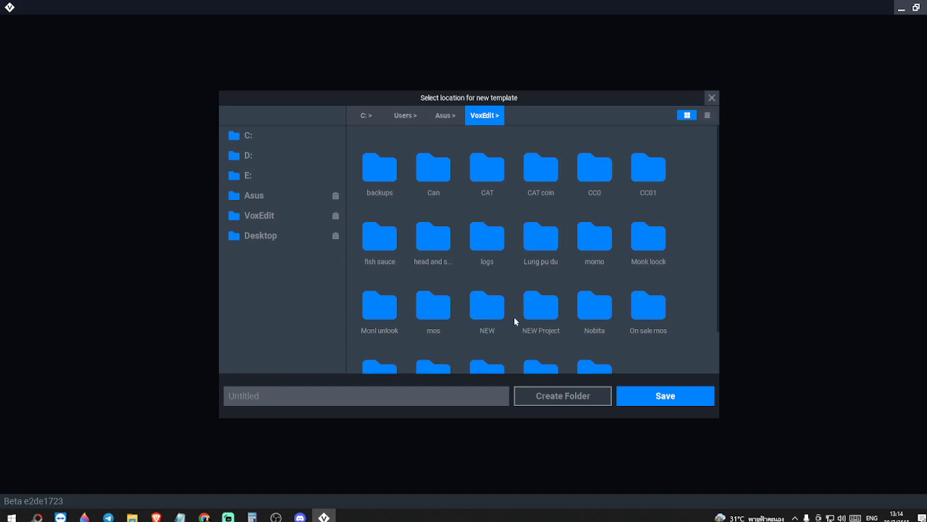
pyautogui.doubleClick(541, 308)
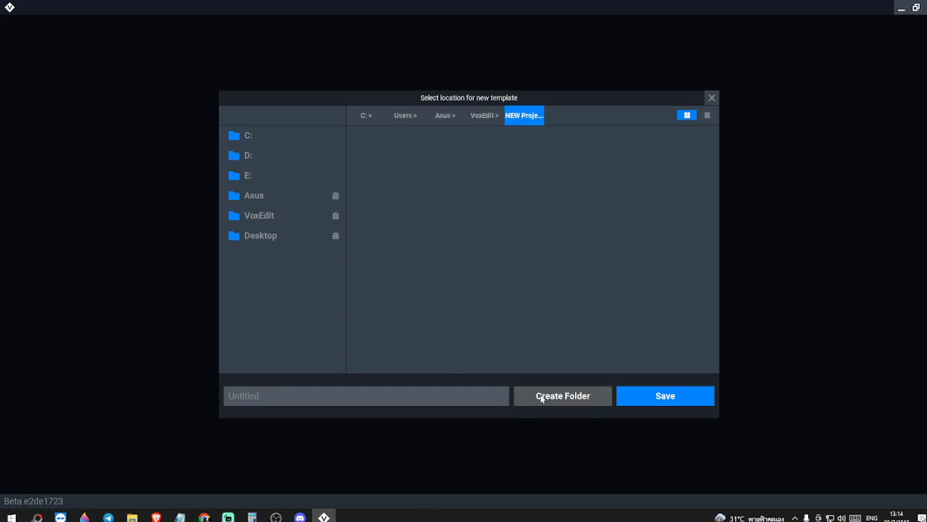
pyautogui.click(543, 397)
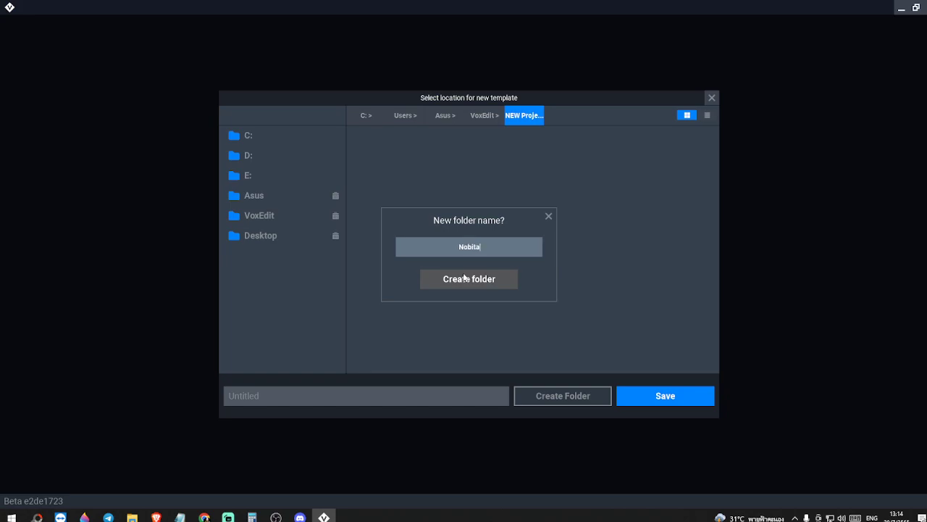
pyautogui.write('Nobita')
pyautogui.click(437, 287)
pyautogui.doubleClick(385, 193)
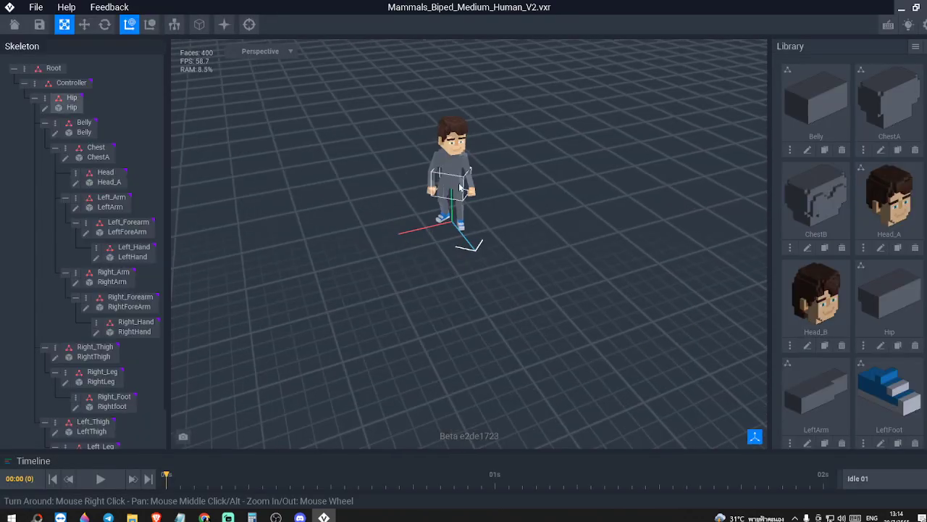
# - Open the character's Head_A model for voxel editing, with the face in view
pyautogui.click(105, 176)
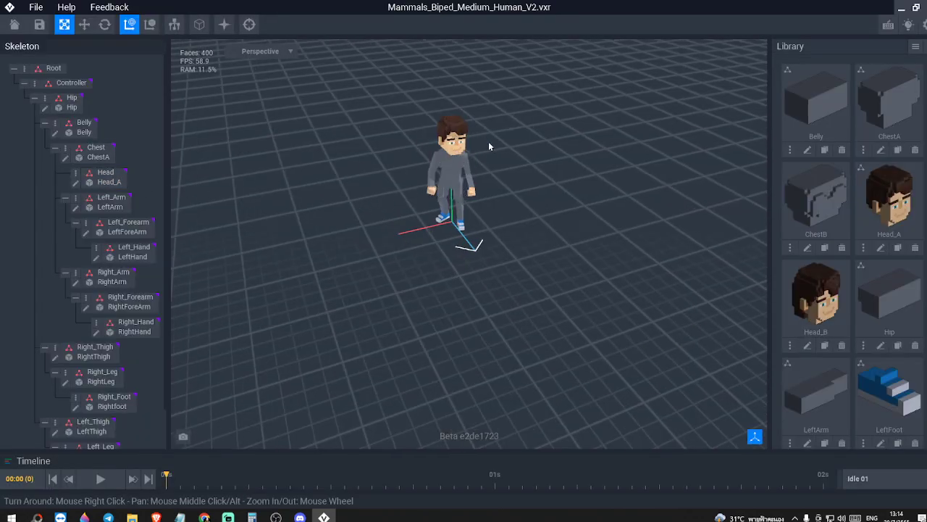
pyautogui.click(77, 184)
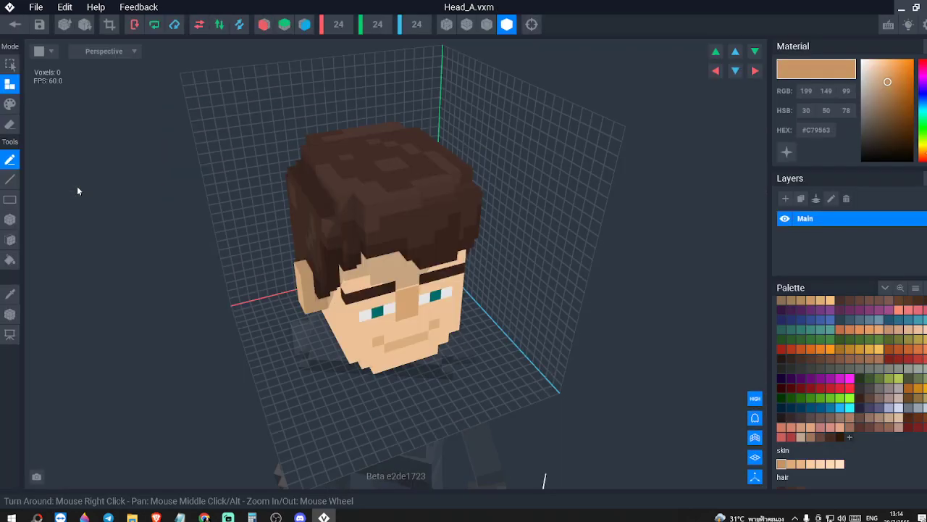
pyautogui.moveTo(377, 238); pyautogui.dragTo(319, 181, button='right')
pyautogui.scroll(2, 625, 418)
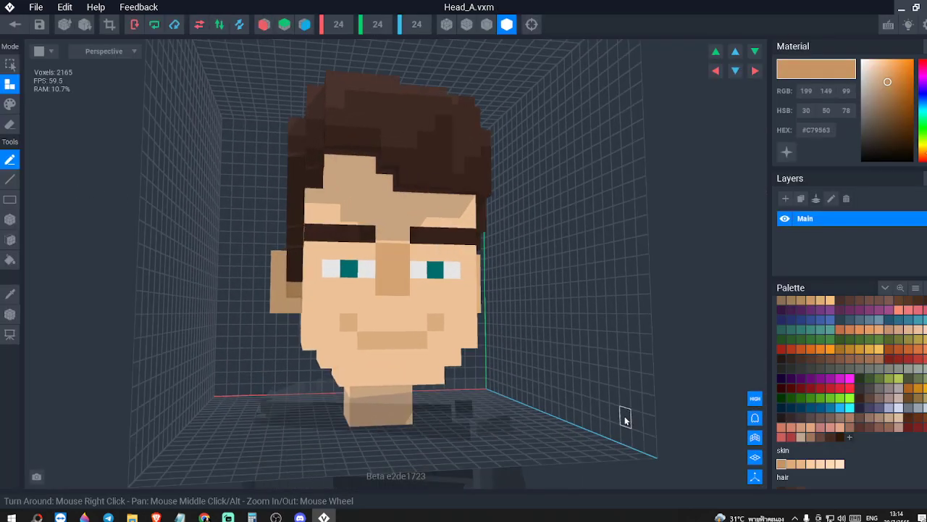
pyautogui.scroll(1, 626, 420)
pyautogui.moveTo(575, 405); pyautogui.dragTo(571, 338, button='right')
pyautogui.scroll(3, 550, 384)
pyautogui.moveTo(418, 371); pyautogui.dragTo(466, 365, button='middle')
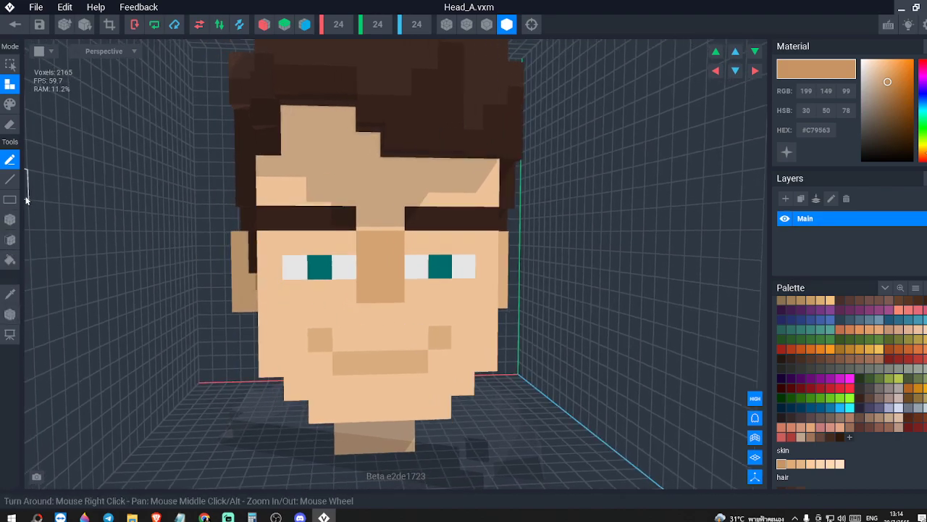
# - Pick the face's skin colour #F9CC9F and fill over the white and teal voxels of the eye on the ear-visible side
pyautogui.click(10, 260)
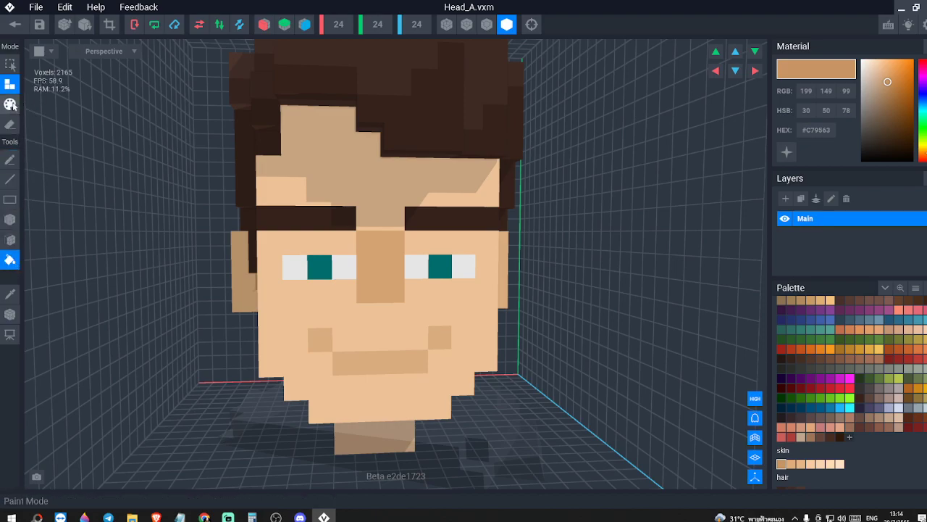
pyautogui.click(11, 103)
pyautogui.click(10, 295)
pyautogui.click(294, 299)
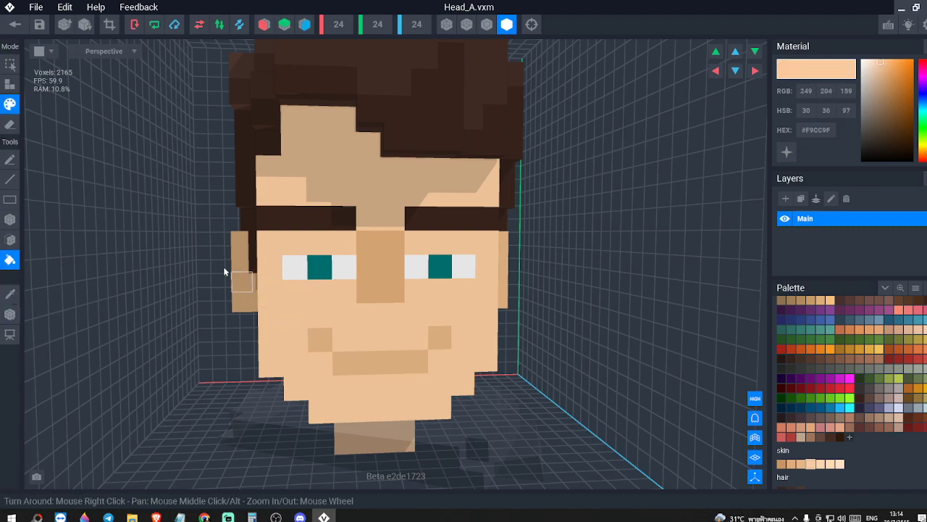
pyautogui.click(344, 271)
pyautogui.click(298, 268)
pyautogui.click(323, 269)
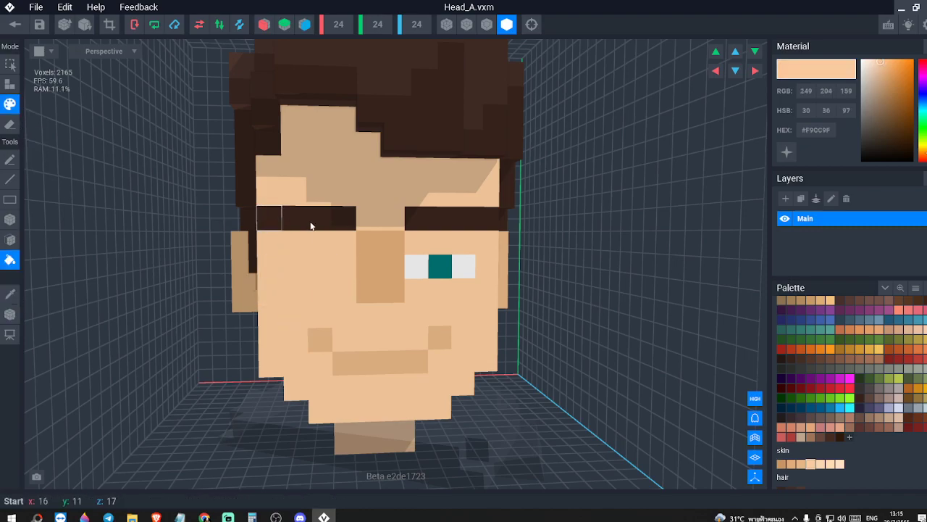
# - Paint over the nearer eyebrow and the nose with the skin colour, voxel by voxel
pyautogui.moveTo(367, 225); pyautogui.dragTo(368, 225, button='right')
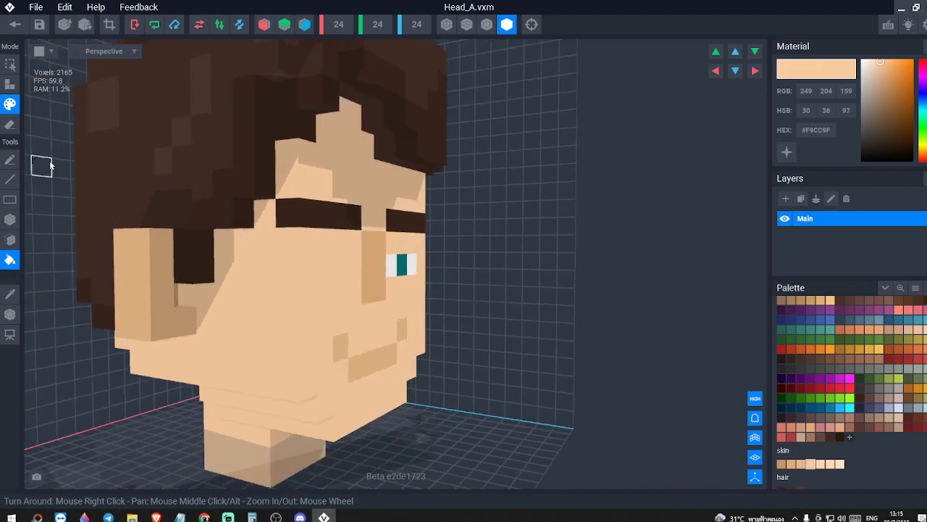
pyautogui.click(10, 161)
pyautogui.moveTo(294, 220)
pyautogui.mouseDown()
pyautogui.moveTo(377, 212)
pyautogui.moveTo(391, 243)
pyautogui.mouseUp()
pyautogui.click(358, 218)
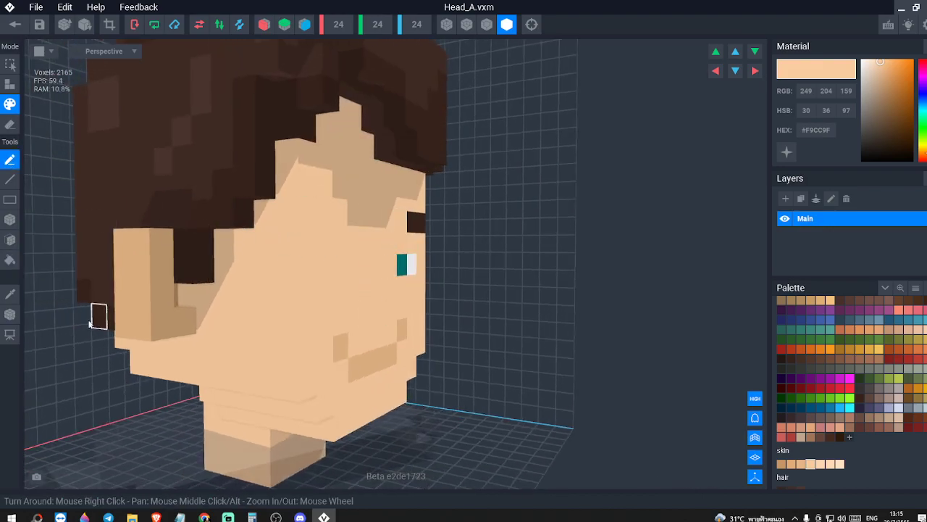
# - Paint the mouth, its corners and the remaining eye and eyebrow in the skin colour, face by face
pyautogui.click(10, 240)
pyautogui.click(358, 353)
pyautogui.click(354, 364)
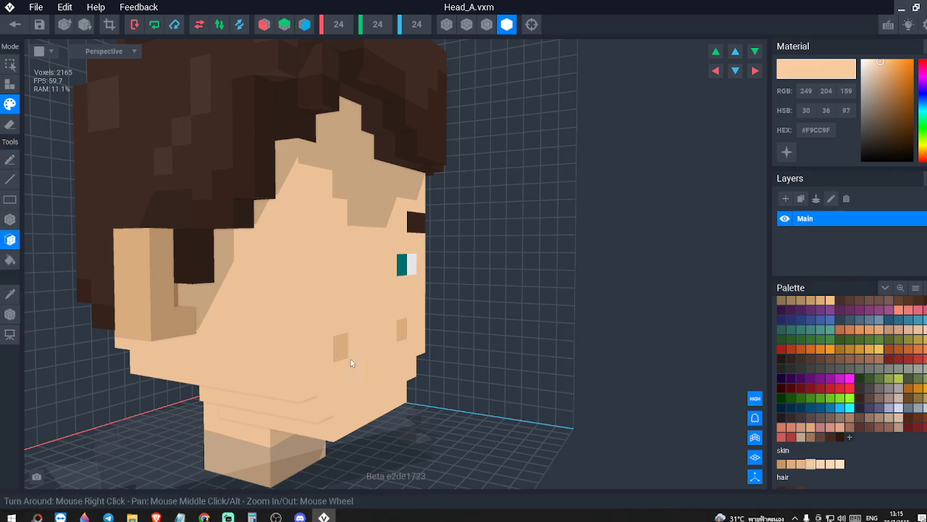
pyautogui.click(341, 349)
pyautogui.moveTo(401, 334); pyautogui.dragTo(416, 283, button='right')
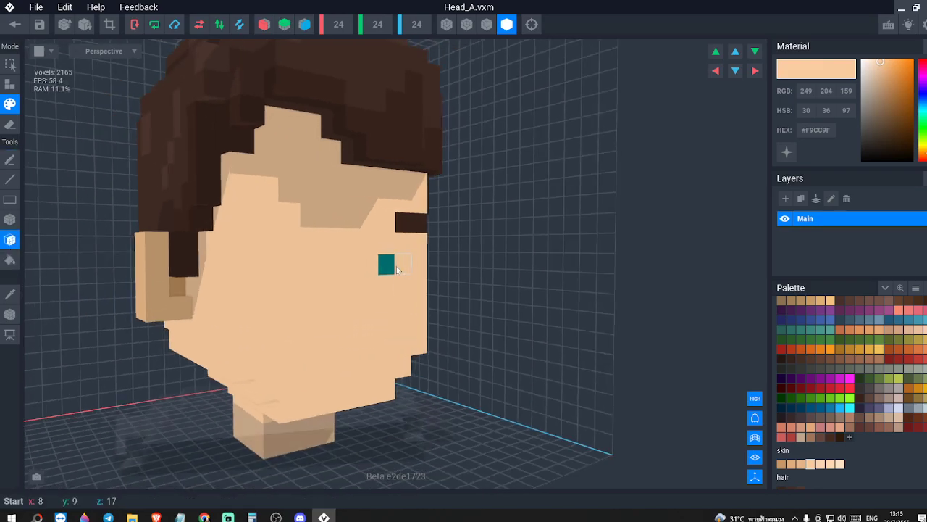
pyautogui.moveTo(408, 224); pyautogui.dragTo(325, 259, button='right')
# - Show voxel edges and erase the raised hair layers at the front of the head, face by face
pyautogui.moveTo(280, 245); pyautogui.dragTo(292, 251, button='middle')
pyautogui.moveTo(325, 255); pyautogui.dragTo(98, 245, button='right')
pyautogui.click(10, 124)
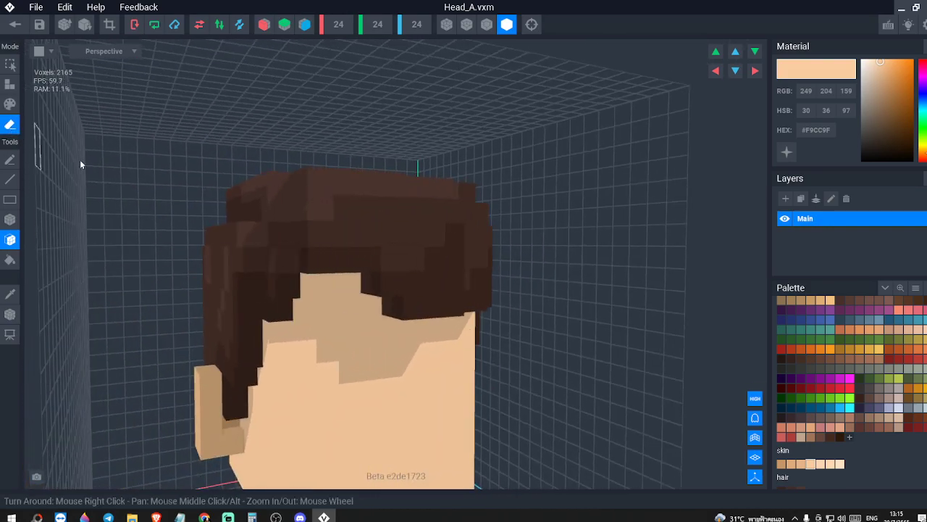
pyautogui.click(485, 26)
pyautogui.moveTo(326, 185); pyautogui.dragTo(420, 197, button='right')
pyautogui.click(473, 271)
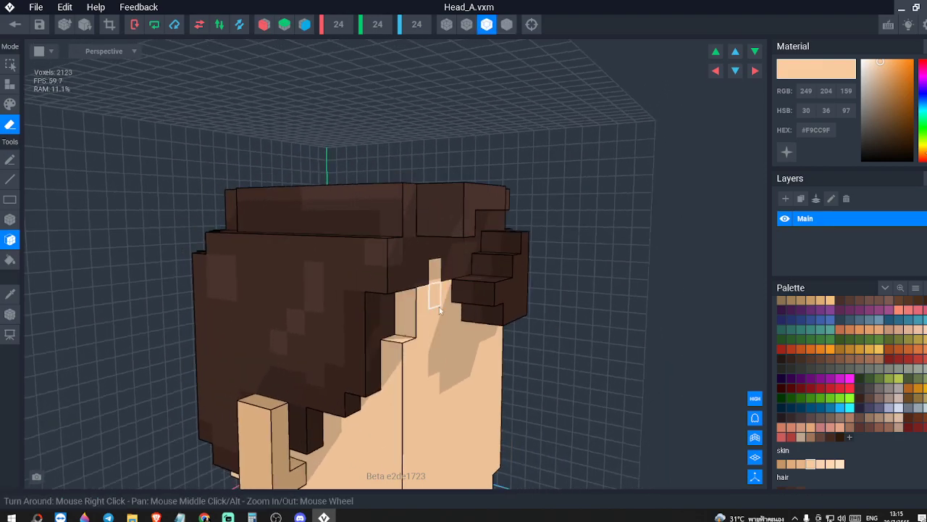
pyautogui.moveTo(431, 307); pyautogui.dragTo(539, 310, button='right')
pyautogui.click(408, 271)
pyautogui.click(387, 260)
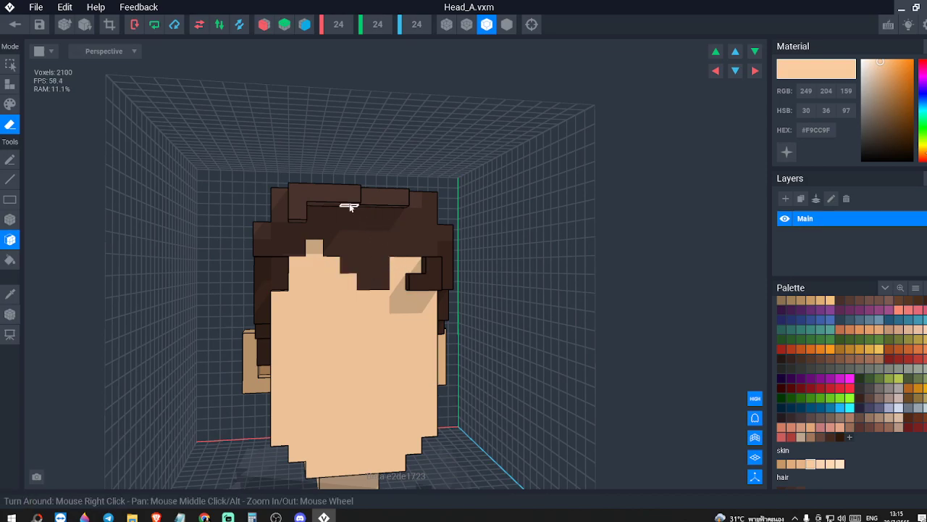
pyautogui.click(391, 205)
# - Erase the remaining protruding hair blocks from the upper front and side of the head
pyautogui.moveTo(313, 208)
pyautogui.mouseDown(button='right')
pyautogui.moveTo(393, 234)
pyautogui.moveTo(433, 280)
pyautogui.moveTo(486, 271)
pyautogui.moveTo(331, 317)
pyautogui.moveTo(323, 309)
pyautogui.moveTo(460, 308)
pyautogui.mouseUp(button='right')
pyautogui.click(426, 312)
pyautogui.click(394, 347)
pyautogui.click(372, 309)
pyautogui.click(462, 308)
pyautogui.click(480, 271)
pyautogui.click(505, 248)
# - Erase the raised hair layers around the ears and along the sides of the head
pyautogui.moveTo(524, 303); pyautogui.dragTo(518, 355, button='right')
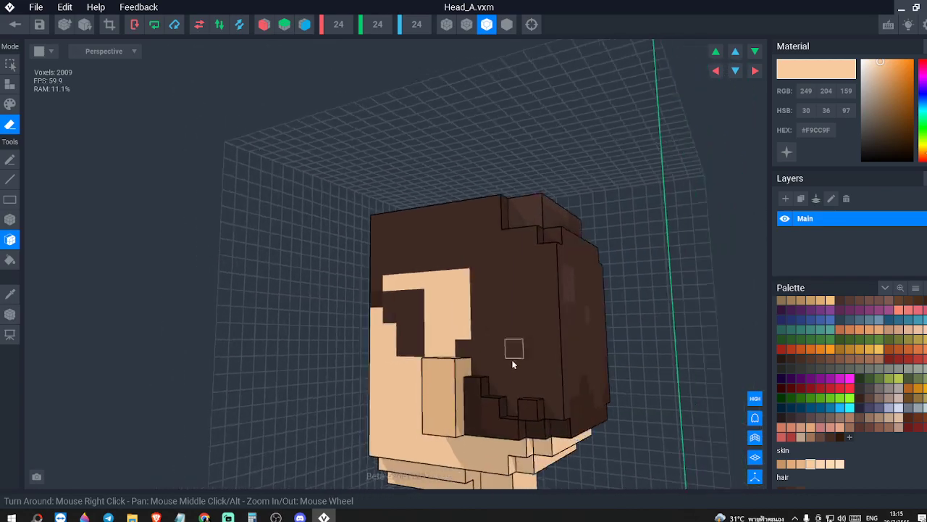
pyautogui.click(491, 407)
pyautogui.click(527, 410)
pyautogui.moveTo(638, 411); pyautogui.dragTo(642, 405, button='right')
pyautogui.click(638, 362)
pyautogui.moveTo(642, 361); pyautogui.dragTo(712, 359, button='right')
pyautogui.click(639, 405)
pyautogui.moveTo(638, 406); pyautogui.dragTo(610, 400)
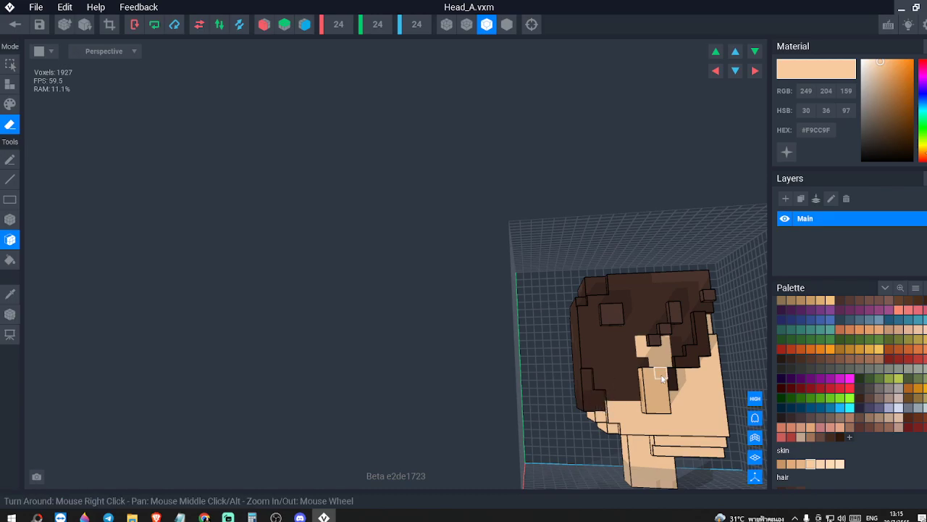
# - Erase the leftover protruding hair blocks in front of and above the ear
pyautogui.scroll(4, 661, 378)
pyautogui.click(668, 384)
pyautogui.moveTo(665, 384); pyautogui.dragTo(660, 387, button='right')
pyautogui.click(599, 281)
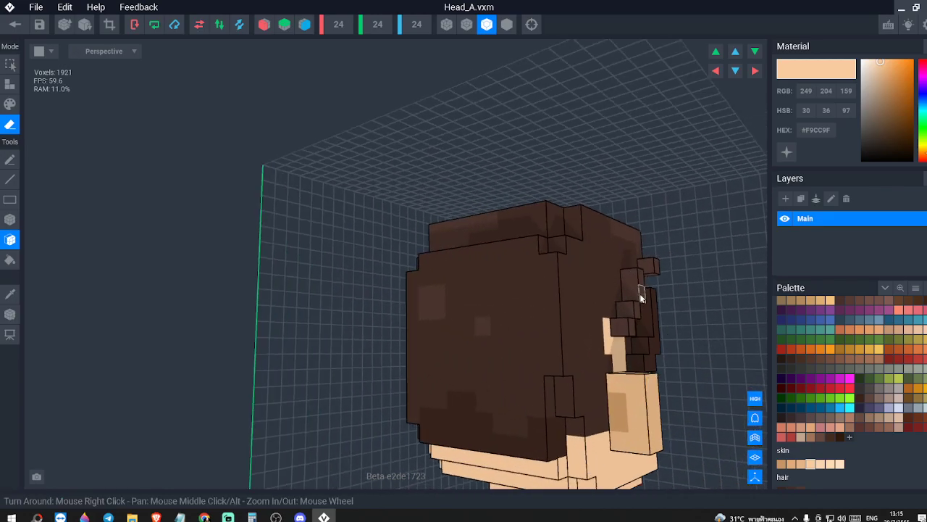
pyautogui.click(654, 348)
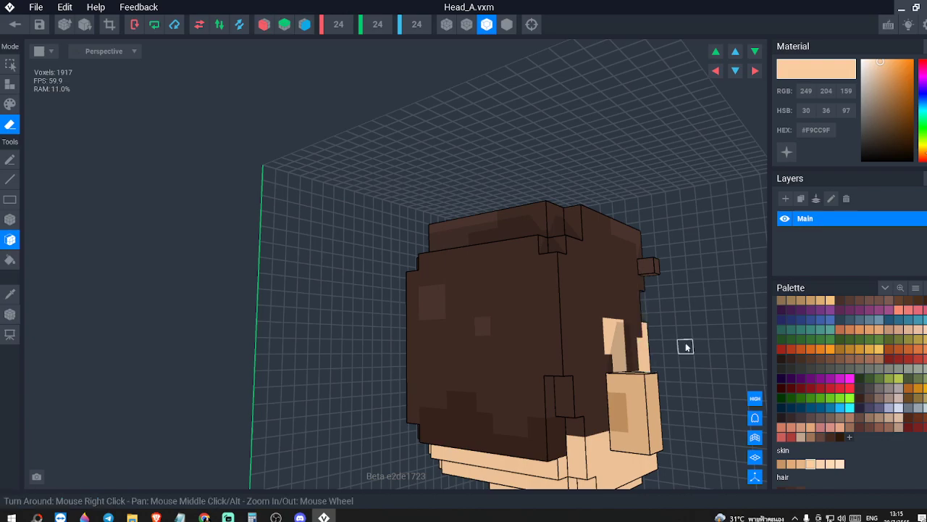
pyautogui.moveTo(694, 344); pyautogui.dragTo(612, 291, button='right')
pyautogui.moveTo(668, 319); pyautogui.dragTo(625, 332, button='right')
pyautogui.click(625, 332)
# - Fill the notch at the forehead's corner with voxels in the face's skin colour
pyautogui.scroll(3, 638, 331)
pyautogui.moveTo(729, 331)
pyautogui.mouseDown(button='right')
pyautogui.moveTo(680, 350)
pyautogui.moveTo(692, 339)
pyautogui.moveTo(673, 321)
pyautogui.moveTo(579, 294)
pyautogui.mouseUp(button='right')
pyautogui.scroll(3, 680, 350)
pyautogui.moveTo(584, 240); pyautogui.dragTo(570, 259, button='middle')
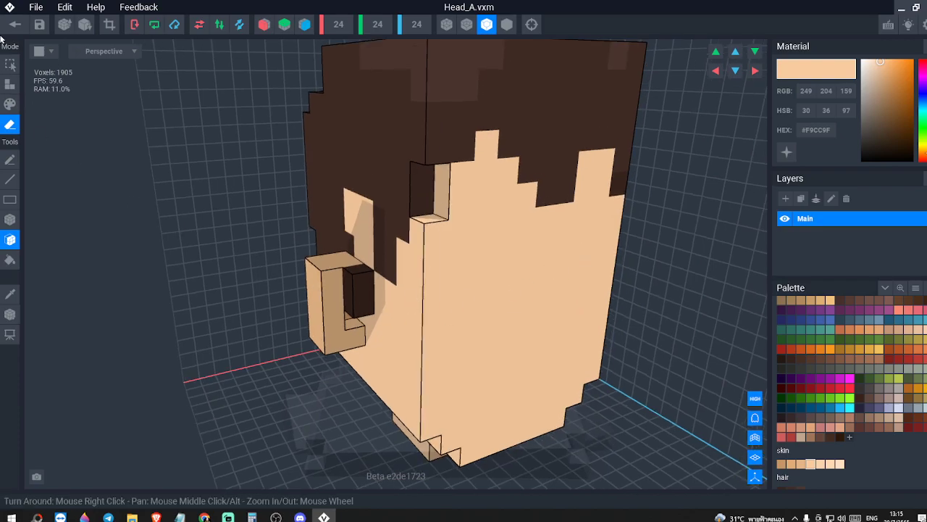
pyautogui.click(10, 293)
pyautogui.click(468, 308)
pyautogui.click(423, 177)
pyautogui.moveTo(610, 229); pyautogui.dragTo(525, 347, button='right')
pyautogui.scroll(-3, 523, 345)
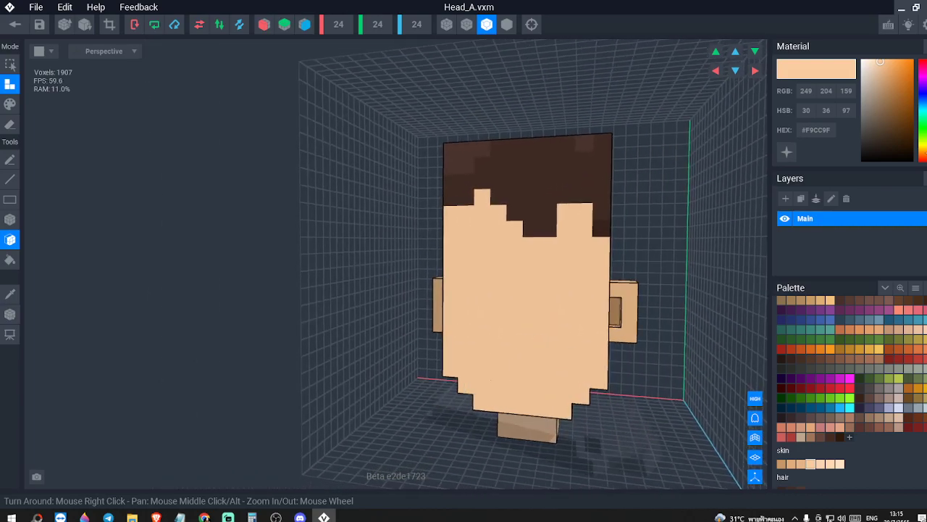
pyautogui.hotkey('alt', 'Tab')
pyautogui.hotkey('alt', 'Tab')
pyautogui.moveTo(654, 268); pyautogui.dragTo(647, 287, button='right')
pyautogui.hotkey('alt', 'Tab')
pyautogui.hotkey('alt', 'Tab')
# - Turn on X-axis symmetry, pick the ear's colour #E5B585 and add a four-voxel-high outer layer to both ears
pyautogui.moveTo(702, 269); pyautogui.dragTo(373, 300, button='right')
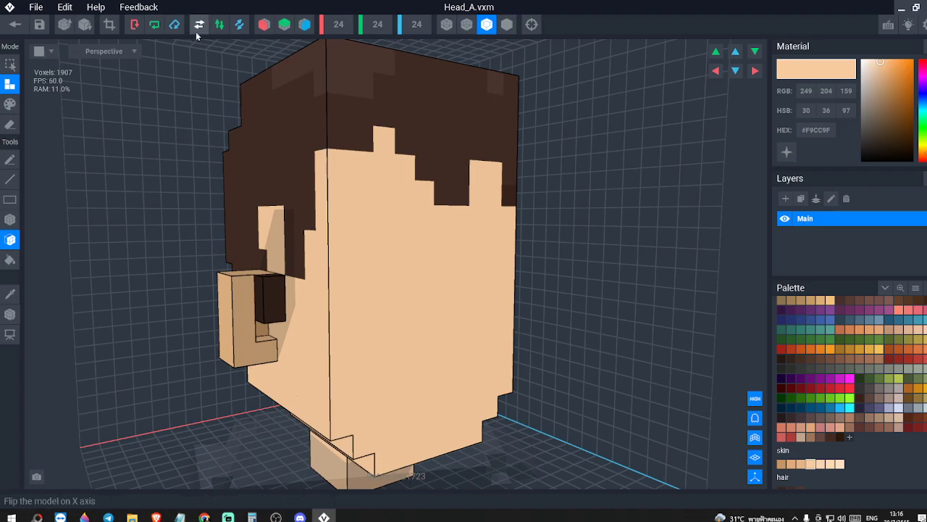
pyautogui.click(264, 24)
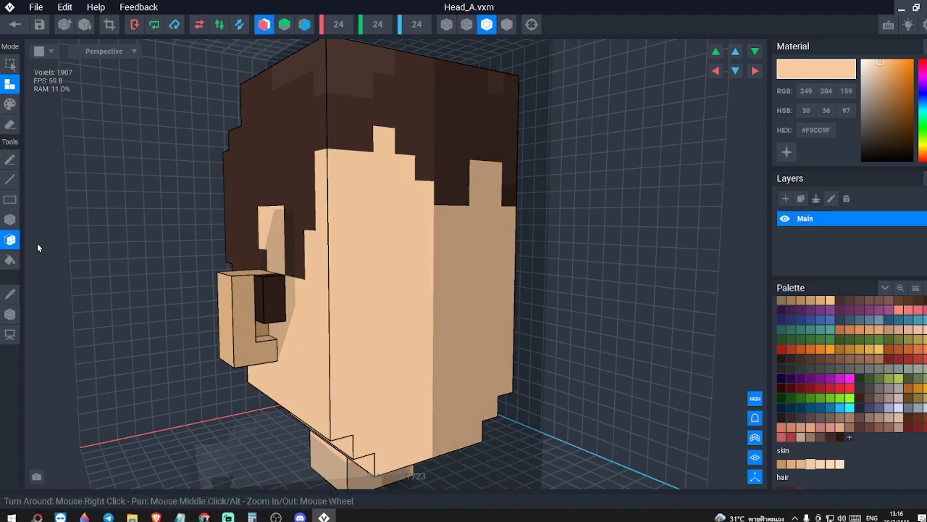
pyautogui.click(10, 297)
pyautogui.click(235, 307)
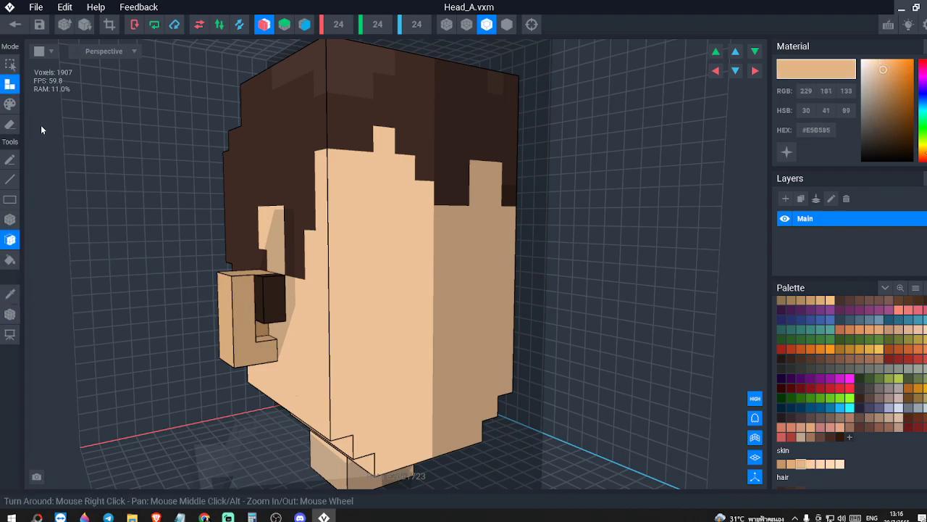
pyautogui.click(10, 160)
pyautogui.moveTo(227, 298); pyautogui.dragTo(229, 313)
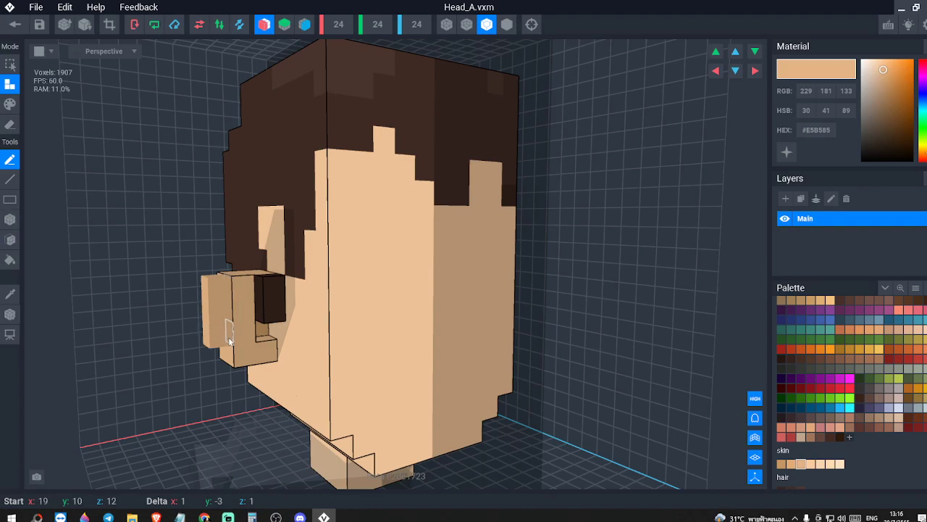
pyautogui.moveTo(333, 346); pyautogui.dragTo(341, 343, button='right')
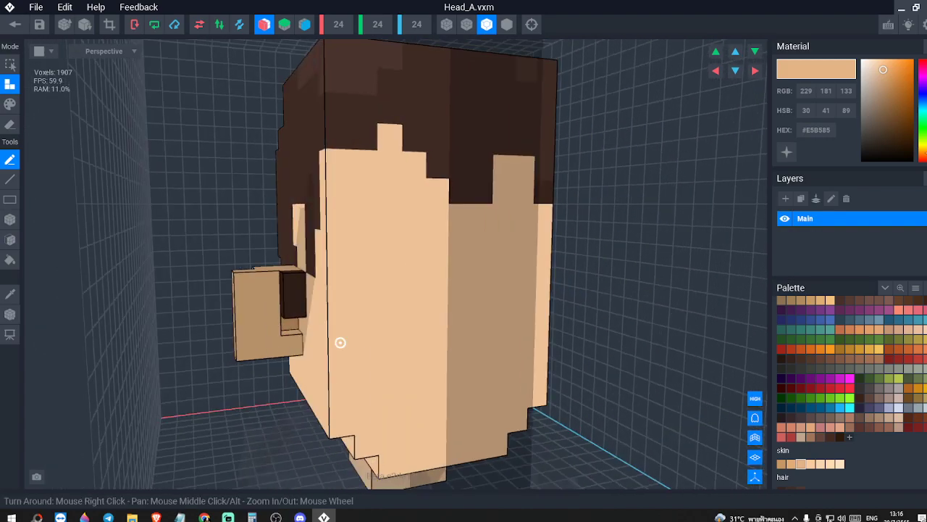
pyautogui.moveTo(285, 317); pyautogui.dragTo(330, 313, button='right')
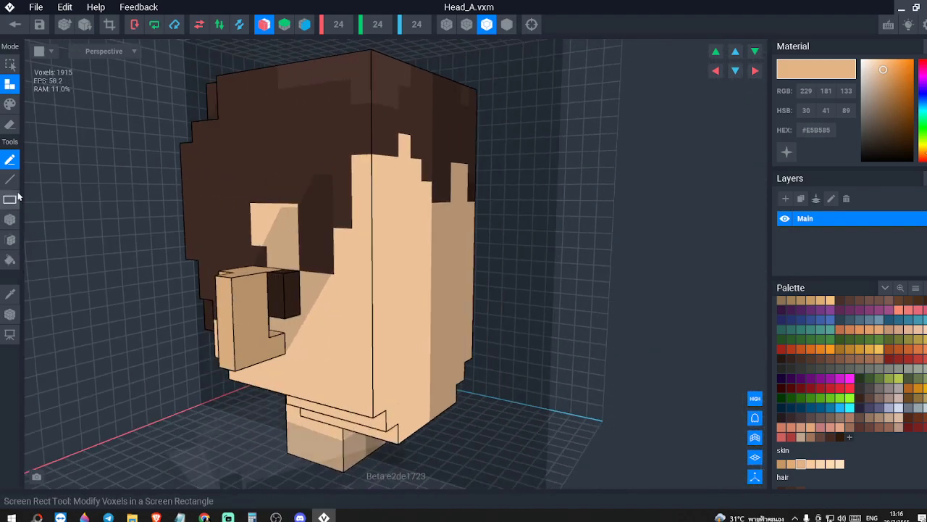
# - Erase the leftover dark hair voxels at the ears and hollow out the ears' front into a C shape
pyautogui.click(11, 126)
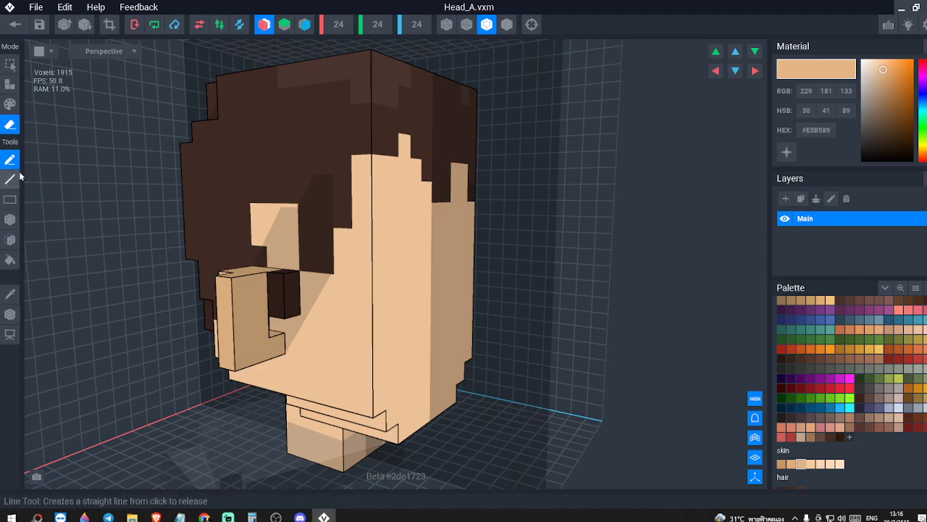
pyautogui.click(261, 323)
pyautogui.click(291, 291)
pyautogui.moveTo(329, 286); pyautogui.dragTo(131, 307, button='right')
pyautogui.moveTo(349, 312); pyautogui.dragTo(333, 310, button='right')
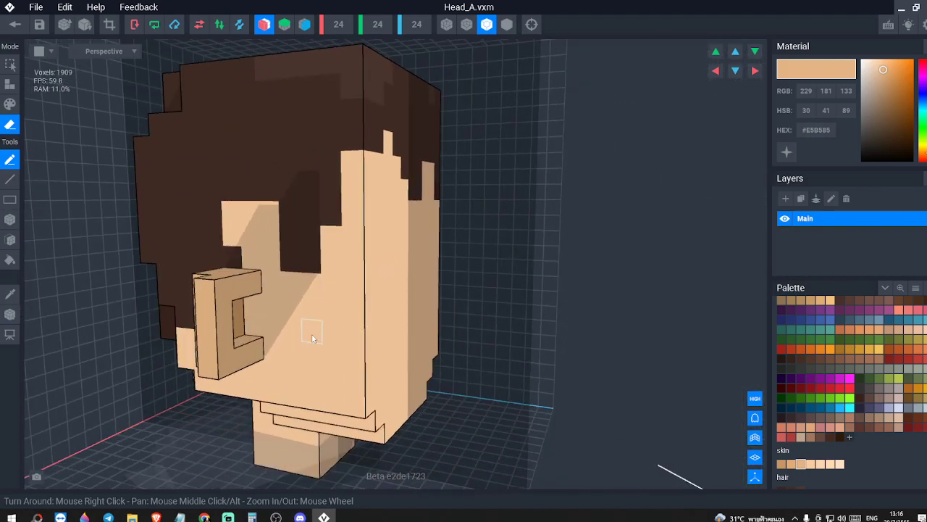
pyautogui.moveTo(296, 258); pyautogui.dragTo(286, 264, button='right')
# - Sample the face's skin colour #F9CC9F and try erasing the side of the head with the Face tool
pyautogui.click(10, 295)
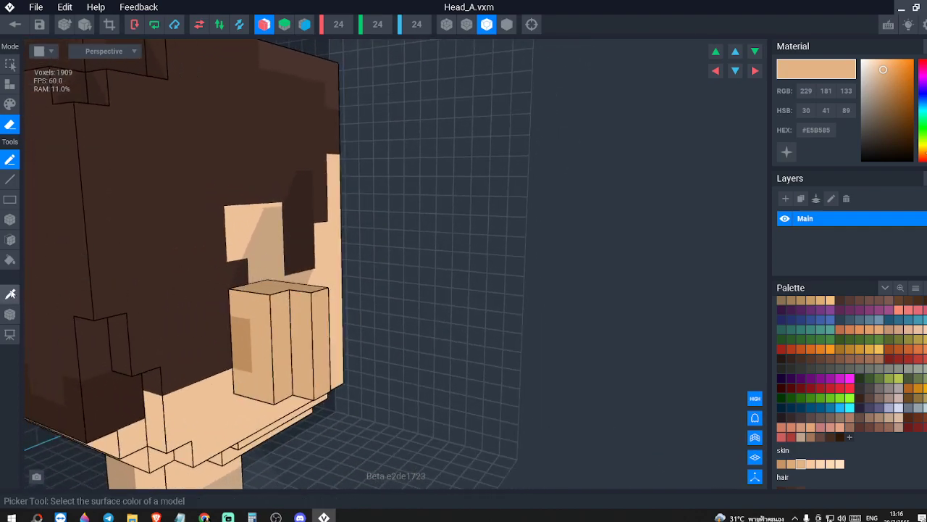
pyautogui.click(327, 285)
pyautogui.moveTo(329, 282); pyautogui.dragTo(193, 286, button='right')
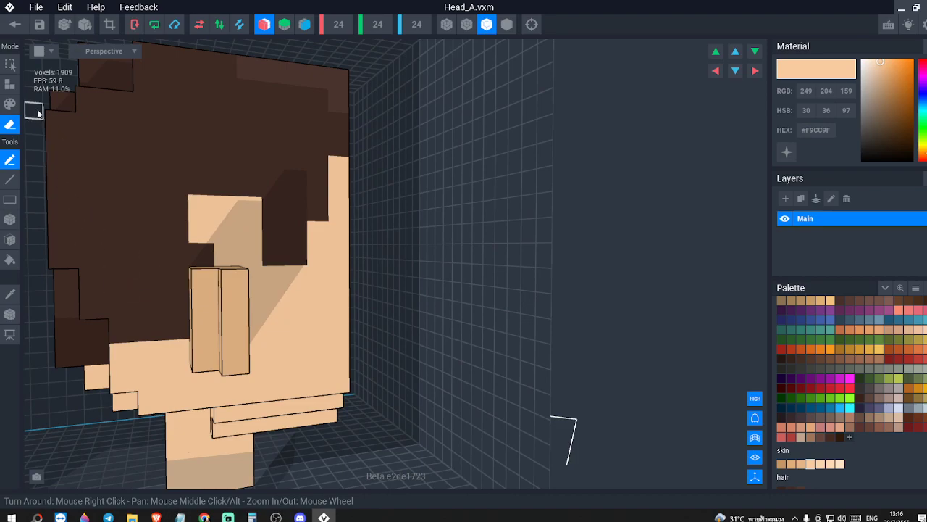
pyautogui.click(12, 240)
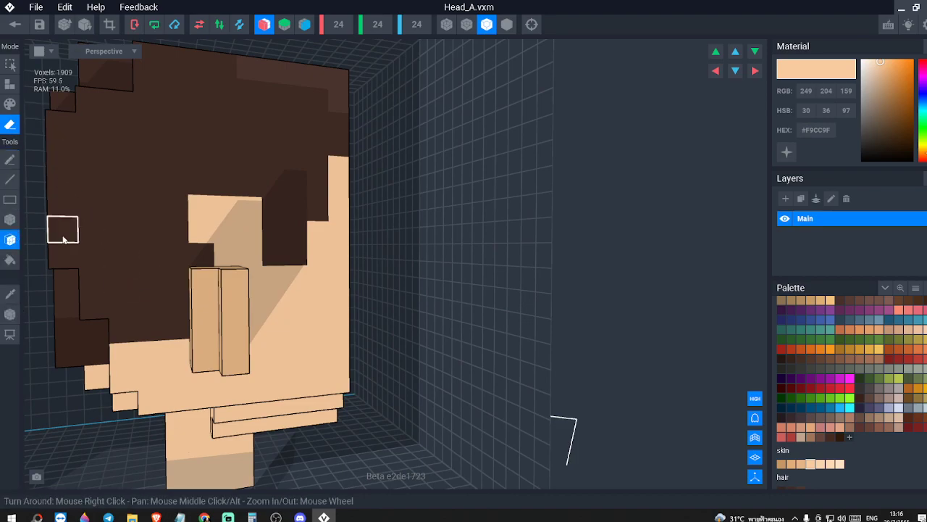
pyautogui.moveTo(308, 228); pyautogui.dragTo(250, 227, button='right')
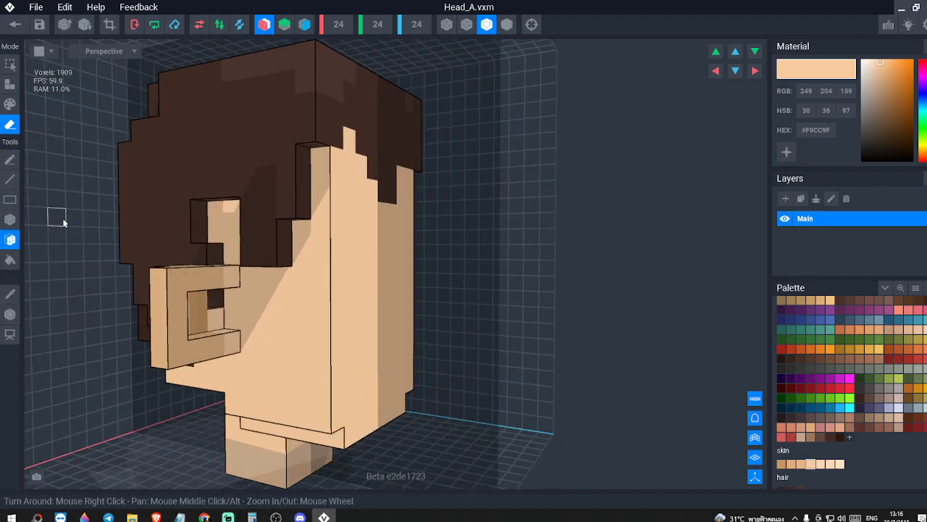
pyautogui.hotkey('ctrl', 'z')
# - Attach a layer of skin-coloured voxels over both sides of the head with the Face tool
pyautogui.click(10, 84)
pyautogui.click(273, 298)
pyautogui.moveTo(248, 302); pyautogui.dragTo(308, 330, button='right')
pyautogui.click(203, 187)
pyautogui.moveTo(232, 208); pyautogui.dragTo(123, 192, button='right')
pyautogui.moveTo(522, 240)
pyautogui.mouseDown(button='right')
pyautogui.moveTo(435, 243)
pyautogui.moveTo(521, 240)
pyautogui.mouseUp(button='right')
pyautogui.scroll(-5, 431, 297)
pyautogui.click(385, 307)
pyautogui.moveTo(386, 305); pyautogui.dragTo(378, 287, button='right')
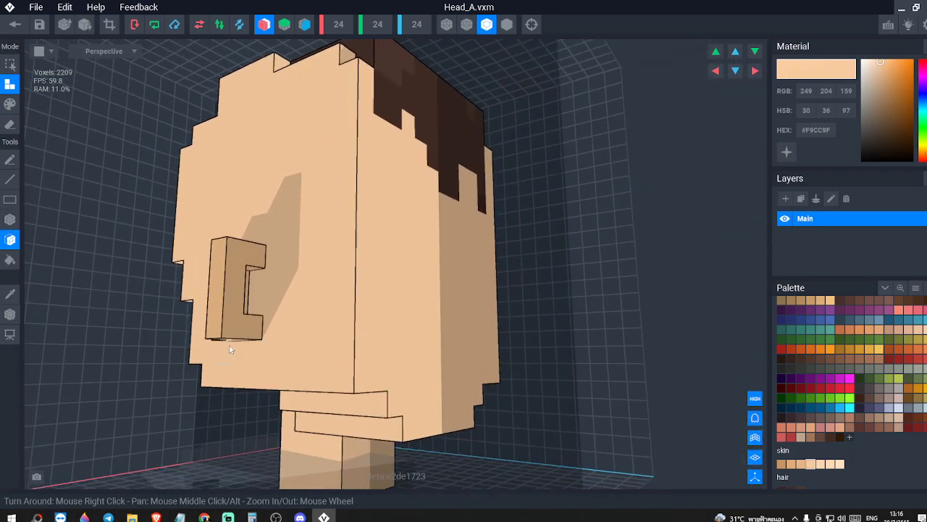
# - Erase the lowest row of the added side layer along the jaw with the Pen tool
pyautogui.click(10, 130)
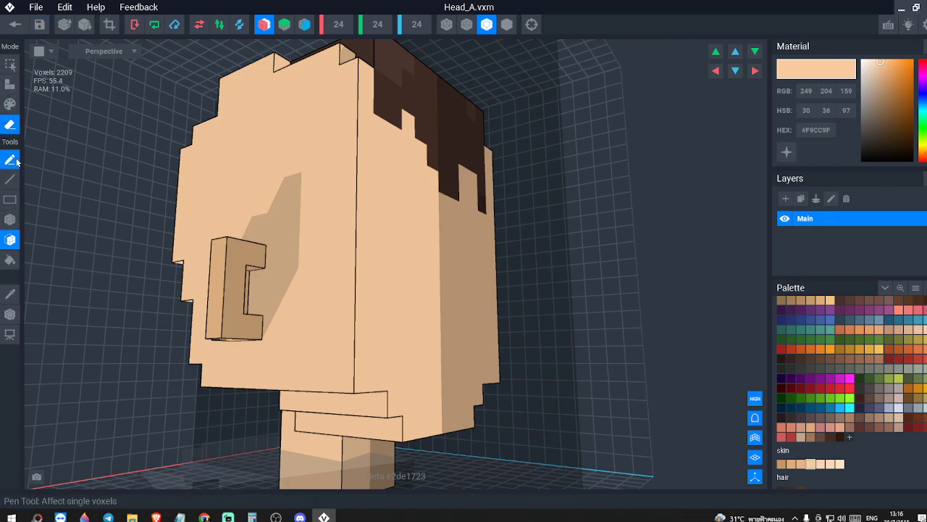
pyautogui.click(15, 159)
pyautogui.moveTo(214, 377); pyautogui.dragTo(365, 373)
pyautogui.moveTo(431, 371)
pyautogui.mouseDown(button='right')
pyautogui.moveTo(347, 370)
pyautogui.moveTo(384, 370)
pyautogui.moveTo(345, 290)
pyautogui.moveTo(352, 283)
pyautogui.moveTo(332, 257)
pyautogui.mouseUp(button='right')
pyautogui.moveTo(216, 248); pyautogui.dragTo(356, 207, button='right')
# - Paint the hair on the back of the head and its lower edges in skin colour #F9CC9F with the Face tool
pyautogui.click(11, 260)
pyautogui.moveTo(271, 80); pyautogui.dragTo(267, 150, button='middle')
pyautogui.moveTo(138, 125); pyautogui.dragTo(227, 129, button='right')
pyautogui.moveTo(44, 168); pyautogui.dragTo(142, 159, button='right')
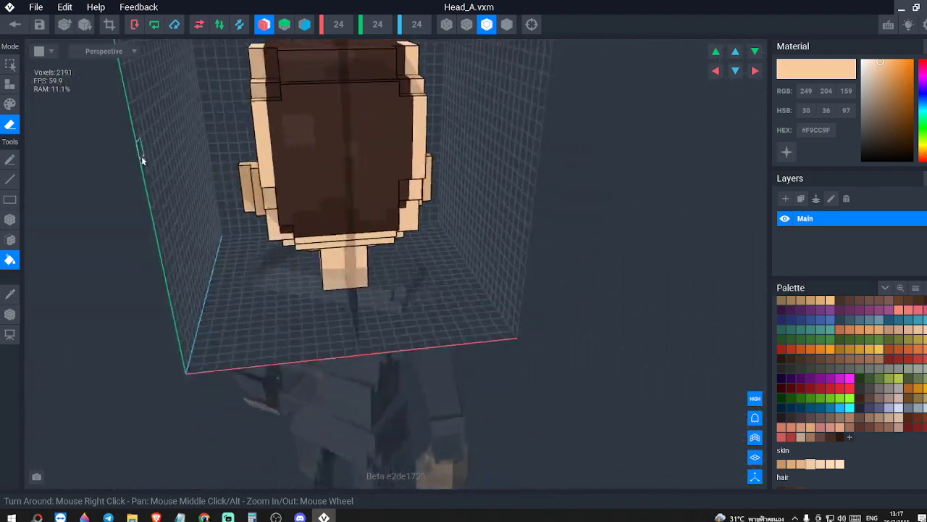
pyautogui.click(14, 240)
pyautogui.click(10, 105)
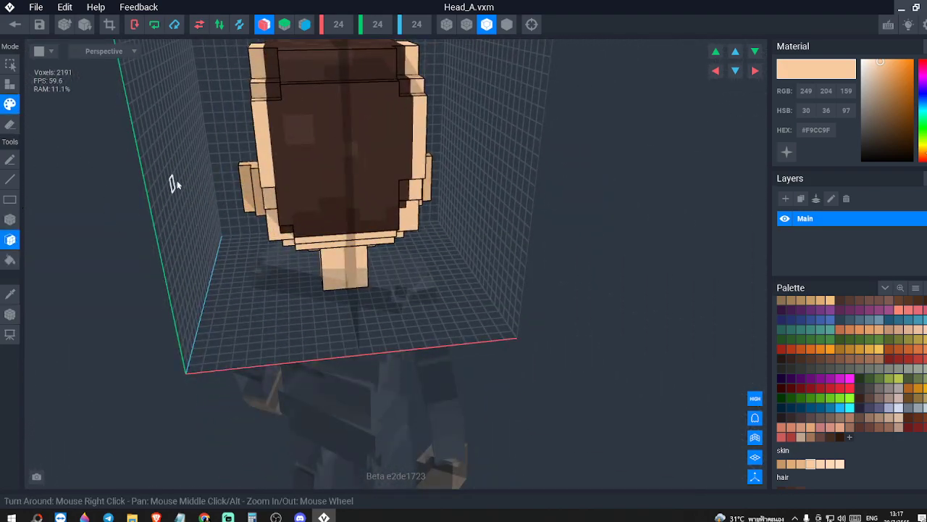
pyautogui.moveTo(167, 182); pyautogui.dragTo(200, 168, button='right')
pyautogui.click(330, 179)
pyautogui.click(367, 231)
pyautogui.click(281, 229)
pyautogui.click(402, 216)
pyautogui.moveTo(432, 126); pyautogui.dragTo(411, 108, button='right')
# - Paint the top of the head, its upper steps and the stray dark patches in skin colour #F9CC9F
pyautogui.click(281, 136)
pyautogui.moveTo(310, 125); pyautogui.dragTo(305, 125, button='right')
pyautogui.click(305, 125)
pyautogui.click(309, 151)
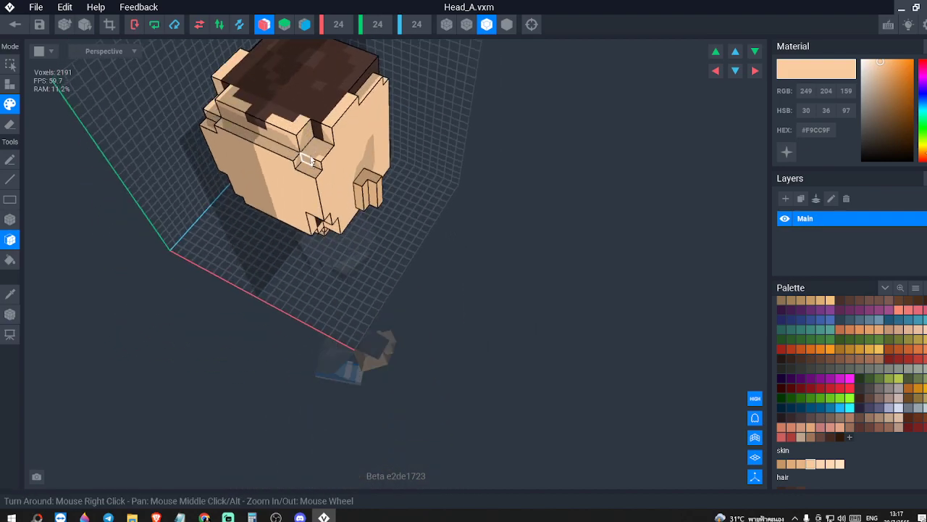
pyautogui.click(290, 116)
pyautogui.click(320, 117)
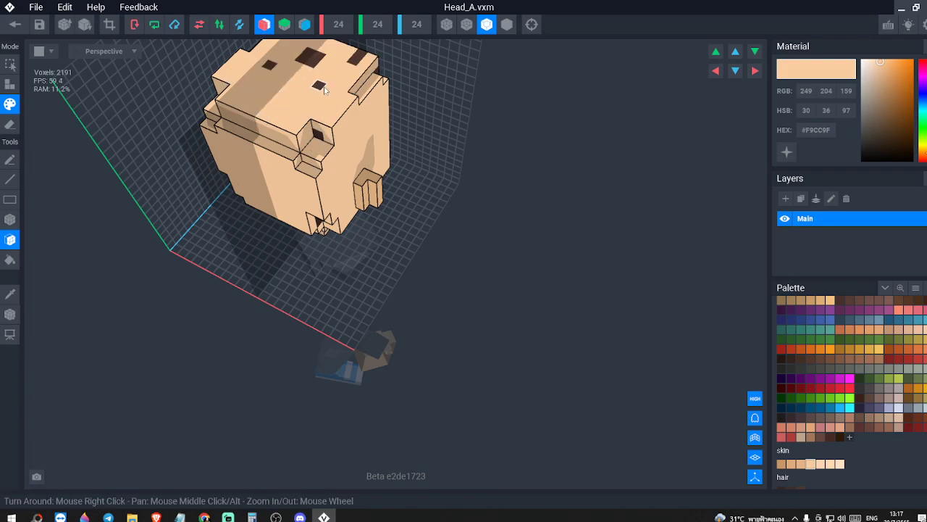
pyautogui.click(317, 57)
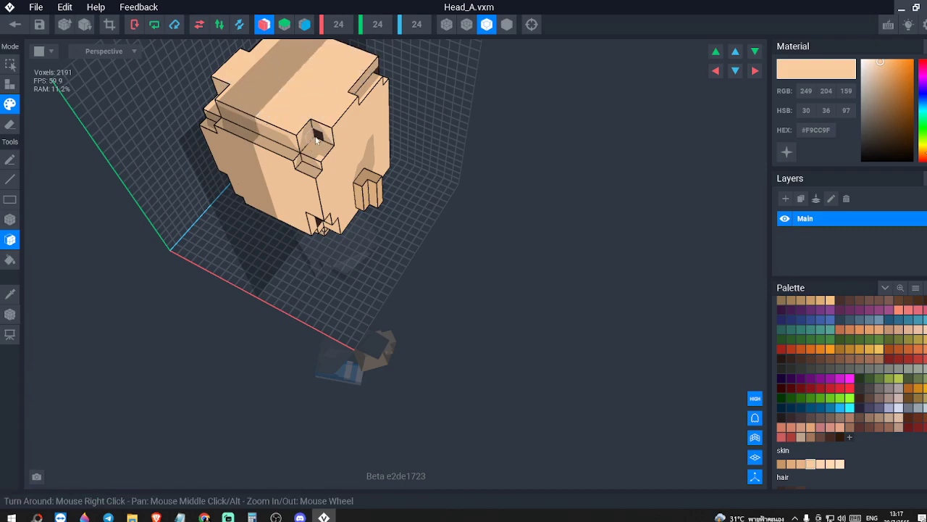
# - Paint the remaining hair faces on the forehead and in the corner notches in skin colour #F9CC9F
pyautogui.moveTo(392, 107); pyautogui.dragTo(392, 90, button='right')
pyautogui.click(276, 185)
pyautogui.moveTo(394, 141); pyautogui.dragTo(447, 92, button='right')
pyautogui.click(497, 113)
pyautogui.moveTo(497, 113); pyautogui.dragTo(498, 118, button='right')
pyautogui.moveTo(498, 118); pyautogui.dragTo(498, 142, button='middle')
pyautogui.scroll(4, 497, 142)
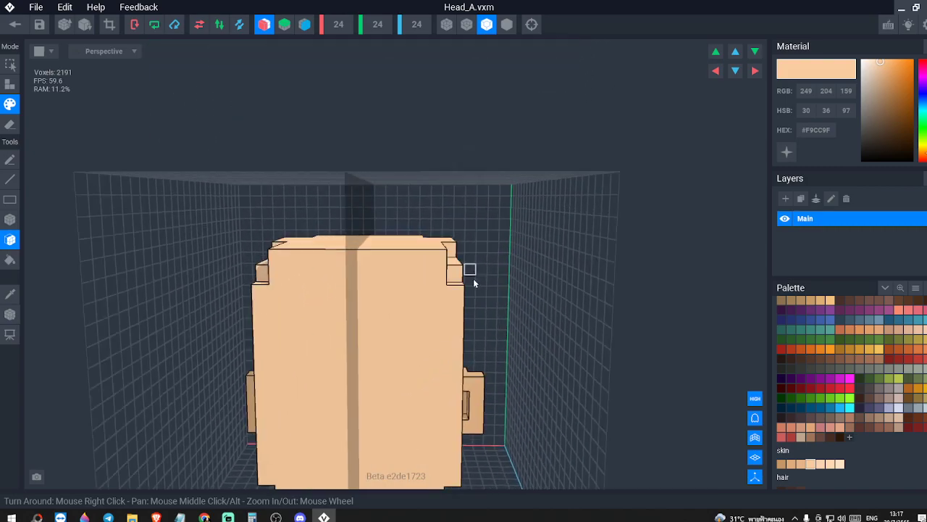
pyautogui.moveTo(474, 274); pyautogui.dragTo(506, 205, button='middle')
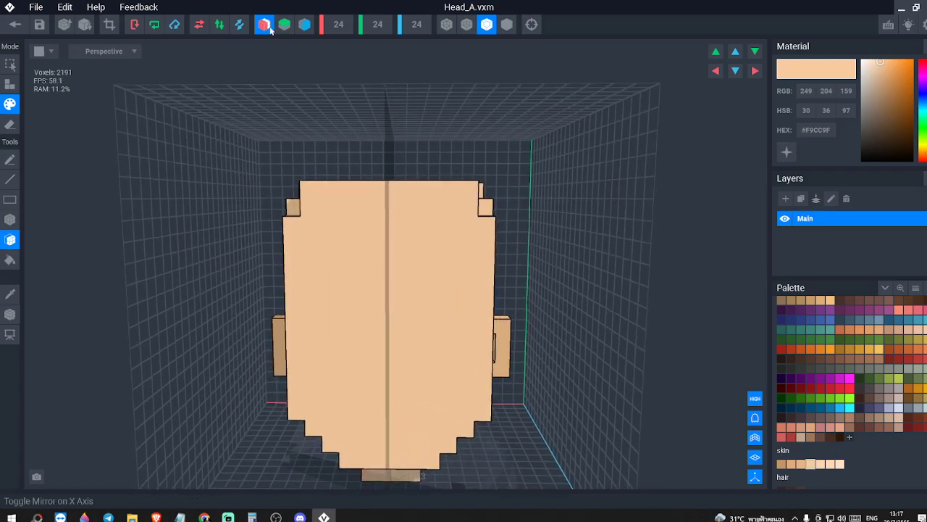
pyautogui.moveTo(347, 120); pyautogui.dragTo(363, 160, button='right')
pyautogui.moveTo(329, 244); pyautogui.dragTo(278, 263, button='right')
# - Check the Nobita reference picture in the browser, add a dark grey #373635 swatch to the palette and select the Pen tool
pyautogui.hotkey('alt', 'Tab')
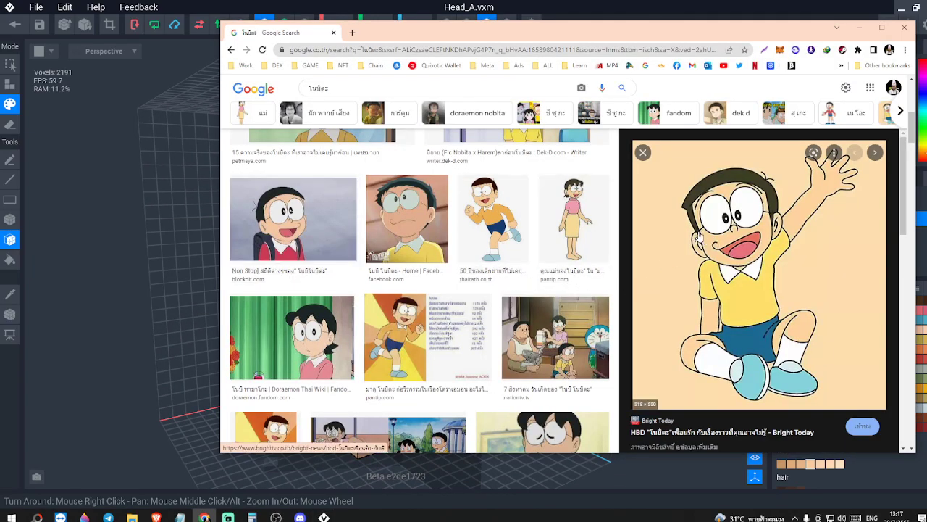
pyautogui.hotkey('alt', 'Tab')
pyautogui.moveTo(302, 240); pyautogui.dragTo(339, 243, button='right')
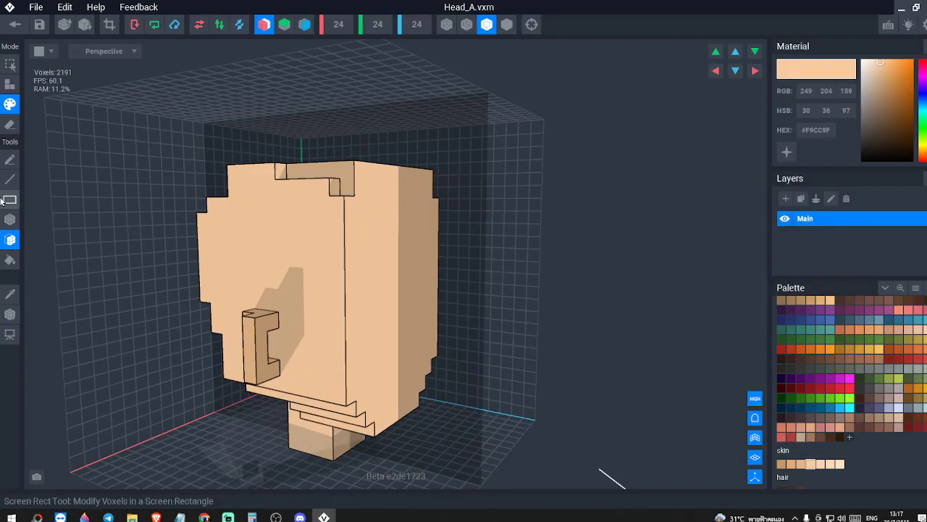
pyautogui.click(10, 293)
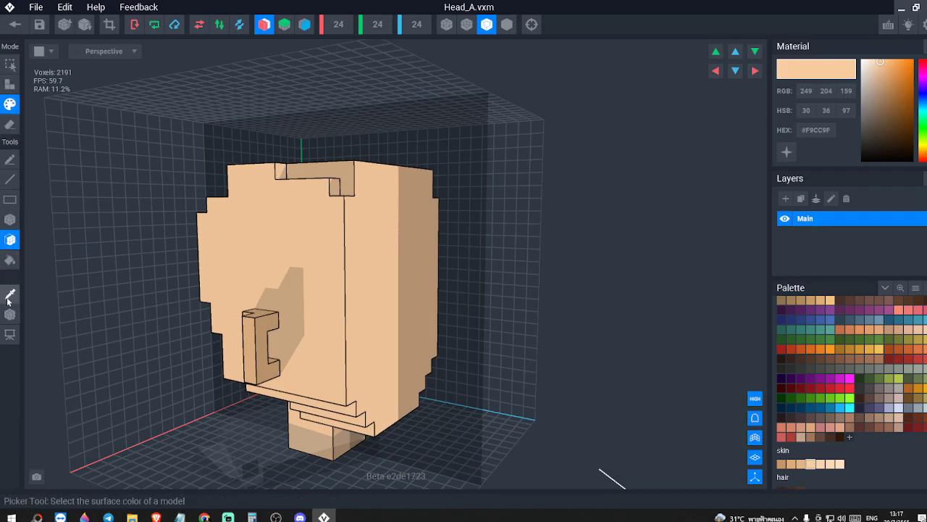
pyautogui.click(849, 437)
pyautogui.moveTo(866, 132); pyautogui.dragTo(864, 140)
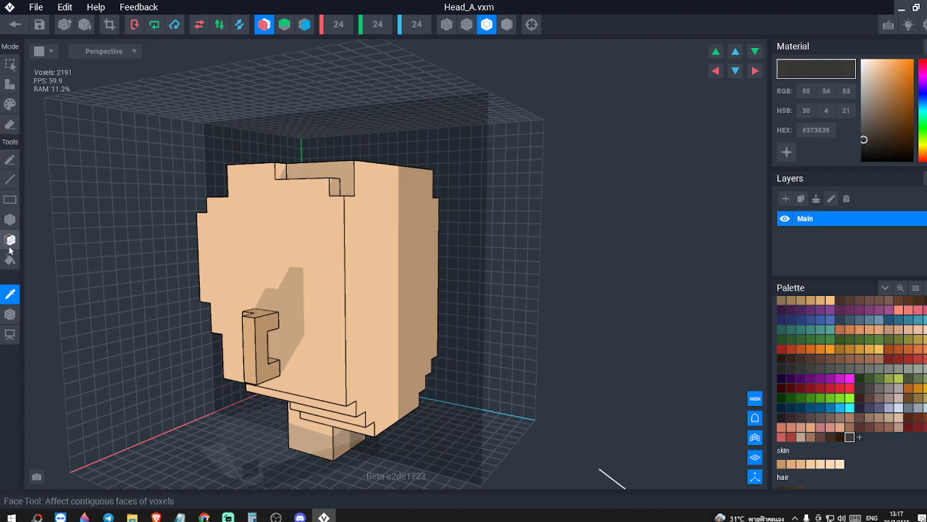
pyautogui.click(11, 162)
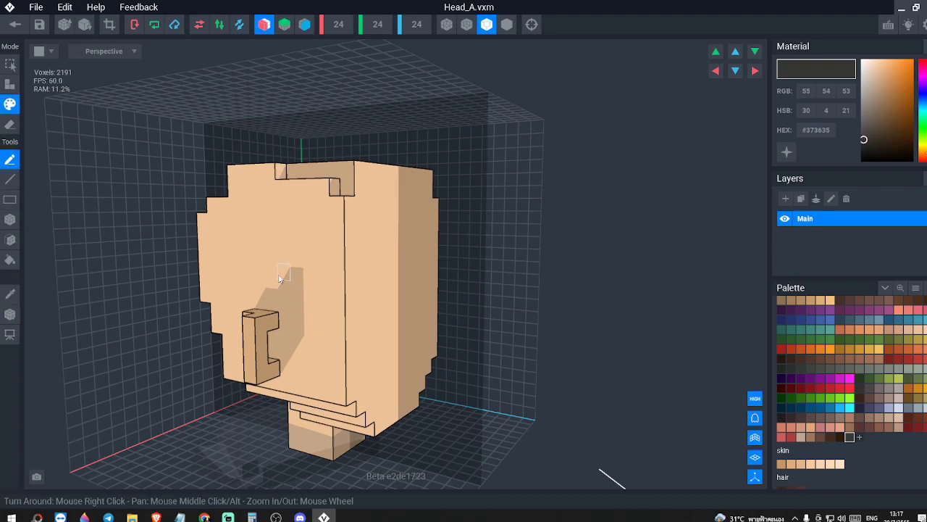
pyautogui.moveTo(260, 287)
pyautogui.mouseDown()
pyautogui.moveTo(343, 283)
pyautogui.moveTo(324, 279)
pyautogui.mouseUp()
pyautogui.moveTo(336, 231); pyautogui.dragTo(336, 247)
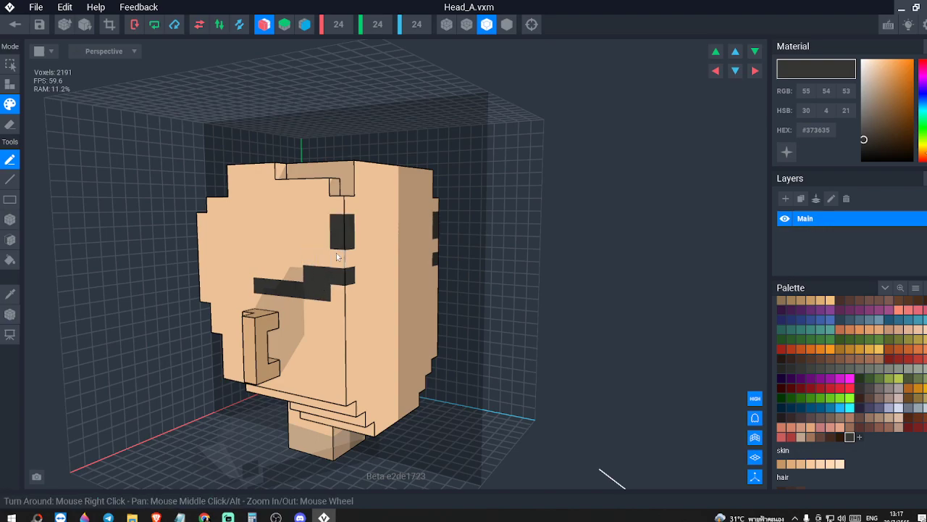
pyautogui.hotkey('ctrl', 'z')
pyautogui.hotkey('ctrl', 'z')
# - Paint a #373635 hairline from behind the ear, along the side of the head and up across the forehead
pyautogui.moveTo(324, 290)
pyautogui.mouseDown()
pyautogui.moveTo(263, 291)
pyautogui.moveTo(227, 318)
pyautogui.mouseUp()
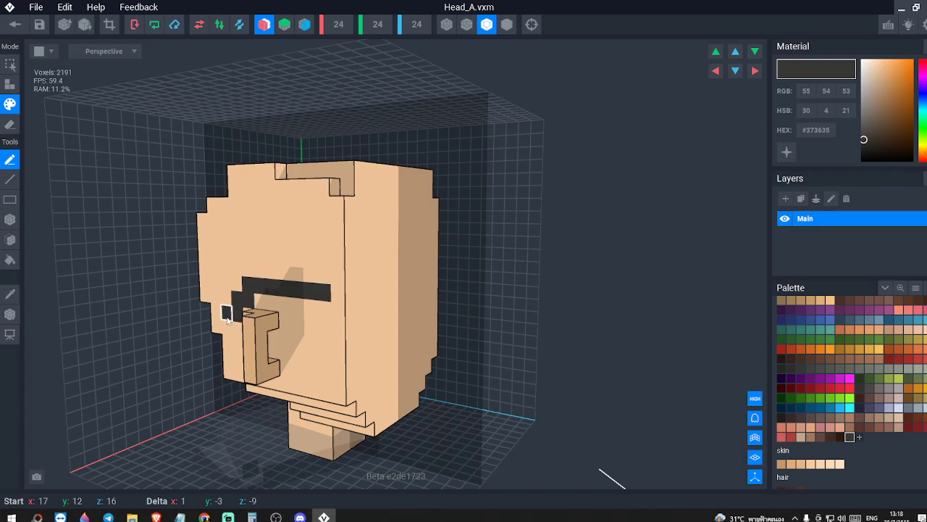
pyautogui.moveTo(223, 291); pyautogui.dragTo(292, 281, button='right')
pyautogui.moveTo(332, 289); pyautogui.dragTo(352, 234)
pyautogui.hotkey('ctrl', 'z')
pyautogui.moveTo(324, 284)
pyautogui.mouseDown()
pyautogui.moveTo(356, 208)
pyautogui.moveTo(410, 208)
pyautogui.mouseUp()
# - Continue the dark grey hairline from behind the ear down and across the lower back of the head
pyautogui.moveTo(371, 229)
pyautogui.mouseDown(button='right')
pyautogui.moveTo(383, 240)
pyautogui.moveTo(179, 247)
pyautogui.moveTo(143, 352)
pyautogui.mouseUp(button='right')
pyautogui.moveTo(153, 351); pyautogui.dragTo(132, 355)
pyautogui.moveTo(135, 362)
pyautogui.mouseDown(button='right')
pyautogui.moveTo(130, 381)
pyautogui.moveTo(164, 374)
pyautogui.mouseUp(button='right')
pyautogui.moveTo(166, 374)
pyautogui.mouseDown()
pyautogui.moveTo(134, 418)
pyautogui.moveTo(77, 420)
pyautogui.mouseUp()
pyautogui.moveTo(111, 394)
pyautogui.mouseDown(button='right')
pyautogui.moveTo(139, 382)
pyautogui.moveTo(172, 401)
pyautogui.mouseUp(button='right')
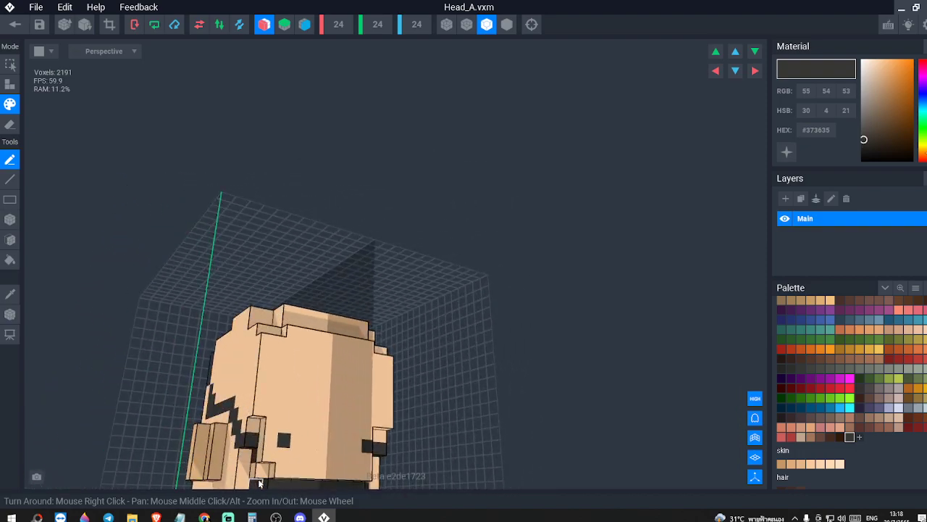
pyautogui.moveTo(226, 457); pyautogui.dragTo(380, 400, button='right')
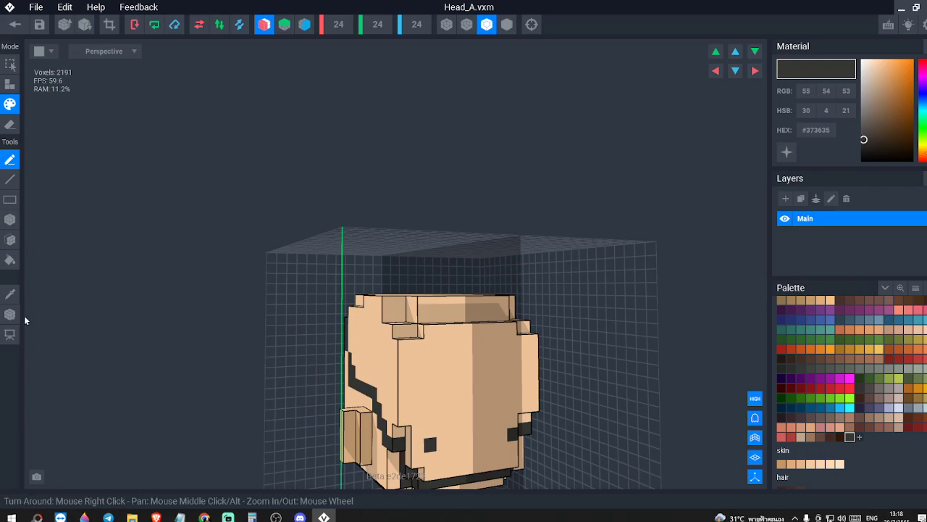
# - Fill the back and side faces enclosed by the hairline with #373635 using the Face tool
pyautogui.click(10, 240)
pyautogui.click(429, 389)
pyautogui.click(395, 410)
pyautogui.moveTo(416, 432); pyautogui.dragTo(399, 433, button='right')
pyautogui.click(377, 387)
# - Paint the top of the head and the remaining stepped corner faces of the hair in #373635
pyautogui.moveTo(376, 387)
pyautogui.mouseDown(button='right')
pyautogui.moveTo(415, 422)
pyautogui.moveTo(457, 399)
pyautogui.moveTo(553, 426)
pyautogui.mouseUp(button='right')
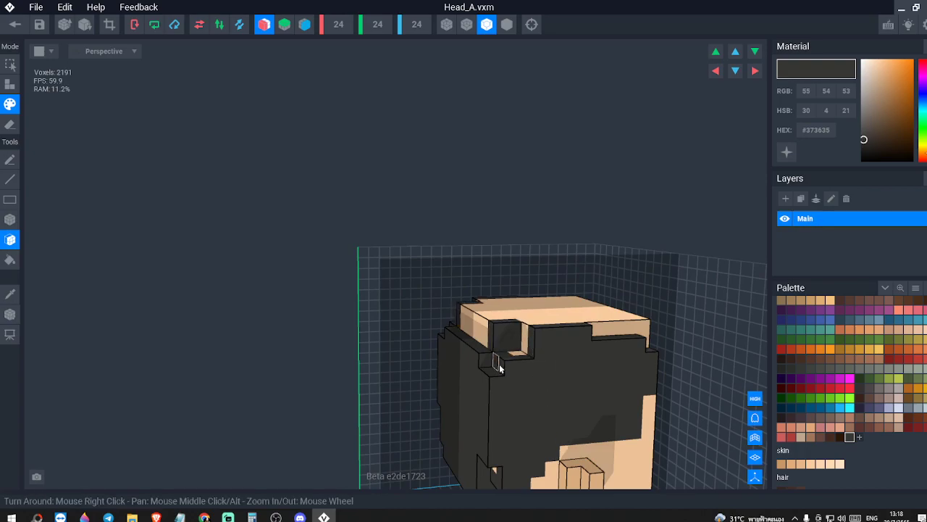
pyautogui.click(476, 320)
pyautogui.click(516, 331)
pyautogui.click(524, 343)
pyautogui.click(534, 319)
pyautogui.moveTo(576, 315); pyautogui.dragTo(552, 349, button='right')
pyautogui.click(514, 352)
pyautogui.moveTo(728, 343); pyautogui.dragTo(636, 341, button='right')
pyautogui.moveTo(753, 358); pyautogui.dragTo(623, 373, button='right')
pyautogui.scroll(-6, 612, 366)
pyautogui.moveTo(636, 414)
pyautogui.mouseDown(button='right')
pyautogui.moveTo(612, 407)
pyautogui.moveTo(624, 415)
pyautogui.mouseUp(button='right')
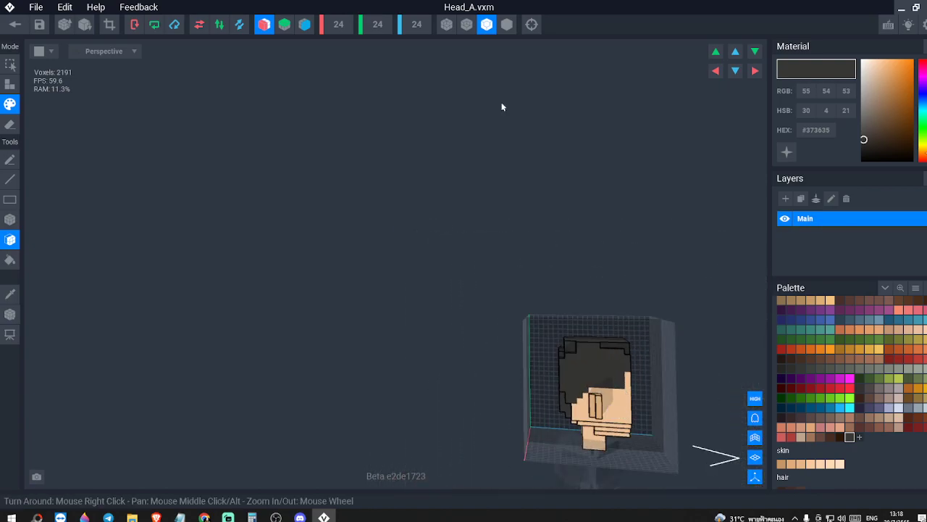
# - Paint the remaining skin-coloured voxels at the hair's lower rear corner behind the ear in #373635 with the Pen tool
pyautogui.click(529, 29)
pyautogui.scroll(5, 525, 226)
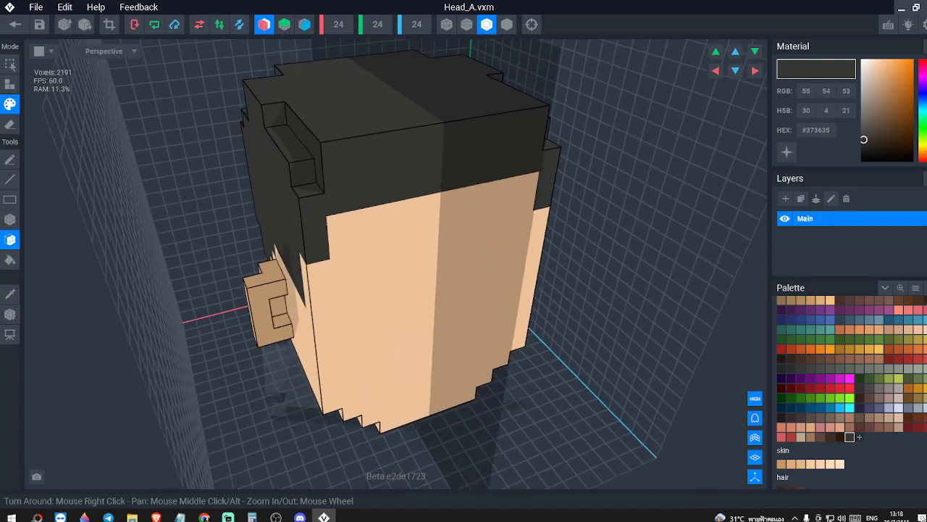
pyautogui.moveTo(326, 309); pyautogui.dragTo(395, 269, button='middle')
pyautogui.moveTo(224, 325); pyautogui.dragTo(316, 299, button='right')
pyautogui.moveTo(316, 299); pyautogui.dragTo(377, 276, button='middle')
pyautogui.moveTo(196, 316); pyautogui.dragTo(316, 258, button='right')
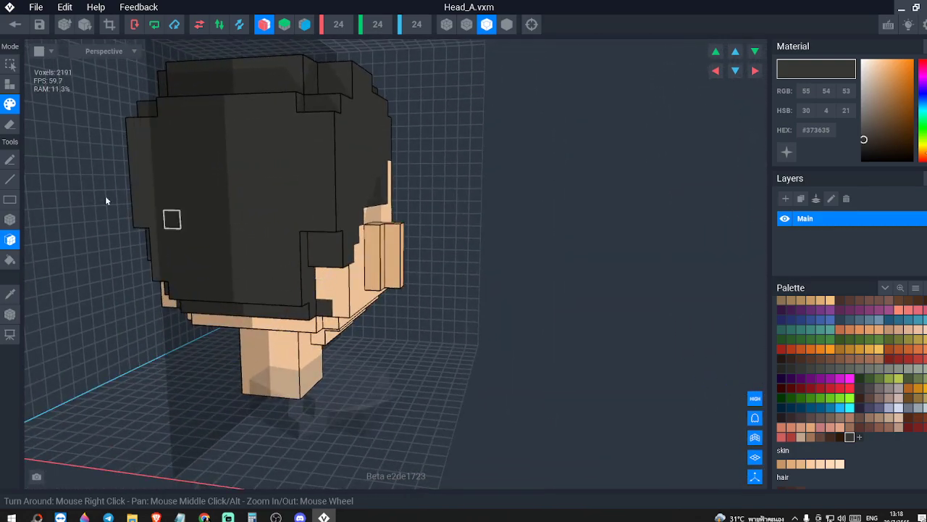
pyautogui.click(9, 160)
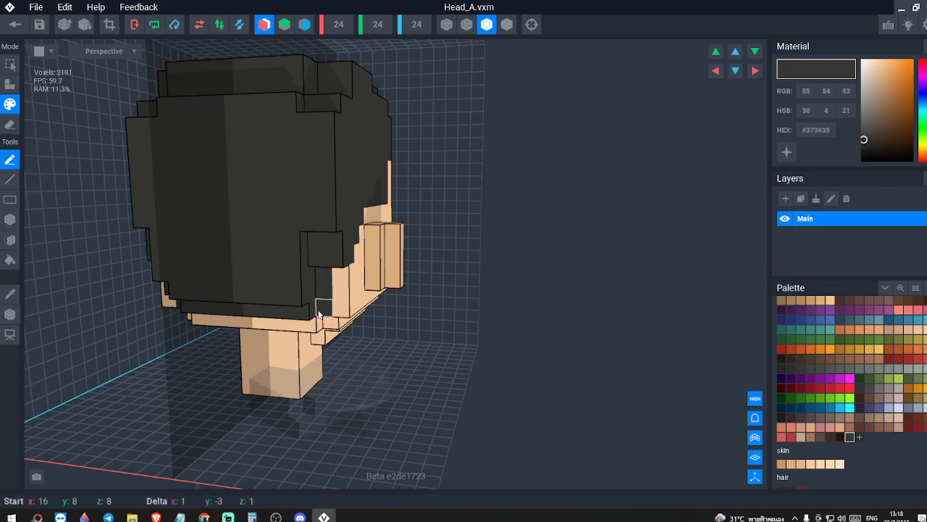
pyautogui.moveTo(321, 279); pyautogui.dragTo(355, 282, button='right')
pyautogui.moveTo(353, 285)
pyautogui.mouseDown(button='middle')
pyautogui.moveTo(376, 239)
pyautogui.moveTo(342, 199)
pyautogui.mouseUp(button='middle')
pyautogui.click(366, 246)
# - Compare the front of the head with the Nobita reference picture in the browser
pyautogui.scroll(-5, 316, 281)
pyautogui.moveTo(270, 178); pyautogui.dragTo(272, 179, button='right')
pyautogui.moveTo(186, 207); pyautogui.dragTo(189, 208, button='right')
pyautogui.moveTo(190, 210); pyautogui.dragTo(213, 215, button='middle')
pyautogui.moveTo(213, 215); pyautogui.dragTo(213, 216, button='right')
pyautogui.hotkey('alt', 'Tab')
pyautogui.hotkey('alt', 'Tab')
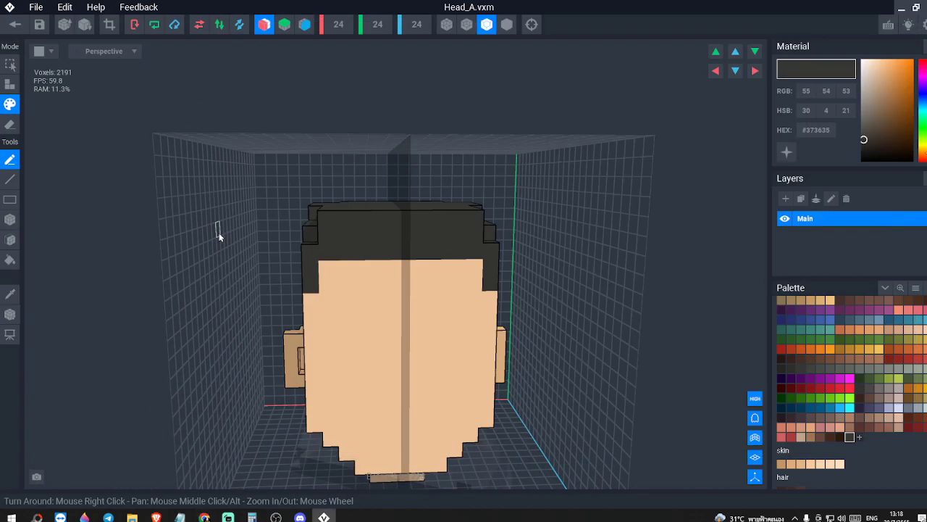
pyautogui.hotkey('alt', 'Tab')
pyautogui.hotkey('alt', 'Tab')
pyautogui.scroll(3, 229, 220)
pyautogui.scroll(2, 247, 316)
pyautogui.moveTo(439, 379)
pyautogui.mouseDown(button='right')
pyautogui.moveTo(456, 385)
pyautogui.moveTo(439, 374)
pyautogui.mouseUp(button='right')
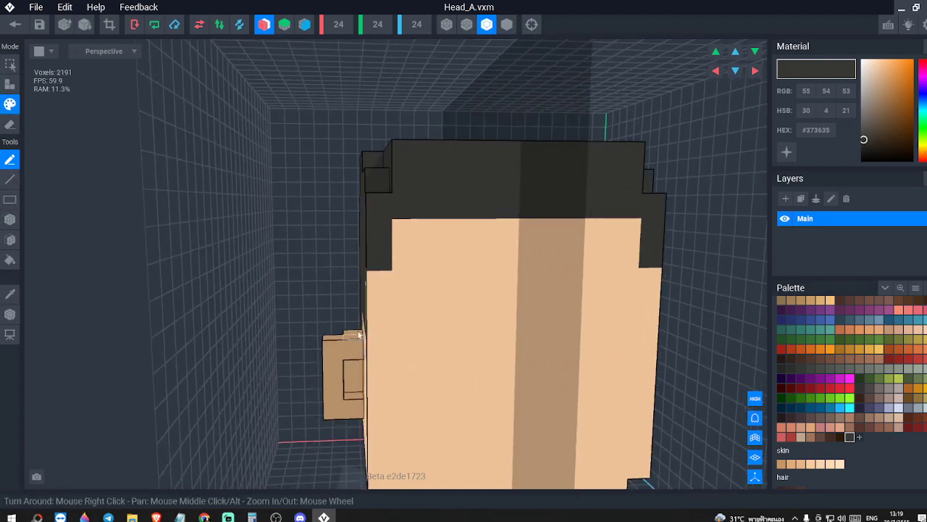
pyautogui.moveTo(392, 333); pyautogui.dragTo(392, 338, button='right')
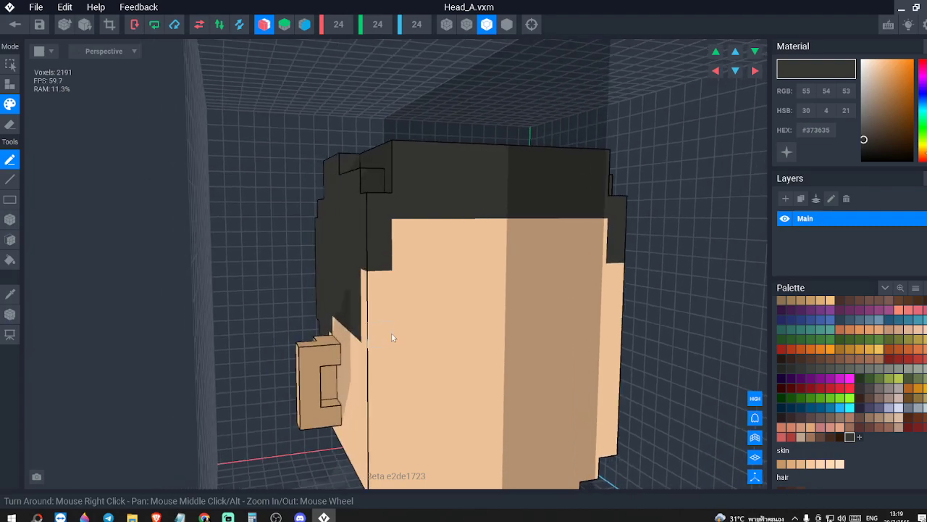
pyautogui.click(388, 323)
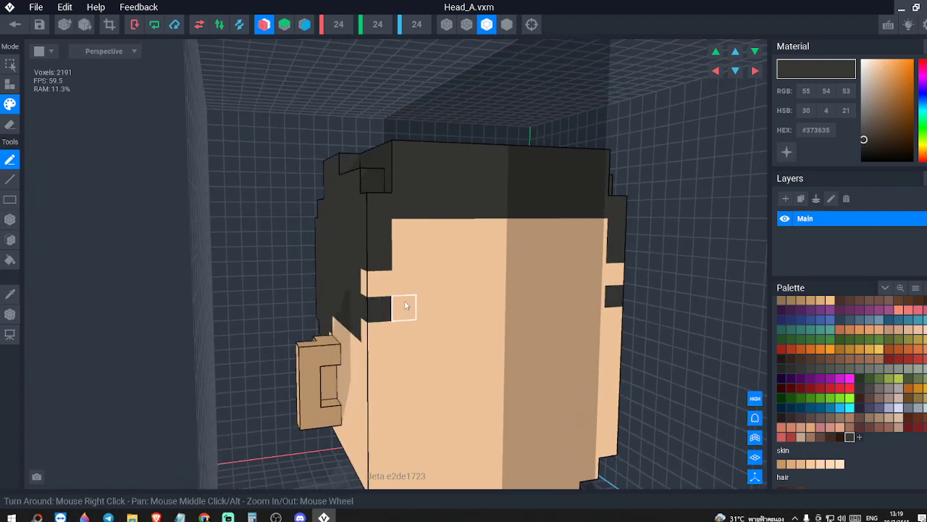
pyautogui.hotkey('ctrl', 'z')
pyautogui.click(397, 332)
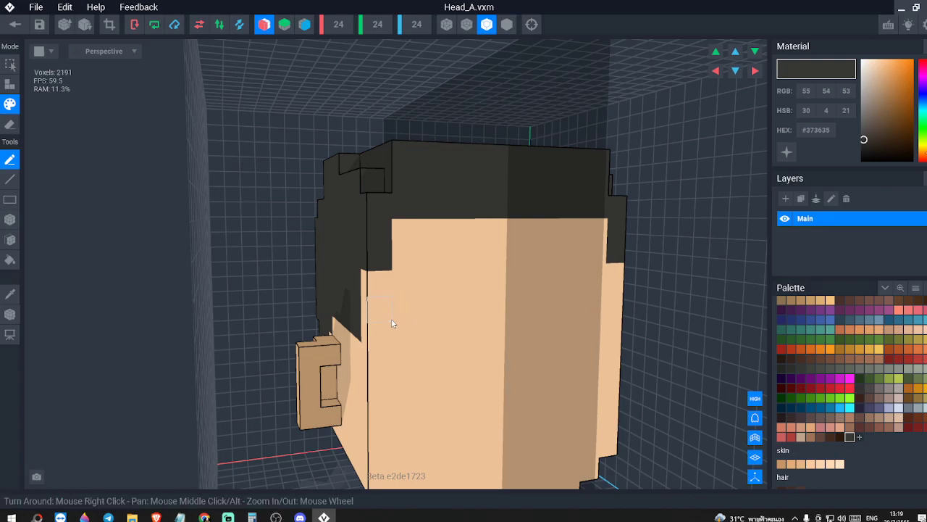
pyautogui.click(393, 328)
pyautogui.click(428, 307)
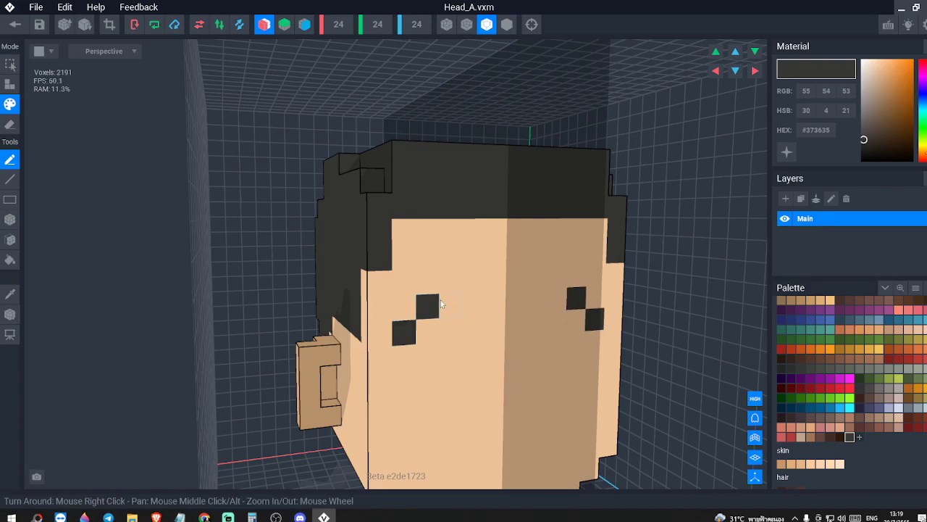
pyautogui.click(450, 305)
pyautogui.click(465, 304)
pyautogui.hotkey('ctrl', 'z')
pyautogui.hotkey('ctrl', 'z')
pyautogui.hotkey('ctrl', 'z')
pyautogui.hotkey('ctrl', 'z')
# - Paint mirrored arched eyebrows in #373635 on the forehead, each two voxels wide on top with one lower voxel at either end
pyautogui.click(405, 311)
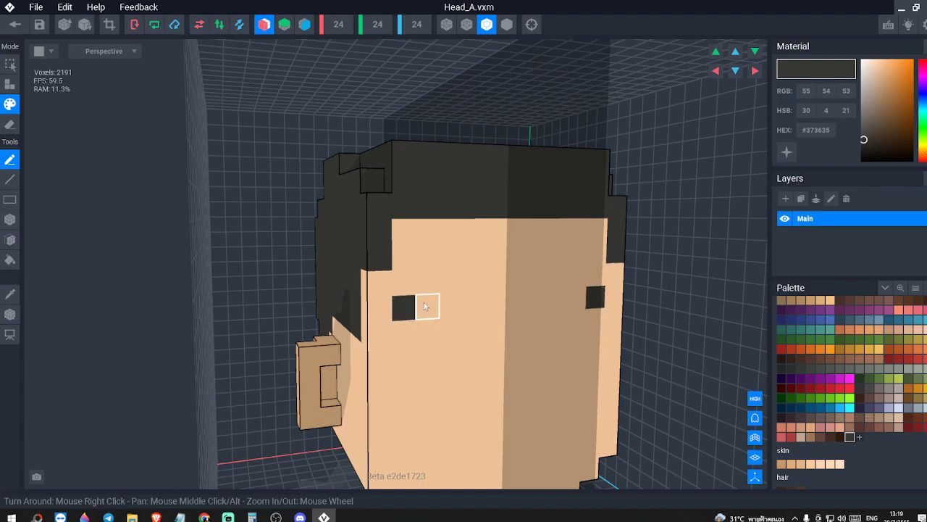
pyautogui.moveTo(428, 289); pyautogui.dragTo(451, 284)
pyautogui.click(477, 286)
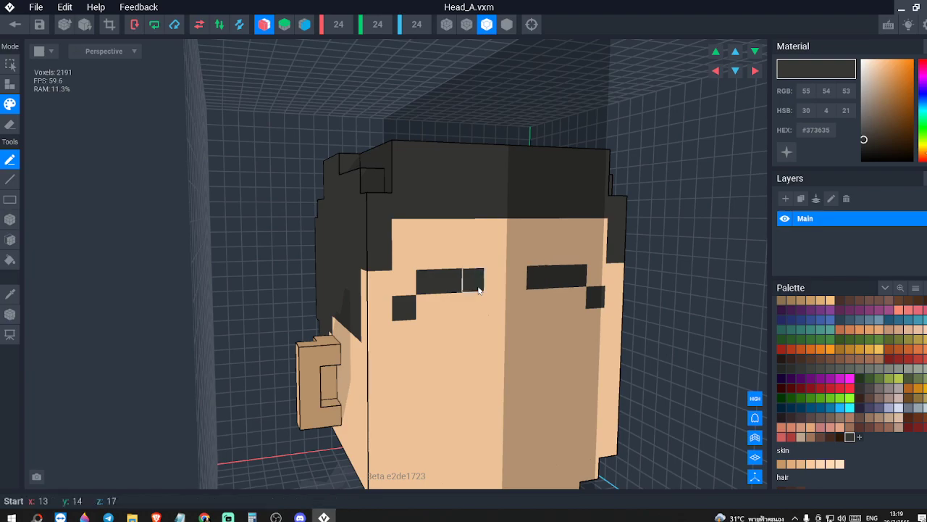
pyautogui.click(494, 307)
pyautogui.moveTo(495, 309); pyautogui.dragTo(520, 333, button='right')
pyautogui.hotkey('ctrl', 'z')
pyautogui.hotkey('ctrl', 'z')
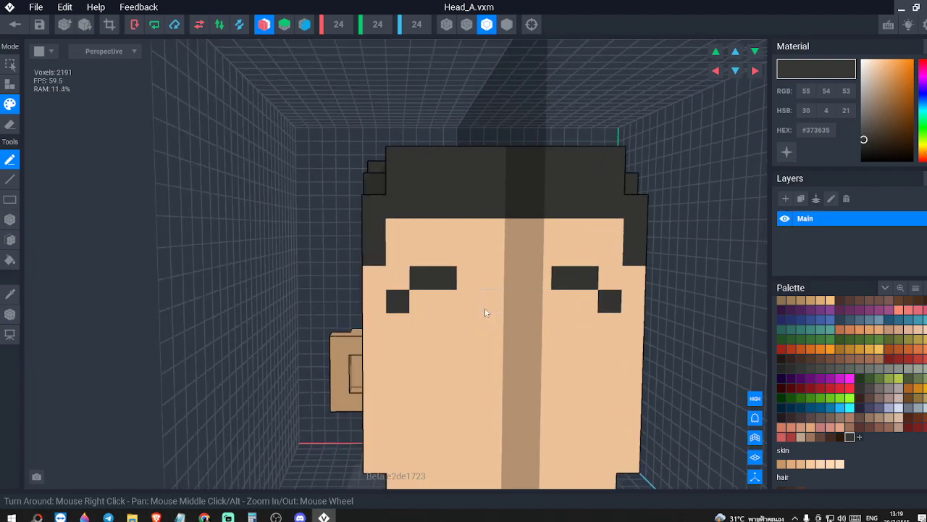
pyautogui.click(466, 307)
pyautogui.scroll(2, 515, 399)
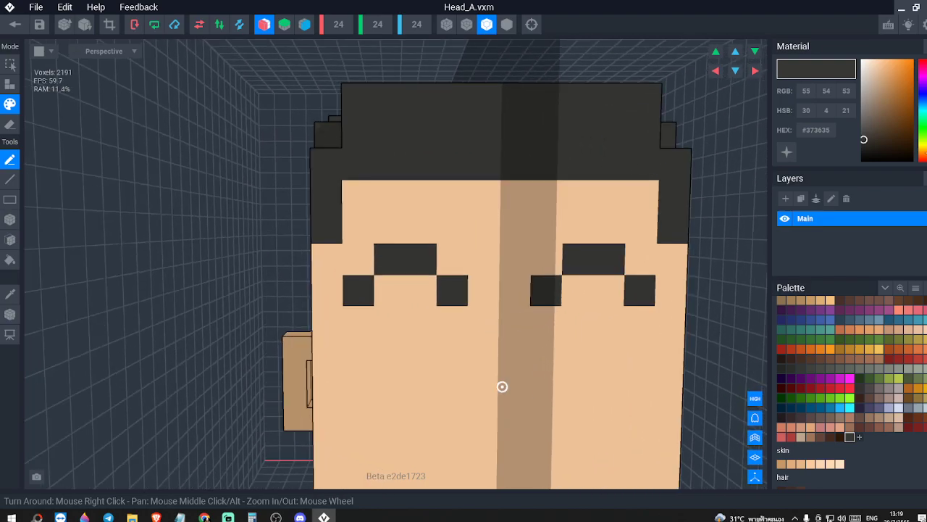
# - Check the eyes in the Nobita reference picture in the browser, then return to the head model and add white #FFFFFF to the palette
pyautogui.hotkey('alt', 'Tab')
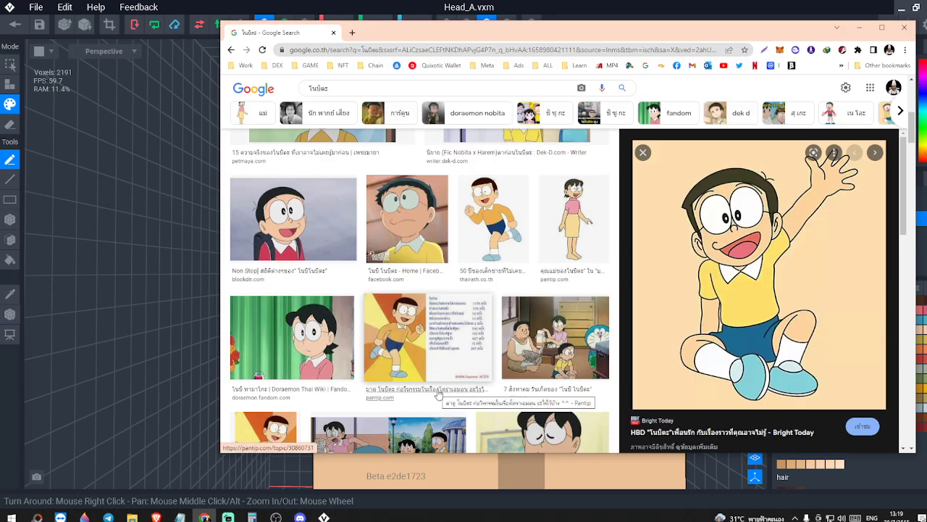
pyautogui.hotkey('alt', 'Tab')
pyautogui.moveTo(275, 218); pyautogui.dragTo(665, 337, button='middle')
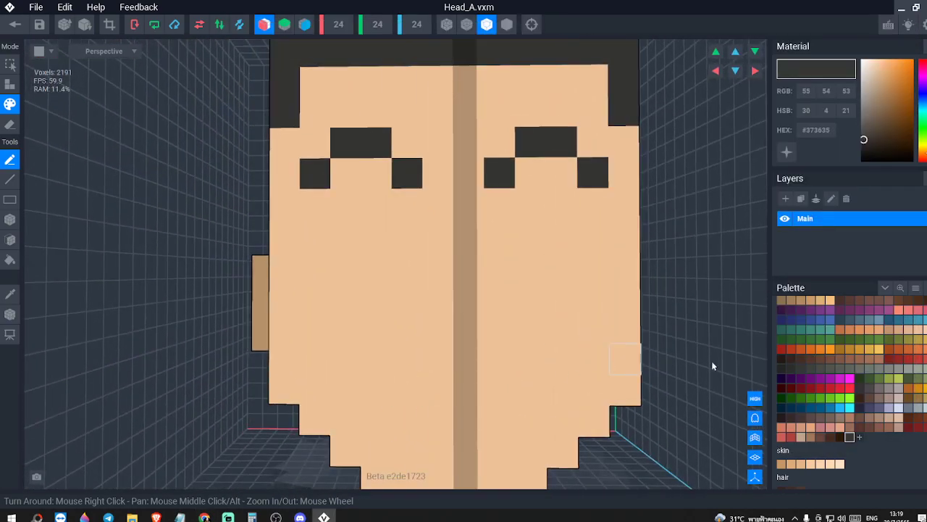
pyautogui.click(860, 437)
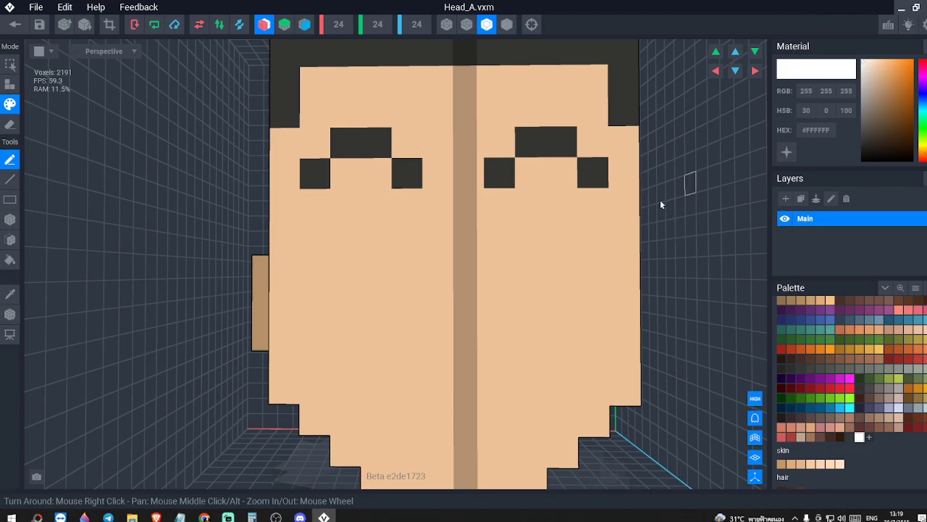
pyautogui.click(329, 229)
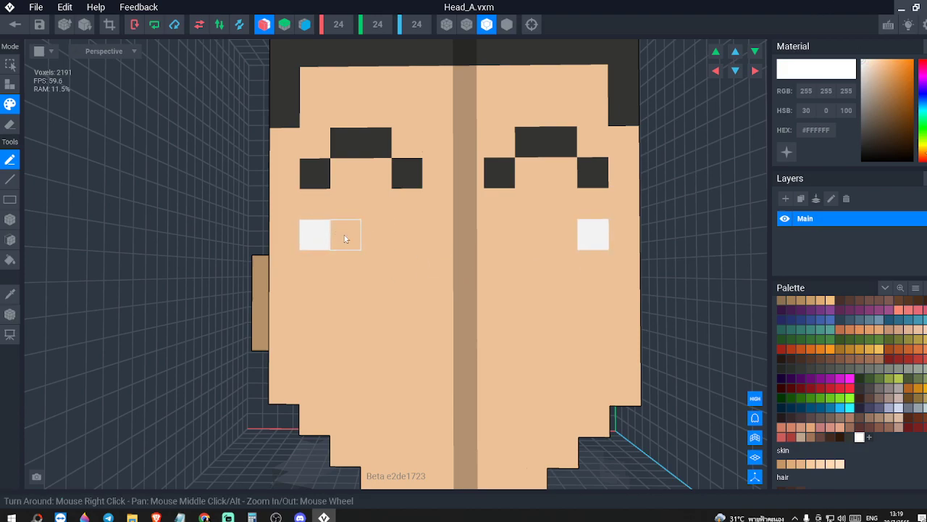
pyautogui.hotkey('ctrl', 'z')
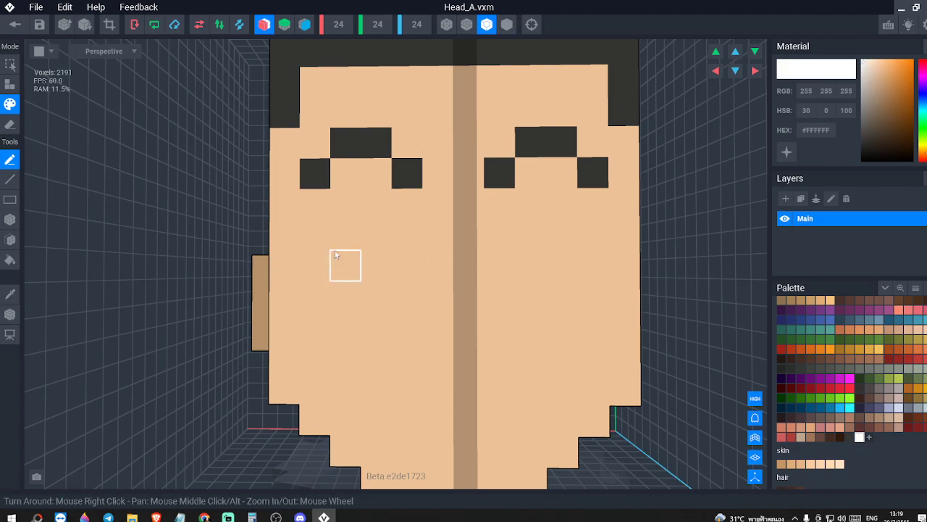
pyautogui.moveTo(346, 252)
pyautogui.mouseDown()
pyautogui.moveTo(379, 290)
pyautogui.moveTo(408, 292)
pyautogui.moveTo(412, 266)
pyautogui.moveTo(387, 231)
pyautogui.moveTo(375, 263)
pyautogui.mouseUp()
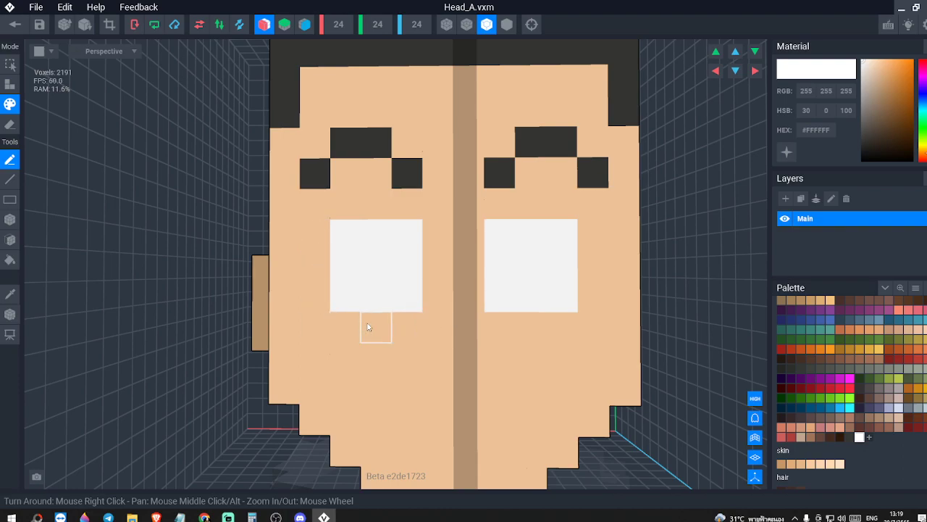
pyautogui.hotkey('ctrl', 'z')
pyautogui.hotkey('ctrl', 'z')
pyautogui.hotkey('ctrl', 'z')
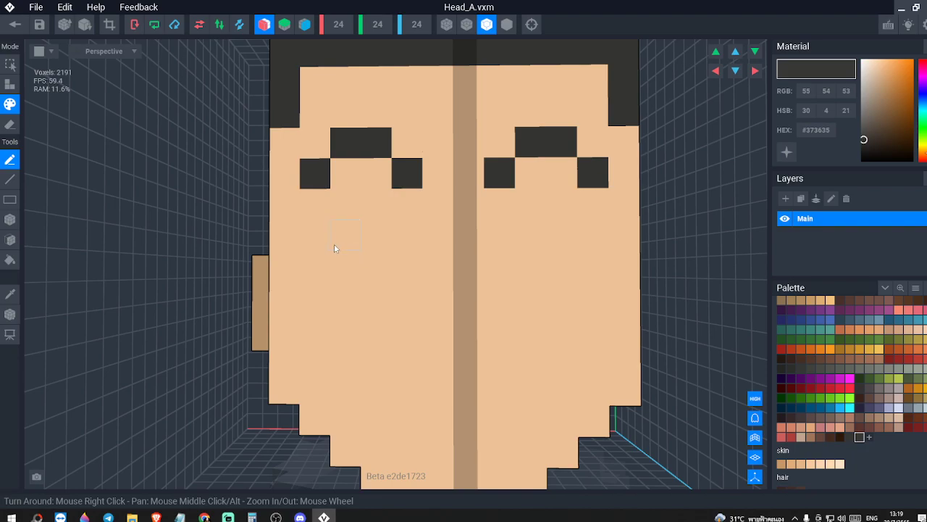
# - Change the selected palette colour back to white #FFFFFF
pyautogui.moveTo(343, 241); pyautogui.dragTo(378, 248)
pyautogui.hotkey('ctrl', 'z')
pyautogui.moveTo(865, 109); pyautogui.dragTo(853, 10)
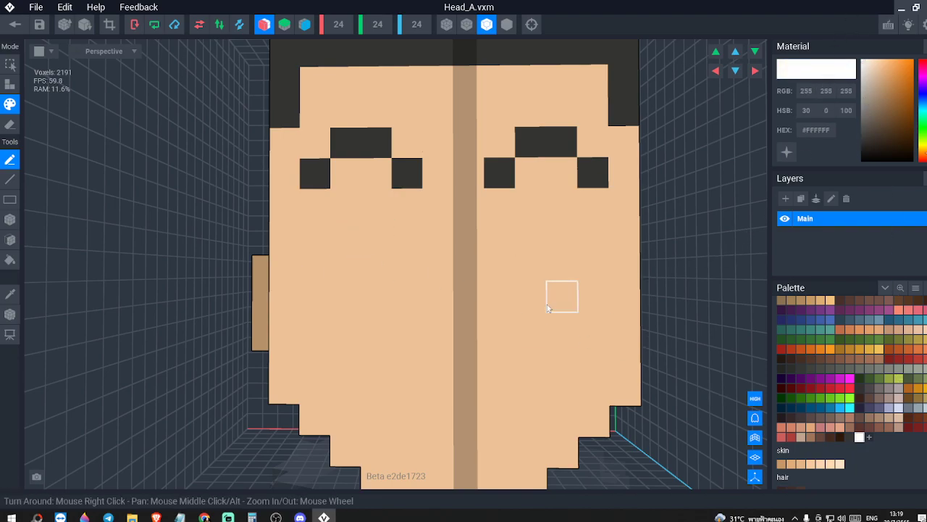
pyautogui.moveTo(352, 268); pyautogui.dragTo(384, 265)
pyautogui.moveTo(348, 239)
pyautogui.mouseDown()
pyautogui.moveTo(404, 246)
pyautogui.moveTo(404, 296)
pyautogui.moveTo(348, 297)
pyautogui.moveTo(375, 296)
pyautogui.mouseUp()
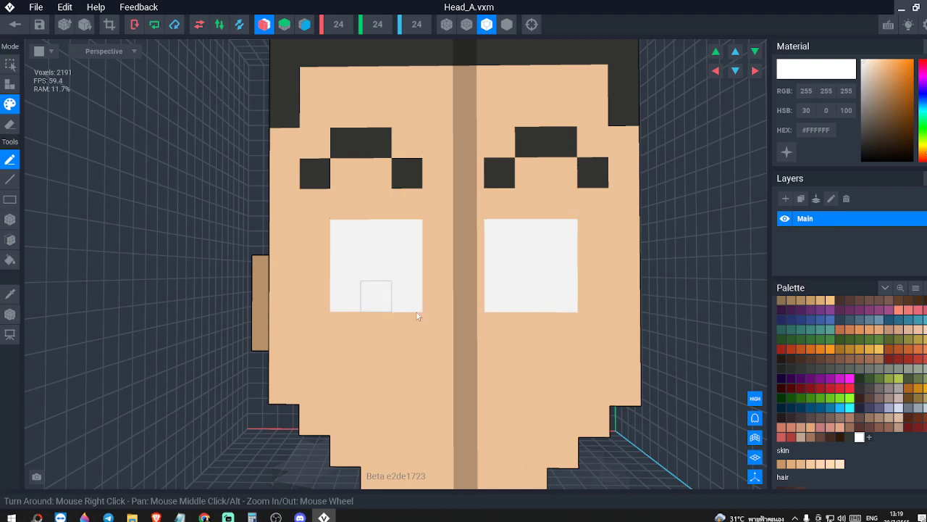
pyautogui.moveTo(467, 302)
pyautogui.mouseDown(button='right')
pyautogui.moveTo(466, 286)
pyautogui.moveTo(476, 289)
pyautogui.moveTo(478, 313)
pyautogui.mouseUp(button='right')
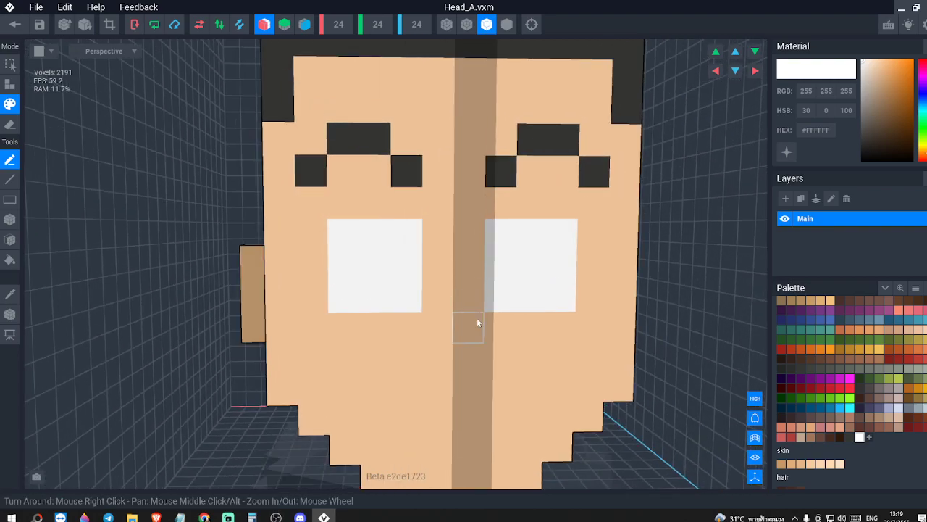
pyautogui.moveTo(417, 399); pyautogui.dragTo(422, 394, button='right')
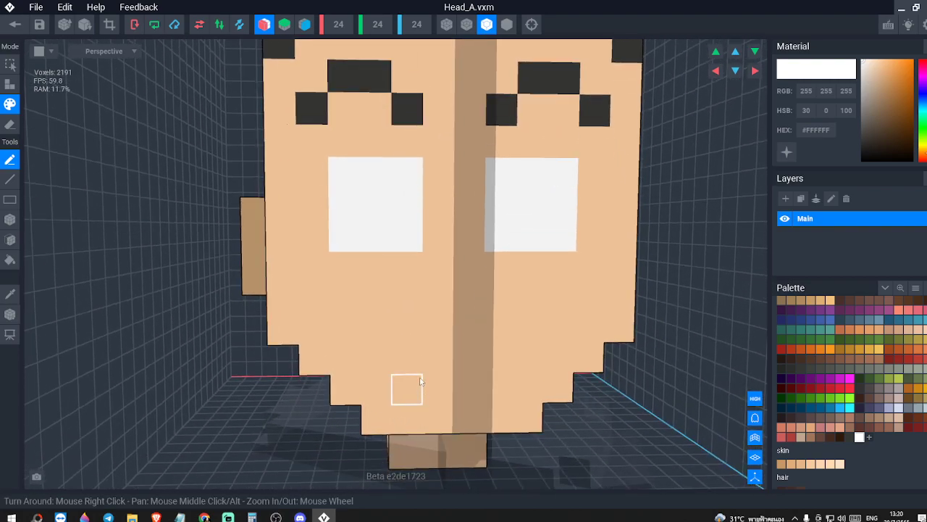
pyautogui.hotkey('ctrl', 'z')
pyautogui.hotkey('ctrl', 'z')
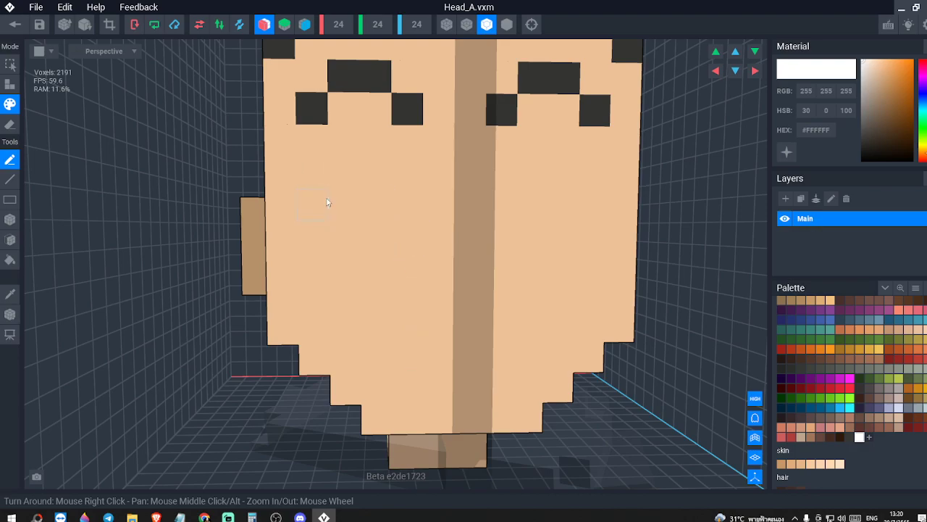
# - Paint white 4 × 4 voxel squares below the eyebrows as the eyes, mirrored on both sides of the face
pyautogui.moveTo(324, 186)
pyautogui.mouseDown()
pyautogui.moveTo(407, 194)
pyautogui.moveTo(401, 269)
pyautogui.mouseUp()
pyautogui.moveTo(311, 206)
pyautogui.mouseDown()
pyautogui.moveTo(313, 261)
pyautogui.moveTo(326, 280)
pyautogui.moveTo(395, 254)
pyautogui.moveTo(344, 217)
pyautogui.mouseUp()
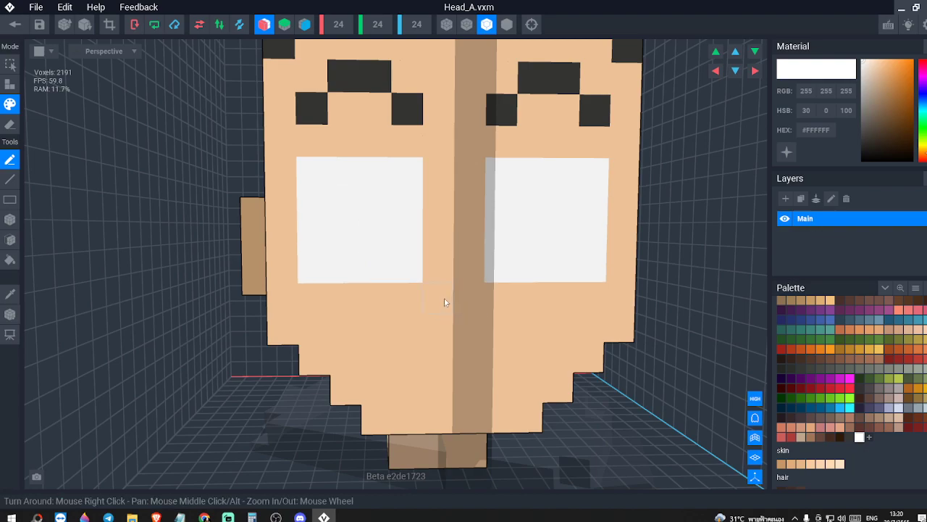
# - Sample #373635 from an eyebrow and paint a single-voxel pupil in the lower inner part of each white eye
pyautogui.scroll(-1, 444, 299)
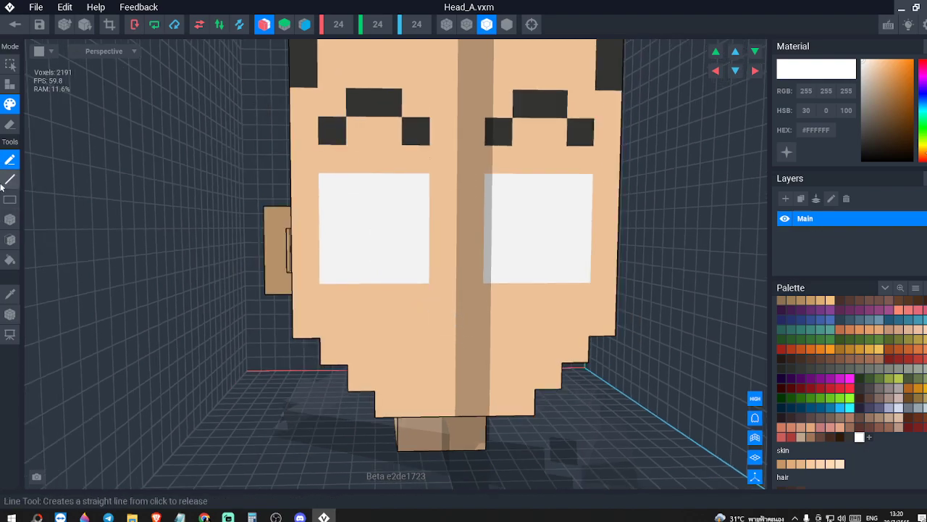
pyautogui.click(10, 294)
pyautogui.click(410, 130)
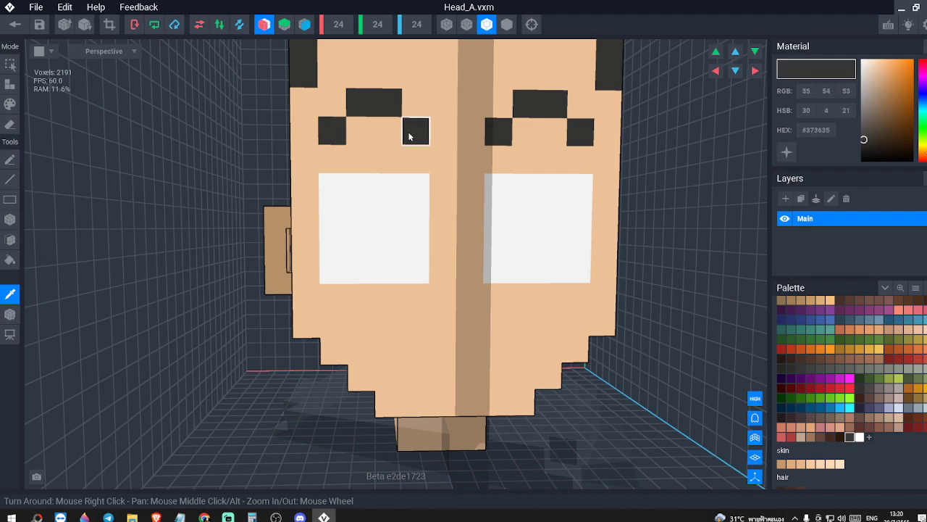
pyautogui.click(397, 239)
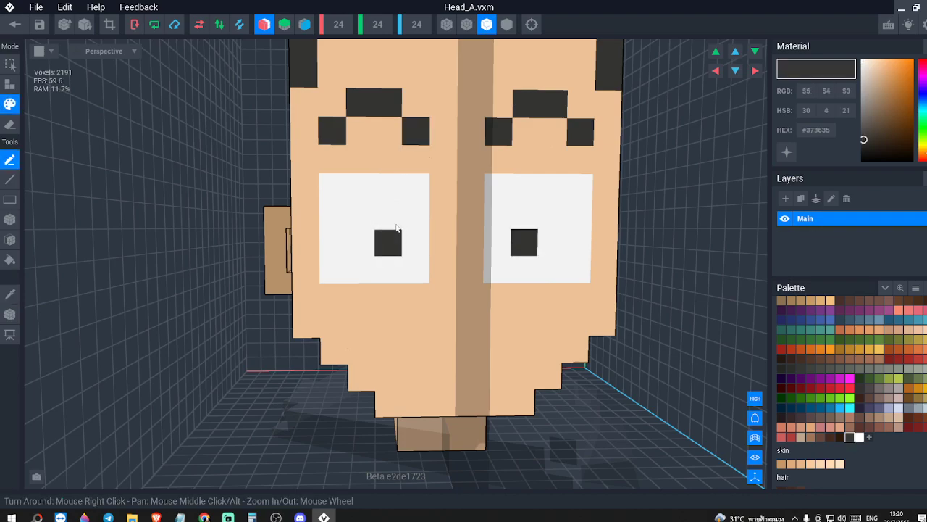
pyautogui.click(396, 226)
pyautogui.hotkey('ctrl', 'z')
# - Add black #000000 to the palette and attach a row of black voxels from the ear to the face front as the glasses temples
pyautogui.scroll(3, 514, 250)
pyautogui.moveTo(536, 161)
pyautogui.mouseDown(button='right')
pyautogui.moveTo(520, 161)
pyautogui.moveTo(538, 160)
pyautogui.mouseUp(button='right')
pyautogui.moveTo(396, 155); pyautogui.dragTo(398, 150, button='right')
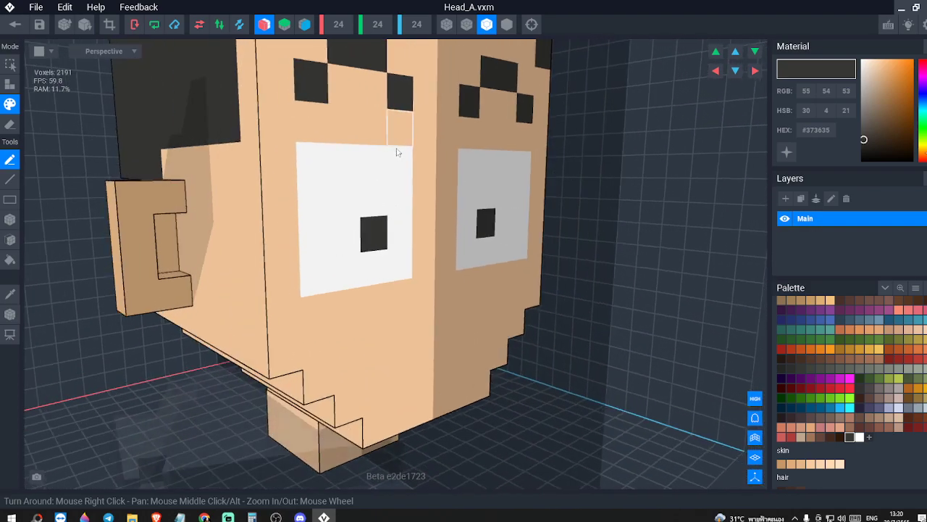
pyautogui.moveTo(220, 208); pyautogui.dragTo(214, 205, button='right')
pyautogui.moveTo(149, 164); pyautogui.dragTo(156, 168, button='middle')
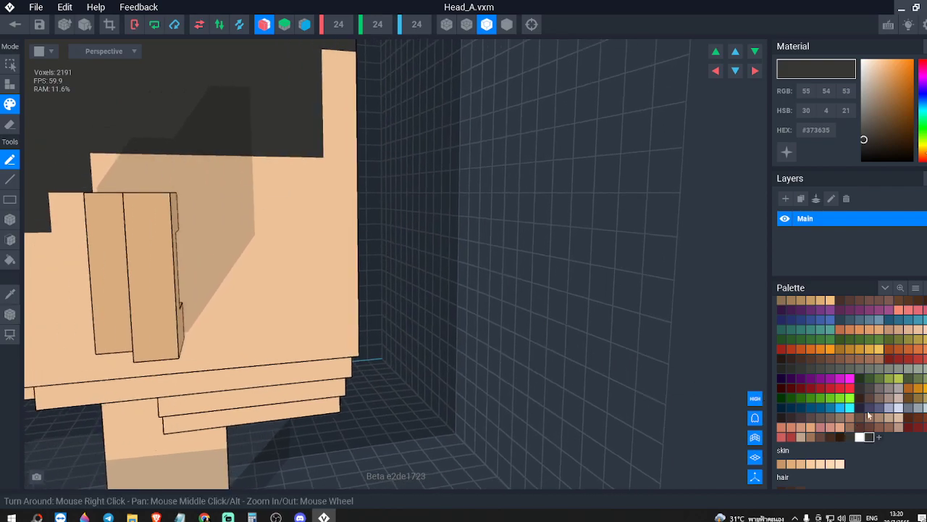
pyautogui.moveTo(864, 143); pyautogui.dragTo(831, 198)
pyautogui.moveTo(123, 184); pyautogui.dragTo(124, 185, button='right')
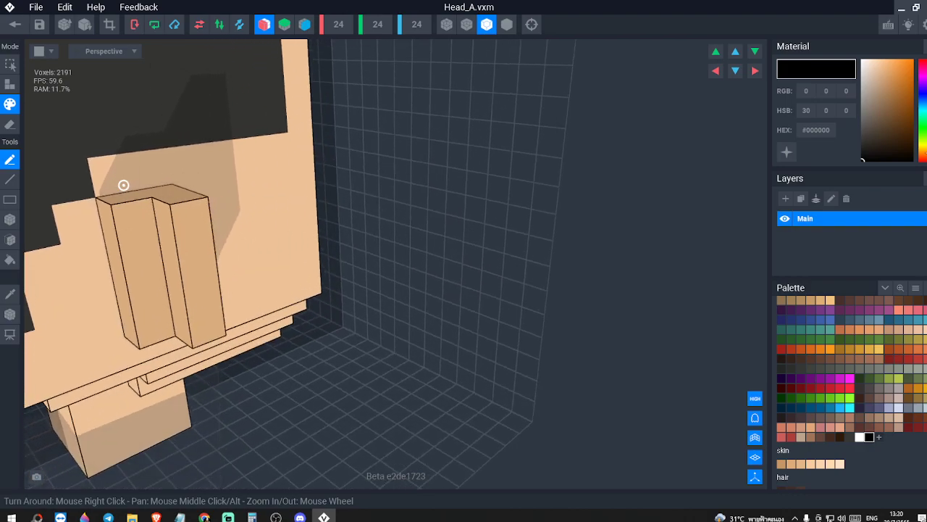
pyautogui.click(116, 222)
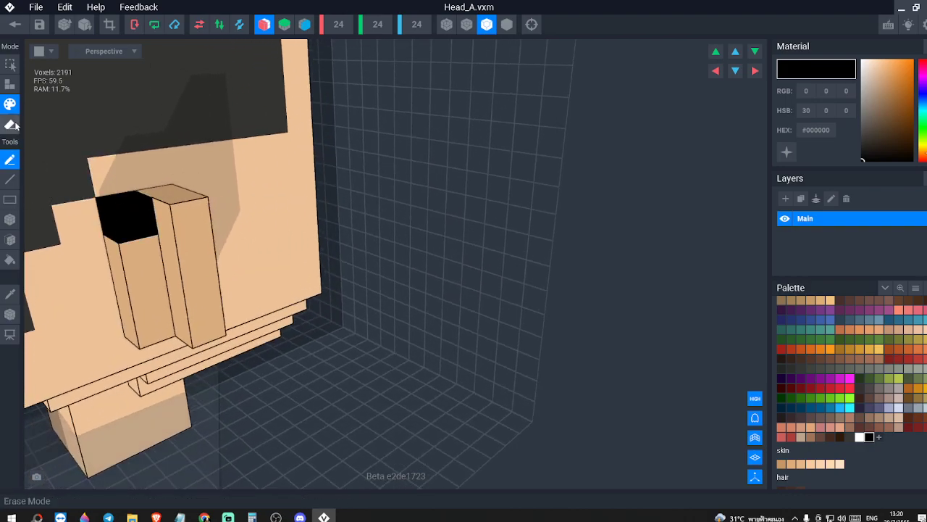
pyautogui.click(10, 85)
pyautogui.moveTo(108, 178); pyautogui.dragTo(297, 165)
pyautogui.moveTo(297, 165); pyautogui.dragTo(275, 161, button='right')
pyautogui.moveTo(364, 170); pyautogui.dragTo(381, 161, button='right')
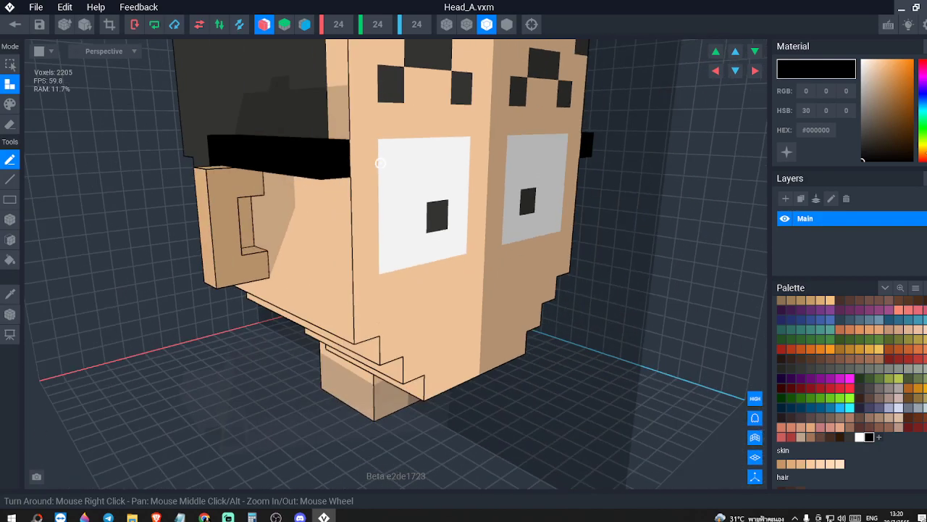
# - Paint one black voxel on the face front beside the outer edge of each eye, joining the glasses temples to the eyes
pyautogui.click(10, 104)
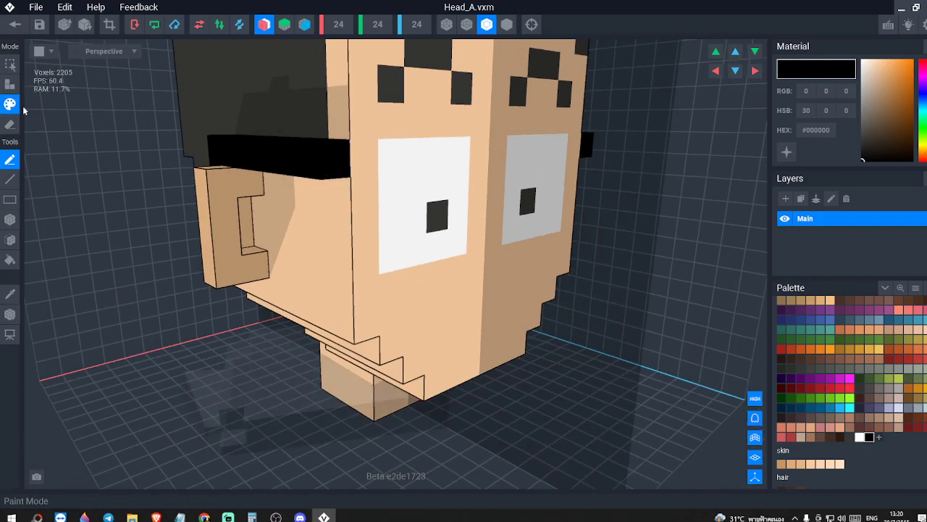
pyautogui.click(364, 191)
pyautogui.click(367, 219)
pyautogui.moveTo(384, 199); pyautogui.dragTo(379, 197, button='right')
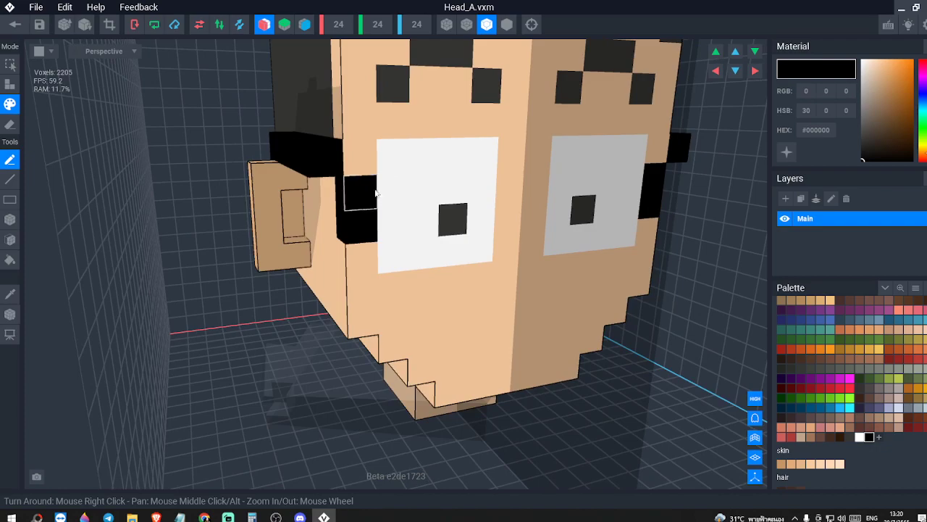
pyautogui.hotkey('ctrl', 'z')
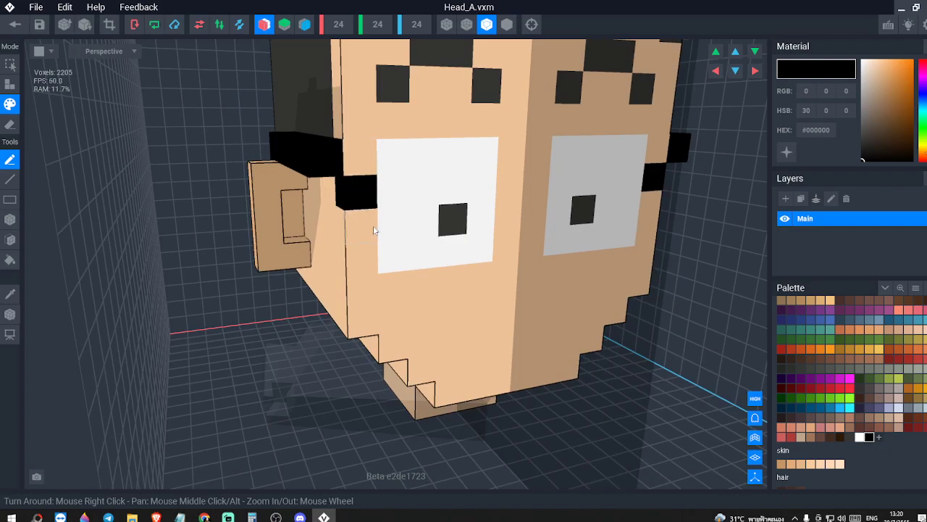
pyautogui.click(386, 168)
pyautogui.hotkey('ctrl', 'z')
pyautogui.moveTo(392, 215); pyautogui.dragTo(394, 192)
pyautogui.click(430, 165)
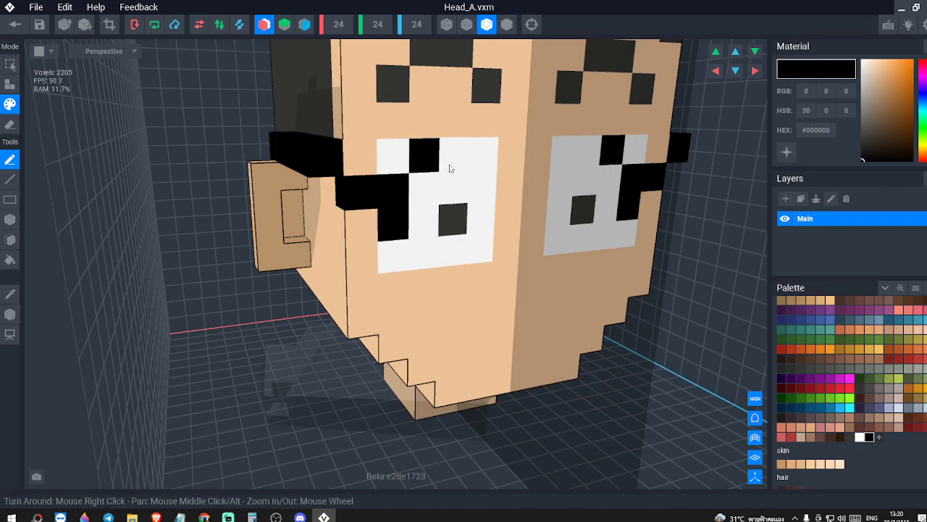
pyautogui.click(449, 165)
pyautogui.hotkey('ctrl', 'z')
pyautogui.hotkey('ctrl', 'z')
pyautogui.hotkey('ctrl', 'z')
pyautogui.hotkey('ctrl', 'z')
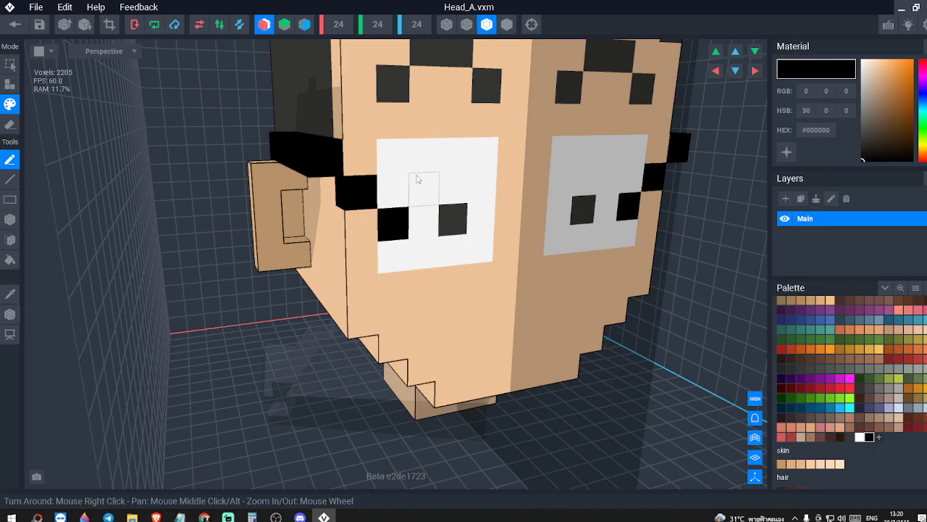
# - Paint the top row of each white eye black as the upper rims and add the first bridge row between them
pyautogui.click(396, 171)
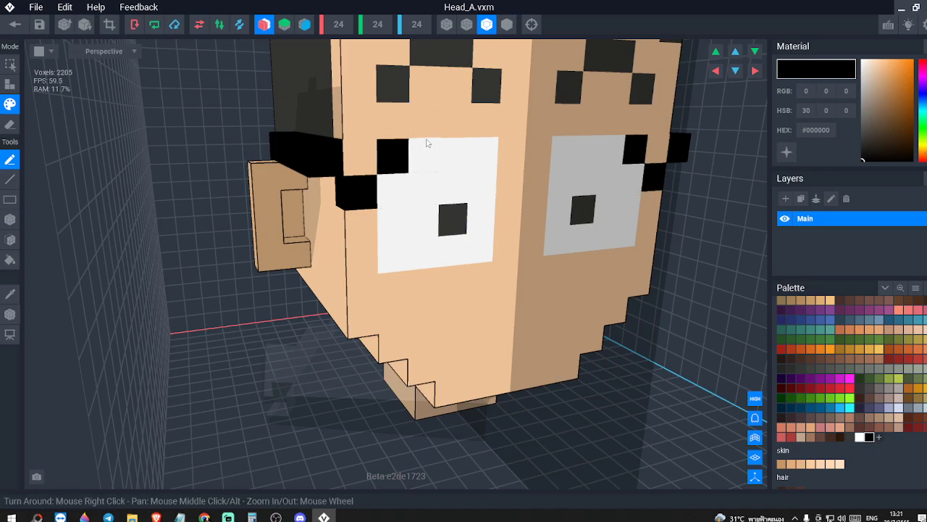
pyautogui.moveTo(425, 147); pyautogui.dragTo(461, 152)
pyautogui.moveTo(493, 187); pyautogui.dragTo(481, 161)
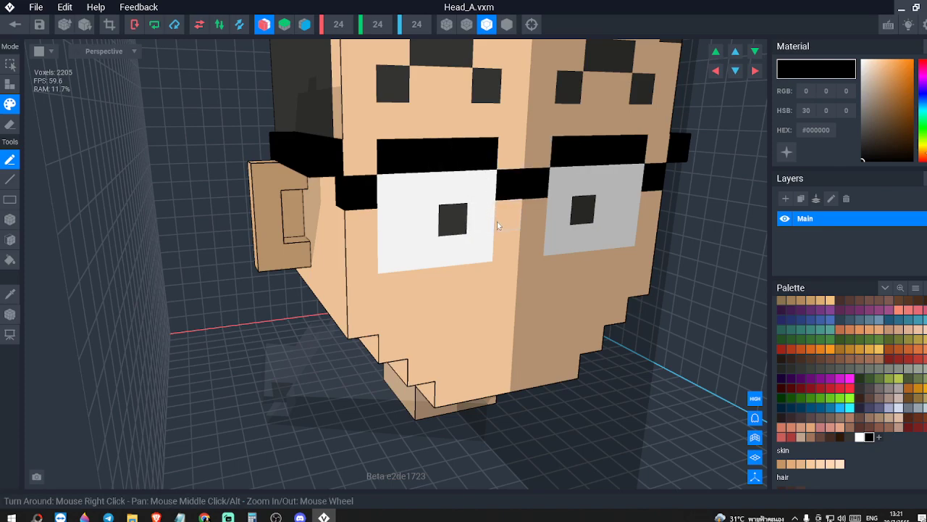
# - Paint the glasses' outer sides, the lower rims below both eyes and the rest of the three-voxel-high bridge black
pyautogui.click(363, 232)
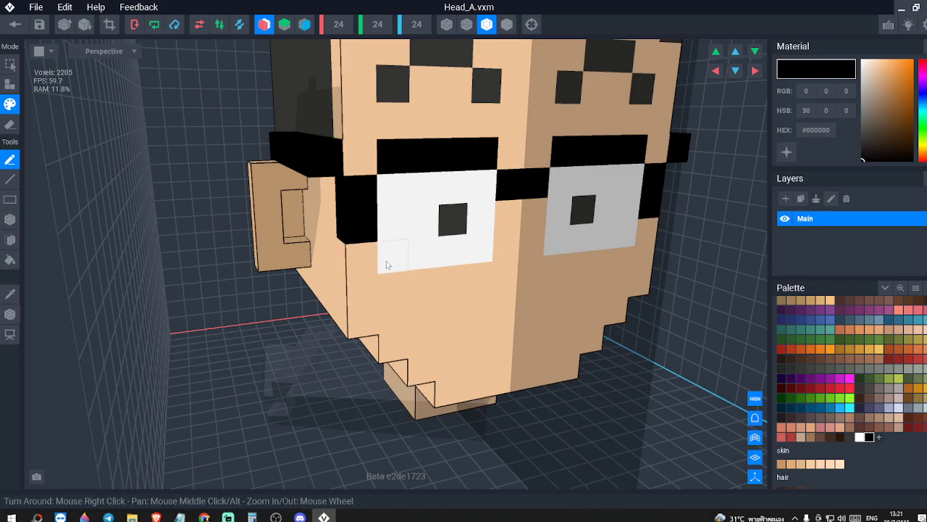
pyautogui.click(392, 260)
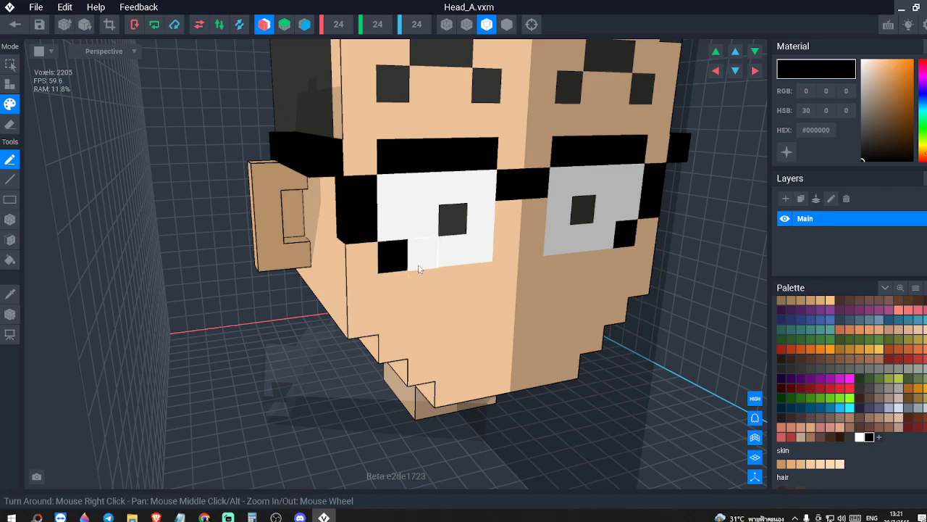
pyautogui.hotkey('ctrl', 'z')
pyautogui.click(358, 259)
pyautogui.moveTo(395, 280); pyautogui.dragTo(476, 280)
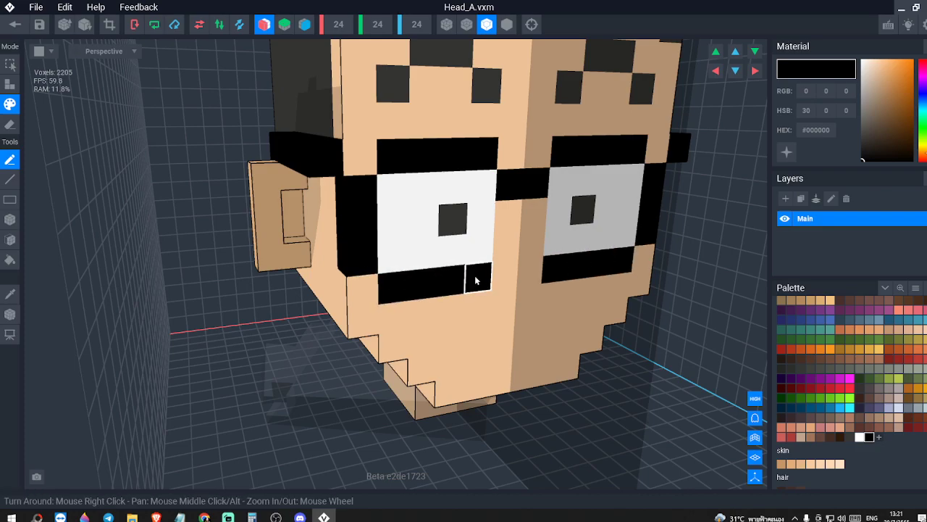
pyautogui.click(502, 242)
pyautogui.click(506, 221)
pyautogui.scroll(-1, 563, 244)
pyautogui.moveTo(562, 247)
pyautogui.mouseDown(button='right')
pyautogui.moveTo(543, 245)
pyautogui.moveTo(499, 262)
pyautogui.moveTo(472, 225)
pyautogui.moveTo(506, 236)
pyautogui.mouseUp(button='right')
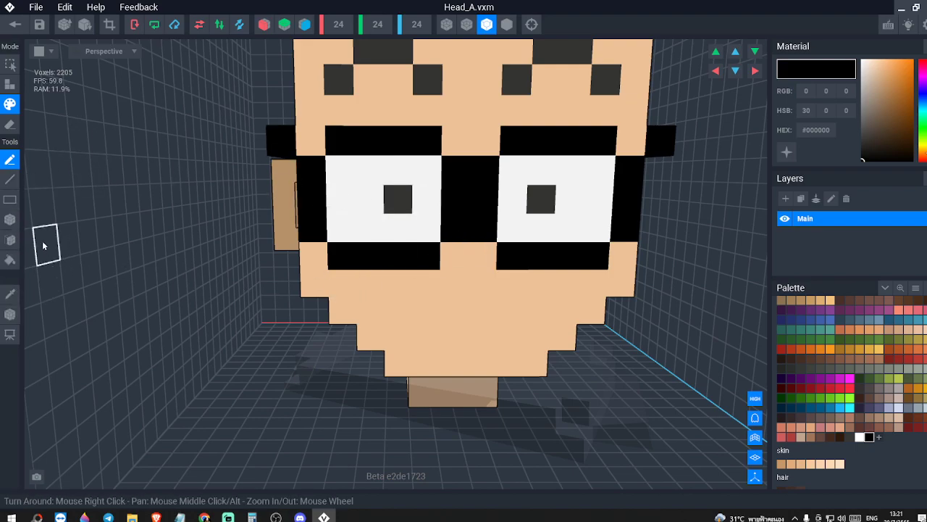
# - Choose skin tone #C79563 and paint a single-voxel nose directly below the glasses bridge, between the lower rims
pyautogui.click(12, 294)
pyautogui.click(467, 310)
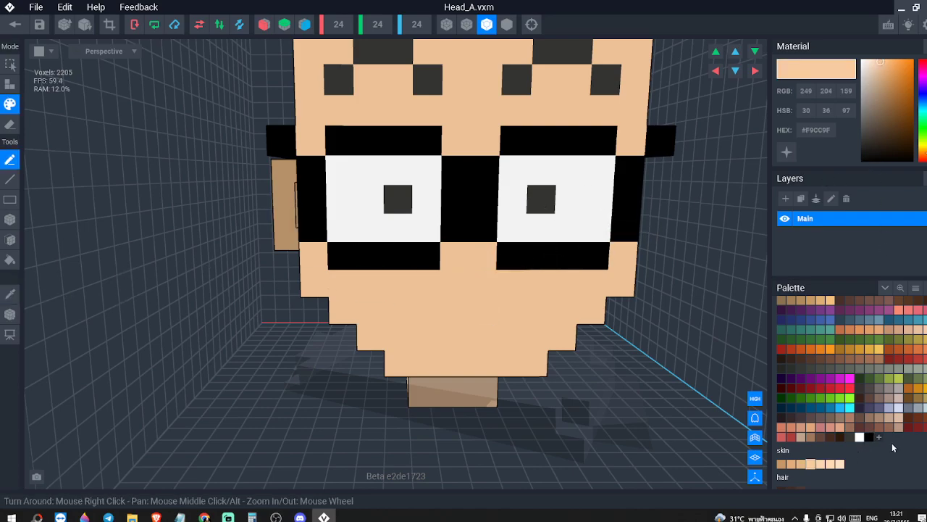
pyautogui.click(782, 465)
pyautogui.click(475, 268)
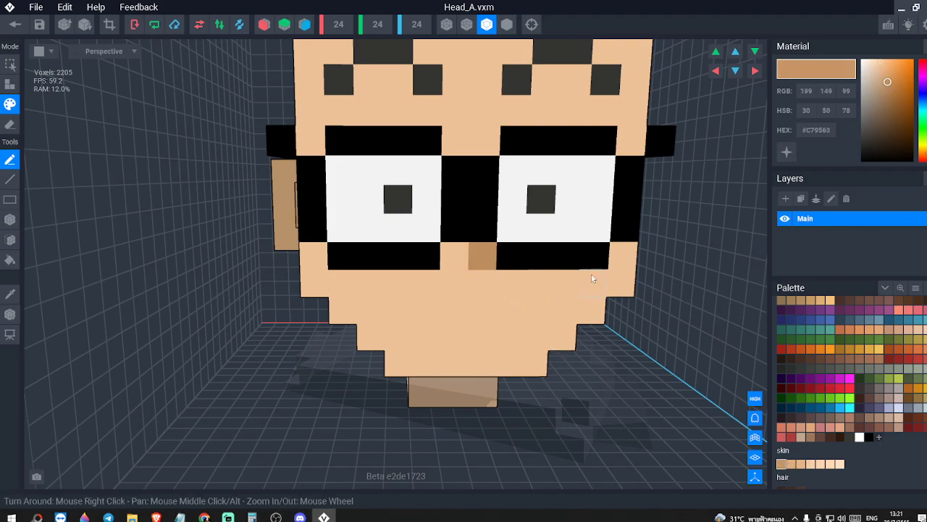
pyautogui.click(480, 233)
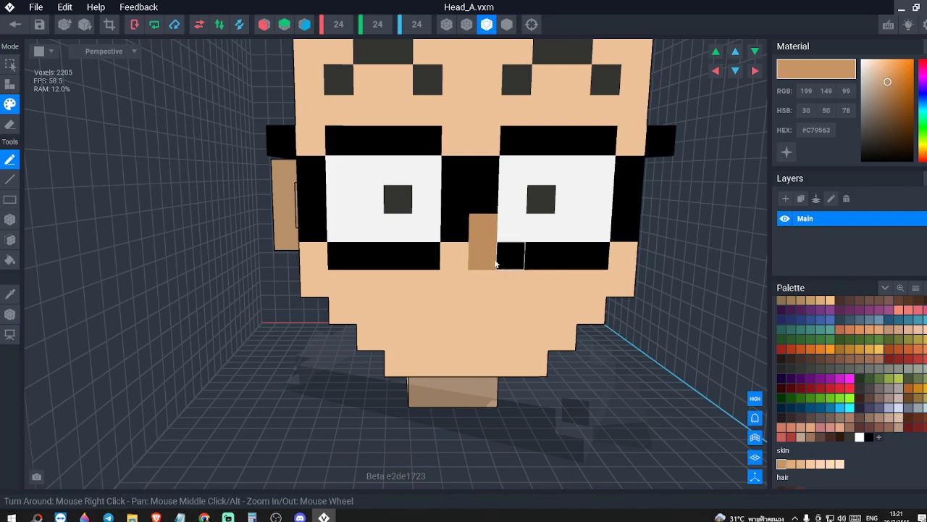
pyautogui.hotkey('ctrl', 'z')
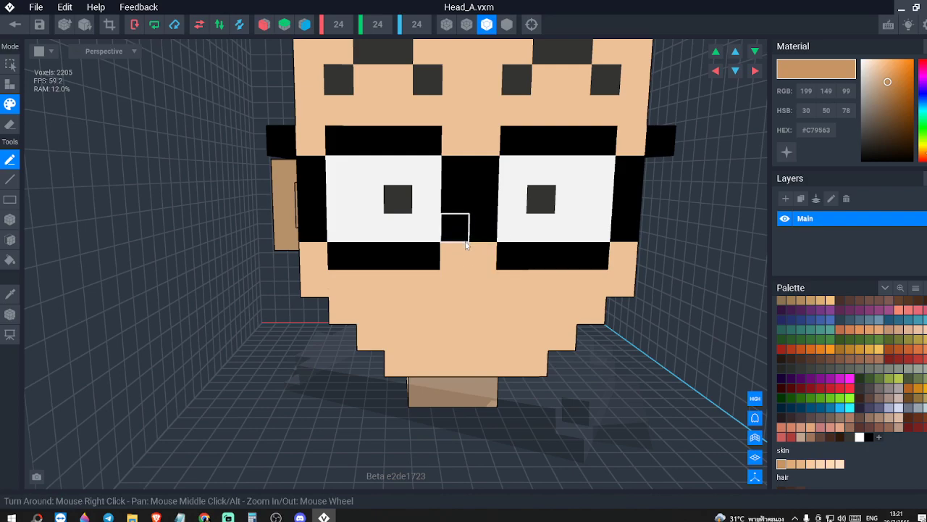
pyautogui.moveTo(460, 266); pyautogui.dragTo(483, 266)
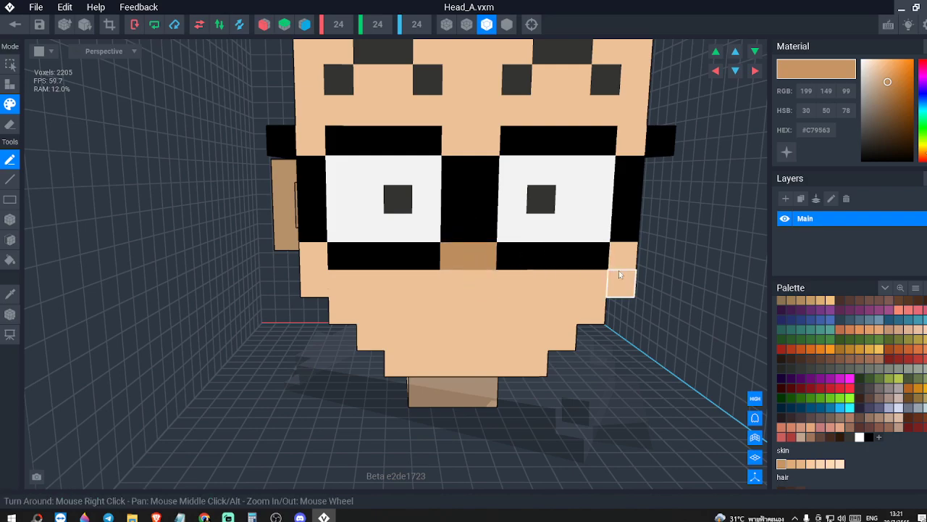
pyautogui.hotkey('ctrl', 'z')
pyautogui.click(486, 259)
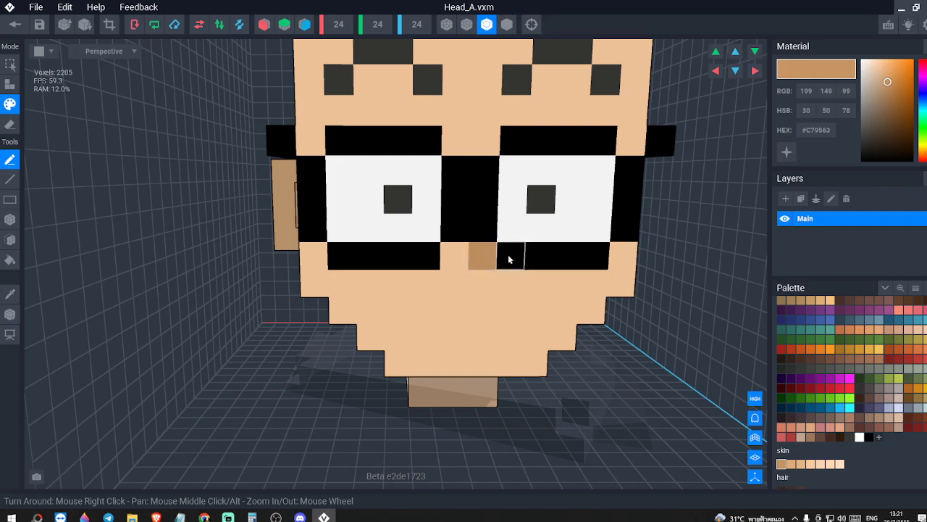
pyautogui.scroll(4, 496, 265)
pyautogui.scroll(2, 452, 194)
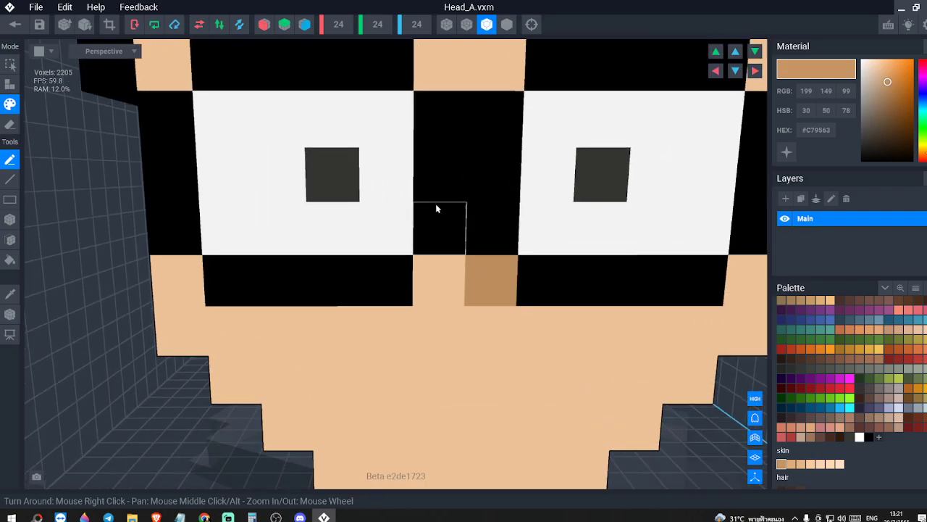
pyautogui.scroll(-6, 469, 210)
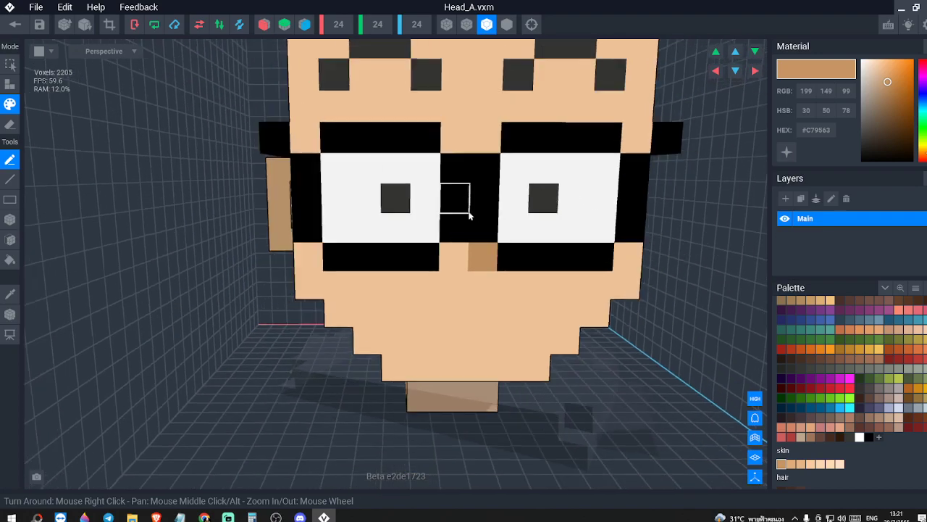
# - Sample black from the glasses temple and erase the raised temple voxels along this side of the head and above the ear
pyautogui.moveTo(464, 210); pyautogui.dragTo(378, 228, button='right')
pyautogui.scroll(-2, 464, 209)
pyautogui.scroll(3, 379, 219)
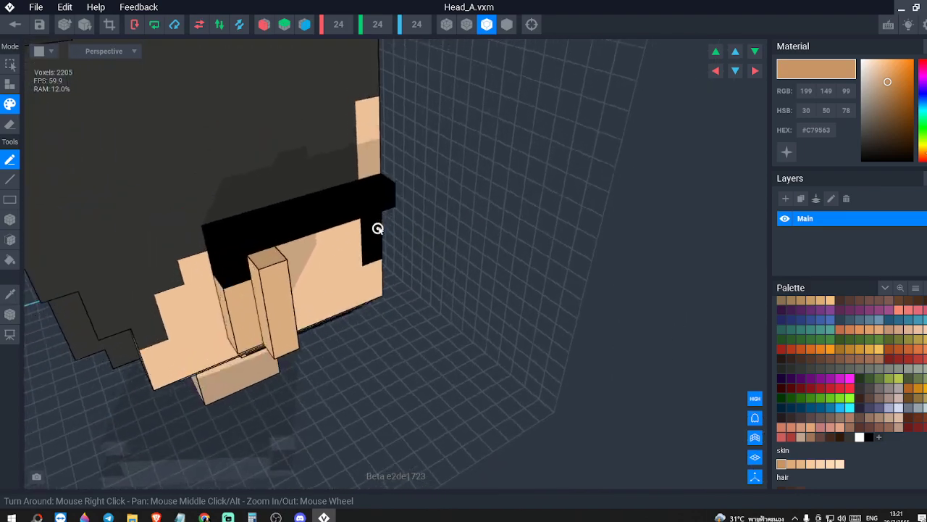
pyautogui.click(10, 260)
pyautogui.moveTo(285, 227); pyautogui.dragTo(255, 213, button='right')
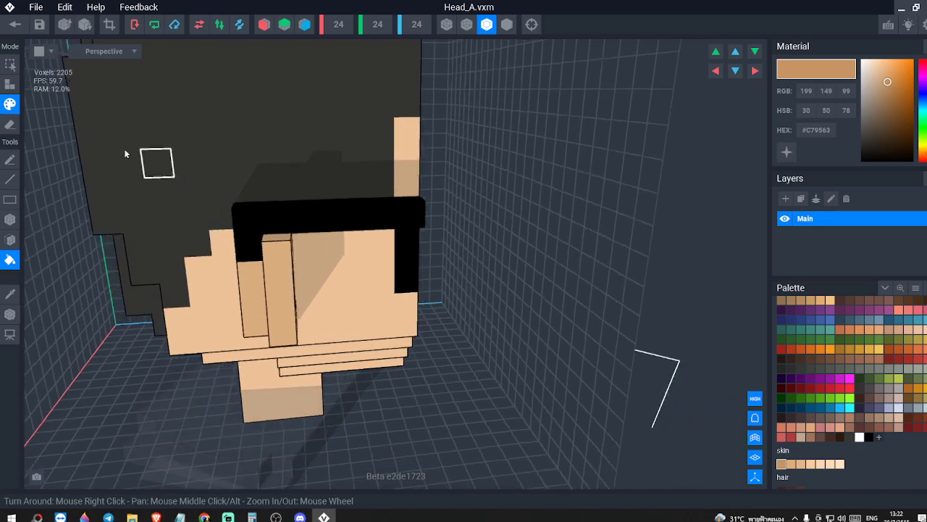
pyautogui.click(10, 295)
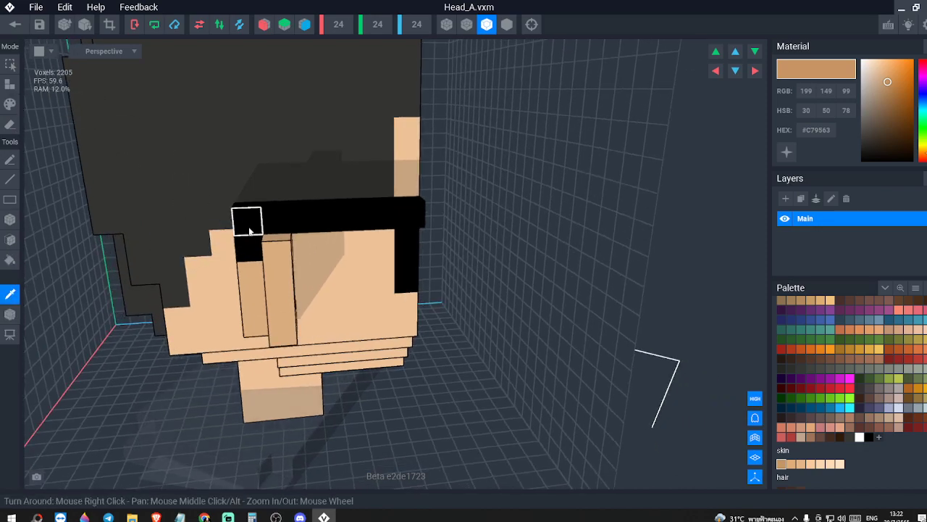
pyautogui.click(250, 230)
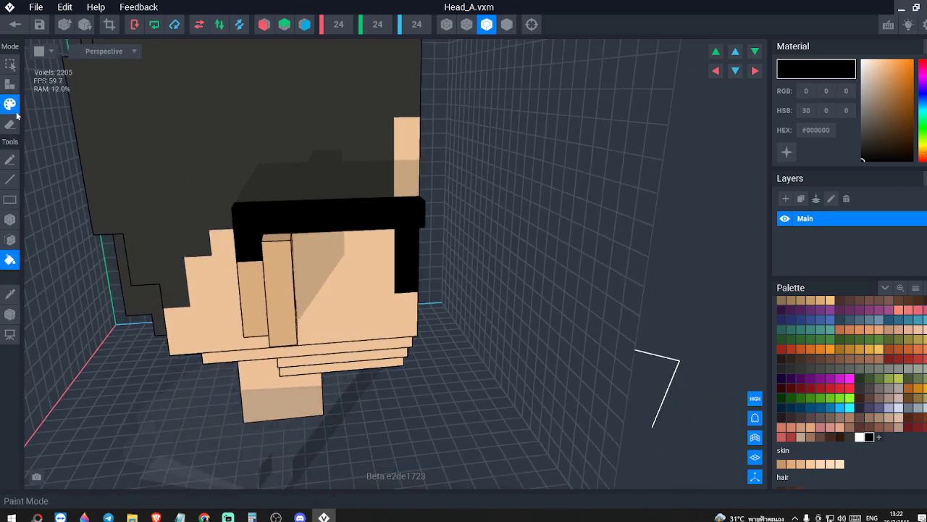
pyautogui.click(10, 84)
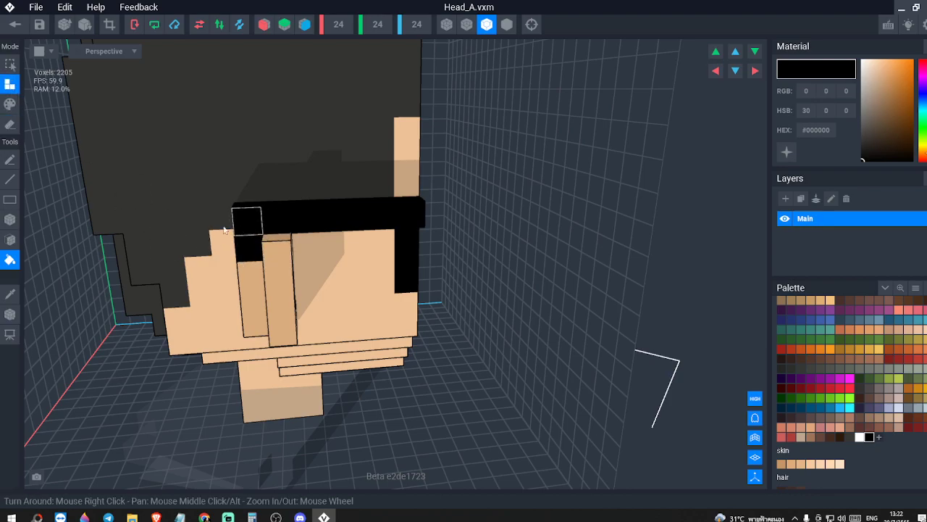
pyautogui.click(10, 159)
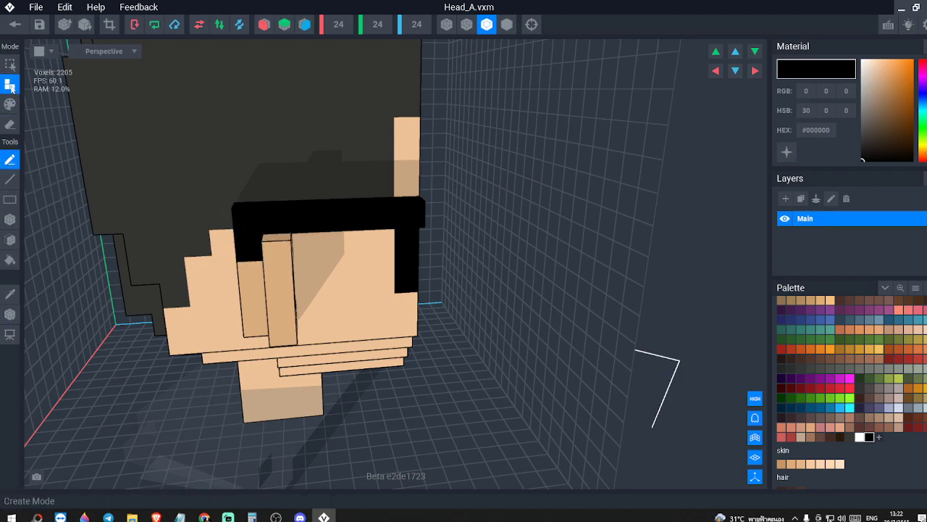
pyautogui.click(11, 125)
pyautogui.moveTo(250, 223); pyautogui.dragTo(410, 220)
pyautogui.click(248, 254)
# - Paint a flat black temple on the side of the head, from above the ear to the front frame
pyautogui.click(10, 103)
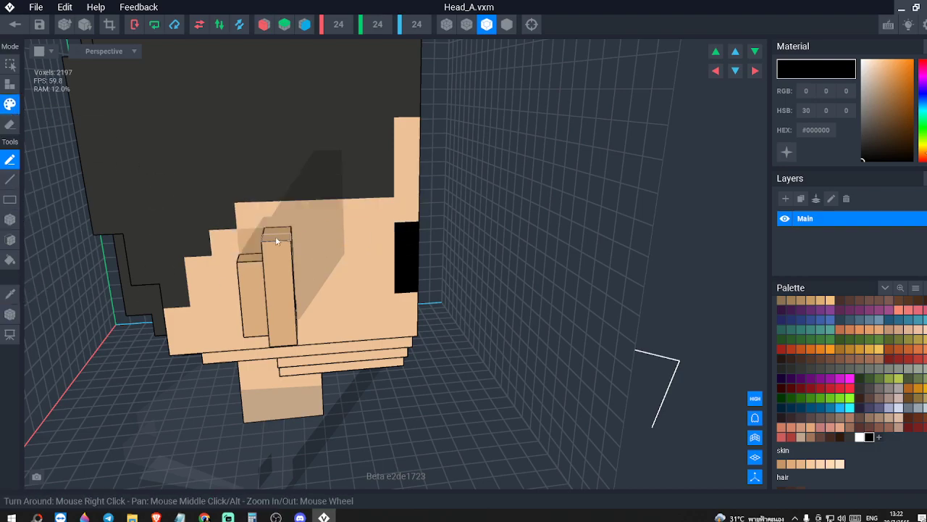
pyautogui.moveTo(258, 240)
pyautogui.mouseDown()
pyautogui.moveTo(279, 213)
pyautogui.moveTo(354, 209)
pyautogui.moveTo(379, 232)
pyautogui.mouseUp()
pyautogui.moveTo(459, 253); pyautogui.dragTo(455, 255, button='right')
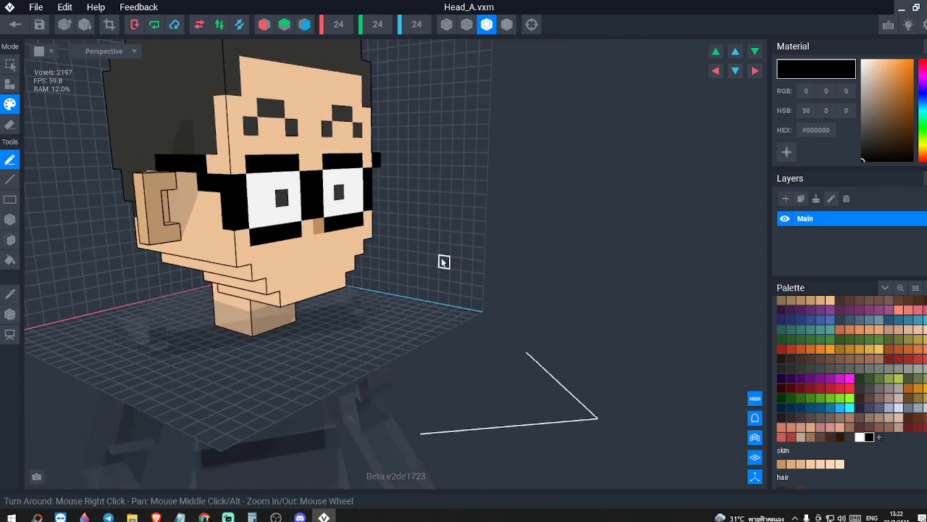
# - Check the Nobita reference picture in the browser and paint a black smile below the nose: a four-voxel row with one raised voxel at each end
pyautogui.scroll(3, 450, 258)
pyautogui.moveTo(366, 302); pyautogui.dragTo(346, 297, button='right')
pyautogui.moveTo(321, 280); pyautogui.dragTo(330, 320, button='middle')
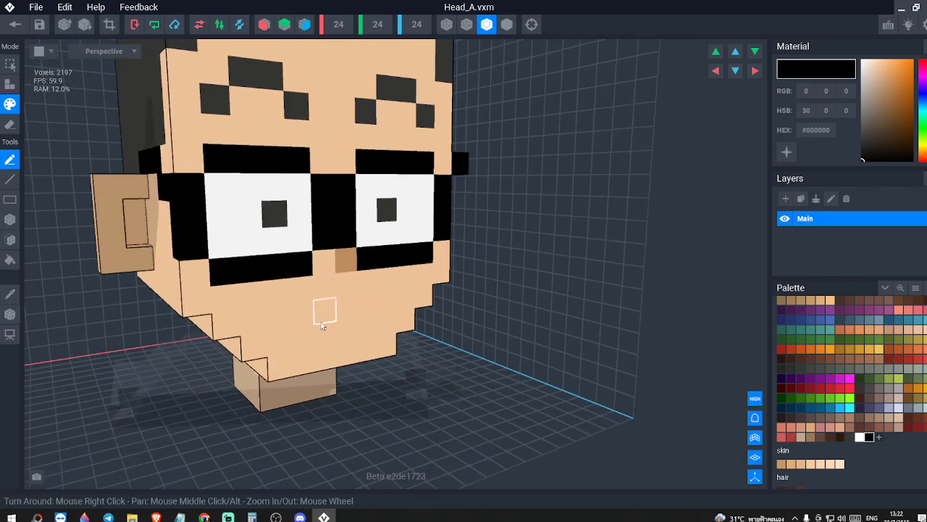
pyautogui.scroll(1, 323, 323)
pyautogui.moveTo(284, 331); pyautogui.dragTo(312, 315, button='right')
pyautogui.scroll(1, 312, 313)
pyautogui.moveTo(321, 310); pyautogui.dragTo(340, 297, button='middle')
pyautogui.hotkey('alt', 'Tab')
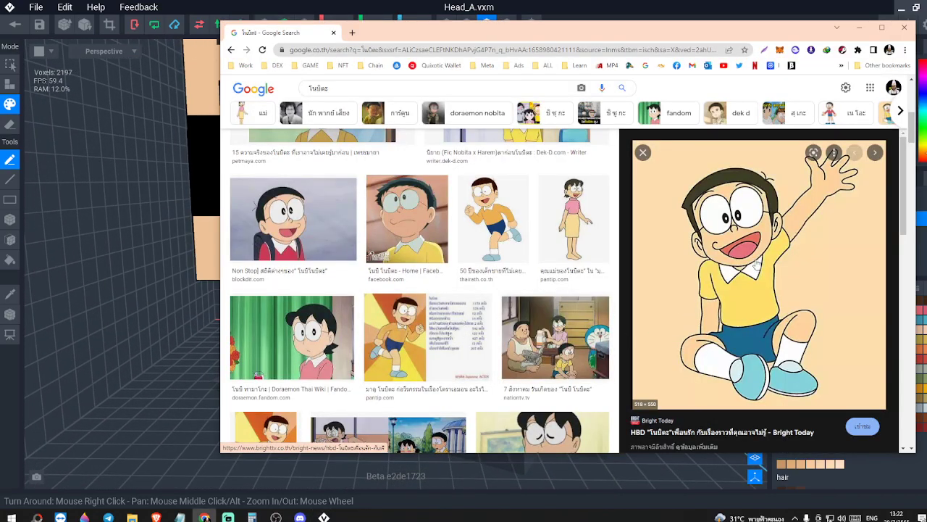
pyautogui.hotkey('alt', 'Tab')
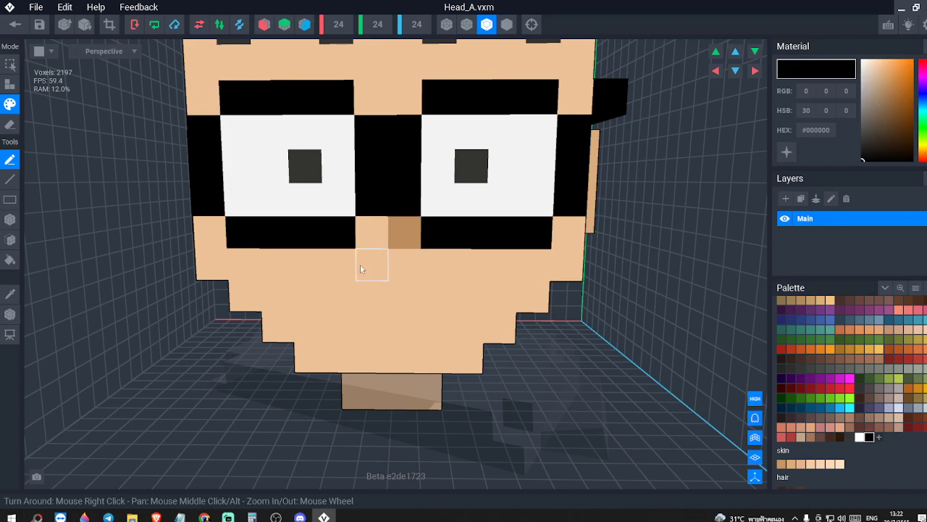
pyautogui.click(310, 294)
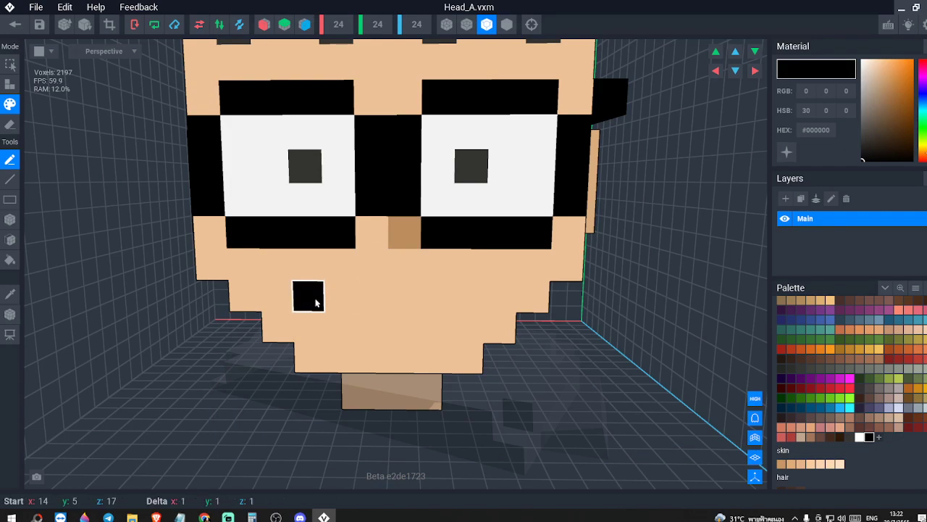
pyautogui.click(341, 327)
pyautogui.click(373, 328)
pyautogui.click(402, 328)
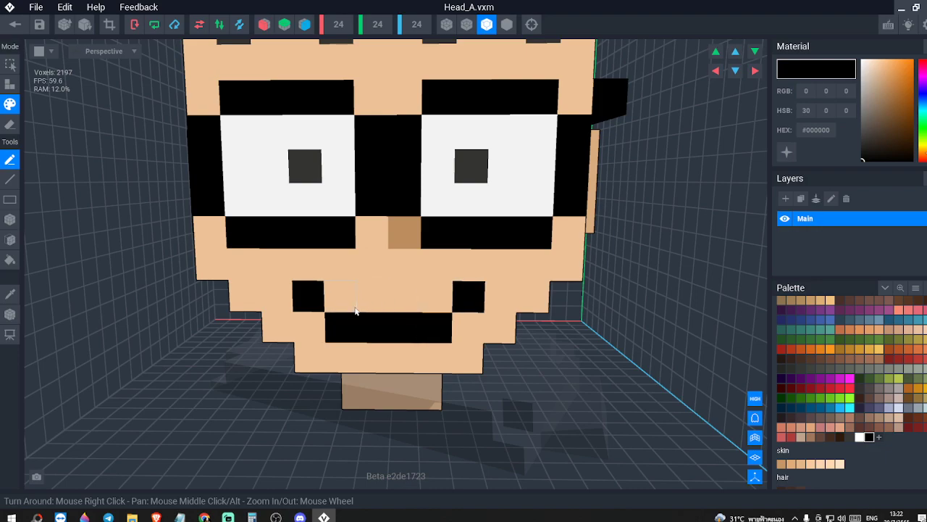
# - Sample #373635 from the hair and attach a raised band of hair voxels along the side of the head above the glasses temple
pyautogui.scroll(-5, 298, 305)
pyautogui.moveTo(326, 284); pyautogui.dragTo(442, 287, button='right')
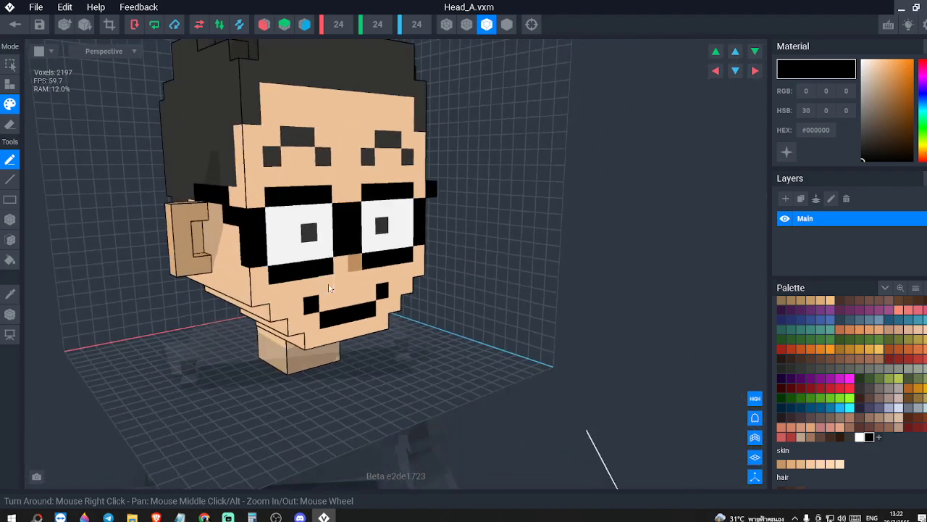
pyautogui.moveTo(326, 285); pyautogui.dragTo(389, 320, button='middle')
pyautogui.moveTo(318, 268); pyautogui.dragTo(387, 294, button='middle')
pyautogui.moveTo(414, 277); pyautogui.dragTo(279, 248, button='right')
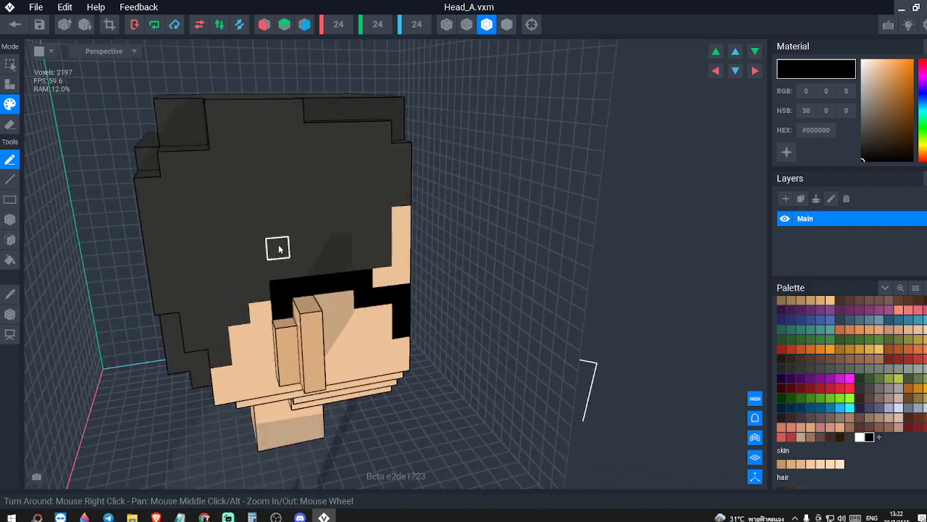
pyautogui.scroll(3, 276, 241)
pyautogui.click(10, 295)
pyautogui.click(244, 217)
pyautogui.moveTo(222, 220)
pyautogui.mouseDown(button='right')
pyautogui.moveTo(267, 253)
pyautogui.moveTo(233, 242)
pyautogui.mouseUp(button='right')
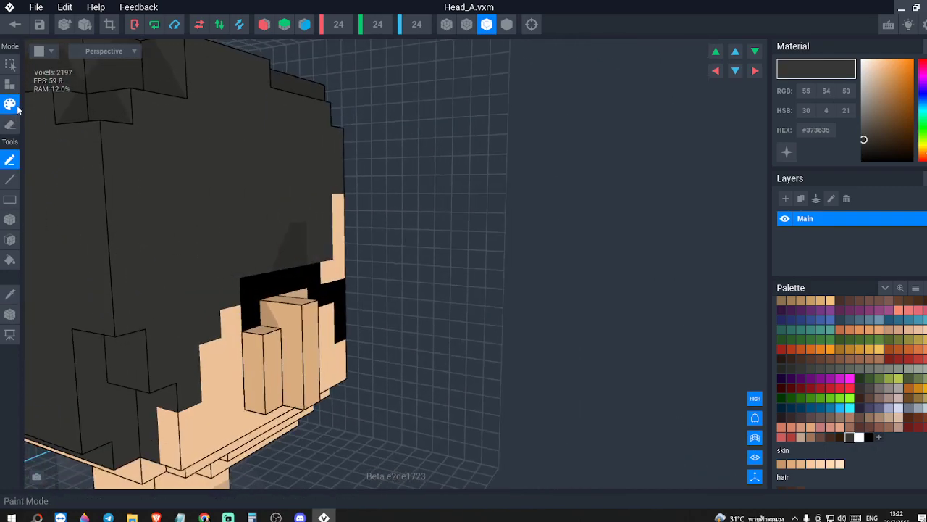
pyautogui.click(11, 86)
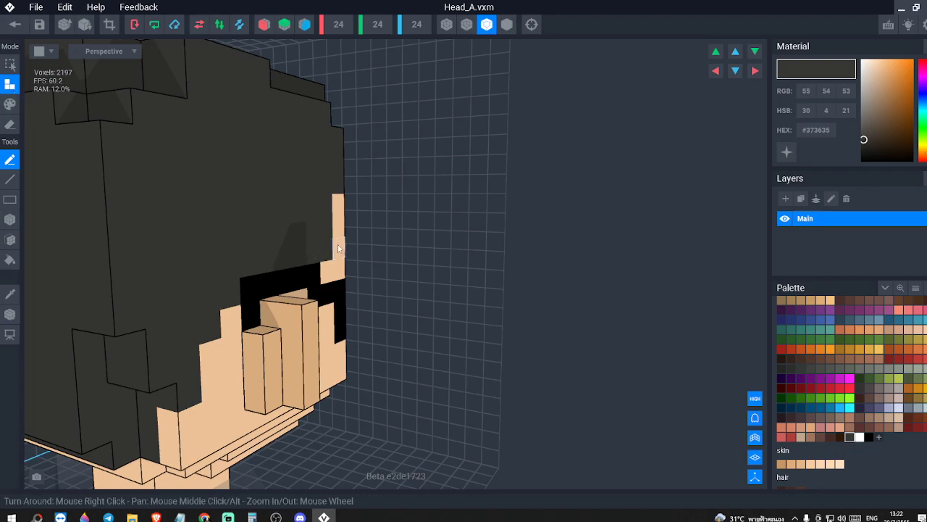
pyautogui.moveTo(337, 248); pyautogui.dragTo(155, 268)
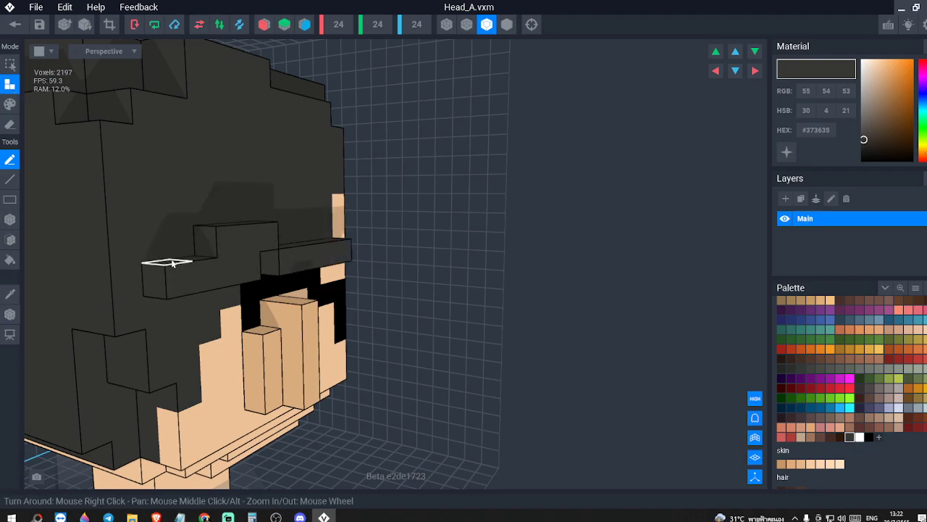
pyautogui.click(265, 269)
pyautogui.click(129, 282)
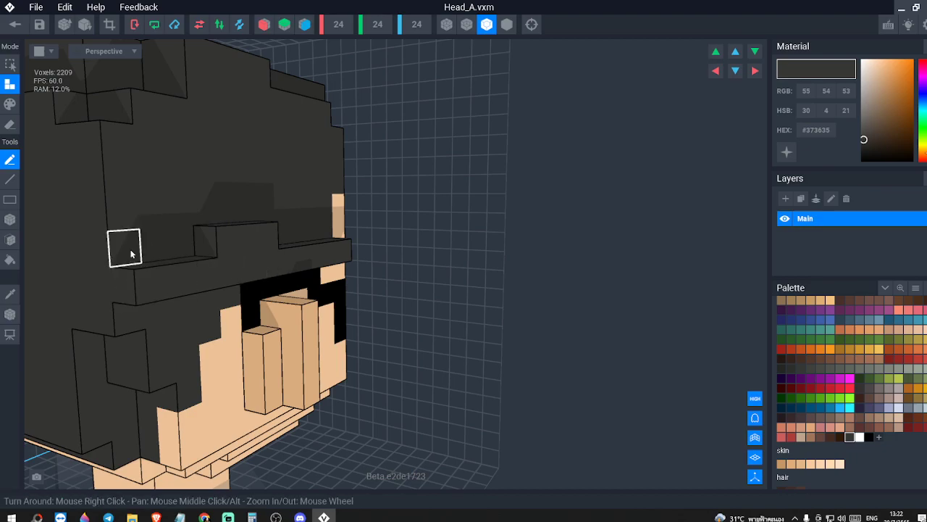
# - Attach a one-voxel layer of #373635 hair over the side, back and remaining hair surfaces with the Face tool
pyautogui.click(10, 239)
pyautogui.click(171, 210)
pyautogui.moveTo(355, 204); pyautogui.dragTo(288, 229, button='right')
pyautogui.scroll(1, 293, 216)
pyautogui.scroll(-2, 295, 230)
pyautogui.moveTo(366, 152); pyautogui.dragTo(373, 179, button='middle')
pyautogui.click(403, 211)
pyautogui.moveTo(480, 204); pyautogui.dragTo(483, 201, button='right')
pyautogui.click(655, 352)
pyautogui.moveTo(659, 353); pyautogui.dragTo(418, 300, button='right')
pyautogui.moveTo(286, 284)
pyautogui.mouseDown(button='right')
pyautogui.moveTo(397, 297)
pyautogui.moveTo(345, 290)
pyautogui.mouseUp(button='right')
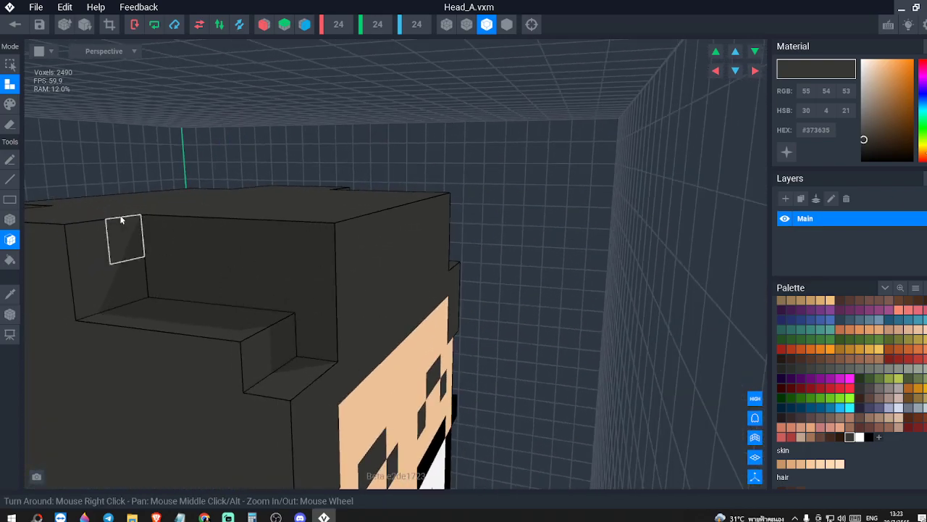
# - Erase single rows of the raised hair voxels above the forehead and around the adjoining front corner
pyautogui.click(14, 127)
pyautogui.moveTo(150, 297)
pyautogui.mouseDown(button='right')
pyautogui.moveTo(153, 277)
pyautogui.moveTo(106, 258)
pyautogui.mouseUp(button='right')
pyautogui.click(15, 163)
pyautogui.moveTo(151, 216); pyautogui.dragTo(154, 220, button='right')
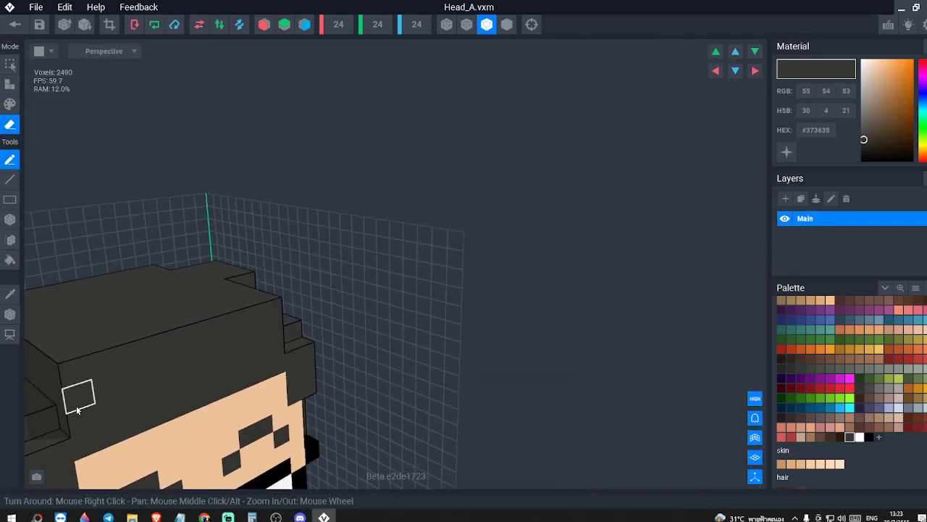
pyautogui.moveTo(78, 414); pyautogui.dragTo(230, 369)
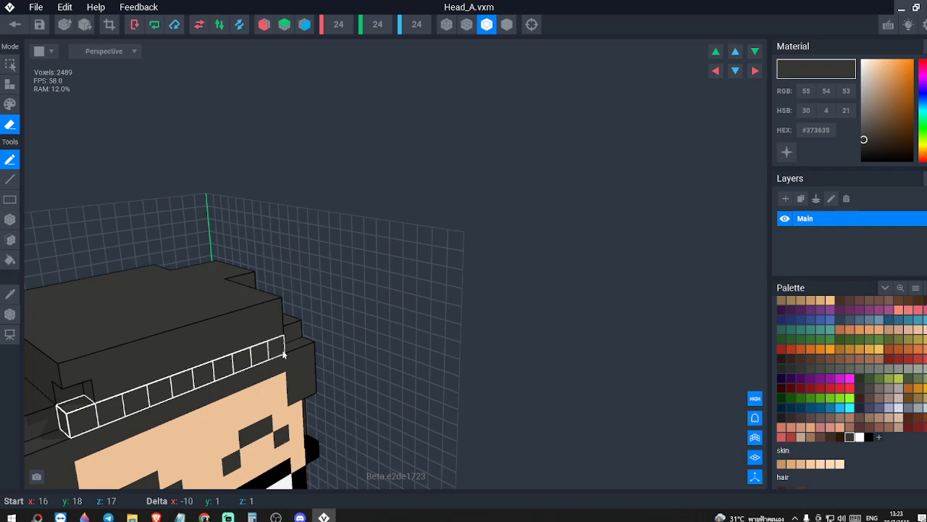
pyautogui.moveTo(284, 355); pyautogui.dragTo(285, 354)
pyautogui.moveTo(102, 378)
pyautogui.mouseDown()
pyautogui.moveTo(282, 328)
pyautogui.moveTo(55, 356)
pyautogui.mouseUp()
pyautogui.click(187, 333)
# - Erase raised hair voxels along the side ledge next to the crown, from the front corner backwards
pyautogui.moveTo(273, 313); pyautogui.dragTo(177, 297, button='right')
pyautogui.moveTo(205, 304); pyautogui.dragTo(287, 251)
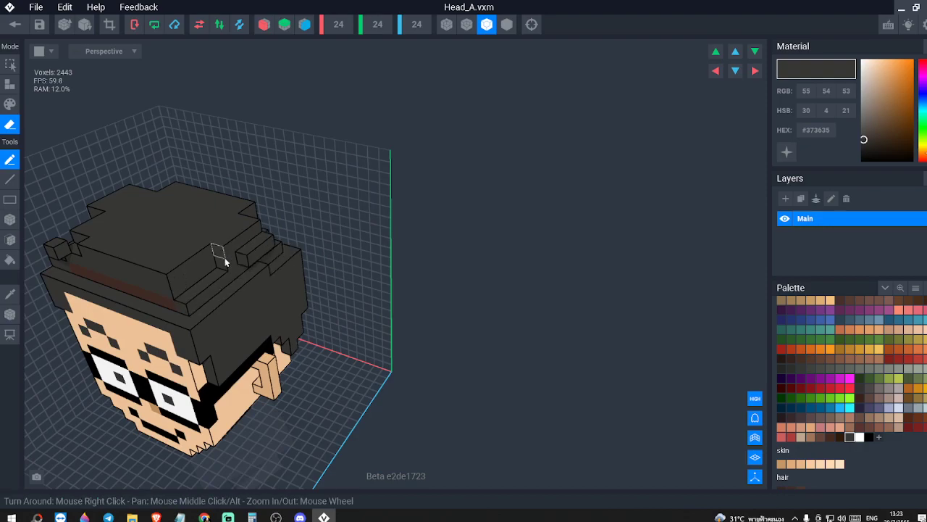
pyautogui.moveTo(230, 267)
pyautogui.mouseDown()
pyautogui.moveTo(260, 242)
pyautogui.moveTo(271, 255)
pyautogui.mouseUp()
pyautogui.click(243, 236)
# - Erase the raised hair voxels down the vertical back corners and along the stepped lower edge at the back of the head
pyautogui.moveTo(348, 262); pyautogui.dragTo(290, 254, button='right')
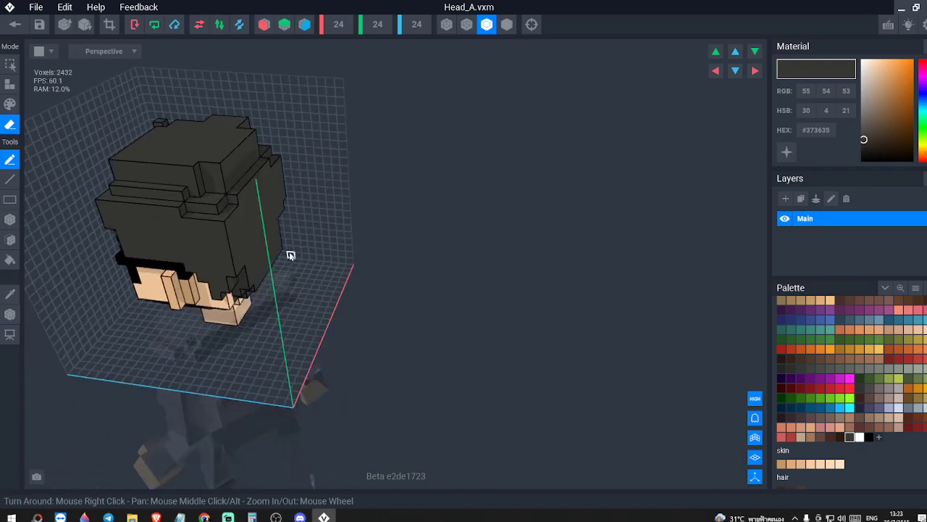
pyautogui.scroll(2, 210, 253)
pyautogui.moveTo(208, 253); pyautogui.dragTo(209, 226, button='right')
pyautogui.moveTo(205, 285); pyautogui.dragTo(214, 207)
pyautogui.moveTo(296, 255); pyautogui.dragTo(235, 259, button='right')
pyautogui.moveTo(195, 277); pyautogui.dragTo(224, 326)
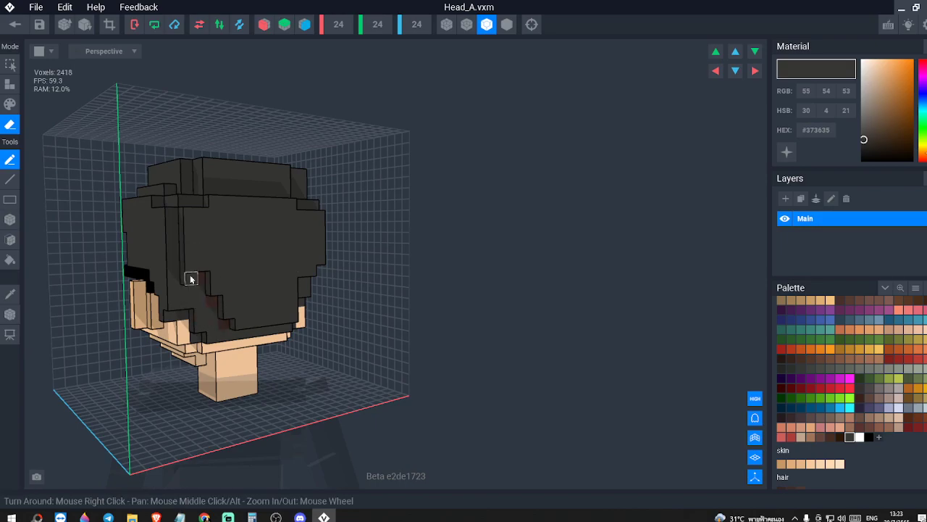
pyautogui.moveTo(361, 292); pyautogui.dragTo(300, 288, button='right')
pyautogui.moveTo(263, 268)
pyautogui.mouseDown()
pyautogui.moveTo(264, 235)
pyautogui.moveTo(275, 232)
pyautogui.mouseUp()
# - Erase the voxels along the upper side edge of the crown to narrow the top of the hair
pyautogui.scroll(2, 275, 233)
pyautogui.moveTo(248, 182); pyautogui.dragTo(244, 270, button='middle')
pyautogui.moveTo(312, 254); pyautogui.dragTo(317, 288, button='right')
pyautogui.moveTo(246, 289); pyautogui.dragTo(237, 315)
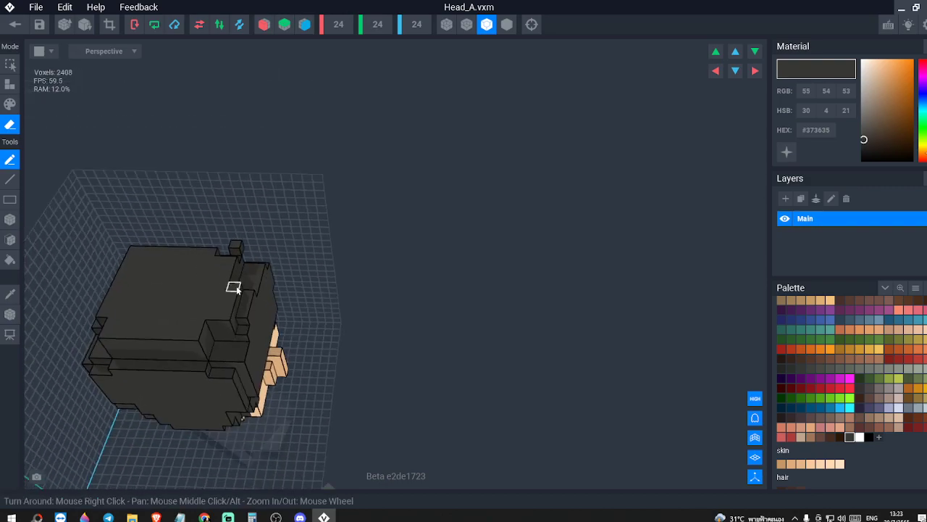
pyautogui.moveTo(233, 258); pyautogui.dragTo(205, 324)
pyautogui.click(225, 316)
pyautogui.click(229, 307)
# - Attach hair voxels to fill the gaps in the ledge beside the crown, near the front corner
pyautogui.moveTo(232, 270); pyautogui.dragTo(104, 334, button='right')
pyautogui.moveTo(94, 244); pyautogui.dragTo(86, 248, button='right')
pyautogui.moveTo(85, 247); pyautogui.dragTo(221, 230, button='middle')
pyautogui.moveTo(221, 230); pyautogui.dragTo(319, 254, button='right')
pyautogui.scroll(5, 231, 271)
pyautogui.moveTo(232, 271); pyautogui.dragTo(355, 286, button='middle')
pyautogui.scroll(5, 362, 286)
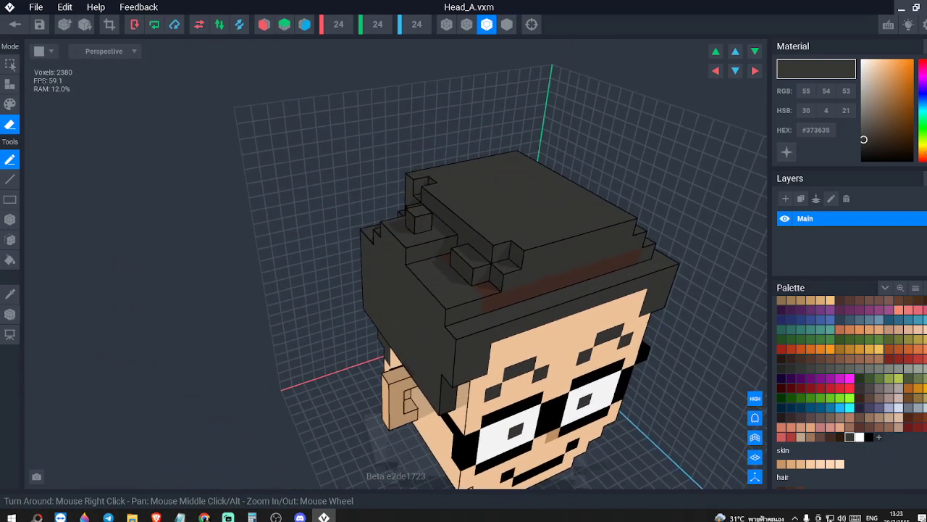
pyautogui.moveTo(584, 262); pyautogui.dragTo(564, 255, button='right')
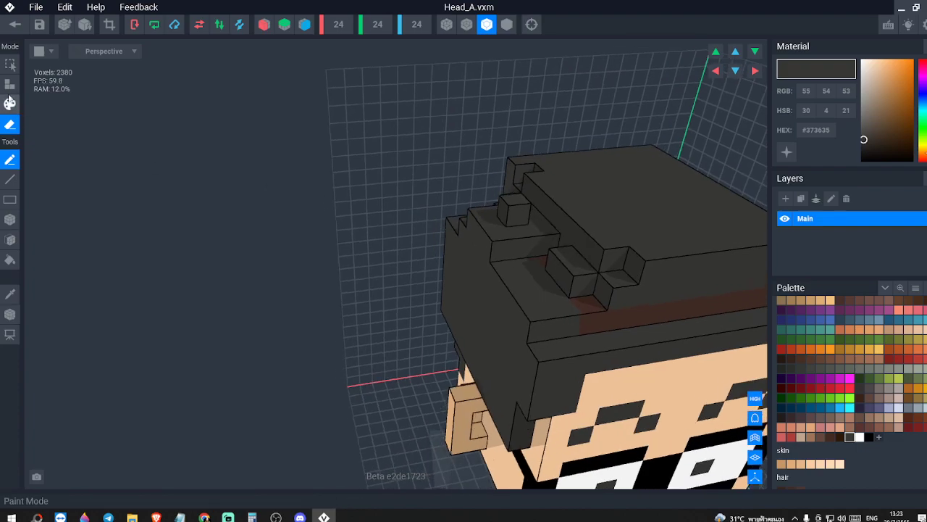
pyautogui.click(10, 85)
pyautogui.click(601, 302)
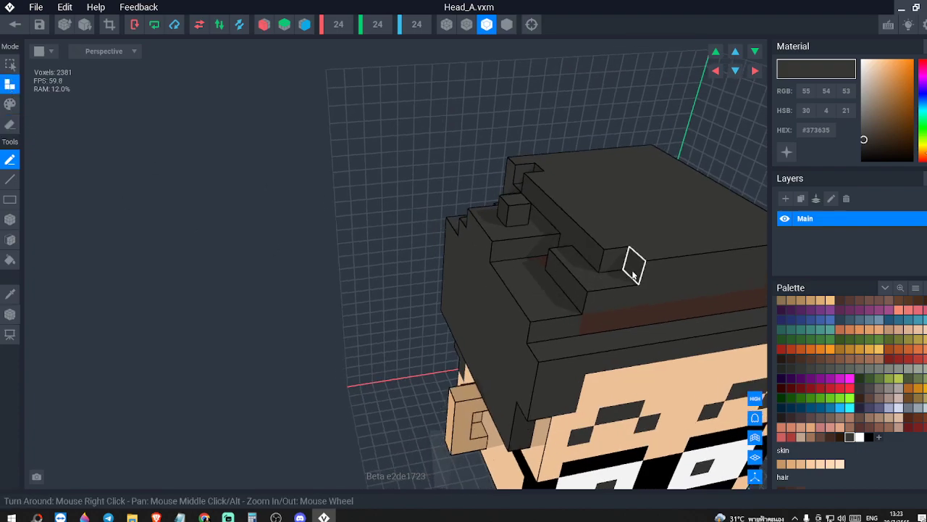
pyautogui.click(564, 301)
pyautogui.click(560, 299)
pyautogui.click(535, 256)
pyautogui.click(502, 253)
# - Fill the holes at the back corner of the hair ledge with attached hair voxels
pyautogui.moveTo(500, 252); pyautogui.dragTo(505, 255, button='right')
pyautogui.click(423, 234)
pyautogui.click(422, 230)
pyautogui.moveTo(383, 232); pyautogui.dragTo(398, 226, button='right')
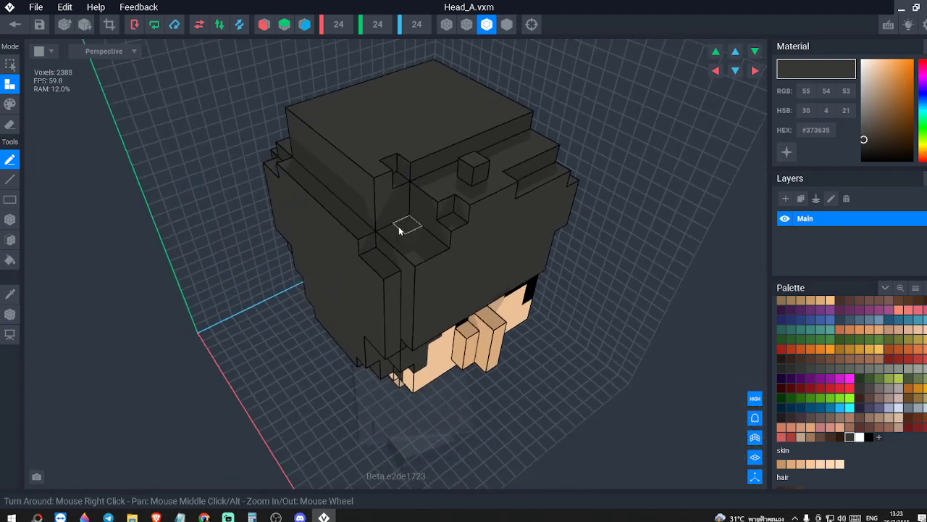
pyautogui.click(414, 226)
pyautogui.click(399, 231)
pyautogui.click(415, 220)
pyautogui.click(392, 218)
pyautogui.click(404, 243)
pyautogui.click(403, 182)
pyautogui.click(404, 217)
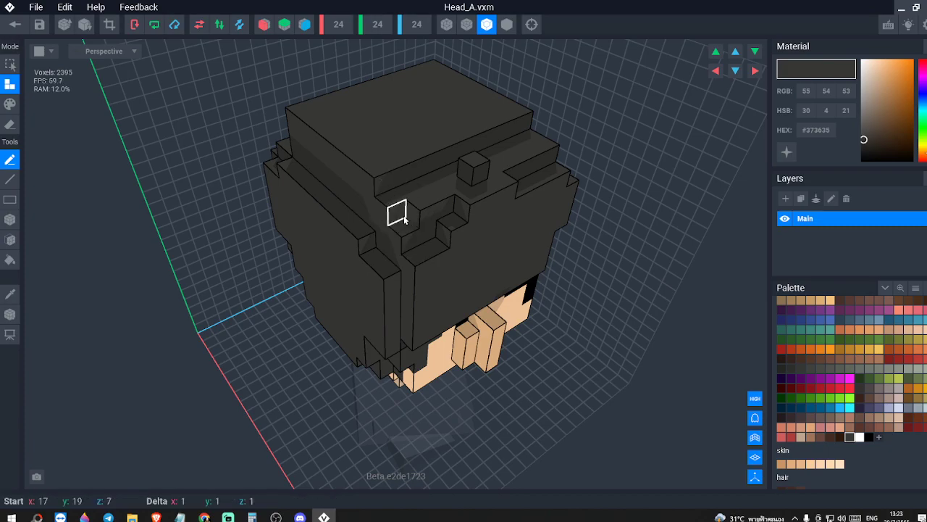
pyautogui.moveTo(445, 178); pyautogui.dragTo(389, 199)
# - Attach a row of hair voxels along the side ledge against the edge of the crown
pyautogui.moveTo(389, 198); pyautogui.dragTo(525, 166, button='right')
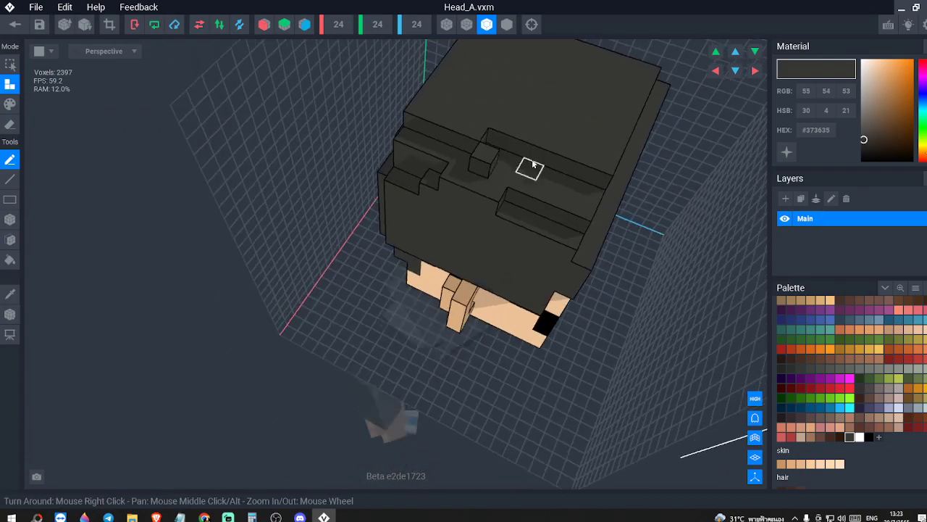
pyautogui.moveTo(498, 151)
pyautogui.mouseDown()
pyautogui.moveTo(591, 167)
pyautogui.moveTo(595, 180)
pyautogui.mouseUp()
pyautogui.hotkey('ctrl', 'z')
pyautogui.moveTo(497, 154); pyautogui.dragTo(543, 153, button='right')
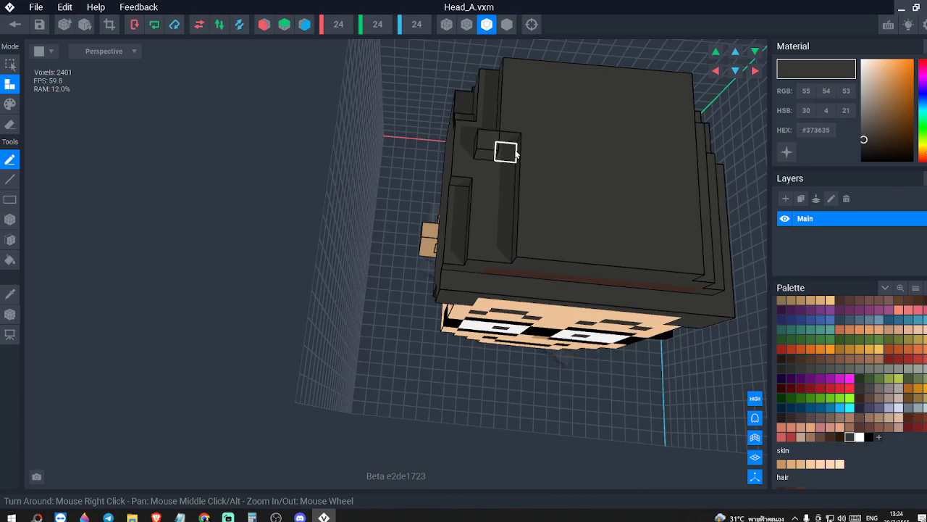
pyautogui.moveTo(516, 154); pyautogui.dragTo(516, 226)
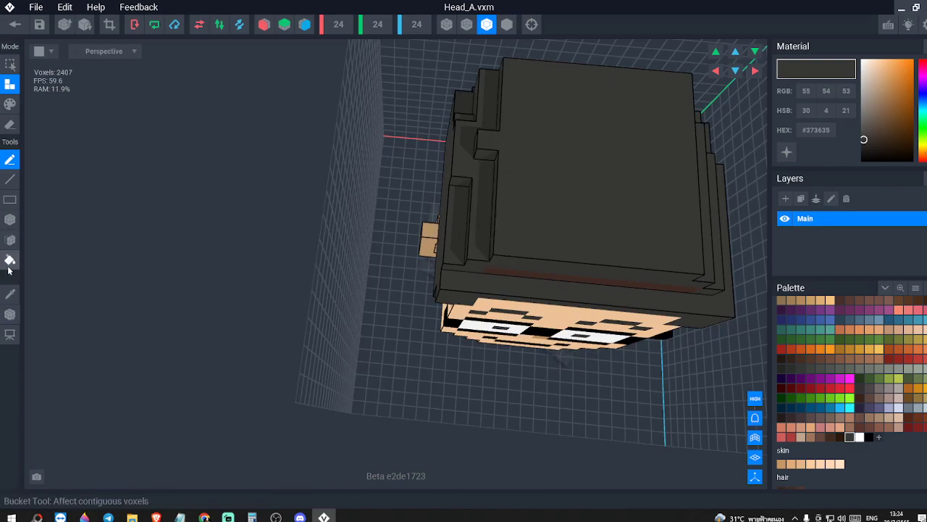
# - Erase the single hair voxel sticking out from the side of the crown
pyautogui.click(16, 127)
pyautogui.click(489, 143)
pyautogui.moveTo(503, 158)
pyautogui.mouseDown(button='right')
pyautogui.moveTo(597, 128)
pyautogui.moveTo(600, 146)
pyautogui.mouseUp(button='right')
pyautogui.moveTo(408, 221); pyautogui.dragTo(360, 239, button='right')
# - Attach hair voxels in the remaining notches along the upper side edge and back corner of the hair
pyautogui.click(14, 89)
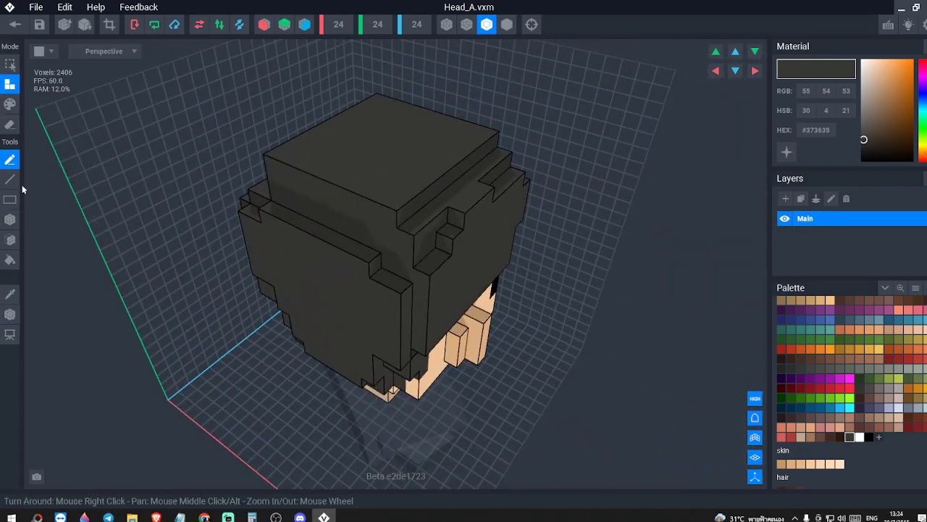
pyautogui.moveTo(438, 262); pyautogui.dragTo(426, 269)
pyautogui.moveTo(475, 239); pyautogui.dragTo(508, 208, button='right')
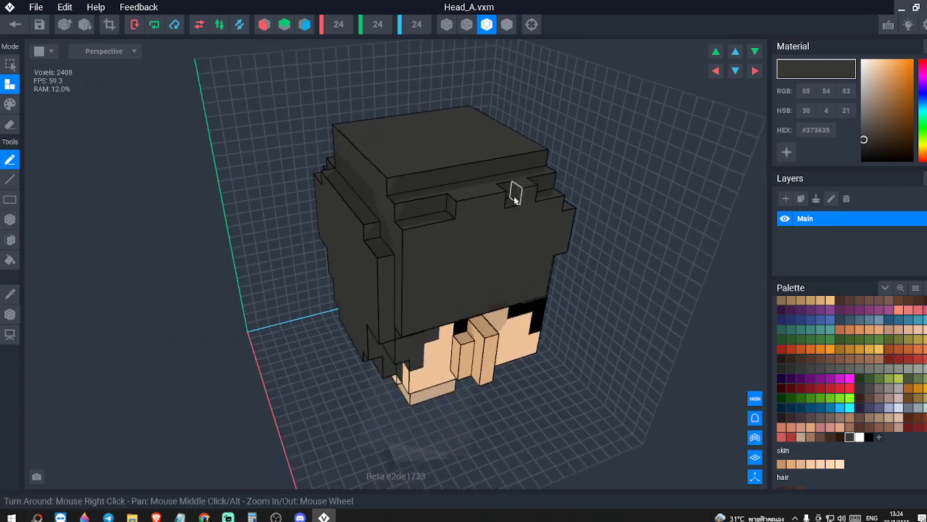
pyautogui.moveTo(304, 246); pyautogui.dragTo(416, 196, button='right')
pyautogui.moveTo(418, 196); pyautogui.dragTo(418, 163)
pyautogui.moveTo(406, 185); pyautogui.dragTo(225, 212, button='right')
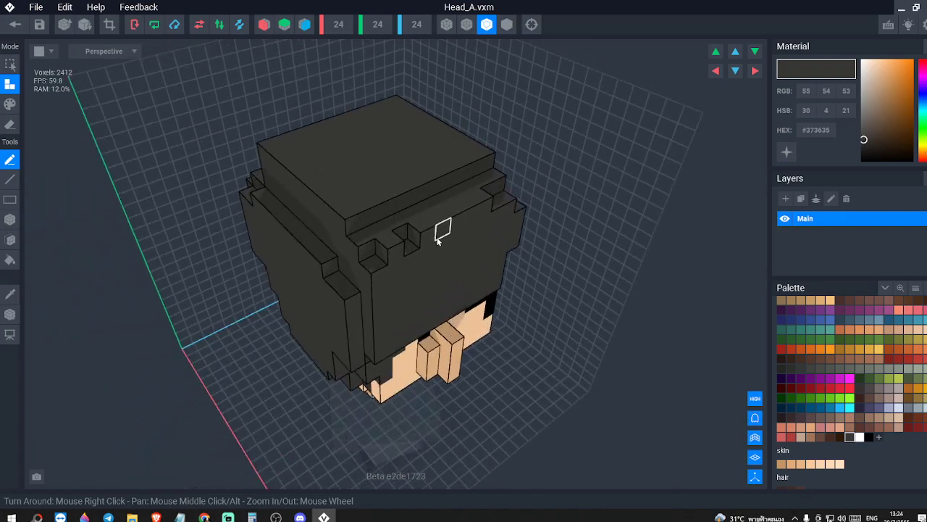
pyautogui.moveTo(368, 256); pyautogui.dragTo(326, 284, button='right')
pyautogui.click(139, 262)
pyautogui.click(130, 267)
pyautogui.click(116, 300)
# - Erase one hair voxel at the upper front corner, beside the band above the forehead
pyautogui.scroll(3, 326, 284)
pyautogui.moveTo(218, 232); pyautogui.dragTo(348, 315, button='middle')
pyautogui.moveTo(348, 315); pyautogui.dragTo(457, 312, button='right')
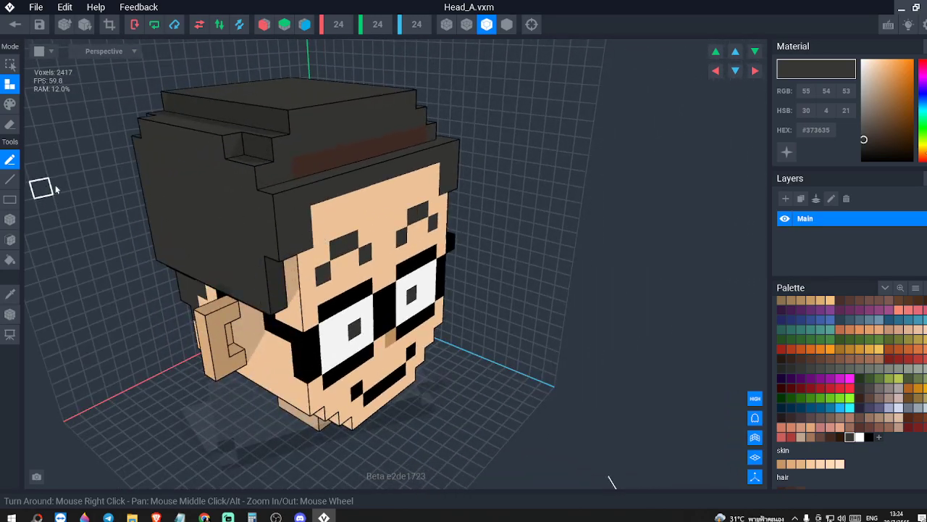
pyautogui.click(11, 125)
pyautogui.click(271, 203)
pyautogui.moveTo(391, 187); pyautogui.dragTo(235, 185, button='right')
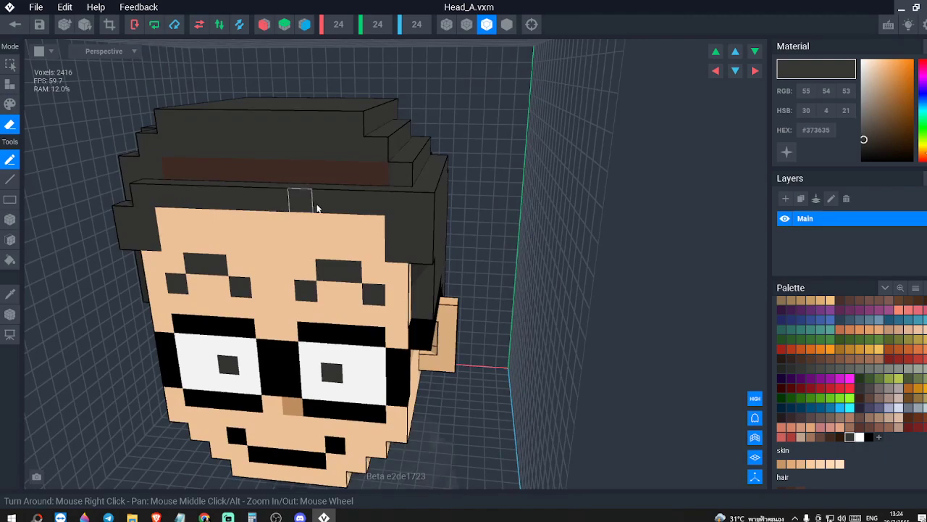
# - Paint the exposed reddish-brown strip on the front of the hair with dark grey #373635
pyautogui.moveTo(386, 209); pyautogui.dragTo(449, 206, button='right')
pyautogui.moveTo(191, 210); pyautogui.dragTo(279, 210, button='middle')
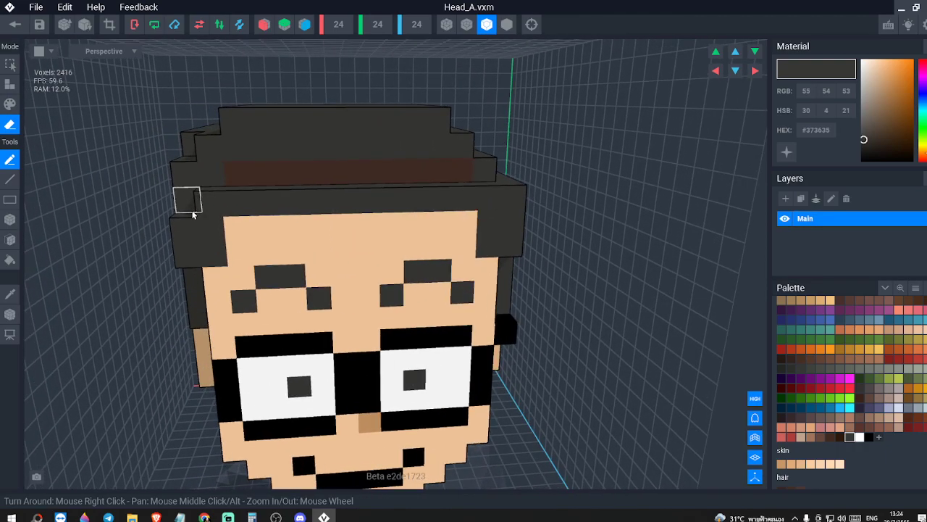
pyautogui.click(10, 294)
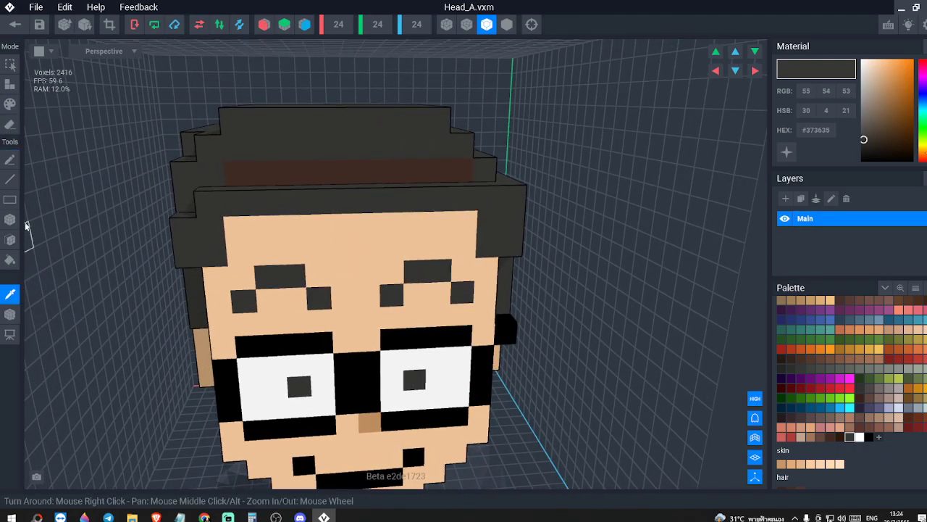
pyautogui.click(10, 104)
pyautogui.moveTo(227, 168); pyautogui.dragTo(407, 169)
pyautogui.moveTo(233, 175); pyautogui.dragTo(288, 178, button='right')
# - Erase the outer rows of raised hair voxels along the upper side of the head to step the hair inward towards the crown
pyautogui.scroll(-3, 140, 195)
pyautogui.moveTo(84, 195); pyautogui.dragTo(163, 197, button='right')
pyautogui.scroll(3, 321, 205)
pyautogui.moveTo(276, 211); pyautogui.dragTo(390, 242, button='middle')
pyautogui.scroll(2, 392, 235)
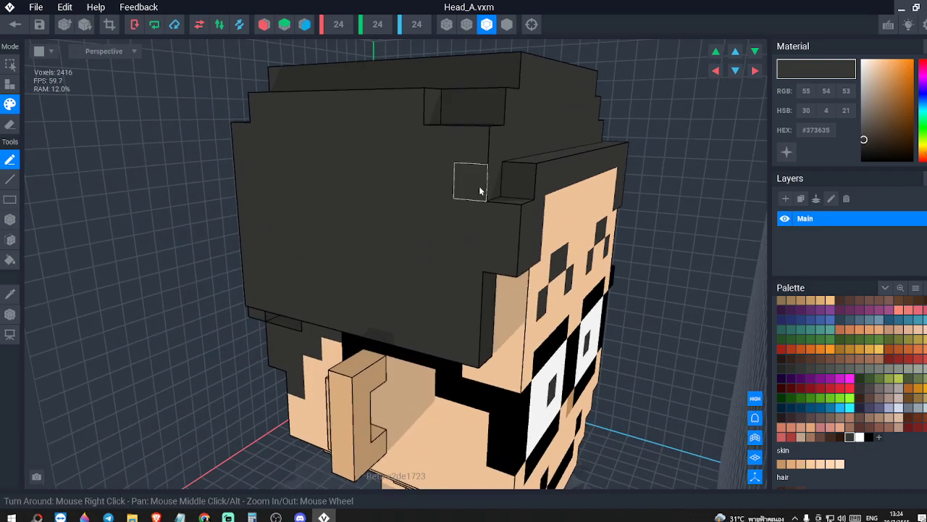
pyautogui.click(11, 125)
pyautogui.moveTo(469, 186)
pyautogui.mouseDown()
pyautogui.moveTo(298, 181)
pyautogui.moveTo(242, 165)
pyautogui.mouseUp()
pyautogui.moveTo(466, 144); pyautogui.dragTo(266, 137)
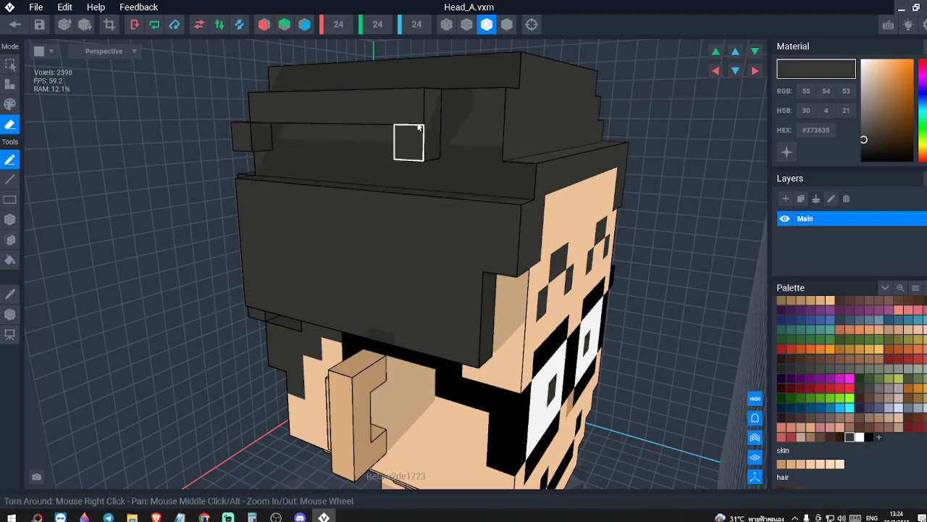
pyautogui.moveTo(492, 142); pyautogui.dragTo(309, 149)
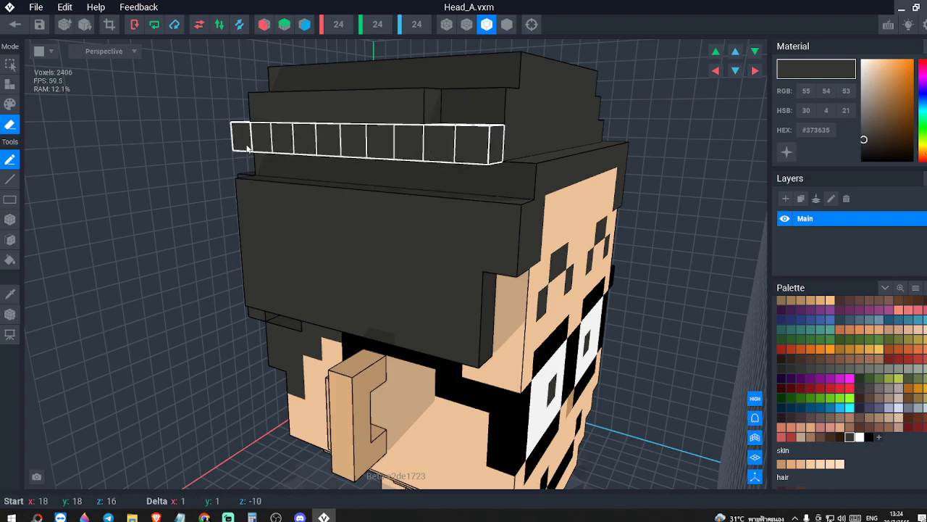
pyautogui.moveTo(247, 149); pyautogui.dragTo(245, 148)
pyautogui.moveTo(261, 111); pyautogui.dragTo(329, 114)
pyautogui.moveTo(415, 108)
pyautogui.mouseDown()
pyautogui.moveTo(444, 111)
pyautogui.moveTo(258, 110)
pyautogui.mouseUp()
# - Erase the protruding hair voxels at the front corner beside the forehead, above the glasses temple
pyautogui.moveTo(401, 149); pyautogui.dragTo(290, 152, button='right')
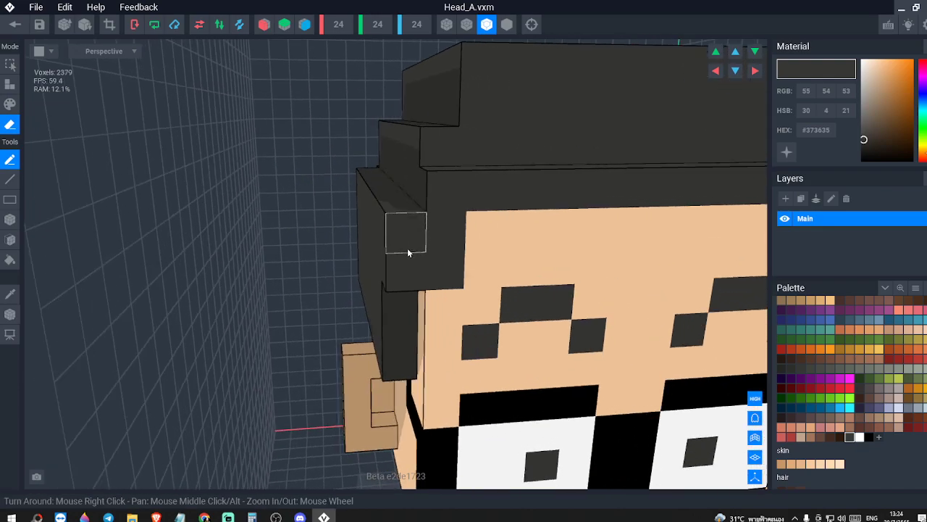
pyautogui.scroll(2, 408, 253)
pyautogui.click(401, 301)
pyautogui.moveTo(549, 242); pyautogui.dragTo(591, 248, button='right')
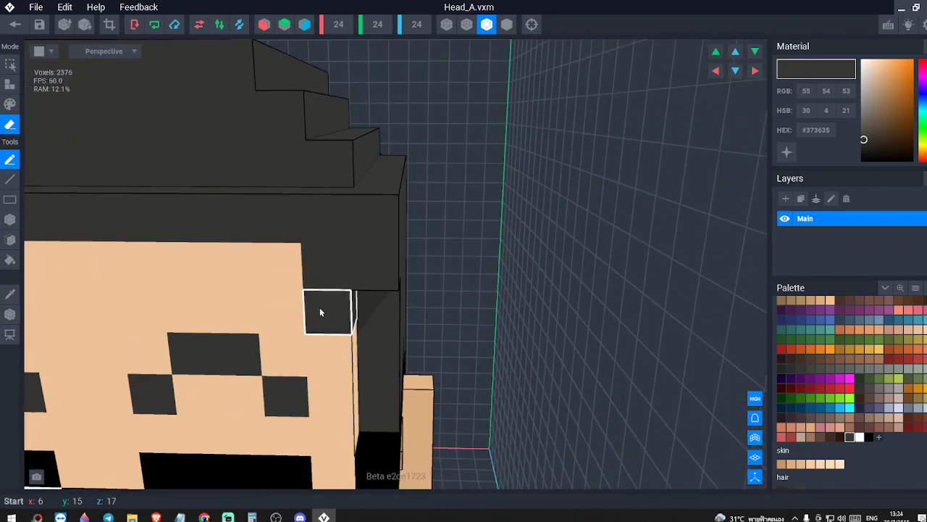
pyautogui.click(324, 264)
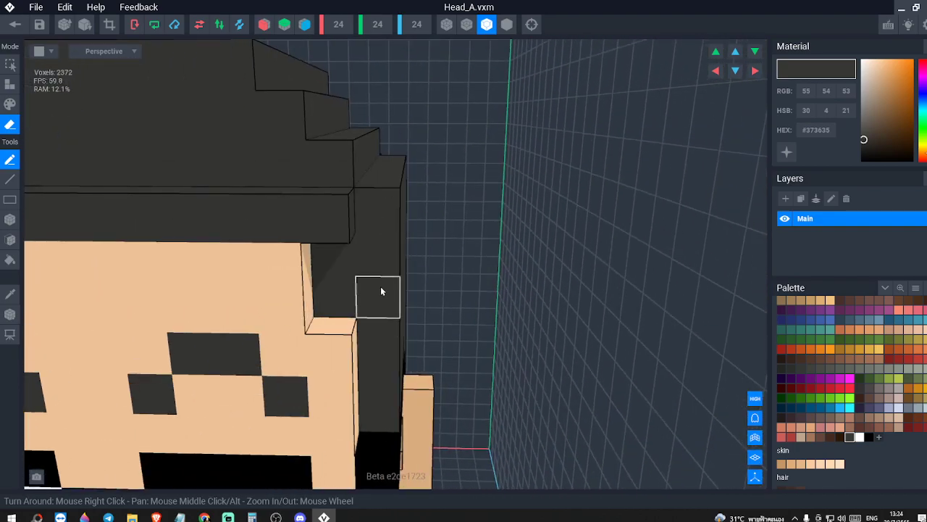
pyautogui.hotkey('ctrl', 'z')
pyautogui.hotkey('ctrl', 'z')
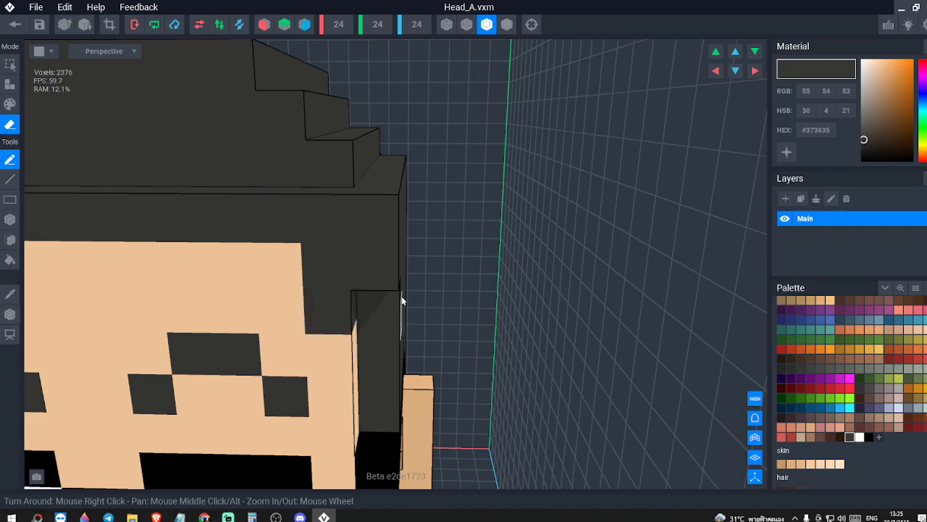
# - Erase the protruding voxels at the other front hair corner and the front row along the crown's edge
pyautogui.moveTo(429, 319); pyautogui.dragTo(381, 324, button='right')
pyautogui.click(335, 243)
pyautogui.moveTo(315, 285); pyautogui.dragTo(365, 285, button='right')
pyautogui.moveTo(174, 252); pyautogui.dragTo(315, 280, button='middle')
pyautogui.scroll(-4, 315, 280)
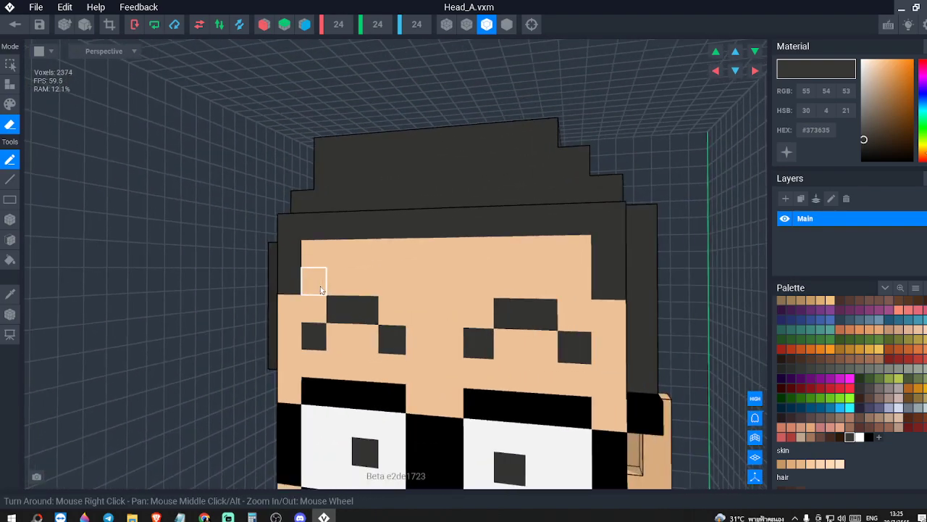
pyautogui.moveTo(436, 317); pyautogui.dragTo(431, 329, button='right')
pyautogui.moveTo(314, 205); pyautogui.dragTo(495, 173)
pyautogui.moveTo(396, 234)
pyautogui.mouseDown(button='right')
pyautogui.moveTo(427, 233)
pyautogui.moveTo(369, 234)
pyautogui.mouseUp(button='right')
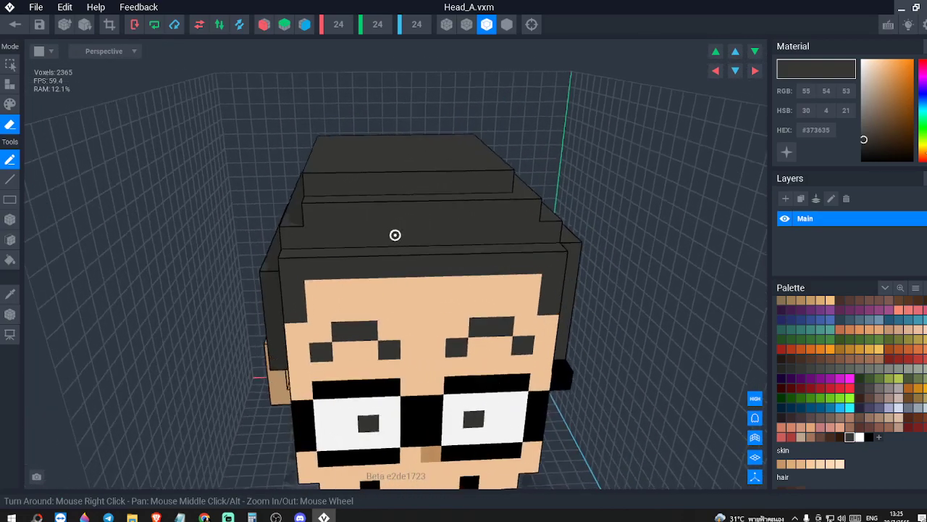
# - Inspect the head's shape from the front, sides and back with the voxel outlines hidden, and show the outlines again
pyautogui.scroll(-4, 395, 234)
pyautogui.click(507, 24)
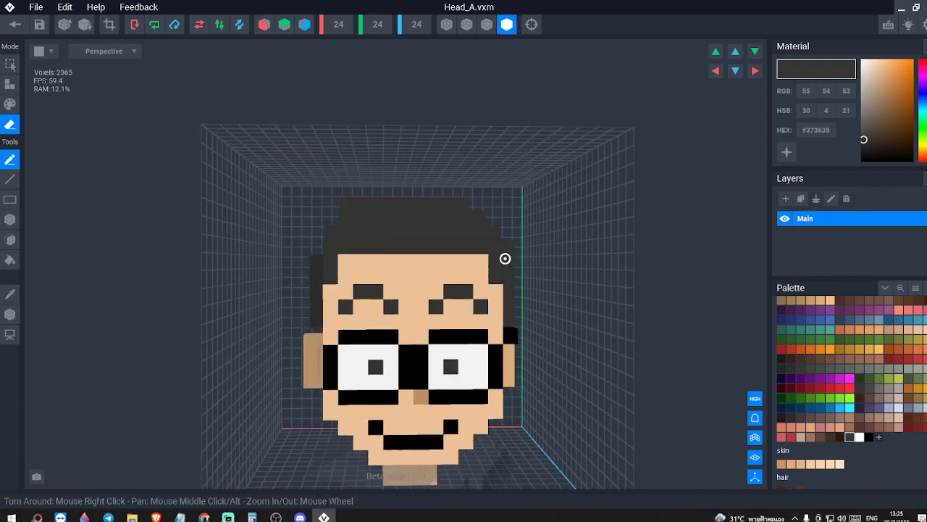
pyautogui.moveTo(451, 359); pyautogui.dragTo(461, 363, button='right')
pyautogui.moveTo(542, 277); pyautogui.dragTo(627, 245)
pyautogui.moveTo(642, 263); pyautogui.dragTo(634, 265, button='right')
pyautogui.scroll(5, 553, 290)
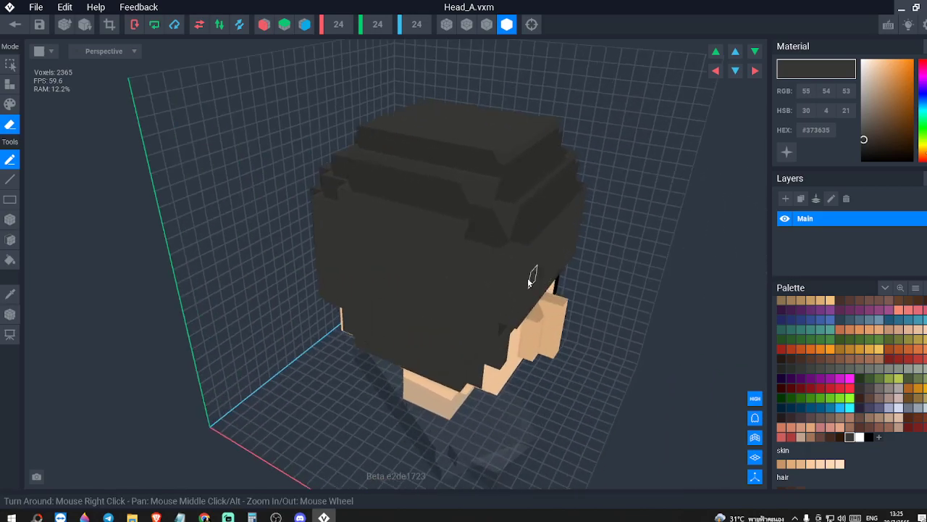
pyautogui.moveTo(536, 285); pyautogui.dragTo(478, 273, button='right')
pyautogui.click(487, 25)
# - Erase raised hair voxels in a row along the upper back of the head below the crown
pyautogui.moveTo(518, 133); pyautogui.dragTo(533, 102, button='right')
pyautogui.moveTo(424, 175); pyautogui.dragTo(508, 205)
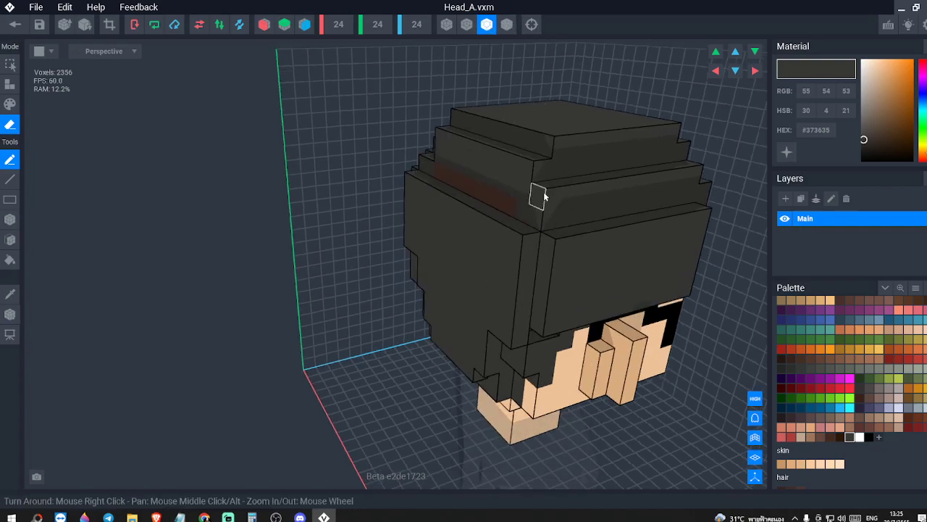
pyautogui.moveTo(439, 178); pyautogui.dragTo(438, 164, button='right')
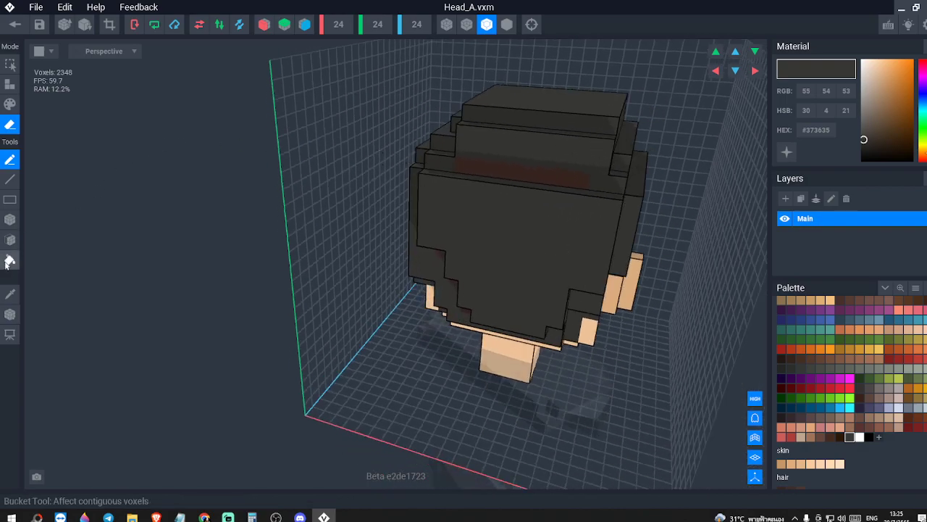
# - Paint the reddish voxels on the upper back and the stepped lower edges of the hair dark grey #373635
pyautogui.click(10, 293)
pyautogui.click(10, 105)
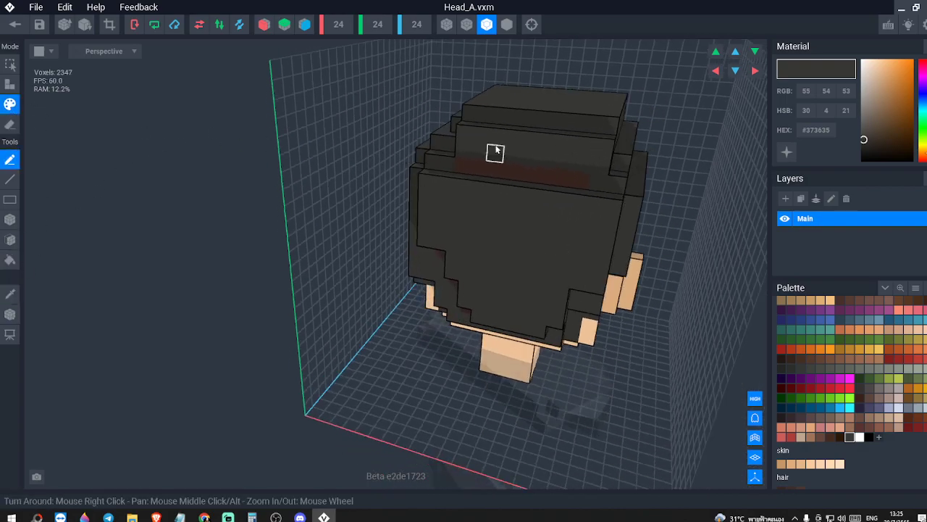
pyautogui.moveTo(455, 168)
pyautogui.mouseDown()
pyautogui.moveTo(583, 167)
pyautogui.moveTo(480, 168)
pyautogui.mouseUp()
pyautogui.moveTo(582, 171); pyautogui.dragTo(579, 184)
pyautogui.moveTo(527, 249)
pyautogui.mouseDown(button='right')
pyautogui.moveTo(489, 290)
pyautogui.moveTo(437, 292)
pyautogui.mouseUp(button='right')
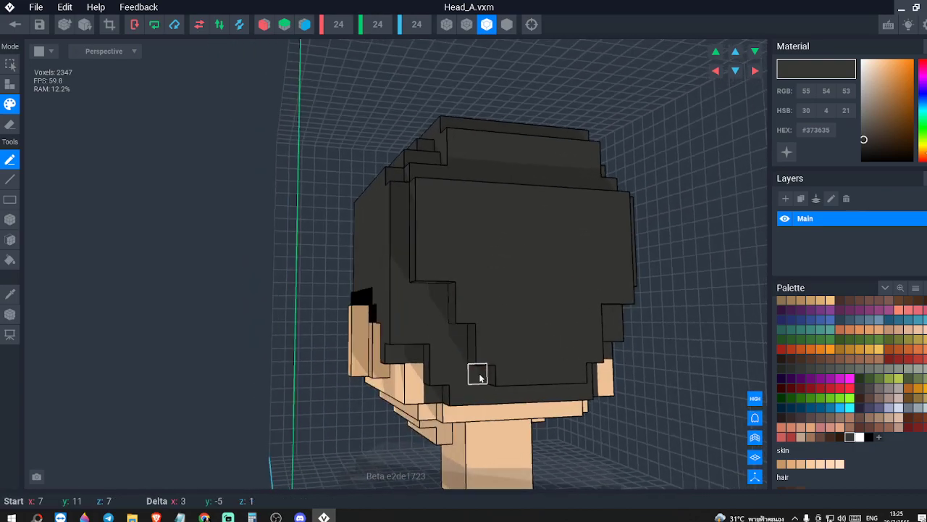
pyautogui.moveTo(637, 278); pyautogui.dragTo(592, 282, button='right')
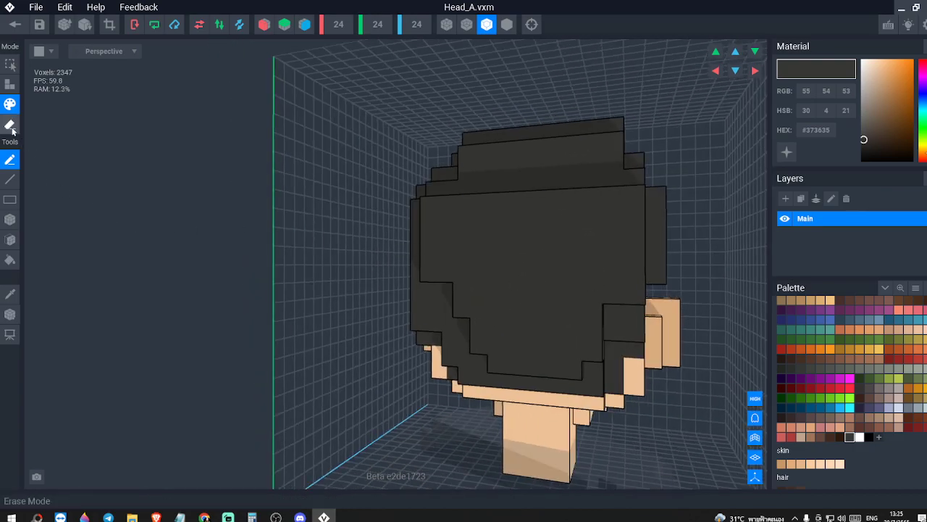
# - Attach dark grey voxels along both stepped lower edges of the raised hair layer on the back of the head
pyautogui.click(10, 86)
pyautogui.moveTo(313, 302); pyautogui.dragTo(346, 303, button='right')
pyautogui.moveTo(435, 296)
pyautogui.mouseDown()
pyautogui.moveTo(457, 330)
pyautogui.moveTo(459, 355)
pyautogui.mouseUp()
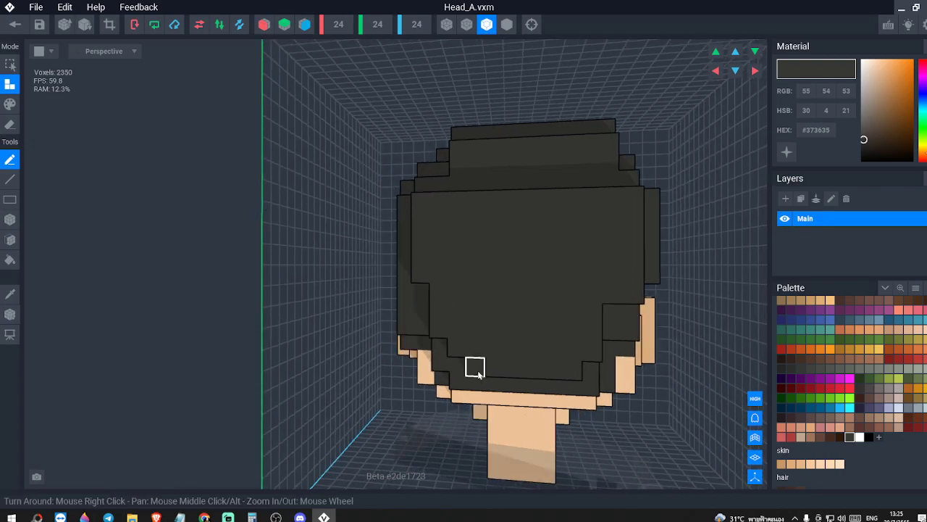
pyautogui.click(422, 311)
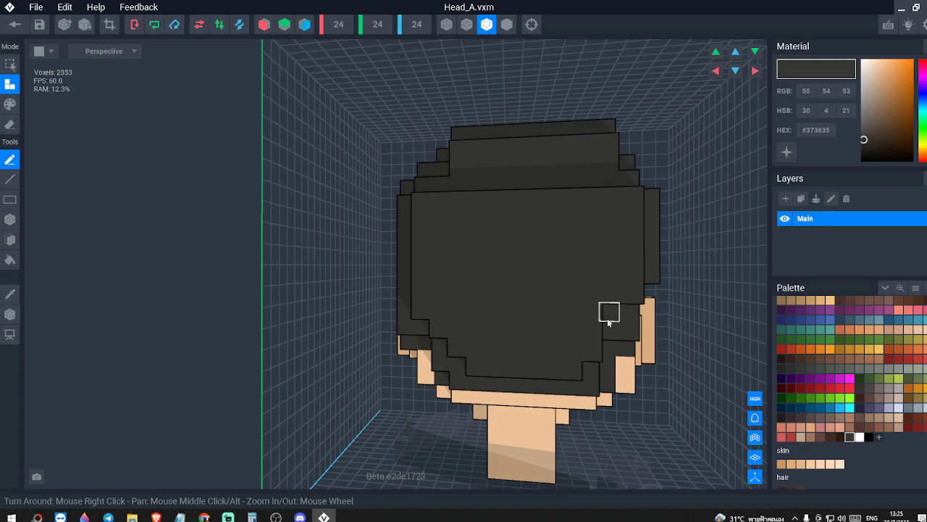
pyautogui.moveTo(608, 322); pyautogui.dragTo(629, 313)
pyautogui.moveTo(647, 305); pyautogui.dragTo(644, 302, button='right')
pyautogui.scroll(3, 631, 296)
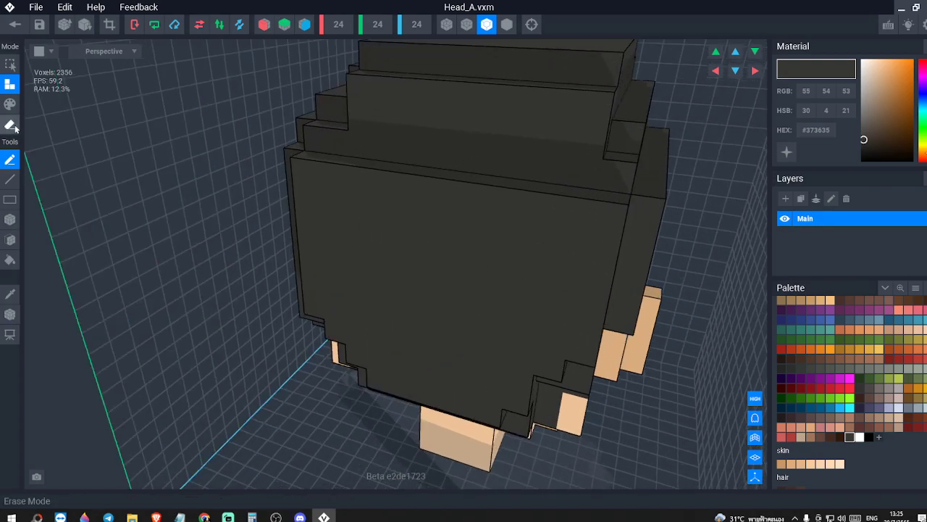
# - Erase the upper corner voxels on both sides of the raised hair layer at the back of the head
pyautogui.click(12, 126)
pyautogui.click(608, 204)
pyautogui.moveTo(677, 226); pyautogui.dragTo(282, 212, button='right')
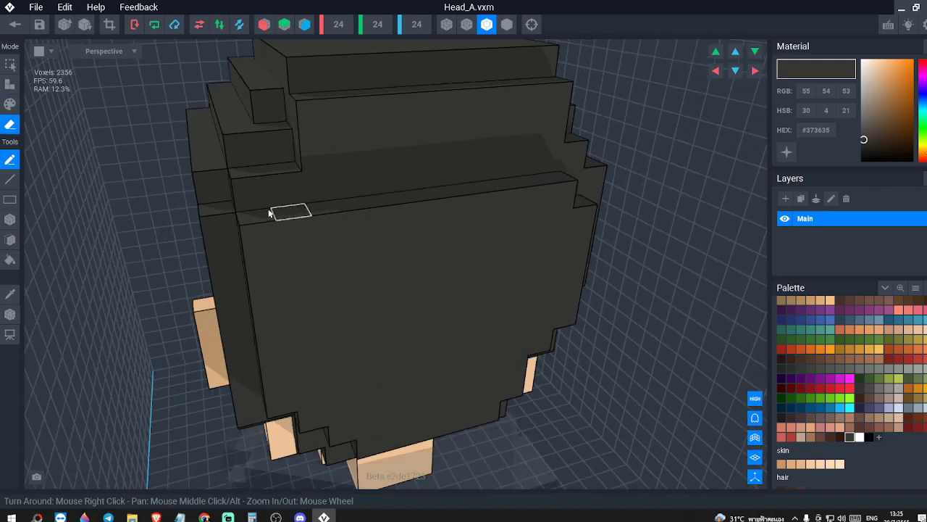
pyautogui.click(260, 230)
pyautogui.moveTo(424, 245); pyautogui.dragTo(466, 256, button='right')
pyautogui.moveTo(594, 301)
pyautogui.mouseDown(button='right')
pyautogui.moveTo(670, 245)
pyautogui.moveTo(713, 245)
pyautogui.mouseUp(button='right')
pyautogui.click(670, 245)
pyautogui.moveTo(643, 378); pyautogui.dragTo(637, 407, button='right')
# - Attach two dark grey voxels at the lower stepped edge of the back hair and check the head from the front
pyautogui.click(11, 87)
pyautogui.moveTo(592, 385); pyautogui.dragTo(516, 398, button='middle')
pyautogui.click(577, 450)
pyautogui.click(544, 449)
pyautogui.moveTo(607, 426); pyautogui.dragTo(317, 384, button='right')
pyautogui.scroll(-8, 317, 385)
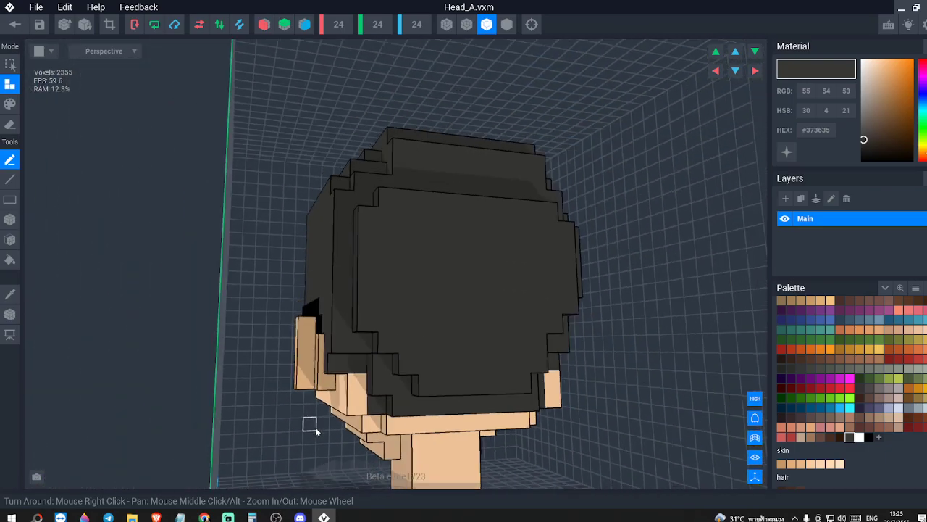
pyautogui.moveTo(328, 421); pyautogui.dragTo(261, 410, button='right')
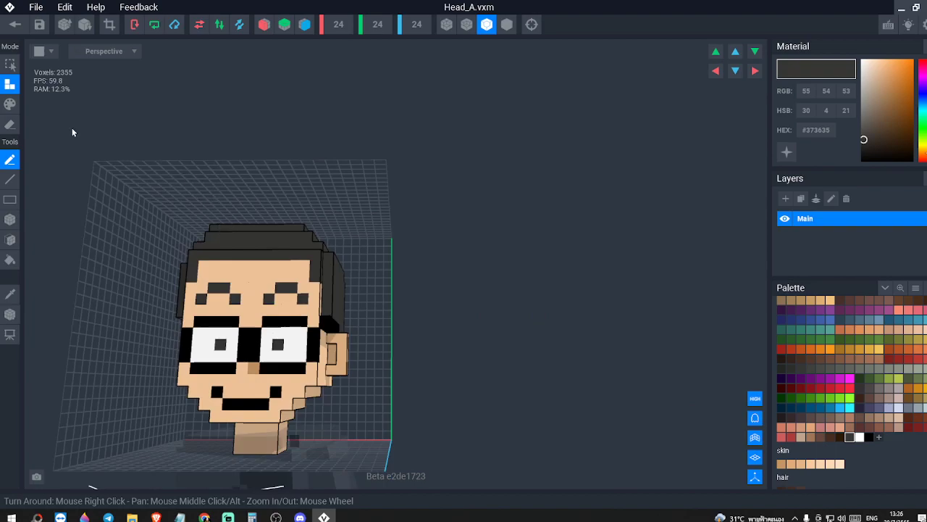
# - Return to the full character rig and compare the head on its body with the Nobita reference images
pyautogui.click(13, 29)
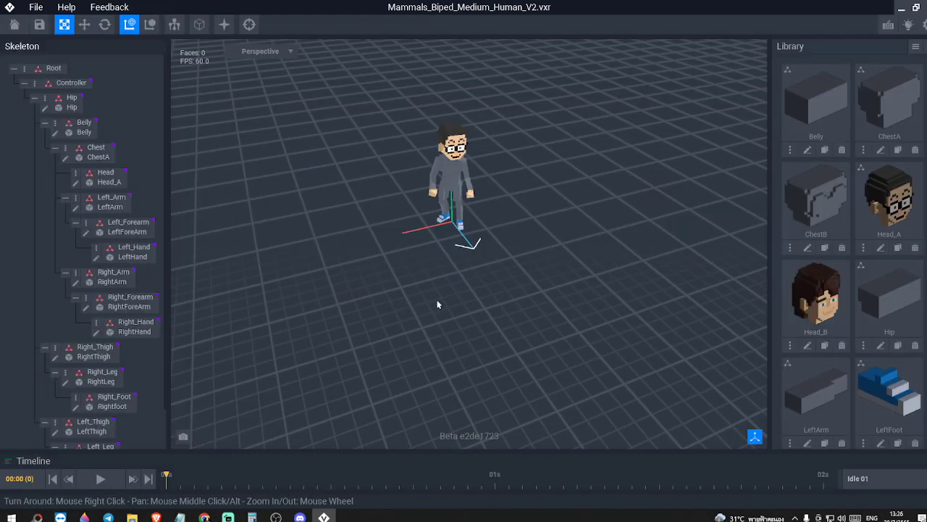
pyautogui.scroll(5, 443, 305)
pyautogui.moveTo(478, 301); pyautogui.dragTo(524, 277, button='right')
pyautogui.moveTo(524, 278); pyautogui.dragTo(522, 333, button='middle')
pyautogui.moveTo(542, 200); pyautogui.dragTo(531, 244, button='middle')
pyautogui.scroll(5, 531, 244)
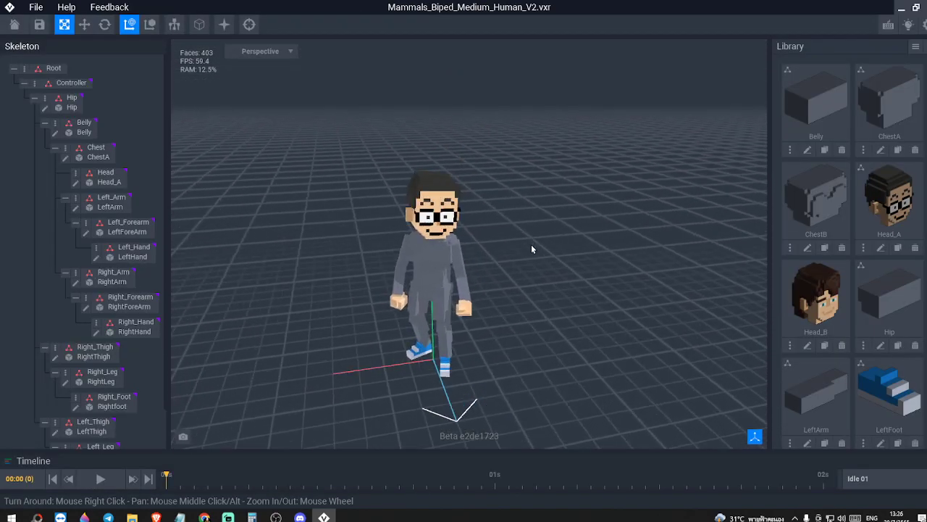
pyautogui.moveTo(539, 266); pyautogui.dragTo(537, 257, button='right')
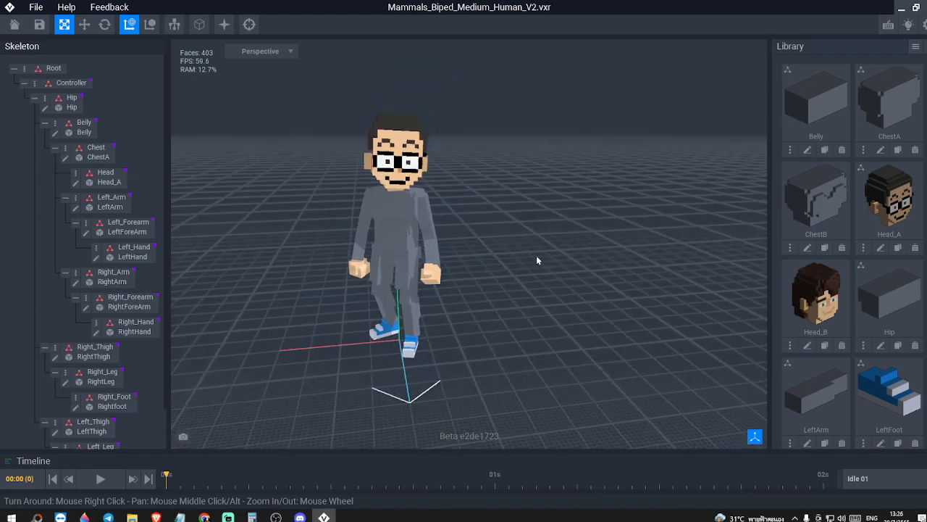
pyautogui.hotkey('alt', 'Tab')
pyautogui.hotkey('alt', 'Tab')
pyautogui.hotkey('alt', 'Tab')
pyautogui.hotkey('alt', 'Tab')
# - Open the ChestA model and fill the whole chest with yellow #C7C463
pyautogui.click(65, 158)
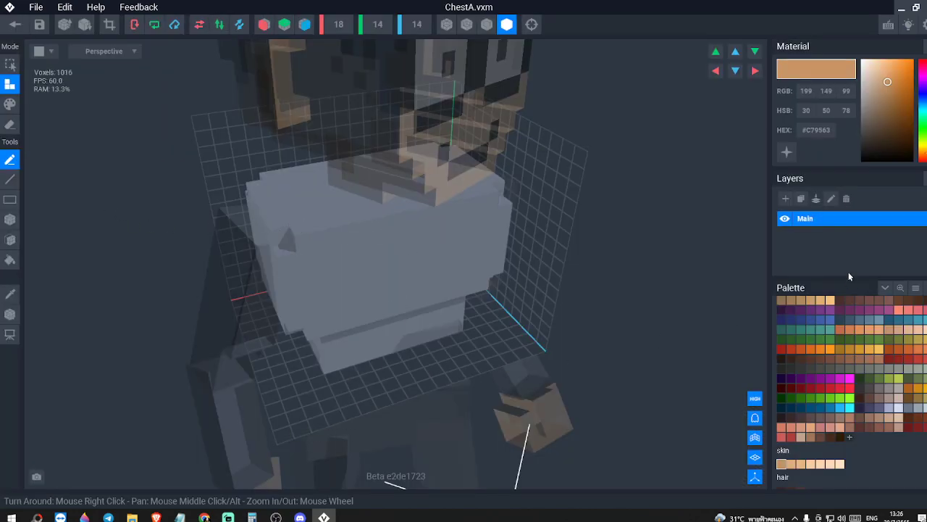
pyautogui.moveTo(923, 153); pyautogui.dragTo(923, 145)
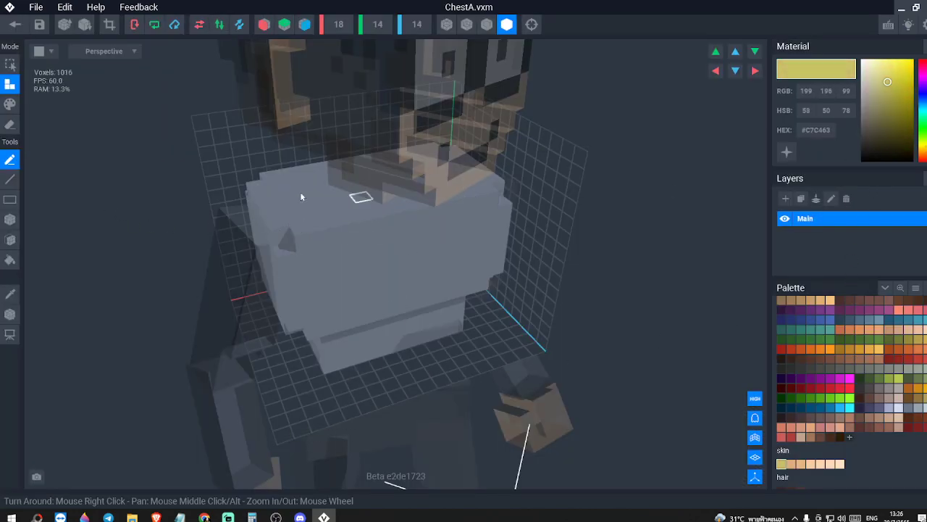
pyautogui.click(10, 259)
pyautogui.click(10, 103)
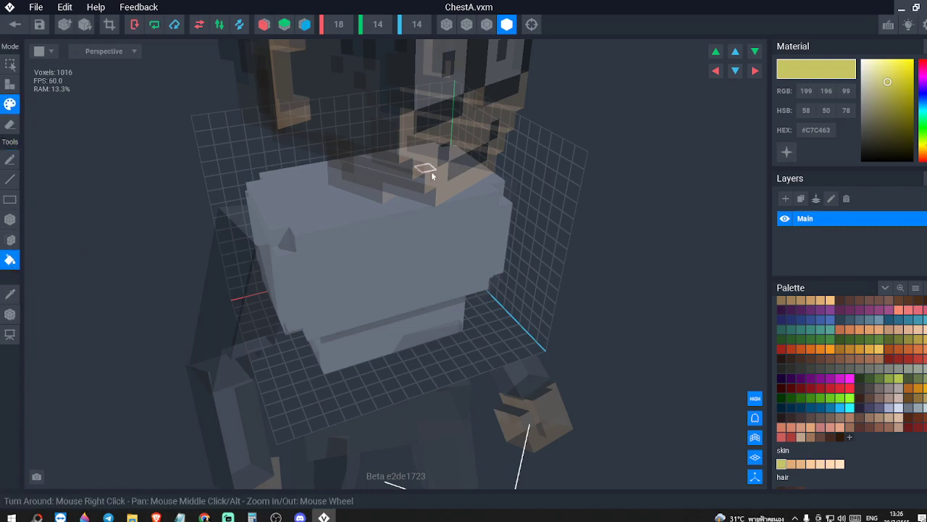
pyautogui.click(399, 253)
# - Adjust the chest's yellow to #CECB6C to match the reference shirt, and save ChestA on returning to the rig
pyautogui.hotkey('alt', 'Tab')
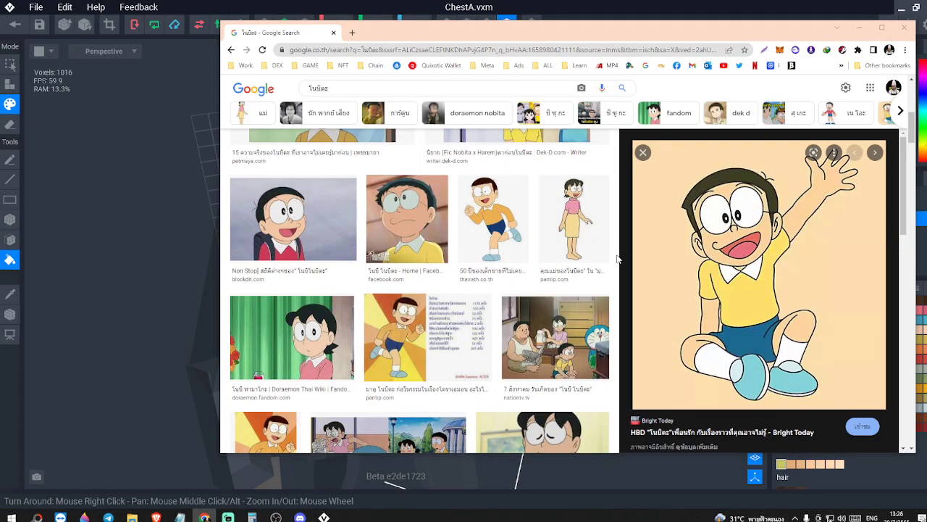
pyautogui.hotkey('alt', 'Tab')
pyautogui.hotkey('alt', 'Tab')
pyautogui.hotkey('alt', 'Tab')
pyautogui.moveTo(895, 75); pyautogui.dragTo(888, 82)
pyautogui.hotkey('alt', 'Tab')
pyautogui.hotkey('alt', 'Tab')
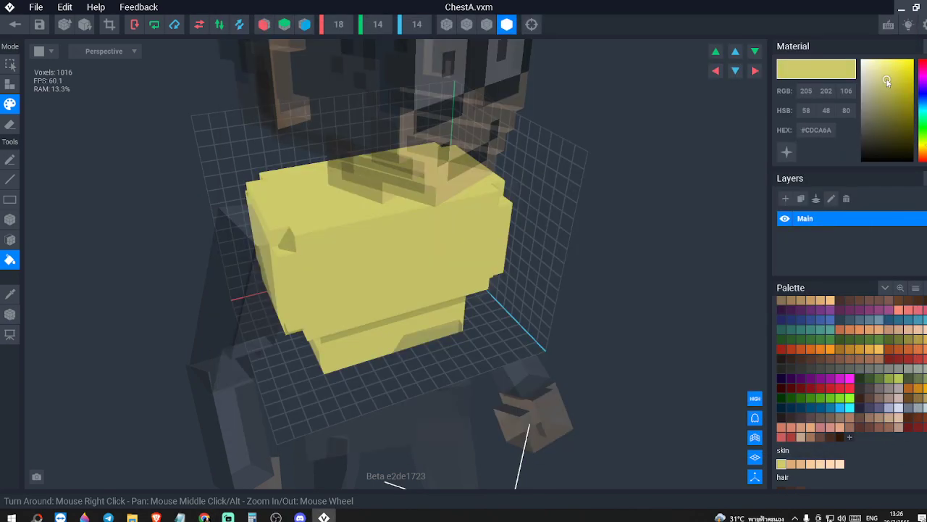
pyautogui.moveTo(887, 80); pyautogui.dragTo(887, 82)
pyautogui.hotkey('alt', 'Tab')
pyautogui.hotkey('alt', 'Tab')
pyautogui.moveTo(671, 250); pyautogui.dragTo(640, 257, button='right')
pyautogui.scroll(4, 510, 298)
pyautogui.moveTo(510, 297); pyautogui.dragTo(373, 306, button='right')
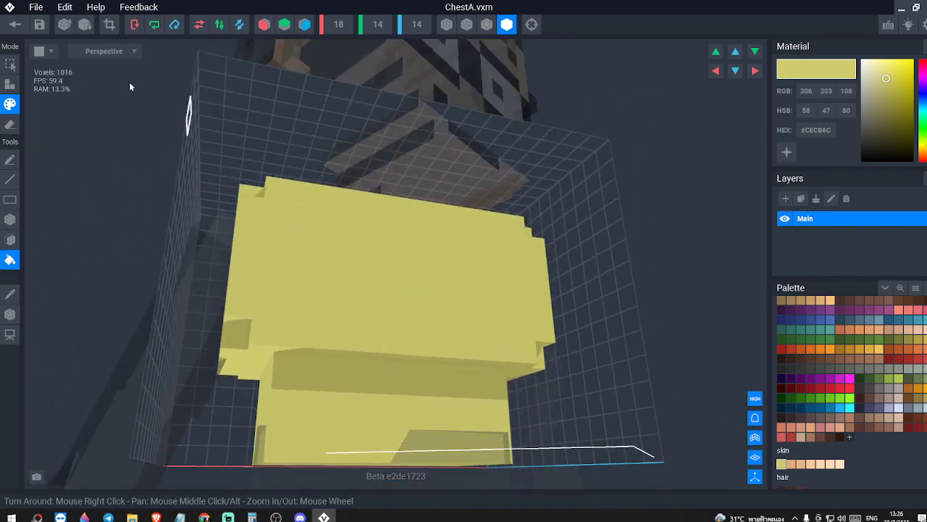
pyautogui.click(14, 24)
pyautogui.click(341, 199)
# - Open the Belly model and fill the whole belly with the tan material #C79563
pyautogui.scroll(3, 418, 268)
pyautogui.moveTo(419, 268)
pyautogui.mouseDown(button='right')
pyautogui.moveTo(427, 245)
pyautogui.moveTo(426, 269)
pyautogui.mouseUp(button='right')
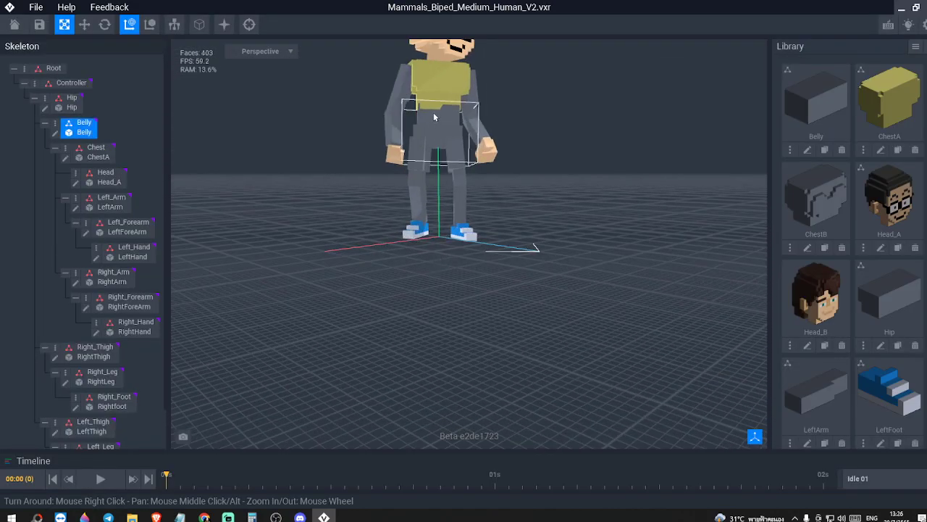
pyautogui.click(55, 133)
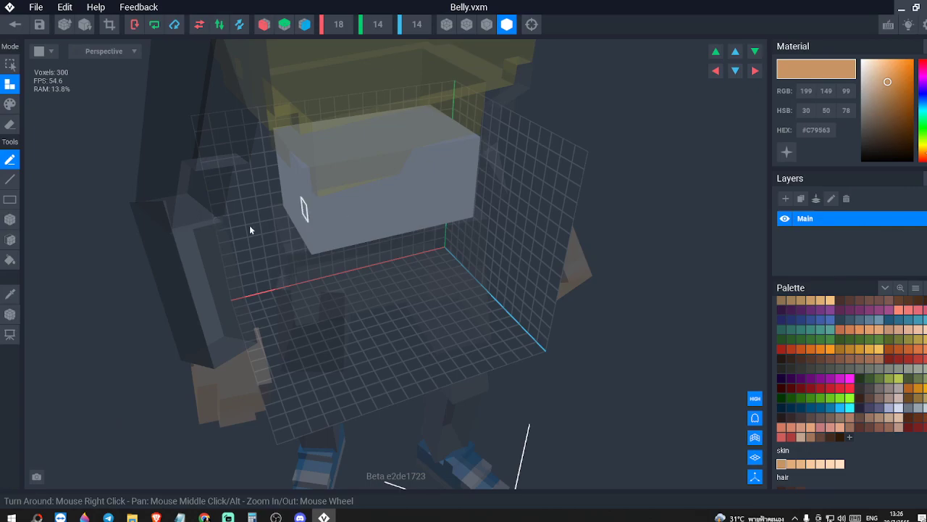
pyautogui.click(10, 260)
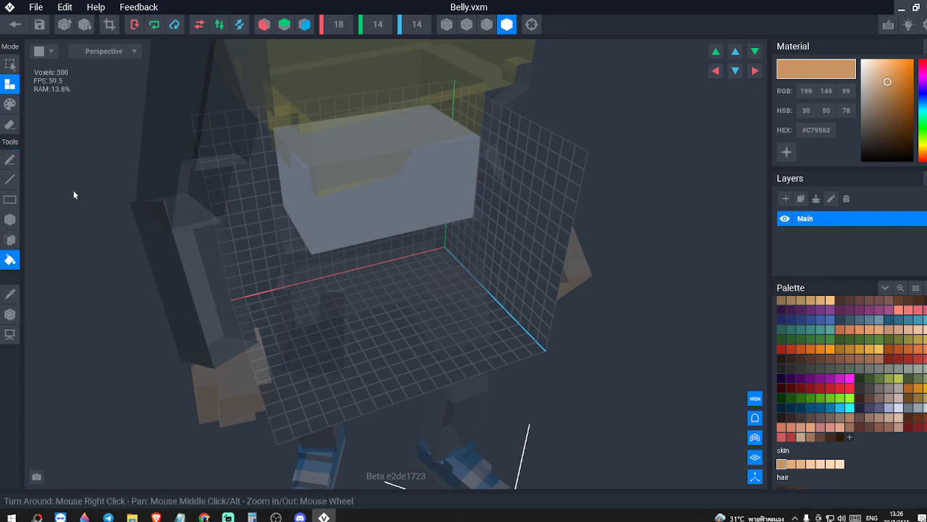
pyautogui.click(10, 125)
pyautogui.click(16, 104)
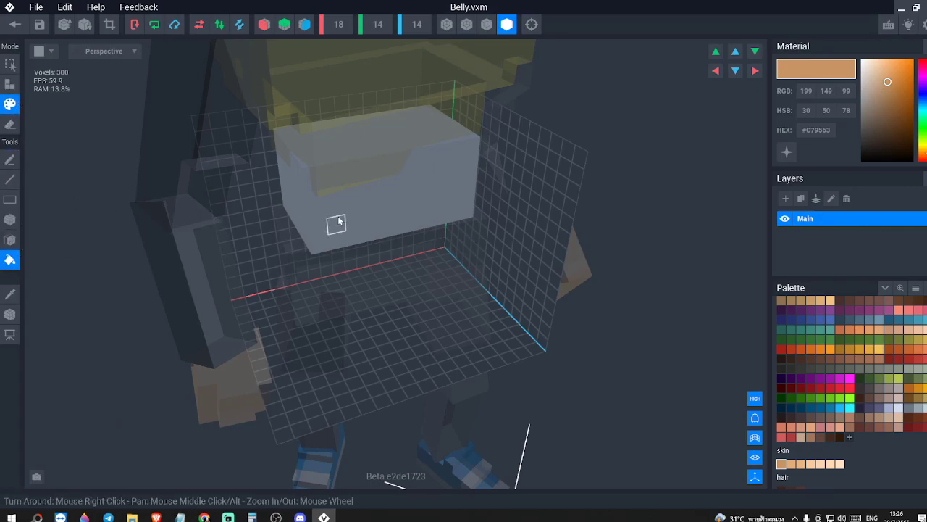
pyautogui.click(347, 214)
# - Try to paste a hex value into the belly's material colour, and return to the rig with Belly saved
pyautogui.click(820, 133)
pyautogui.rightClick(820, 133)
pyautogui.click(831, 155)
pyautogui.click(15, 24)
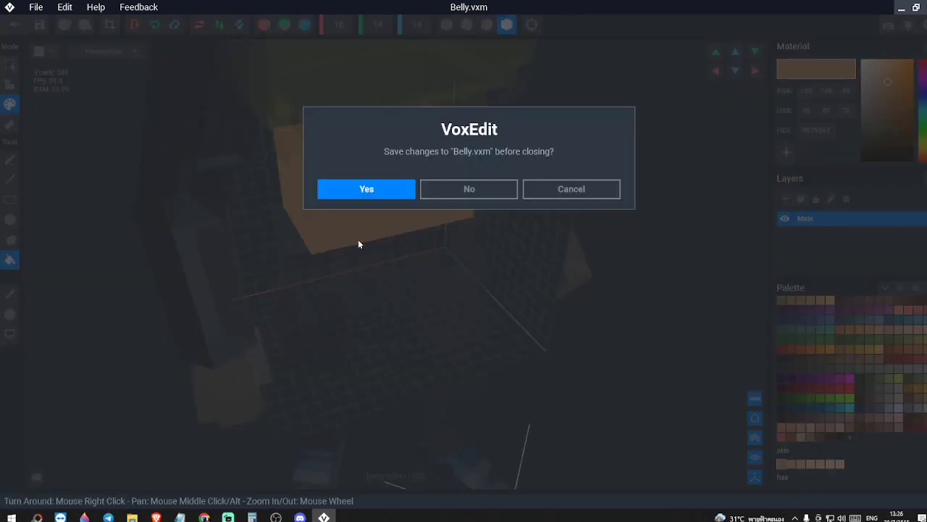
pyautogui.click(403, 193)
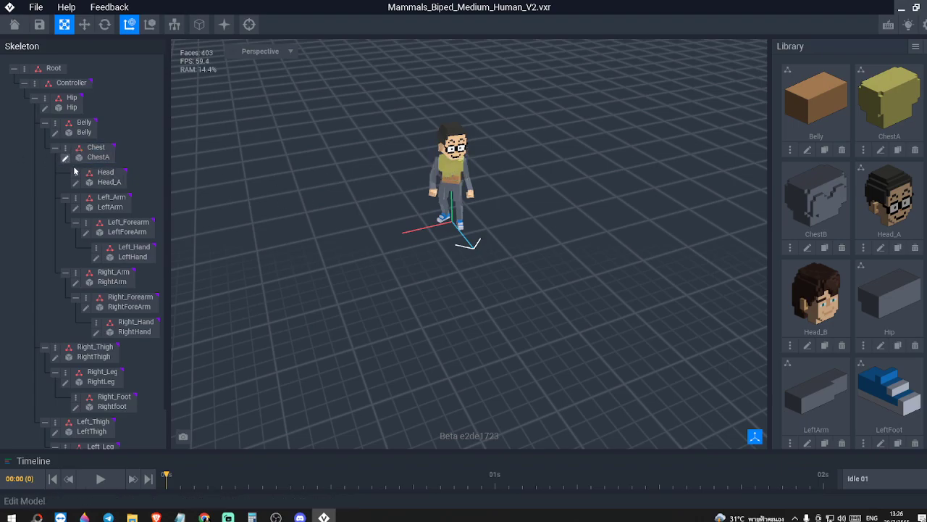
# - Reopen the ChestA model to copy its yellow hex value #CECB6C, and return to the rig
pyautogui.click(65, 158)
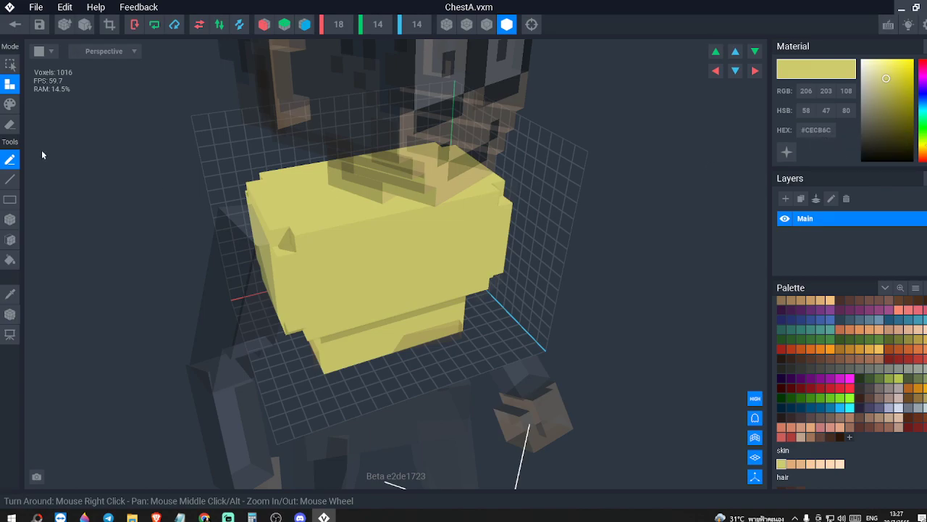
pyautogui.click(15, 24)
pyautogui.click(403, 186)
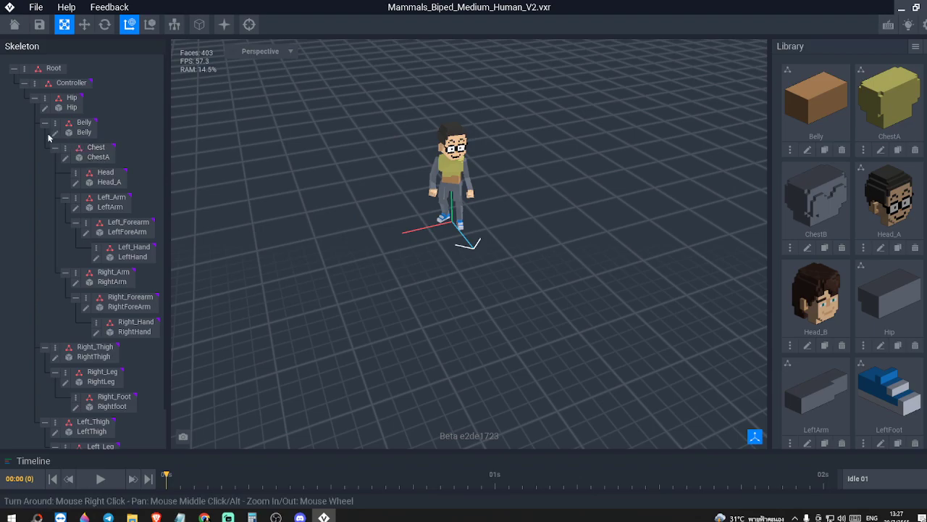
# - Reopen the Belly model, paste #CECB6C as its material colour, and save it on returning to the rig
pyautogui.click(55, 134)
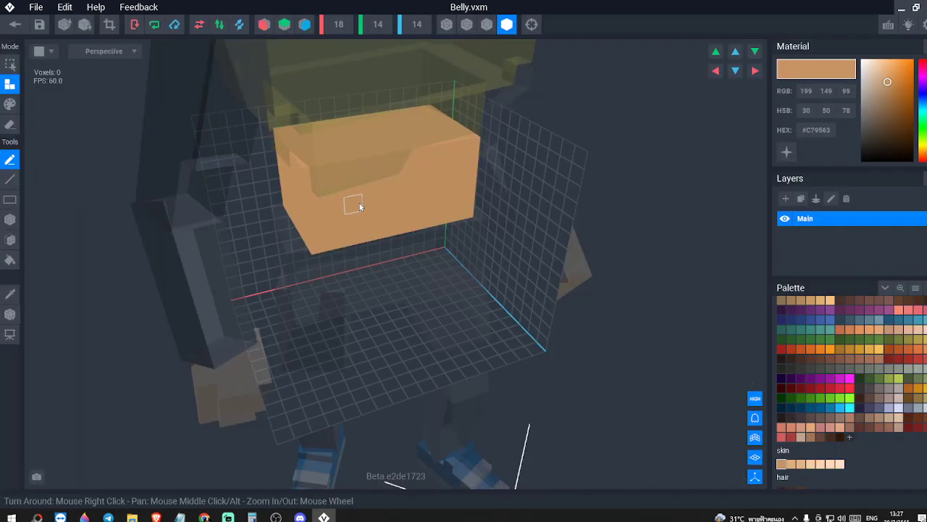
pyautogui.rightClick(811, 129)
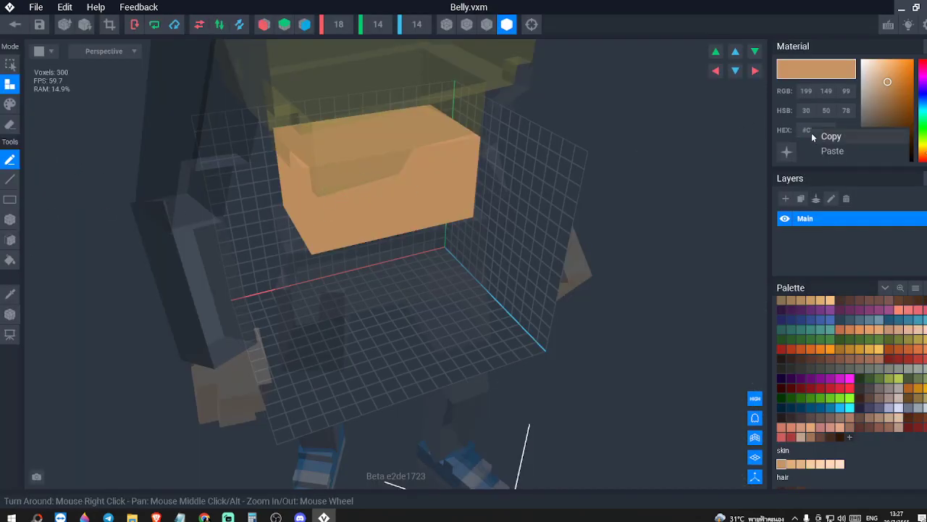
pyautogui.click(836, 150)
pyautogui.moveTo(440, 200); pyautogui.dragTo(431, 192, button='right')
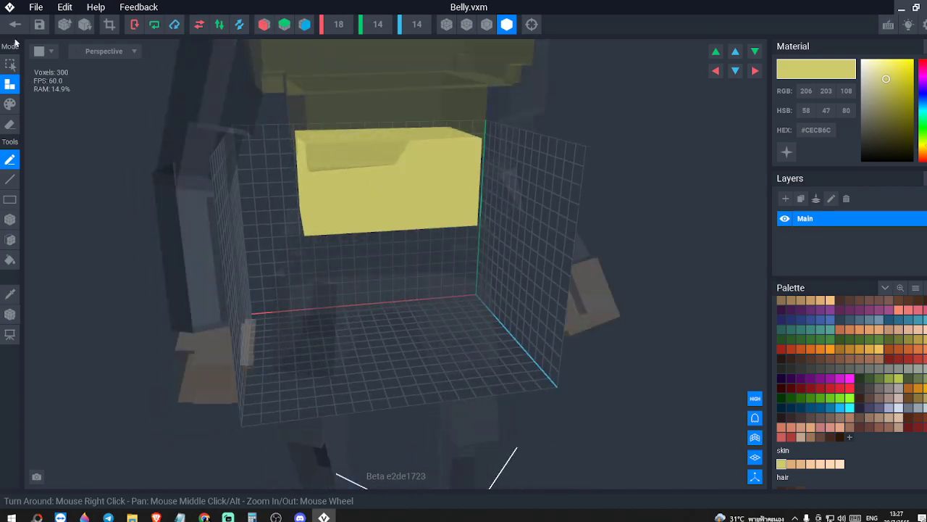
pyautogui.click(14, 24)
pyautogui.click(352, 189)
# - Examine the yellow shirt on the character up close and compare its collar area with the Nobita reference picture
pyautogui.scroll(7, 440, 219)
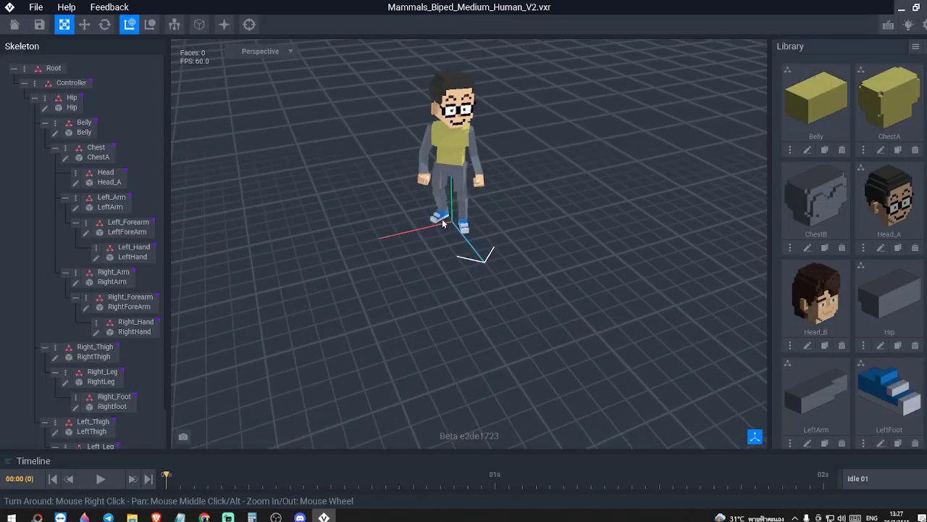
pyautogui.moveTo(447, 195); pyautogui.dragTo(474, 179, button='right')
pyautogui.moveTo(474, 179); pyautogui.dragTo(476, 187, button='middle')
pyautogui.moveTo(494, 216); pyautogui.dragTo(493, 216, button='right')
pyautogui.scroll(3, 486, 209)
pyautogui.moveTo(395, 185); pyautogui.dragTo(411, 213, button='middle')
pyautogui.hotkey('alt', 'Tab')
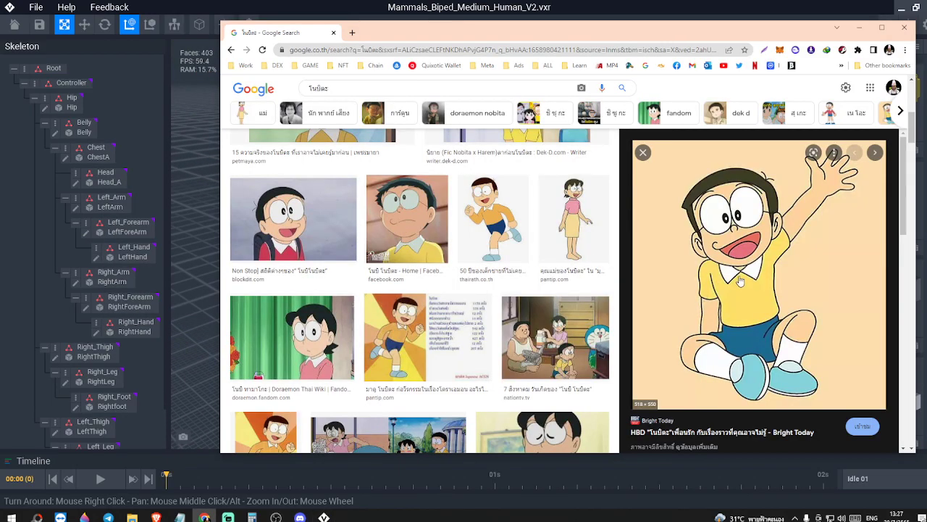
pyautogui.hotkey('alt', 'Tab')
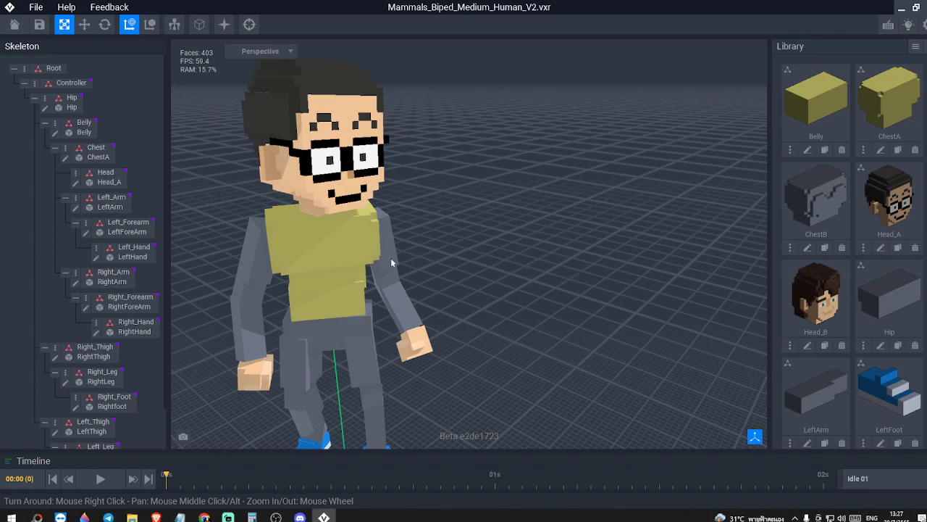
# - Open the ChestA model to examine the top of the chest, and return to the rig with the model saved
pyautogui.click(65, 158)
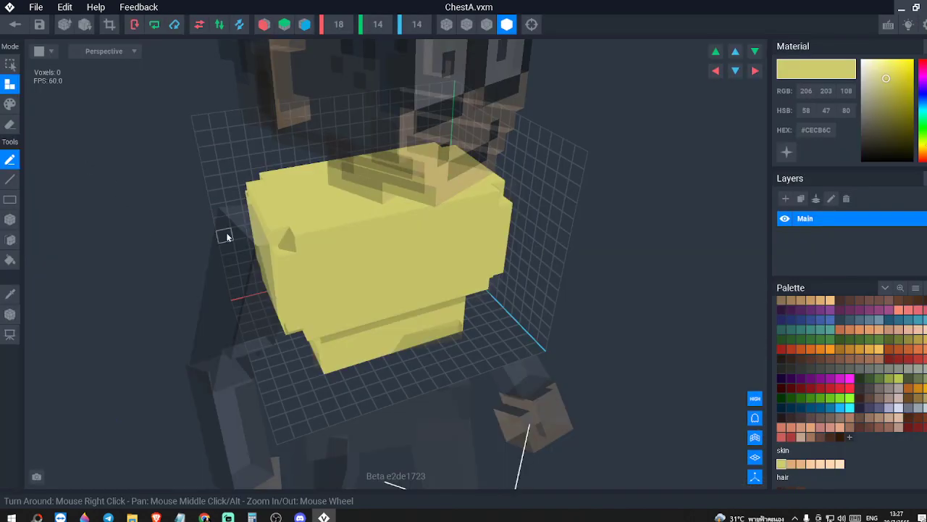
pyautogui.moveTo(331, 219); pyautogui.dragTo(330, 252, button='middle')
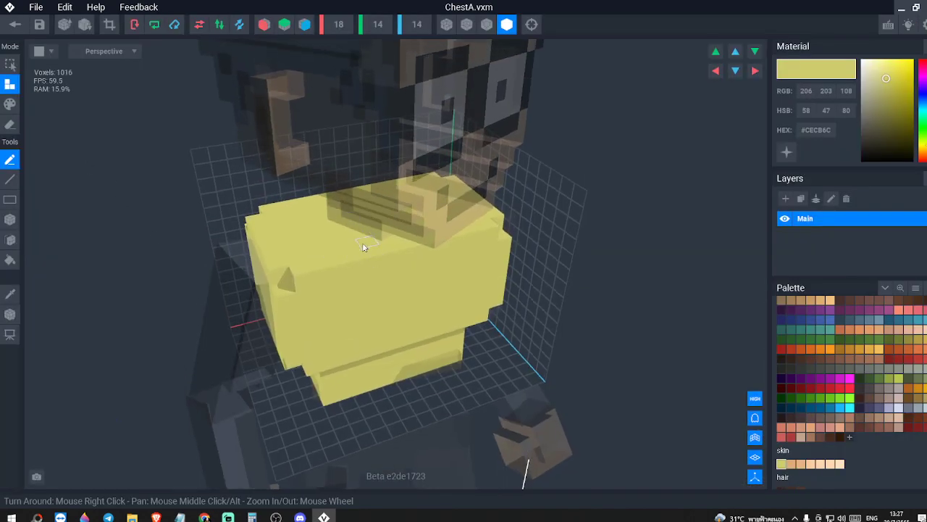
pyautogui.scroll(2, 410, 285)
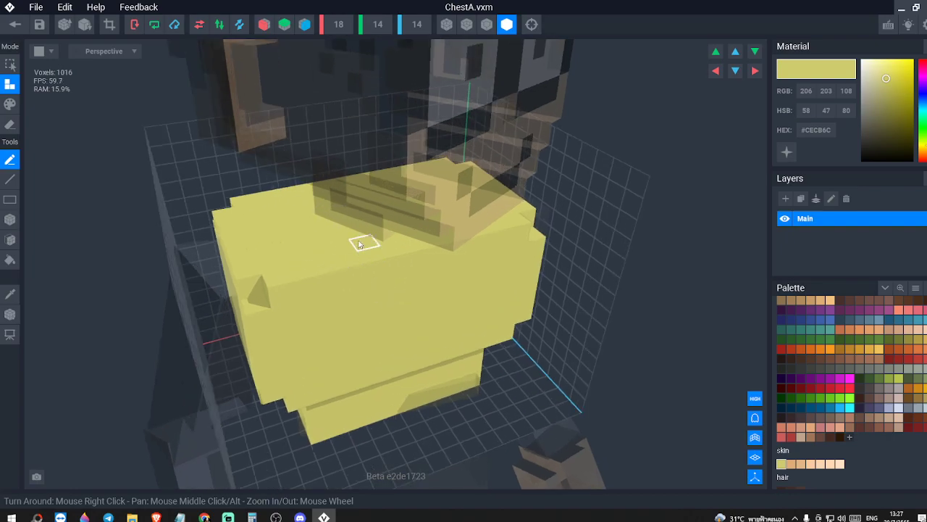
pyautogui.click(15, 24)
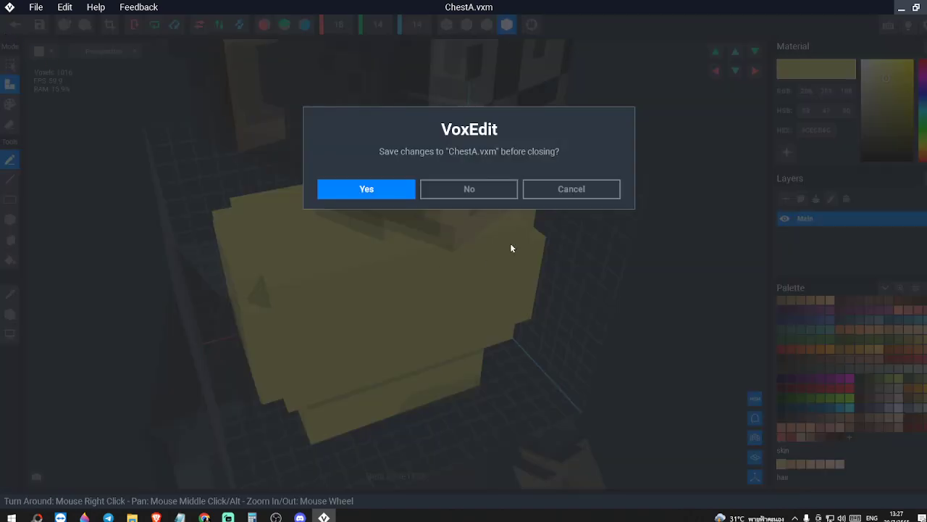
pyautogui.click(401, 197)
# - Switch the character's animation from Idle 01 to the T pose so the arms are spread
pyautogui.click(881, 480)
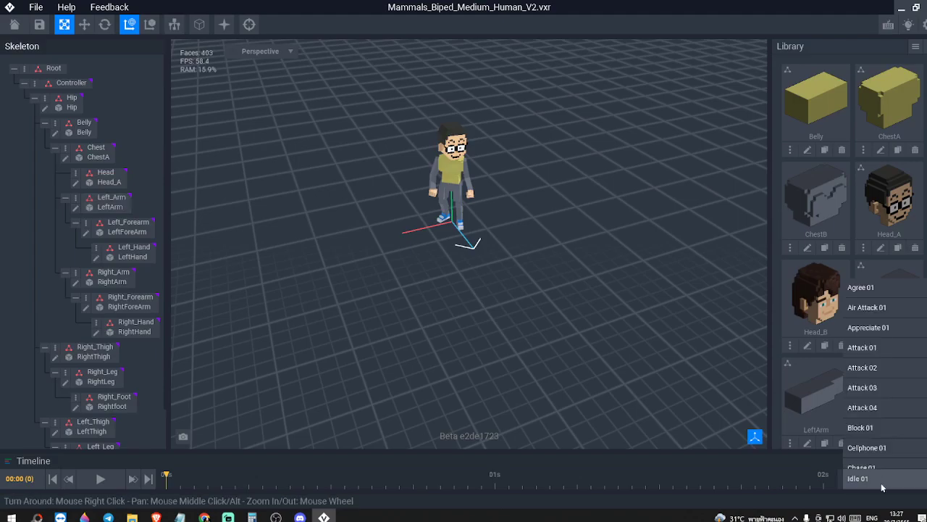
pyautogui.scroll(-8, 883, 444)
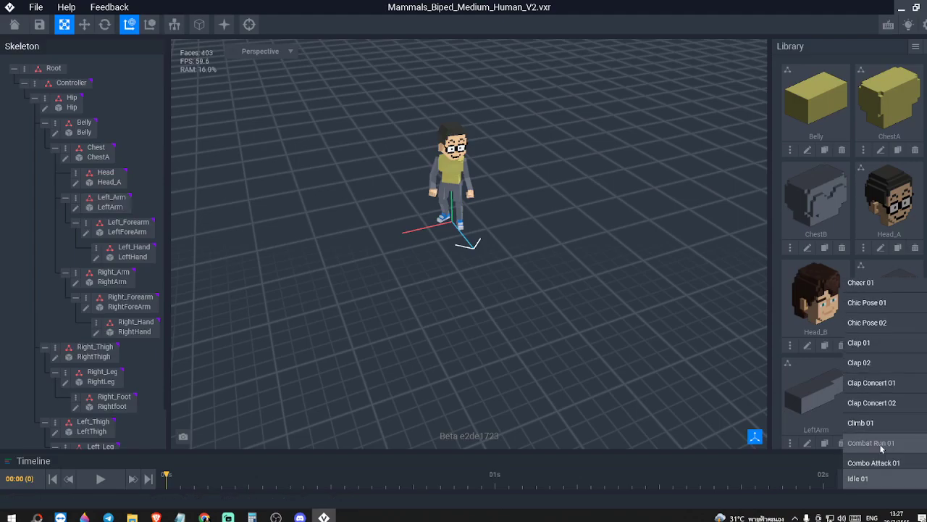
pyautogui.scroll(-8, 881, 453)
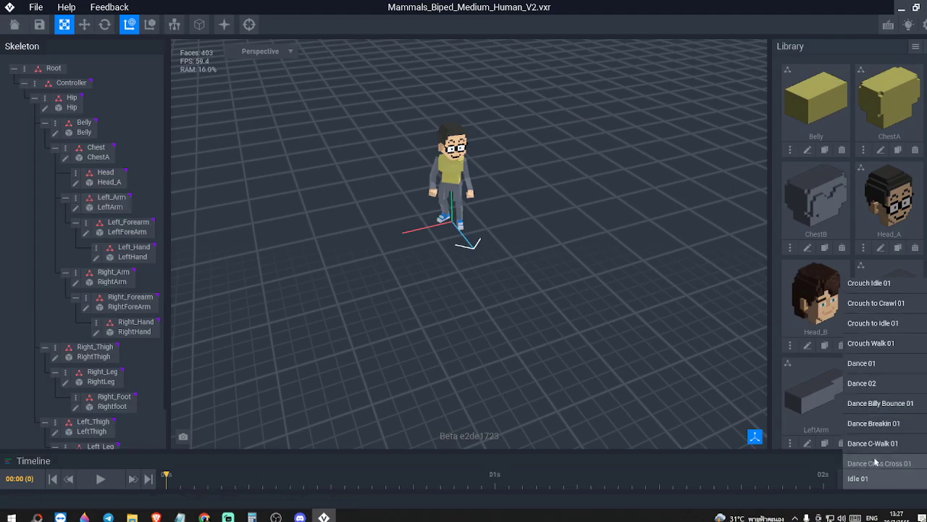
pyautogui.scroll(-8, 875, 463)
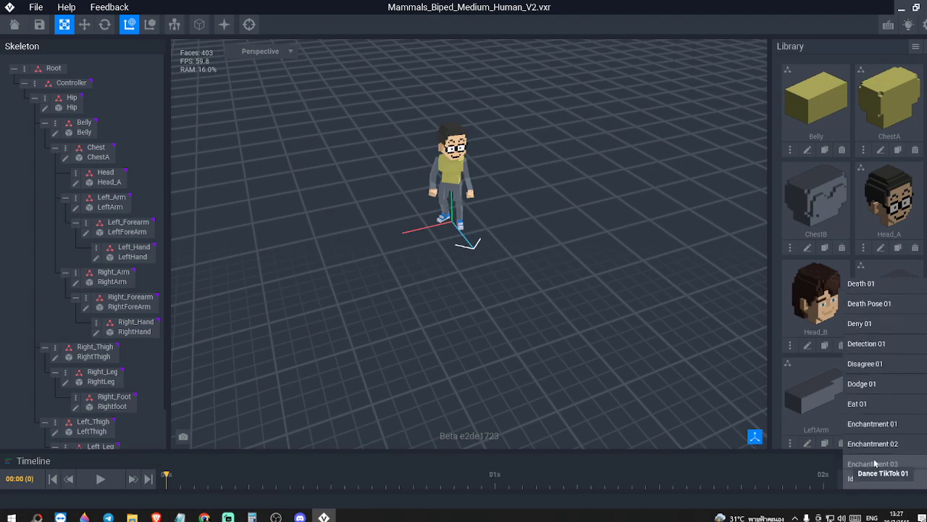
pyautogui.scroll(-8, 876, 451)
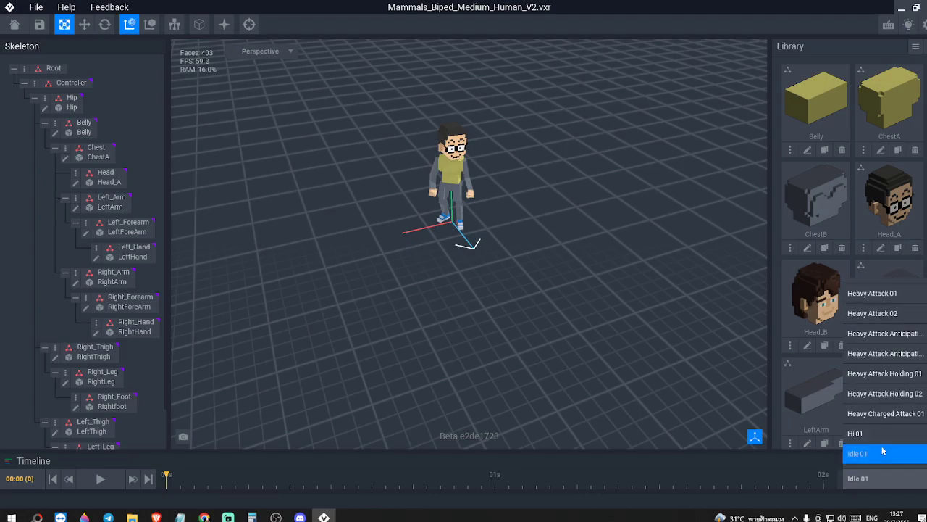
pyautogui.scroll(-8, 880, 449)
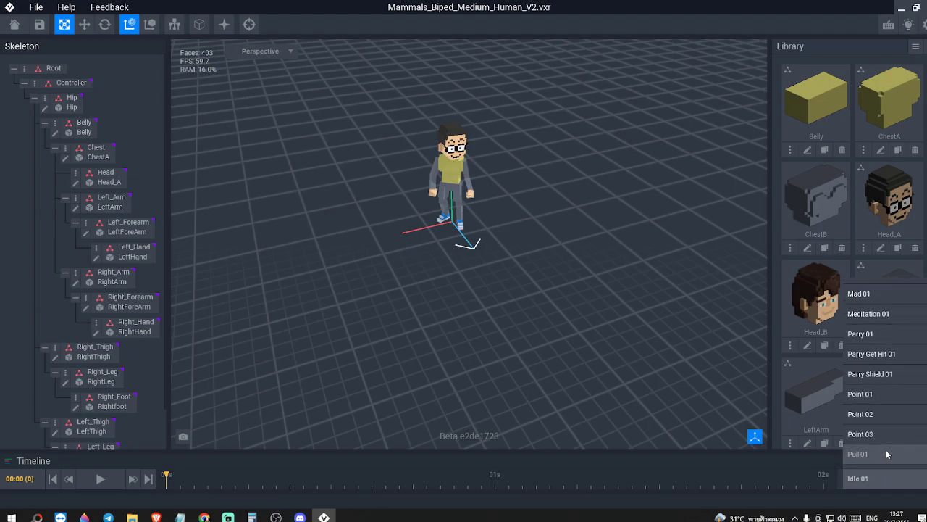
pyautogui.scroll(-10, 887, 455)
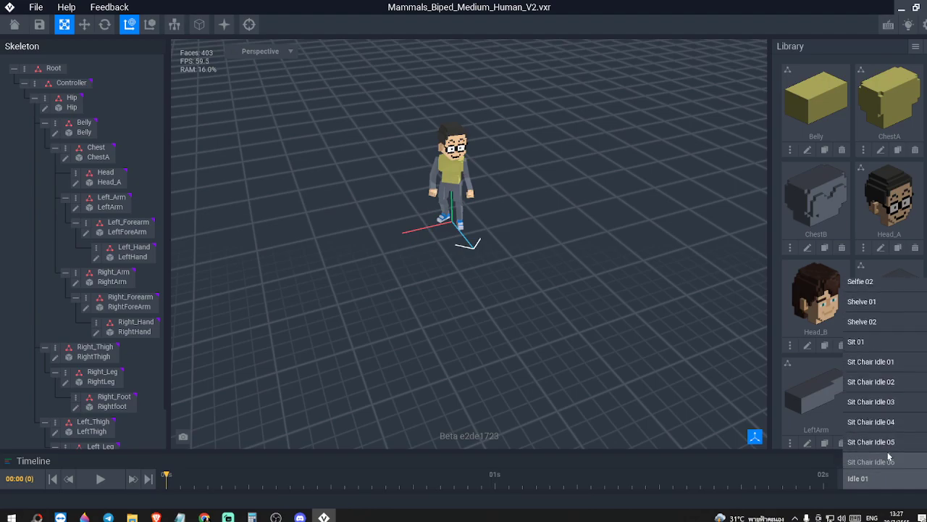
pyautogui.scroll(-5, 890, 456)
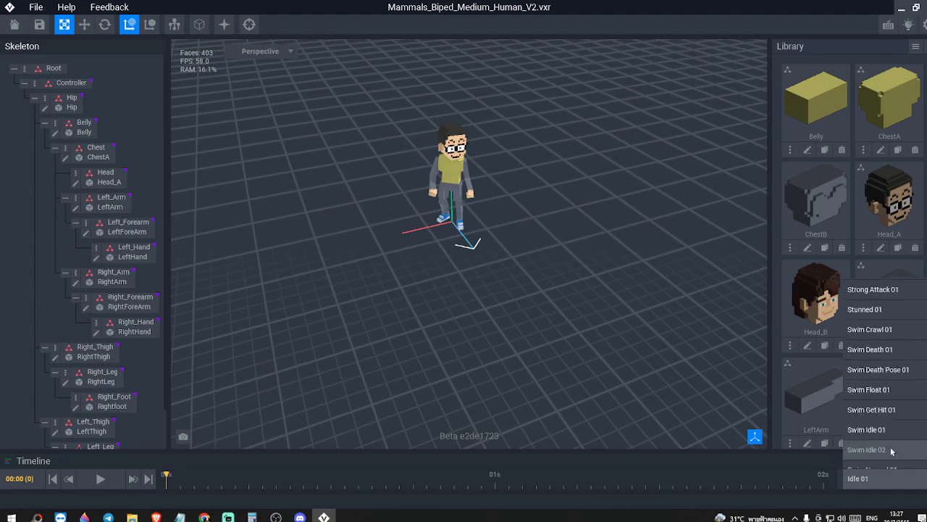
pyautogui.click(881, 418)
pyautogui.moveTo(696, 355); pyautogui.dragTo(608, 306, button='right')
pyautogui.moveTo(633, 260); pyautogui.dragTo(636, 225, button='middle')
pyautogui.scroll(5, 629, 292)
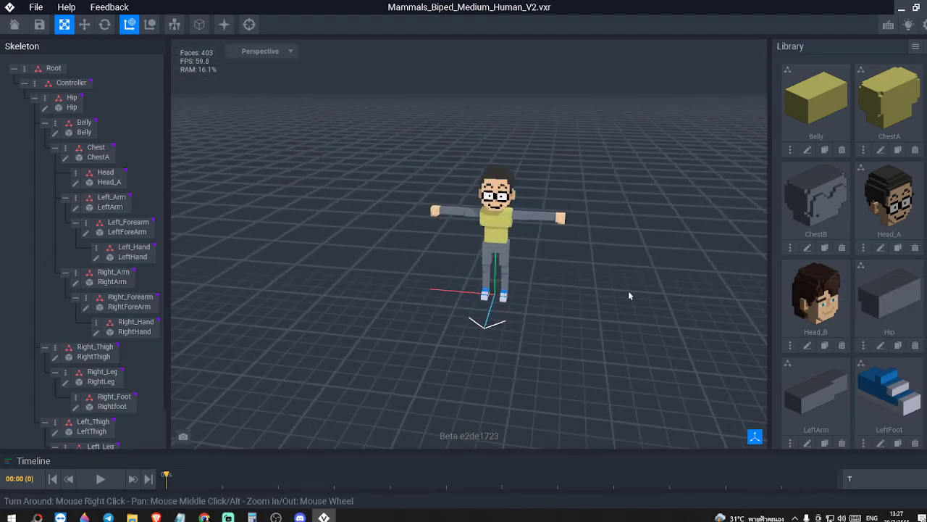
pyautogui.moveTo(611, 244); pyautogui.dragTo(629, 238, button='right')
pyautogui.moveTo(568, 238); pyautogui.dragTo(536, 301, button='middle')
pyautogui.click(488, 289)
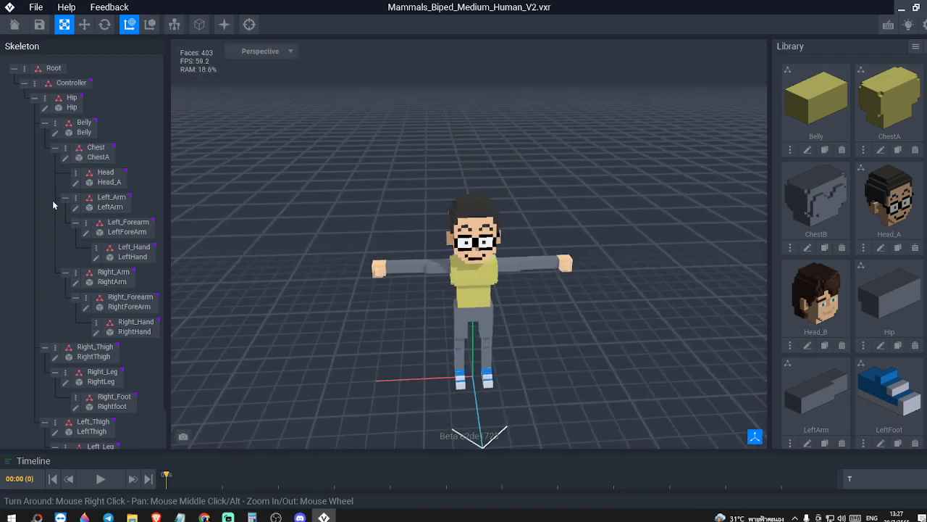
# - Reopen the ChestA model and add white #FFFFFF to the palette as the material colour
pyautogui.click(64, 157)
pyautogui.moveTo(274, 229); pyautogui.dragTo(166, 230, button='right')
pyautogui.moveTo(166, 230); pyautogui.dragTo(377, 337, button='middle')
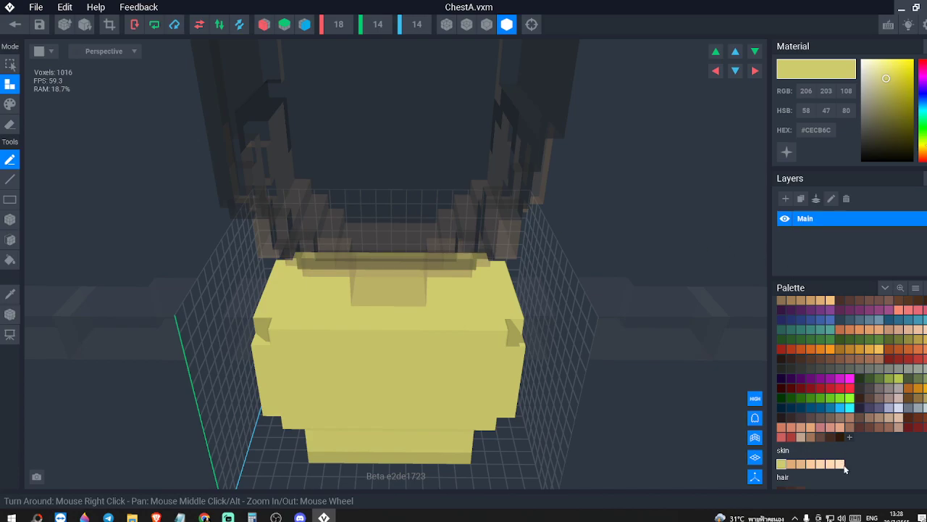
pyautogui.click(853, 437)
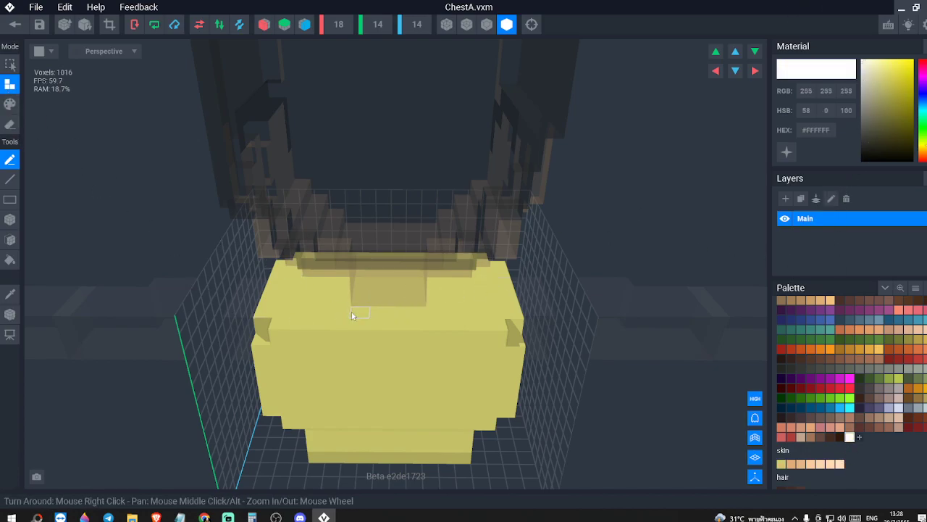
# - Draw a white row of six voxels on top of the chest along the back edge of the neck
pyautogui.moveTo(345, 323); pyautogui.dragTo(364, 322)
pyautogui.moveTo(432, 326); pyautogui.dragTo(446, 324)
pyautogui.moveTo(452, 321); pyautogui.dragTo(478, 288, button='right')
pyautogui.scroll(-3, 478, 293)
pyautogui.scroll(3, 476, 294)
pyautogui.moveTo(460, 331); pyautogui.dragTo(463, 321, button='right')
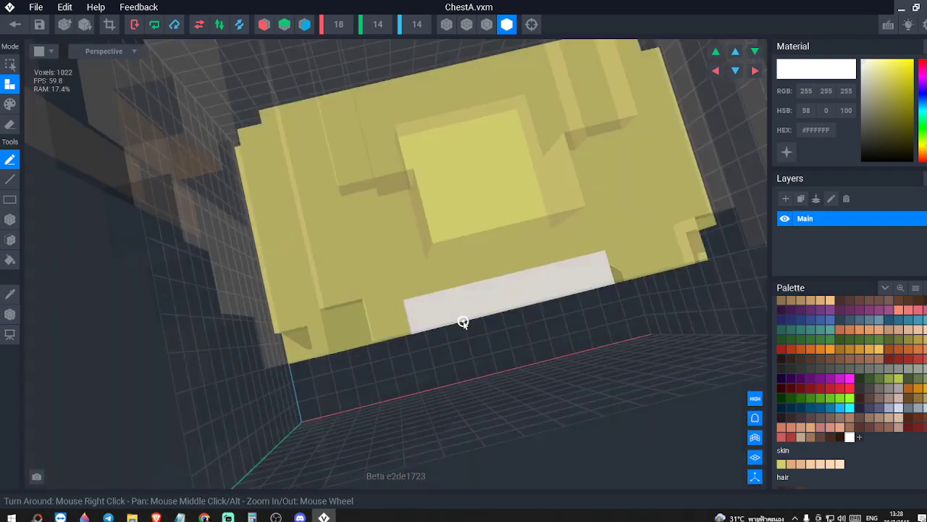
# - Draw white voxel rows from both ends of the back strip toward the chest's front to form a U-shaped collar
pyautogui.moveTo(419, 284); pyautogui.dragTo(378, 97)
pyautogui.moveTo(447, 288); pyautogui.dragTo(594, 256)
pyautogui.hotkey('ctrl', 'z')
pyautogui.moveTo(603, 259); pyautogui.dragTo(588, 218, button='right')
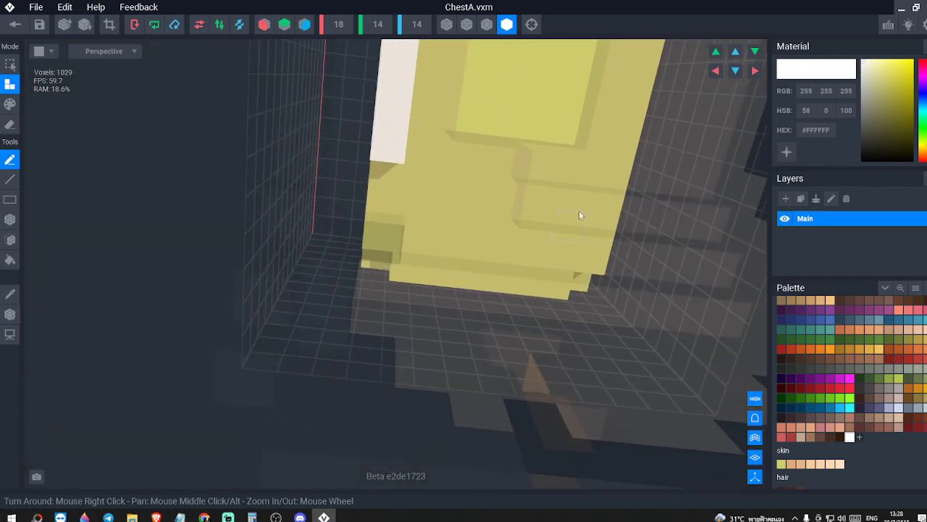
pyautogui.moveTo(409, 158); pyautogui.dragTo(619, 155)
pyautogui.moveTo(621, 154)
pyautogui.mouseDown(button='right')
pyautogui.moveTo(694, 165)
pyautogui.moveTo(681, 165)
pyautogui.moveTo(680, 155)
pyautogui.moveTo(681, 167)
pyautogui.mouseUp(button='right')
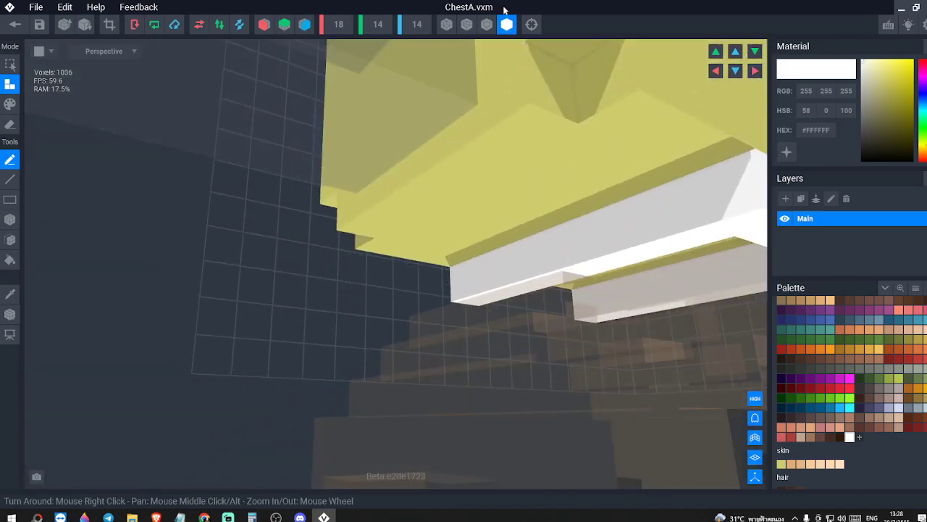
pyautogui.moveTo(454, 309); pyautogui.dragTo(449, 274, button='right')
# - Raise the whole U-shaped white collar by one voxel layer with the Face tool
pyautogui.click(531, 32)
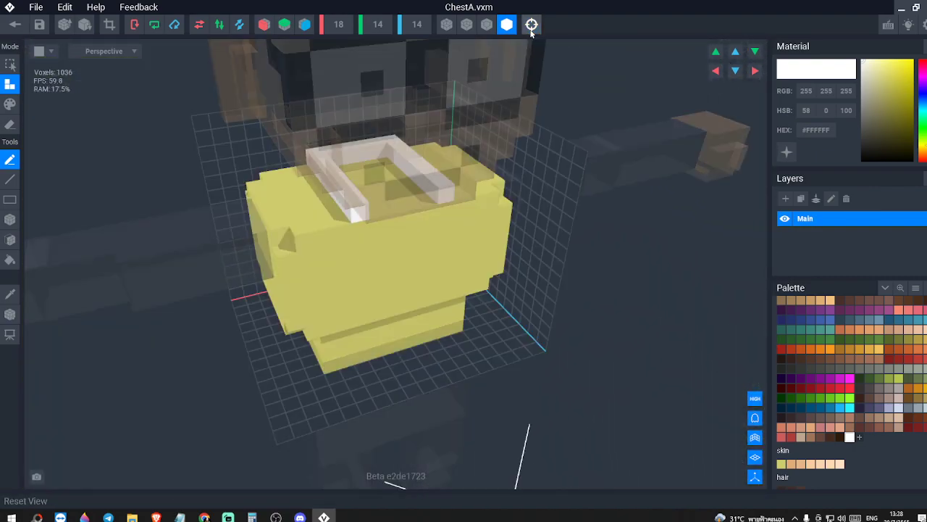
pyautogui.scroll(4, 420, 215)
pyautogui.moveTo(396, 203); pyautogui.dragTo(392, 205, button='right')
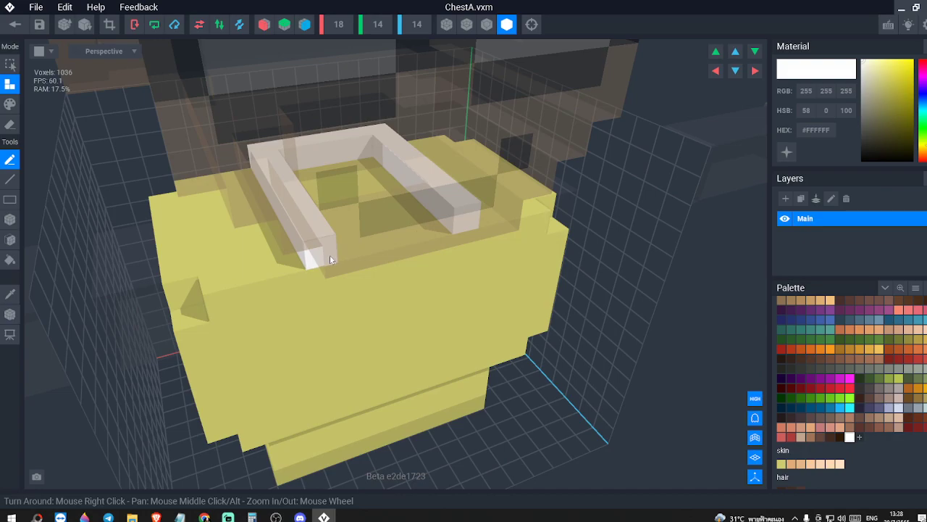
pyautogui.moveTo(330, 219); pyautogui.dragTo(393, 204)
pyautogui.moveTo(396, 178); pyautogui.dragTo(388, 173, button='right')
pyautogui.click(9, 240)
pyautogui.click(349, 157)
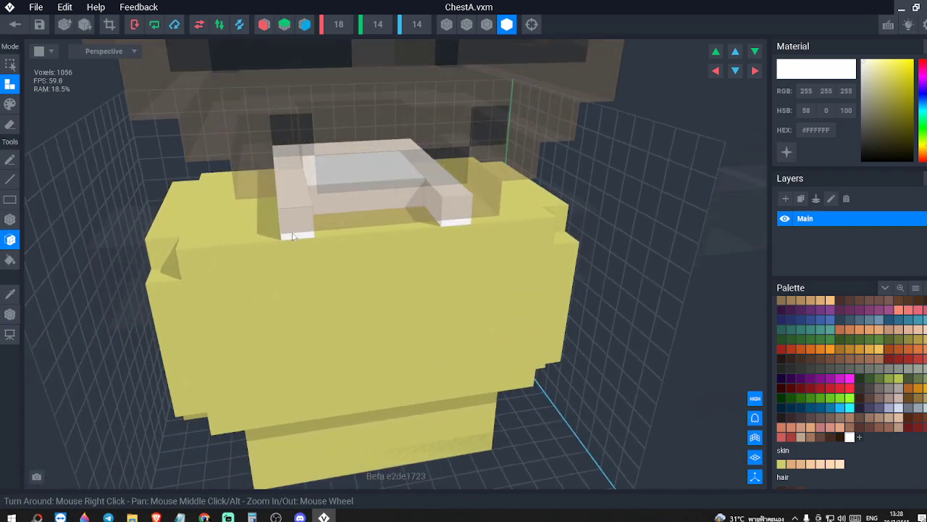
# - Paint two adjacent voxels white on the chest's front face below one collar end, and check the reference picture
pyautogui.click(10, 103)
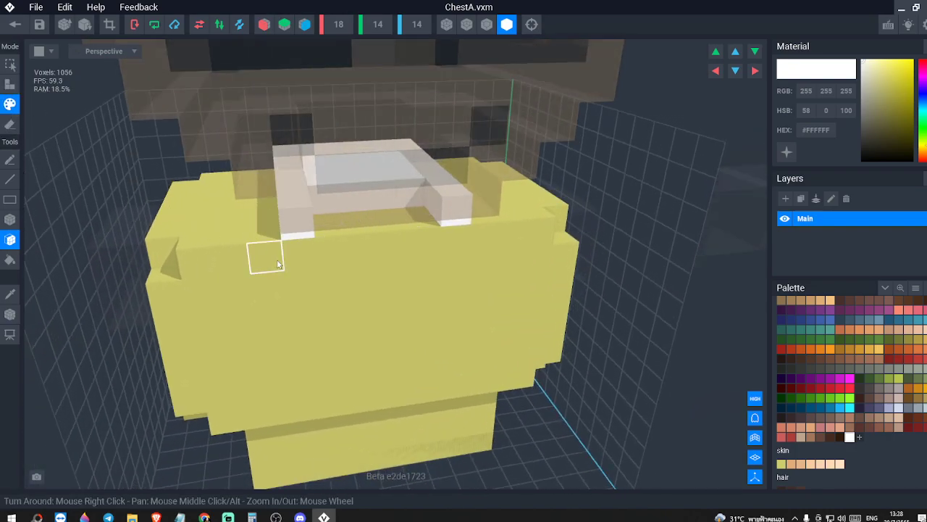
pyautogui.click(14, 164)
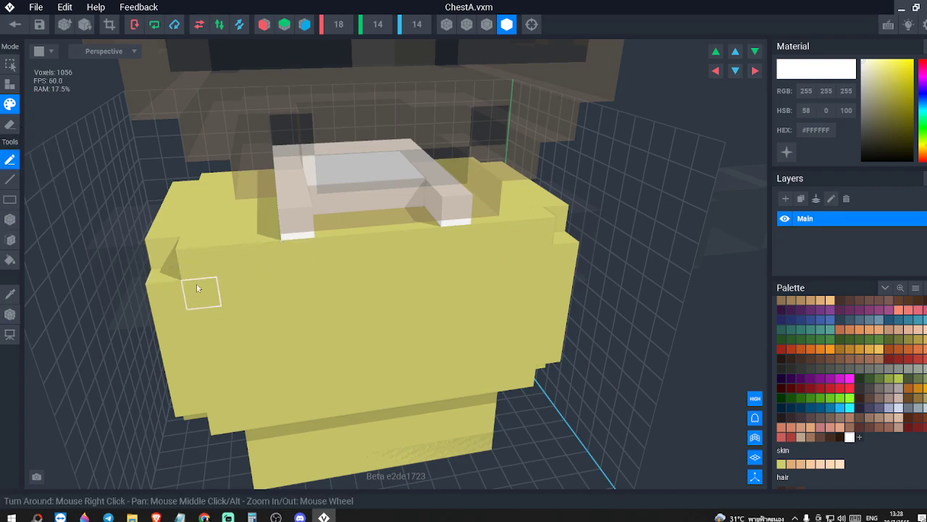
pyautogui.click(292, 255)
pyautogui.click(269, 266)
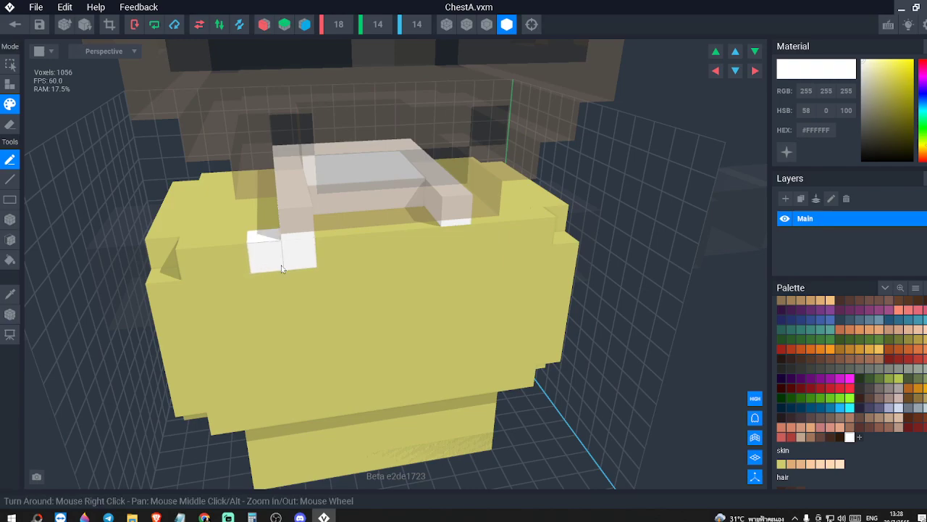
pyautogui.hotkey('alt', 'Tab')
pyautogui.hotkey('alt', 'Tab')
# - Thicken the white collar outward by extruding its outer sides with the Face tool
pyautogui.moveTo(278, 263); pyautogui.dragTo(252, 239, button='right')
pyautogui.moveTo(114, 206); pyautogui.dragTo(139, 209, button='right')
pyautogui.click(10, 85)
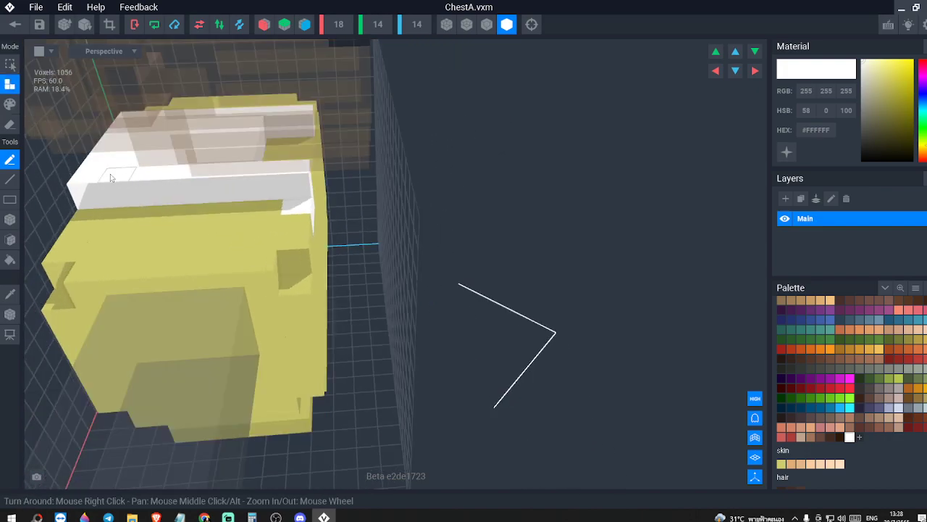
pyautogui.click(92, 178)
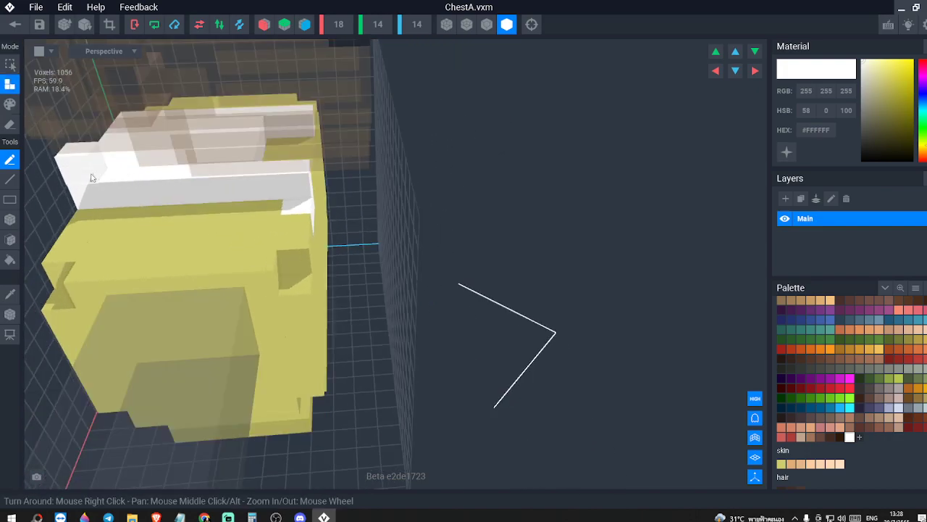
pyautogui.click(13, 241)
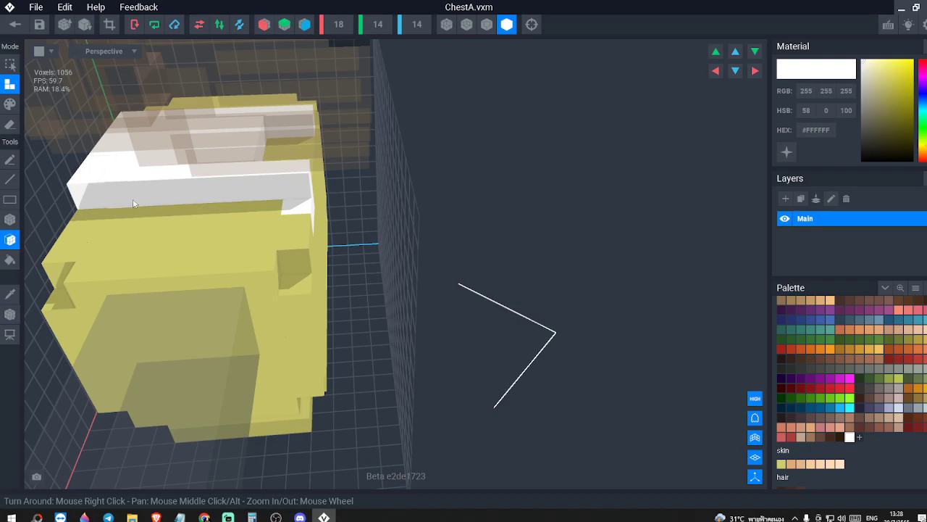
pyautogui.click(136, 200)
pyautogui.moveTo(132, 173); pyautogui.dragTo(311, 62, button='right')
pyautogui.moveTo(306, 44); pyautogui.dragTo(328, 62, button='middle')
pyautogui.moveTo(269, 51); pyautogui.dragTo(323, 125, button='right')
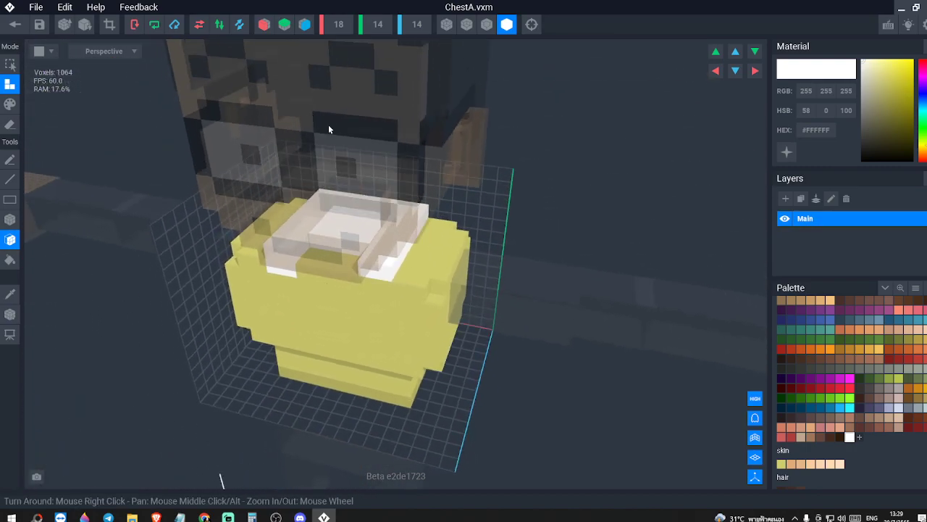
pyautogui.click(396, 220)
pyautogui.scroll(5, 387, 266)
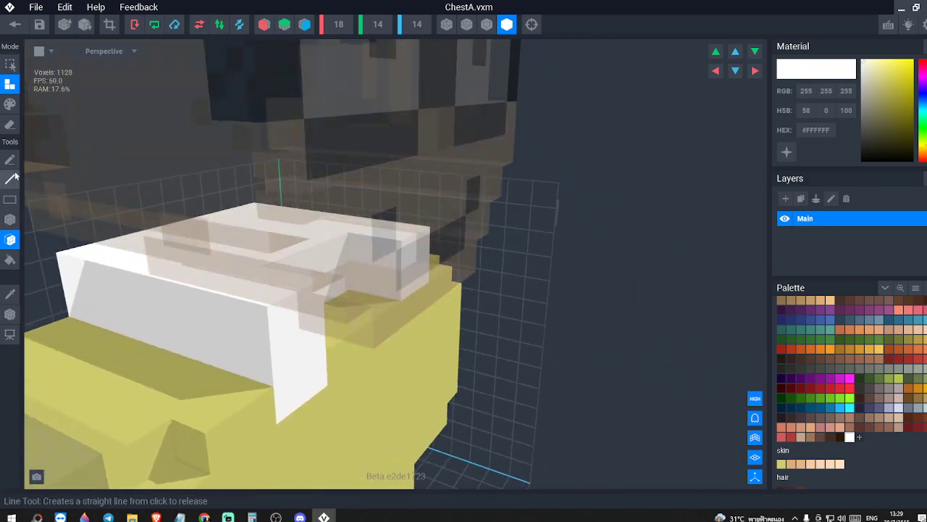
# - Erase the upper outer row of white voxels along one side of the thickened collar
pyautogui.click(14, 122)
pyautogui.moveTo(257, 253); pyautogui.dragTo(312, 304, button='right')
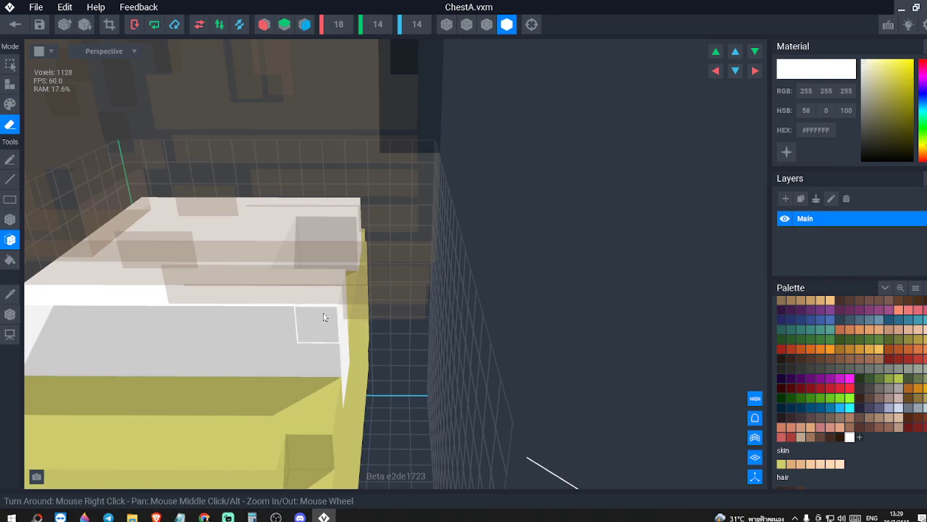
pyautogui.click(12, 160)
pyautogui.moveTo(323, 316); pyautogui.dragTo(49, 312)
pyautogui.click(508, 26)
pyautogui.moveTo(48, 312); pyautogui.dragTo(185, 317, button='middle')
# - Erase the upper outer voxels around the rest of the collar so its outer ring is one layer lower
pyautogui.moveTo(185, 318); pyautogui.dragTo(290, 311, button='right')
pyautogui.moveTo(163, 308); pyautogui.dragTo(72, 307)
pyautogui.moveTo(72, 307); pyautogui.dragTo(247, 318, button='middle')
pyautogui.moveTo(281, 310); pyautogui.dragTo(139, 312)
pyautogui.moveTo(120, 311); pyautogui.dragTo(169, 286, button='right')
pyautogui.moveTo(191, 253); pyautogui.dragTo(55, 255)
pyautogui.moveTo(124, 269); pyautogui.dragTo(186, 271, button='middle')
pyautogui.click(261, 268)
pyautogui.moveTo(167, 269); pyautogui.dragTo(94, 274)
pyautogui.moveTo(122, 279)
pyautogui.mouseDown(button='right')
pyautogui.moveTo(149, 282)
pyautogui.moveTo(2, 285)
pyautogui.mouseUp(button='right')
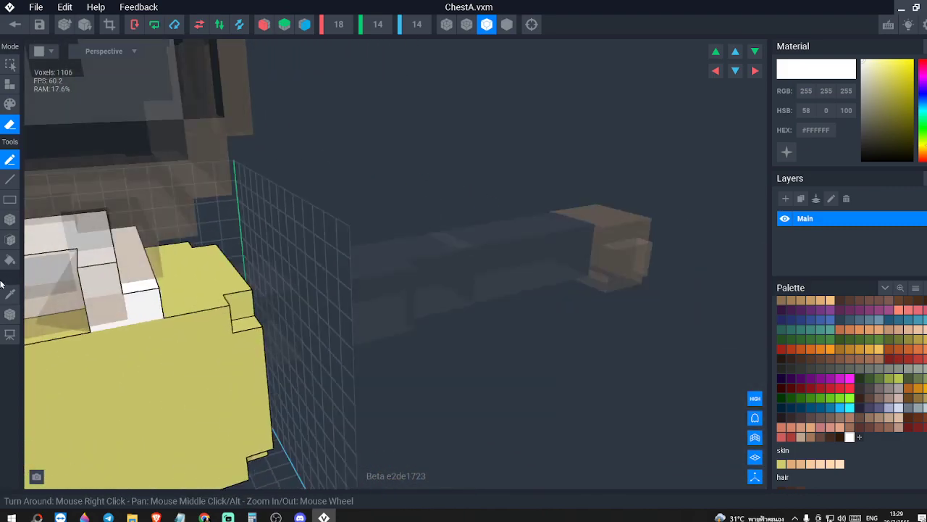
# - Fill the opening at the front of the white collar with skin-coloured #F8D5B1 voxels up to the collar's top edge
pyautogui.moveTo(144, 278); pyautogui.dragTo(330, 260, button='middle')
pyautogui.moveTo(286, 305)
pyautogui.mouseDown(button='right')
pyautogui.moveTo(309, 288)
pyautogui.moveTo(277, 293)
pyautogui.mouseUp(button='right')
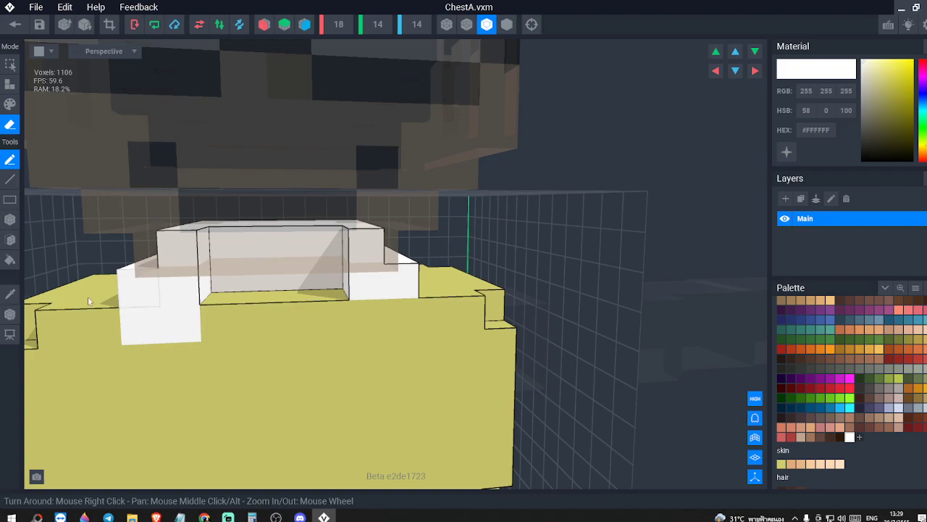
pyautogui.click(11, 85)
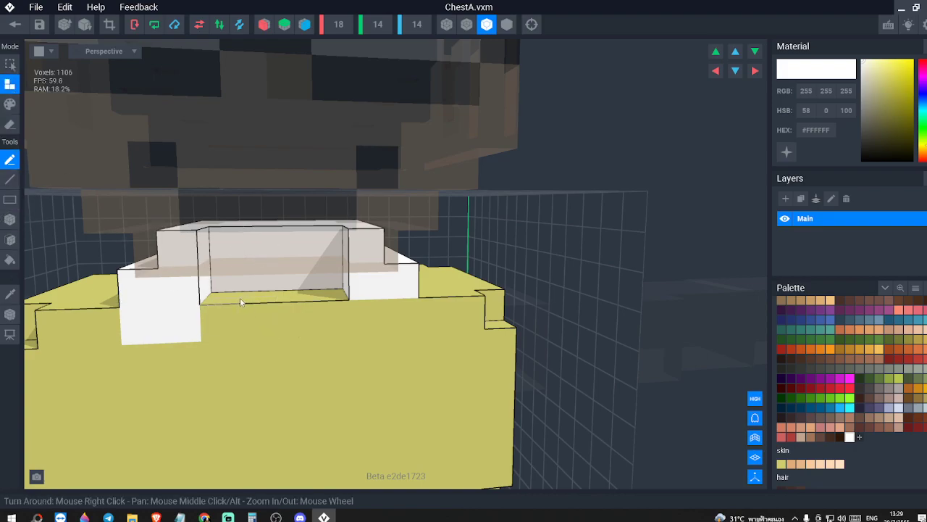
pyautogui.click(821, 463)
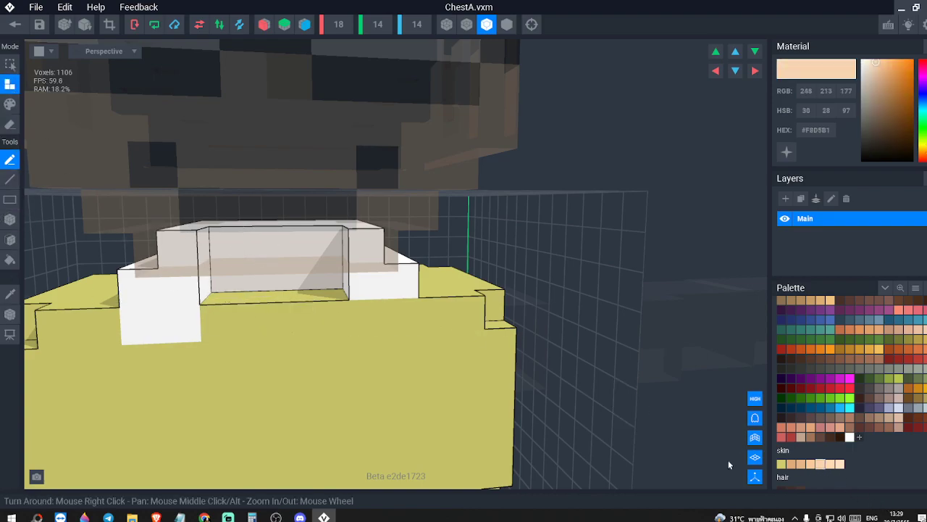
pyautogui.moveTo(223, 296); pyautogui.dragTo(321, 297)
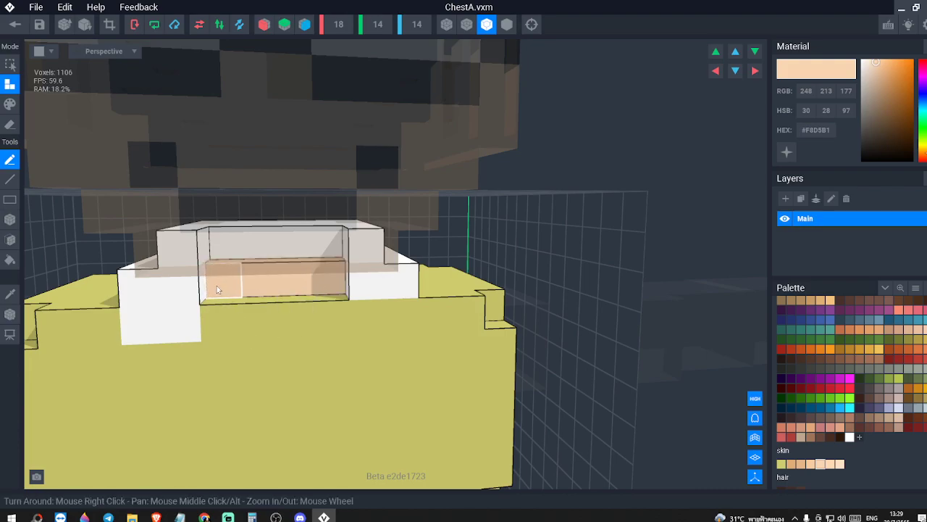
pyautogui.moveTo(218, 287); pyautogui.dragTo(328, 286)
pyautogui.moveTo(224, 251); pyautogui.dragTo(324, 251)
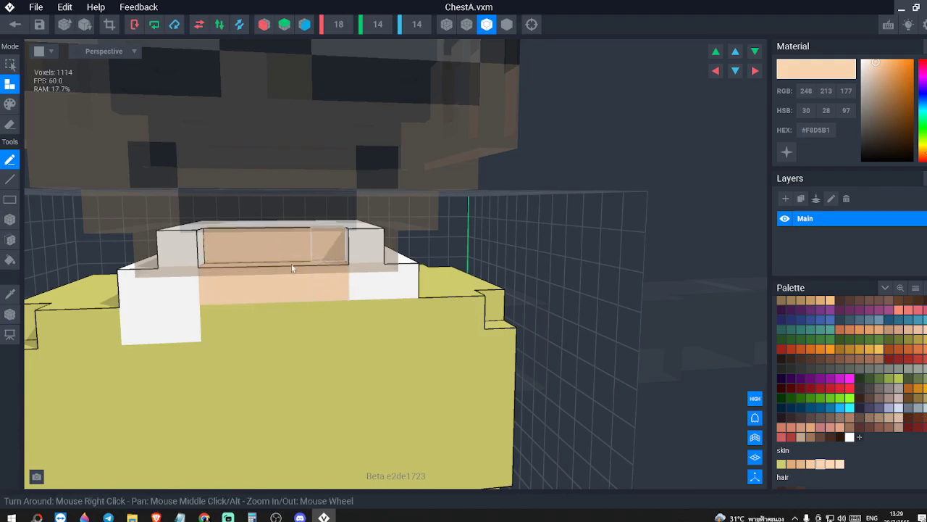
pyautogui.moveTo(220, 265); pyautogui.dragTo(313, 265)
pyautogui.click(329, 251)
# - Paint the white inner area of the neck's top face skin colour, leaving a white collar rim around it
pyautogui.moveTo(312, 240); pyautogui.dragTo(245, 361, button='right')
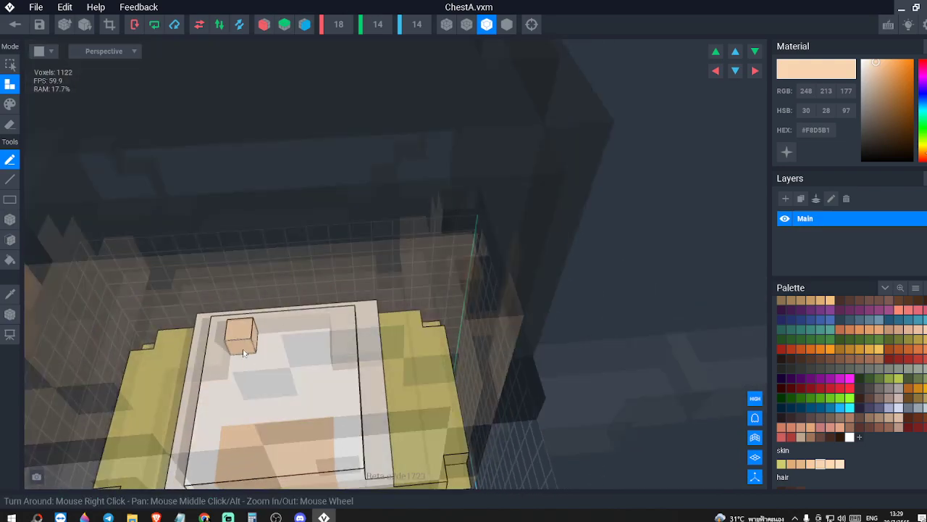
pyautogui.click(9, 106)
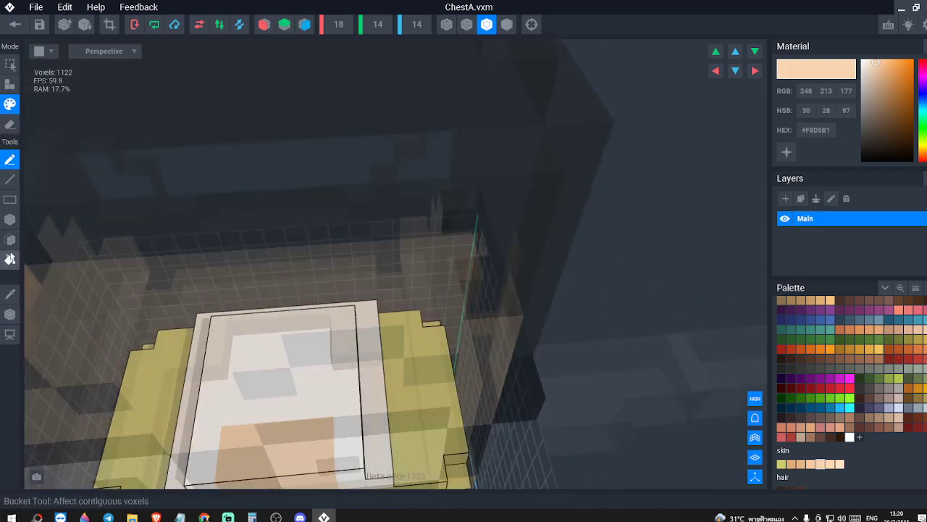
pyautogui.moveTo(249, 357); pyautogui.dragTo(299, 352)
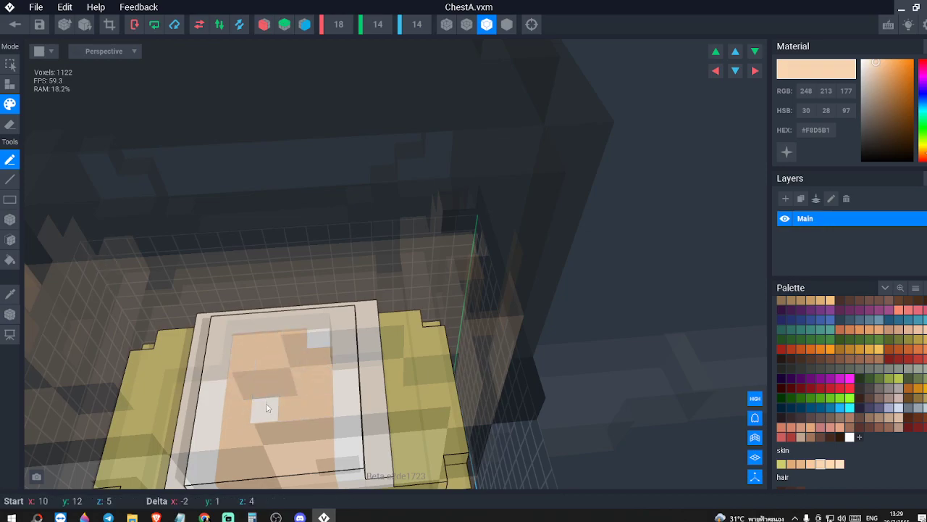
pyautogui.moveTo(301, 346); pyautogui.dragTo(301, 355)
# - Check the reference picture and paint two adjacent skin-coloured voxels on the chest's front, centred just below the neck
pyautogui.moveTo(301, 355); pyautogui.dragTo(359, 398, button='right')
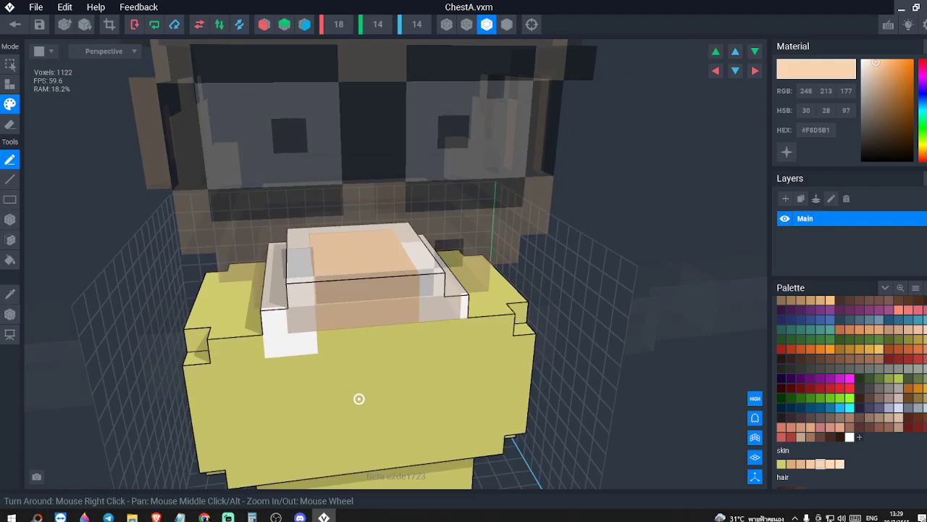
pyautogui.scroll(1, 339, 319)
pyautogui.moveTo(340, 321)
pyautogui.mouseDown(button='right')
pyautogui.moveTo(339, 312)
pyautogui.moveTo(348, 317)
pyautogui.mouseUp(button='right')
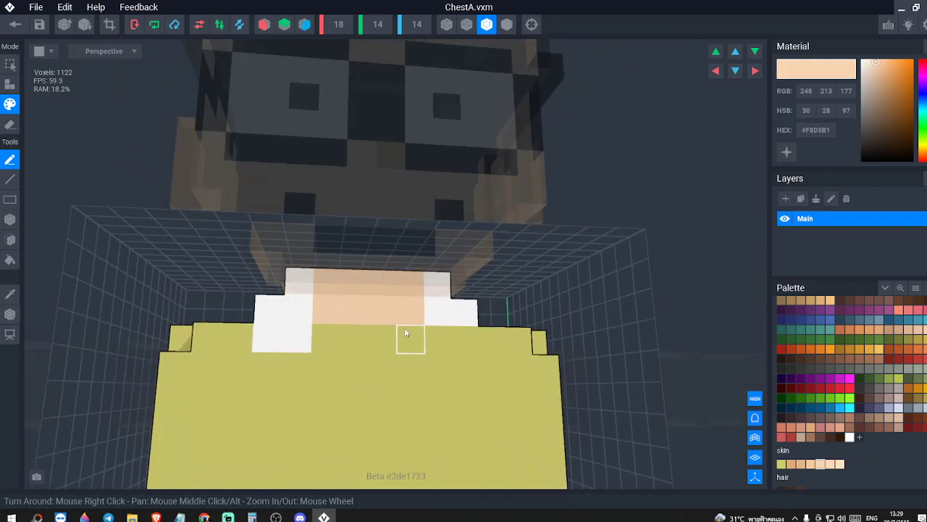
pyautogui.moveTo(406, 333); pyautogui.dragTo(387, 350, button='right')
pyautogui.hotkey('alt', 'Tab')
pyautogui.hotkey('alt', 'Tab')
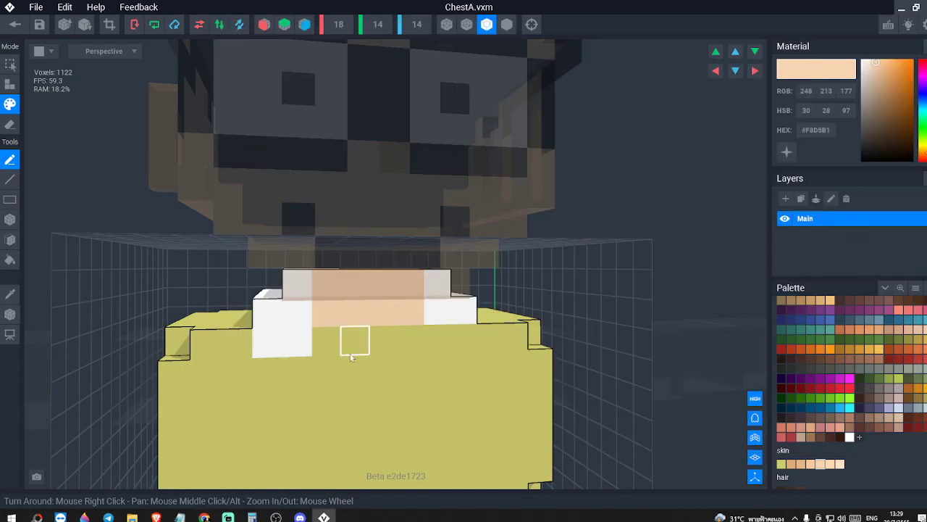
pyautogui.scroll(3, 429, 359)
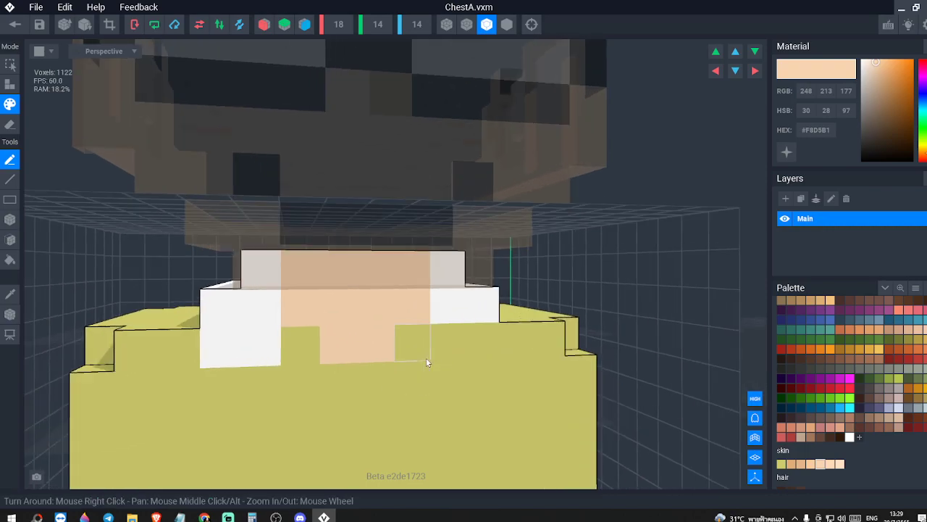
# - Sample the collar's white and paint both collar ends down the chest's front as matching stepped points beside the skin-coloured notch
pyautogui.click(10, 293)
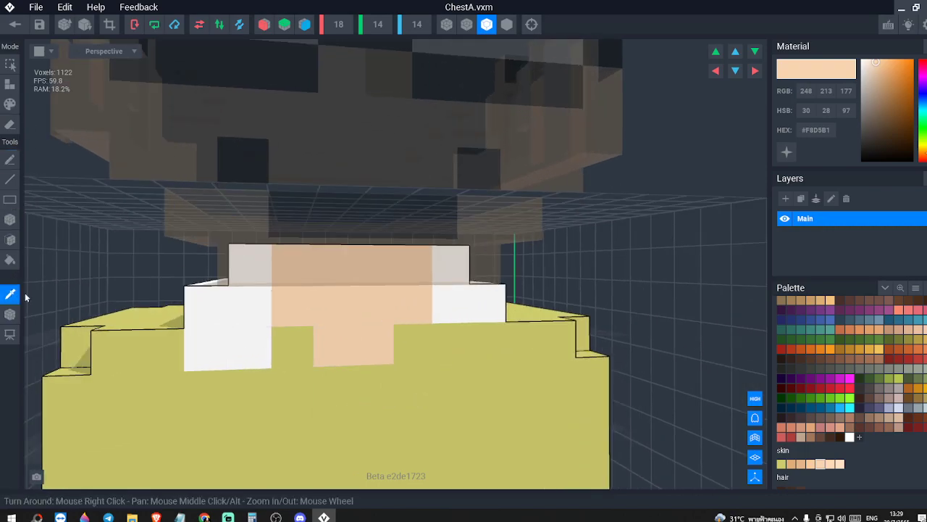
pyautogui.click(257, 340)
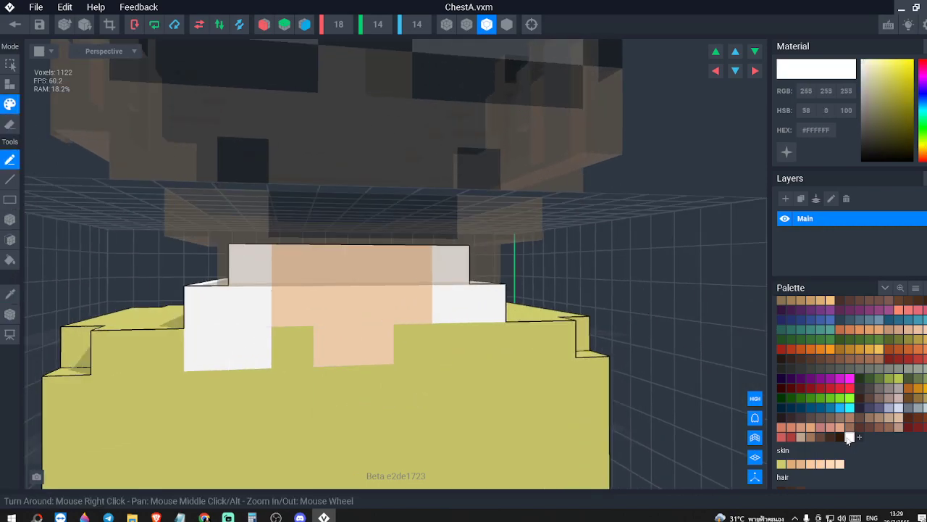
pyautogui.click(464, 355)
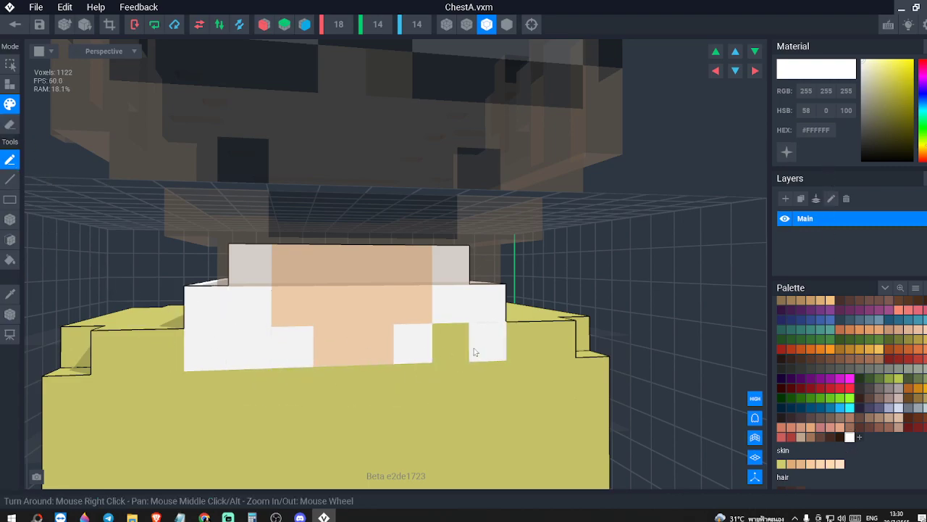
pyautogui.click(230, 381)
pyautogui.click(213, 383)
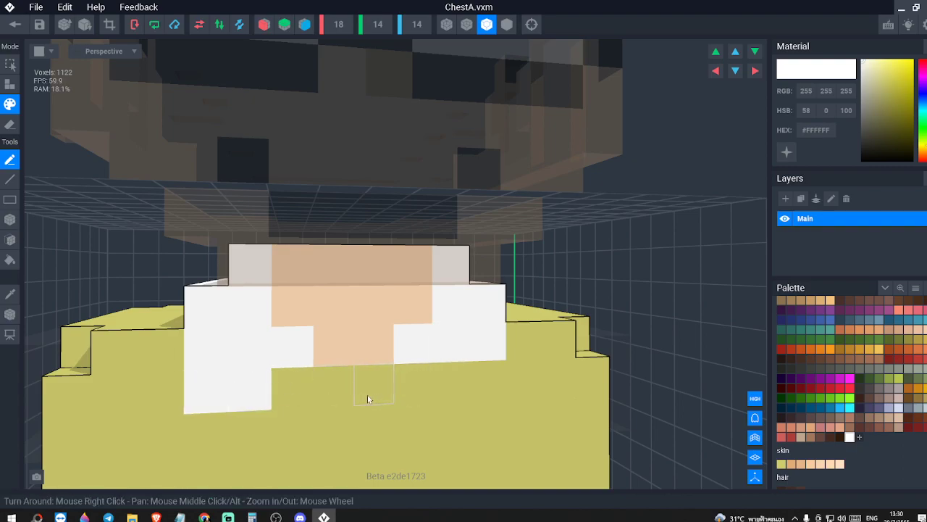
pyautogui.click(479, 390)
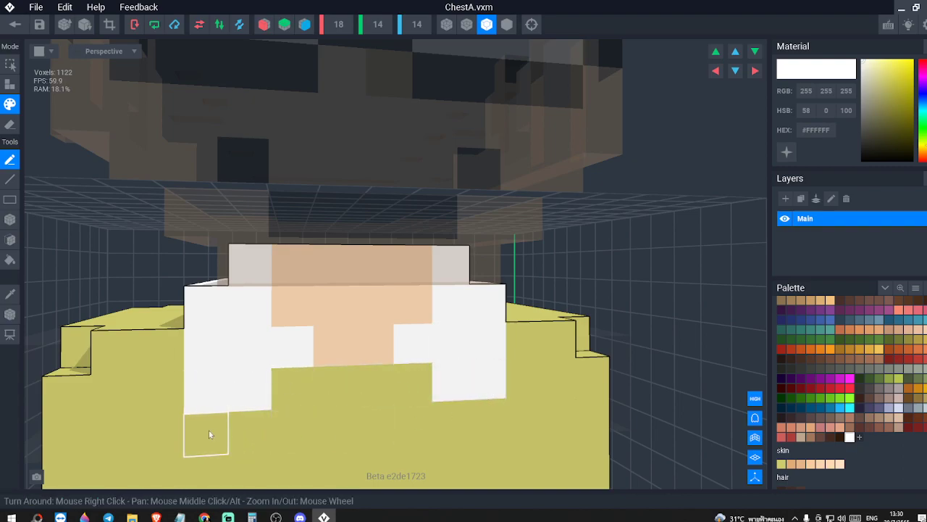
pyautogui.click(495, 419)
# - Compare the finished collar with the reference picture and close the ChestA model
pyautogui.scroll(-3, 505, 453)
pyautogui.moveTo(506, 453); pyautogui.dragTo(372, 387, button='right')
pyautogui.hotkey('alt', 'Tab')
pyautogui.hotkey('alt', 'Tab')
pyautogui.scroll(-4, 401, 430)
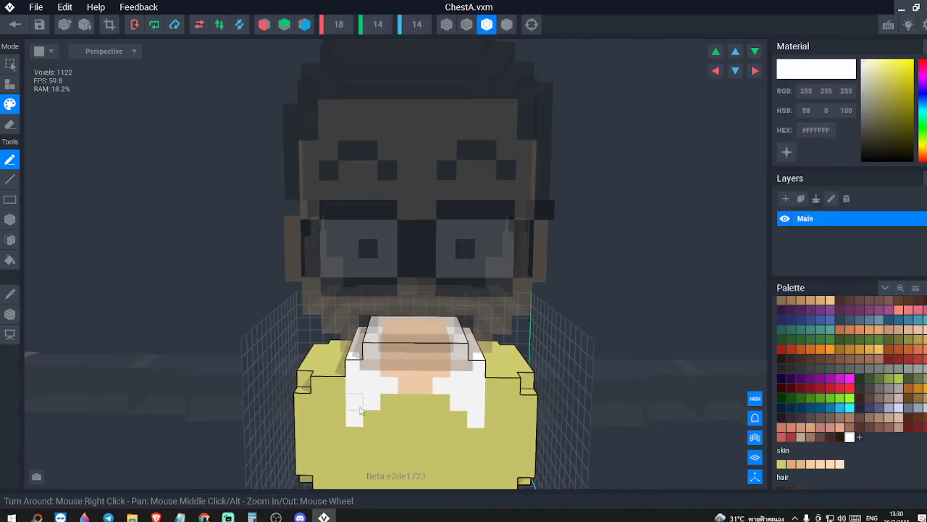
pyautogui.click(16, 27)
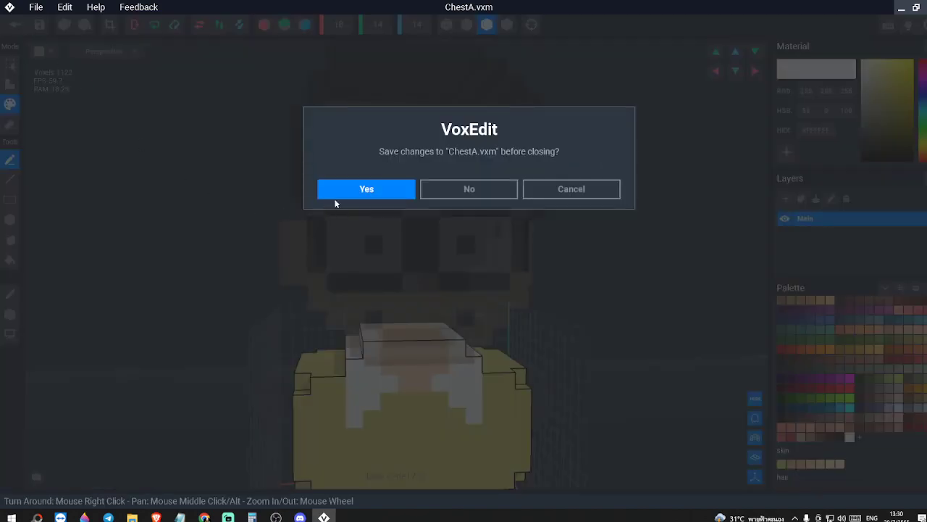
# - Save the ChestA changes and inspect the full character in the rig
pyautogui.click(355, 191)
pyautogui.moveTo(550, 303); pyautogui.dragTo(593, 284, button='right')
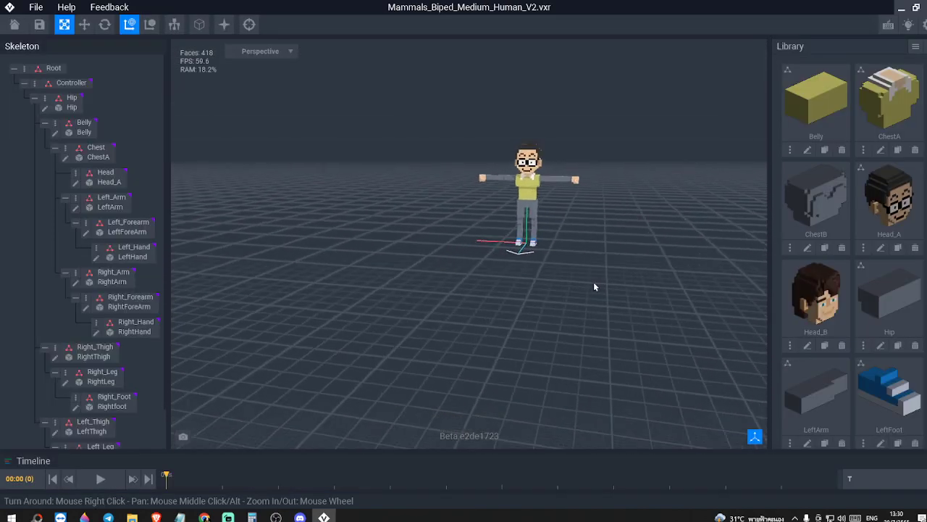
pyautogui.scroll(3, 586, 274)
pyautogui.scroll(1, 577, 262)
pyautogui.moveTo(559, 174); pyautogui.dragTo(543, 277, button='middle')
pyautogui.scroll(4, 542, 277)
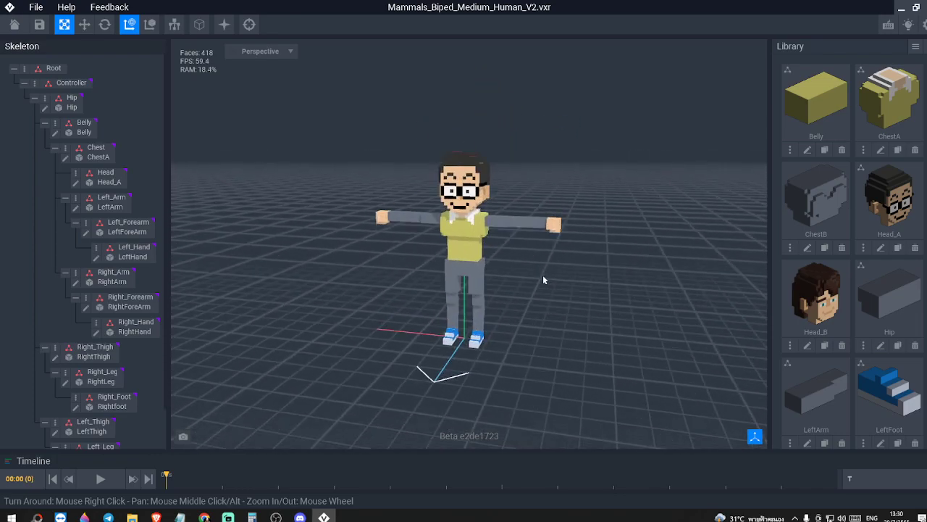
pyautogui.moveTo(540, 275); pyautogui.dragTo(536, 268, button='right')
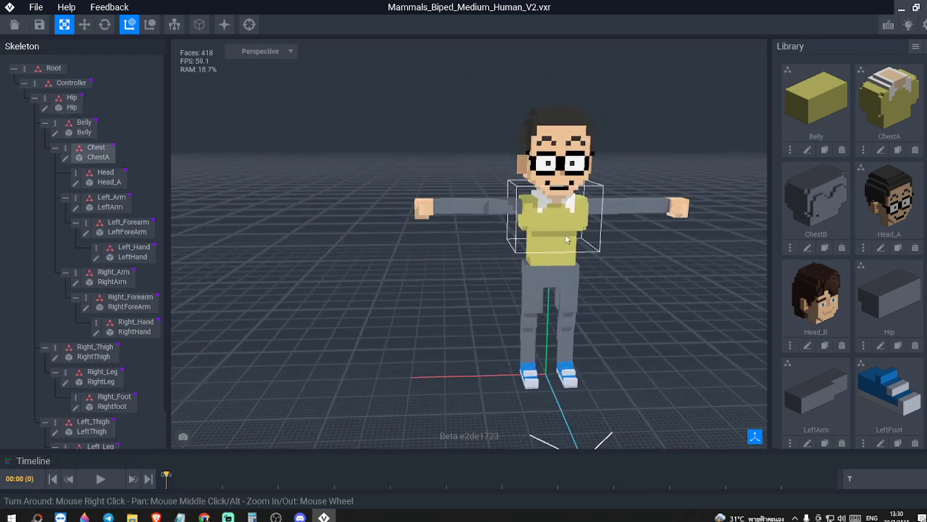
# - Compare the character's yellow shirt with the cartoon reference picture in the browser
pyautogui.hotkey('alt', 'Tab')
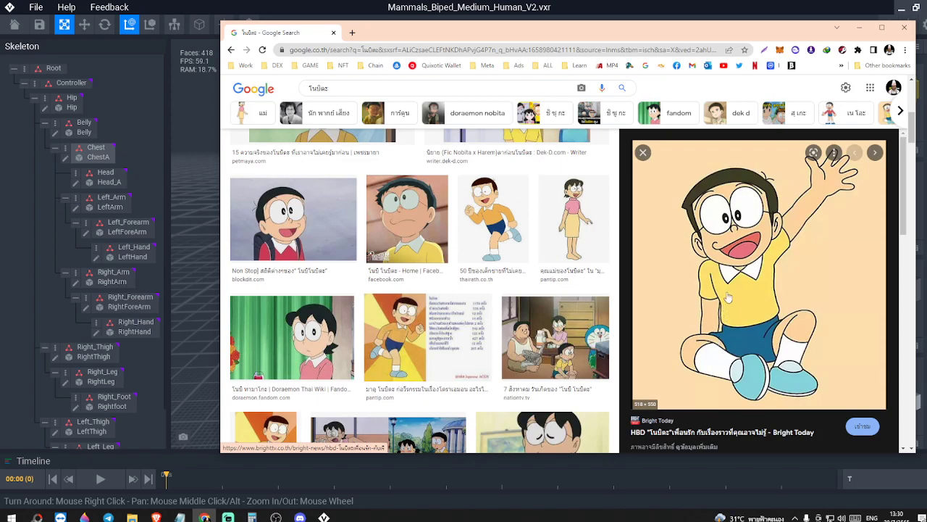
pyautogui.hotkey('alt', 'Tab')
pyautogui.moveTo(623, 274); pyautogui.dragTo(621, 269, button='right')
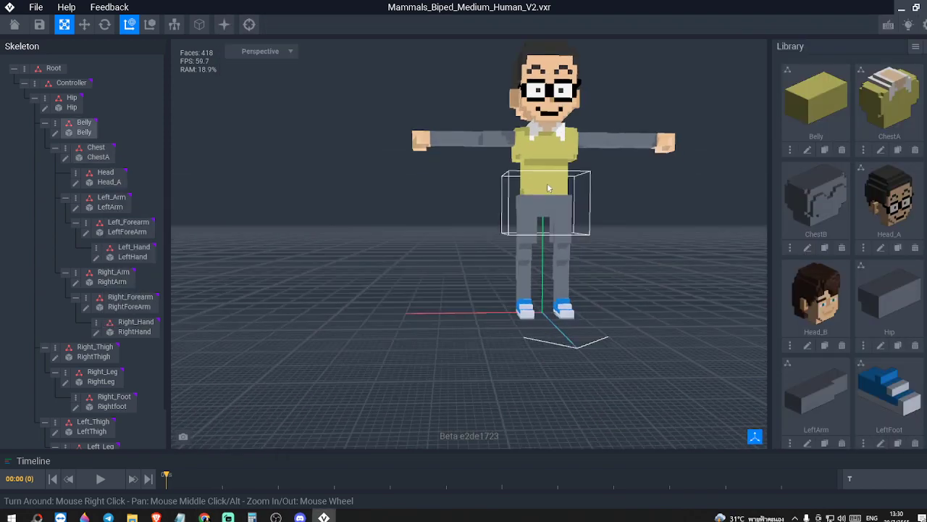
# - In ChestA, change the yellow shirt colour to #E6E257, checking it against the browser reference picture
pyautogui.click(65, 157)
pyautogui.moveTo(421, 252); pyautogui.dragTo(443, 319, button='right')
pyautogui.moveTo(378, 335); pyautogui.dragTo(319, 229, button='right')
pyautogui.click(782, 464)
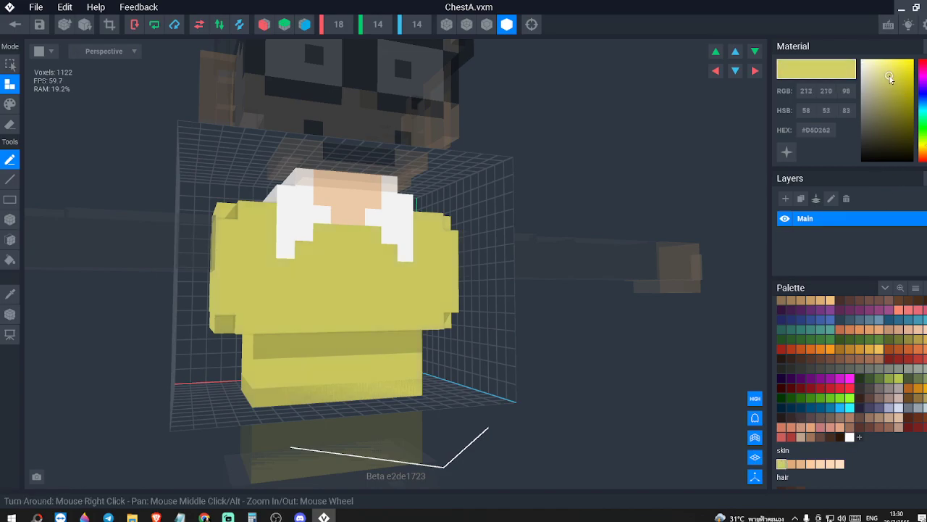
pyautogui.moveTo(893, 73); pyautogui.dragTo(893, 73)
pyautogui.hotkey('alt', 'Tab')
pyautogui.hotkey('alt', 'Tab')
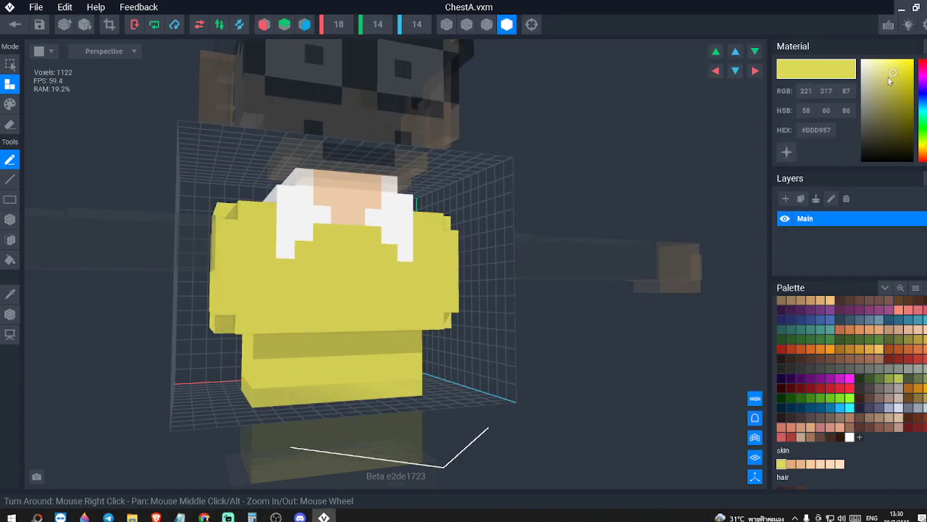
pyautogui.hotkey('alt', 'Tab')
pyautogui.hotkey('alt', 'Tab')
# - Sample the shirt's yellow as the active colour and display the chest with outlined edges
pyautogui.moveTo(508, 301); pyautogui.dragTo(518, 342, button='right')
pyautogui.moveTo(518, 342); pyautogui.dragTo(539, 344, button='middle')
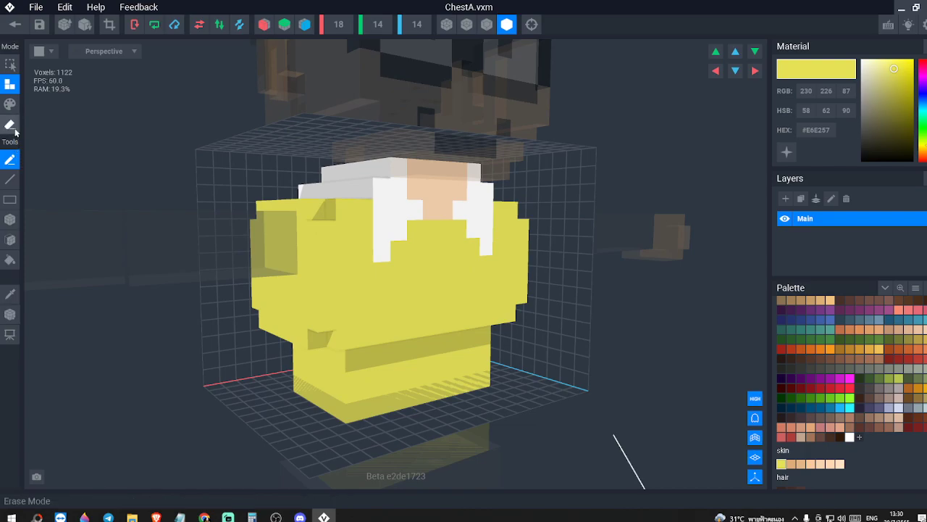
pyautogui.click(6, 301)
pyautogui.click(383, 304)
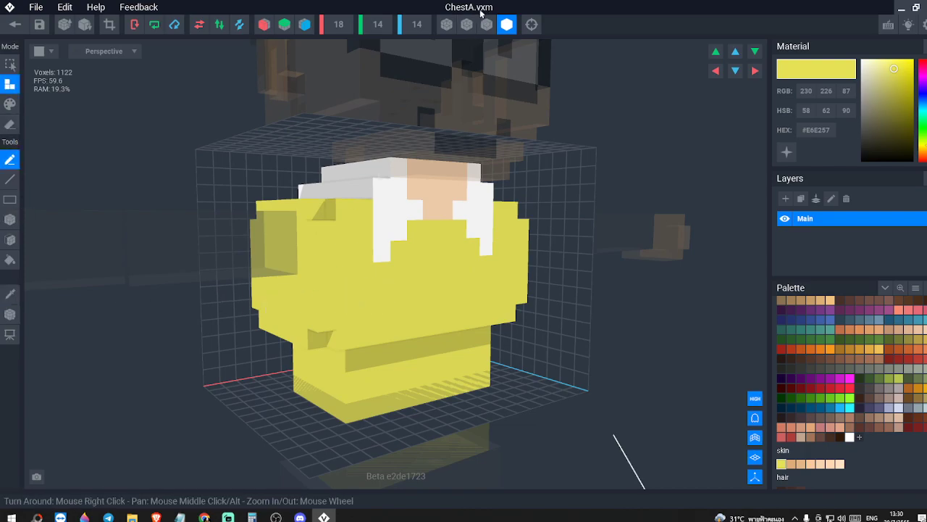
pyautogui.click(484, 29)
pyautogui.moveTo(174, 210); pyautogui.dragTo(210, 150, button='right')
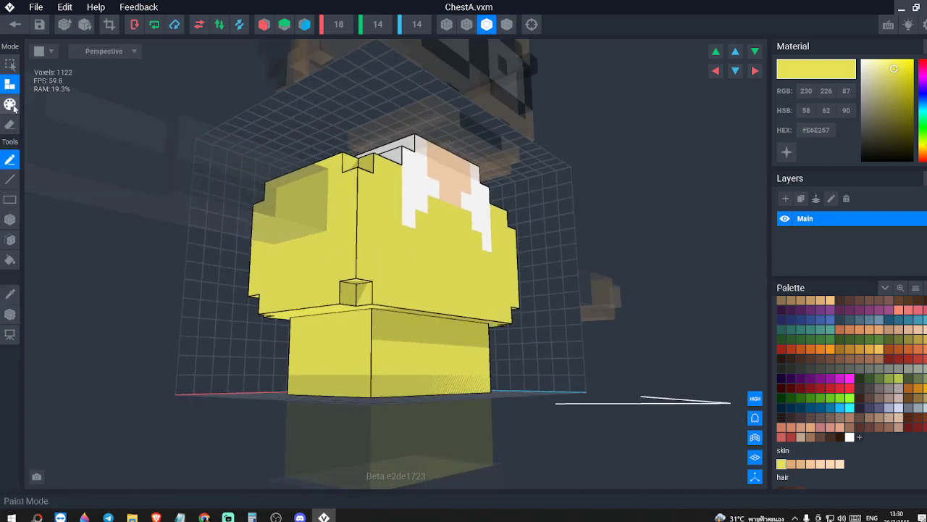
# - Add one layer of yellow voxels to each side face of the chest's narrow waist using the face tool
pyautogui.click(10, 240)
pyautogui.moveTo(360, 286)
pyautogui.mouseDown(button='right')
pyautogui.moveTo(368, 259)
pyautogui.moveTo(406, 323)
pyautogui.mouseUp(button='right')
pyautogui.click(433, 371)
pyautogui.moveTo(433, 370); pyautogui.dragTo(239, 337, button='right')
pyautogui.hotkey('ctrl', 'z')
pyautogui.click(339, 355)
pyautogui.click(159, 338)
pyautogui.hotkey('ctrl', 'z')
pyautogui.moveTo(158, 336); pyautogui.dragTo(231, 335, button='right')
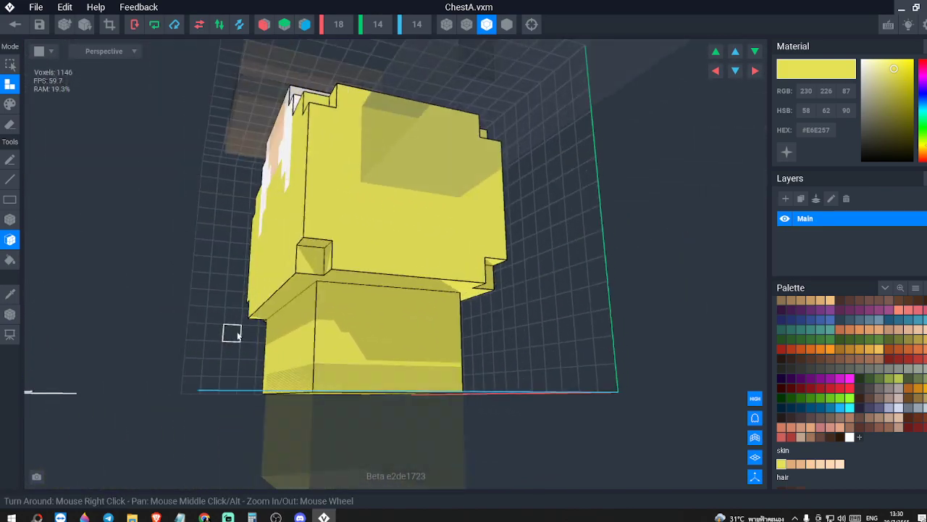
pyautogui.click(373, 349)
pyautogui.moveTo(155, 340); pyautogui.dragTo(273, 346, button='right')
pyautogui.moveTo(339, 360)
pyautogui.mouseDown(button='right')
pyautogui.moveTo(419, 358)
pyautogui.moveTo(370, 348)
pyautogui.moveTo(371, 321)
pyautogui.mouseUp(button='right')
# - Draw a stepped, curved band of yellow voxels across the front of the waist with the Pen tool
pyautogui.click(10, 159)
pyautogui.scroll(5, 490, 388)
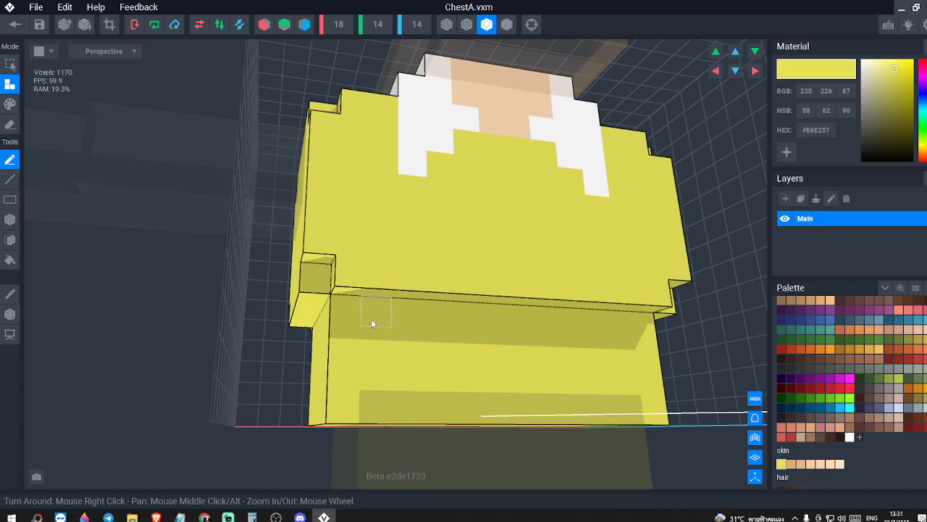
pyautogui.moveTo(374, 315); pyautogui.dragTo(376, 339)
pyautogui.moveTo(429, 355); pyautogui.dragTo(440, 375)
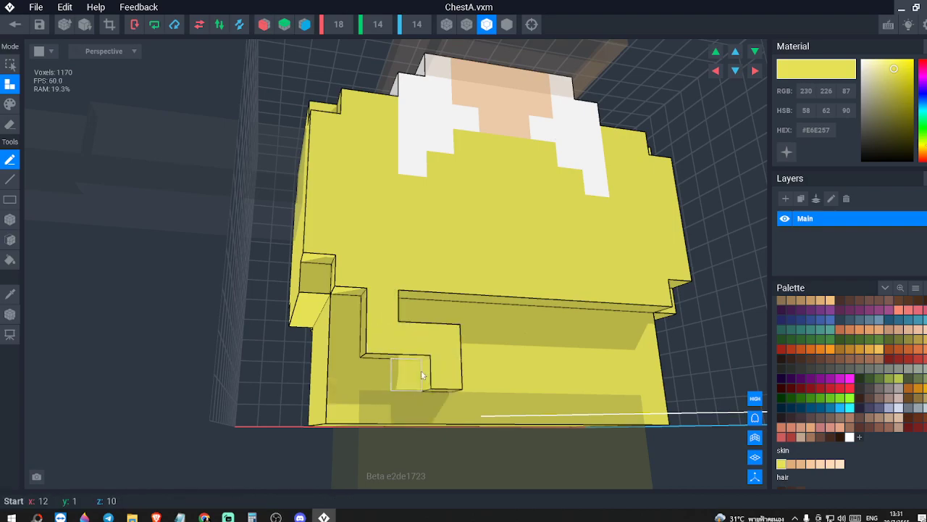
pyautogui.click(419, 375)
pyautogui.moveTo(448, 412)
pyautogui.mouseDown()
pyautogui.moveTo(559, 415)
pyautogui.moveTo(601, 384)
pyautogui.mouseUp()
pyautogui.click(465, 354)
# - Extend the yellow voxel band up the other side of the waist front to meet the chest
pyautogui.moveTo(596, 416); pyautogui.dragTo(635, 408, button='right')
pyautogui.click(569, 409)
pyautogui.click(616, 356)
pyautogui.click(634, 333)
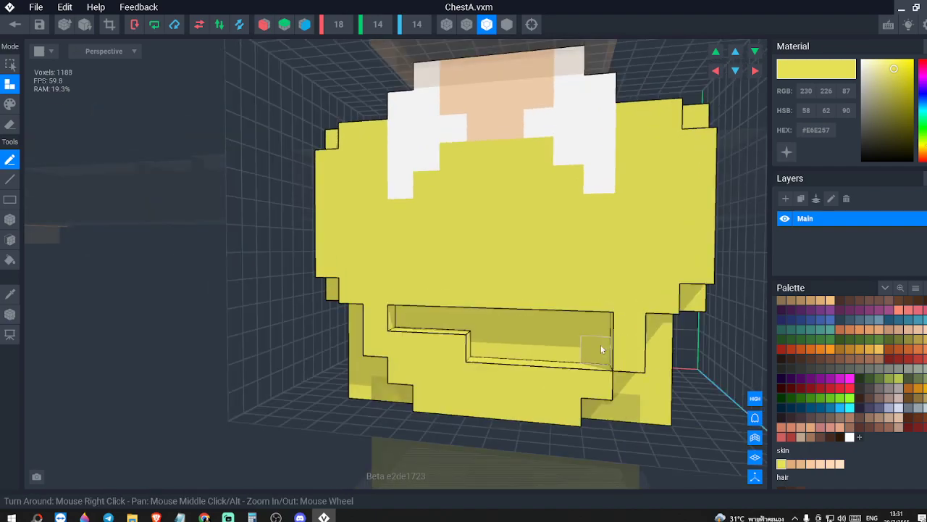
pyautogui.hotkey('ctrl', 'z')
pyautogui.hotkey('ctrl', 'z')
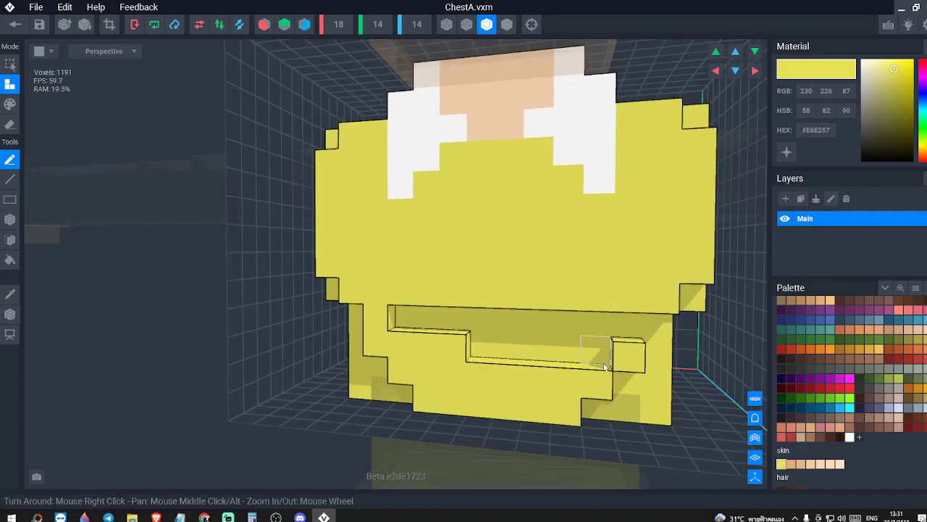
pyautogui.click(602, 362)
pyautogui.click(619, 331)
pyautogui.moveTo(568, 348); pyautogui.dragTo(506, 348)
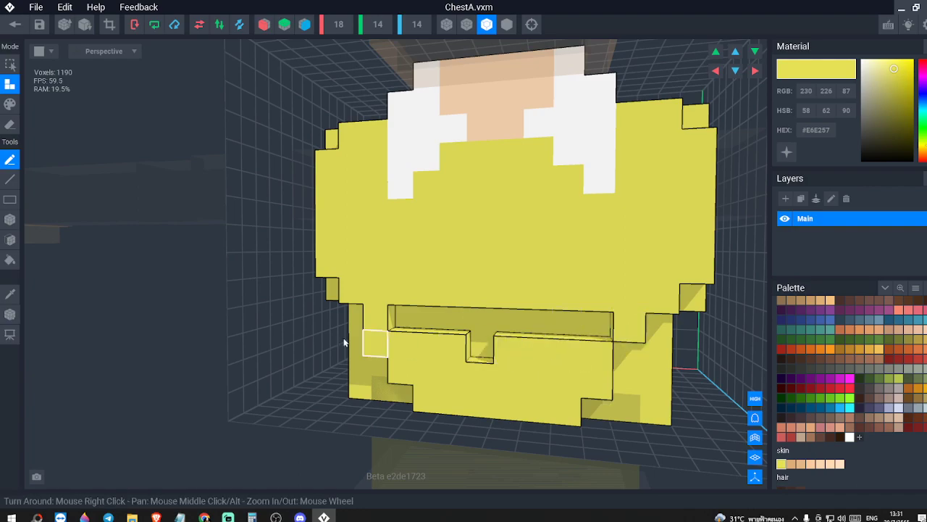
# - Fill the remaining recess between the chest and the waist band using the face tool
pyautogui.click(10, 240)
pyautogui.click(455, 322)
pyautogui.moveTo(454, 323); pyautogui.dragTo(315, 223, button='right')
pyautogui.scroll(-2, 453, 322)
# - Save the ChestA changes and inspect the reshaped chest on the full character
pyautogui.click(14, 24)
pyautogui.click(363, 187)
pyautogui.scroll(6, 411, 276)
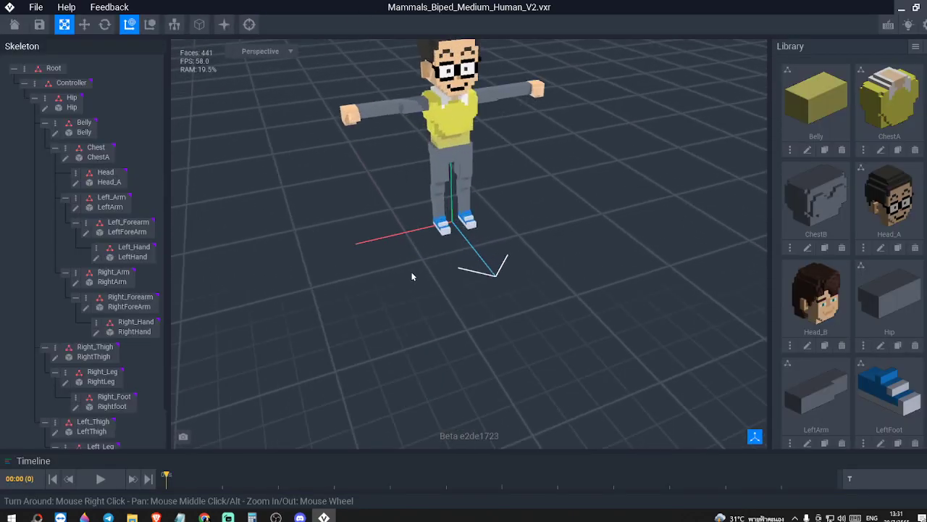
pyautogui.moveTo(452, 253); pyautogui.dragTo(457, 197, button='right')
pyautogui.moveTo(457, 197); pyautogui.dragTo(456, 225, button='middle')
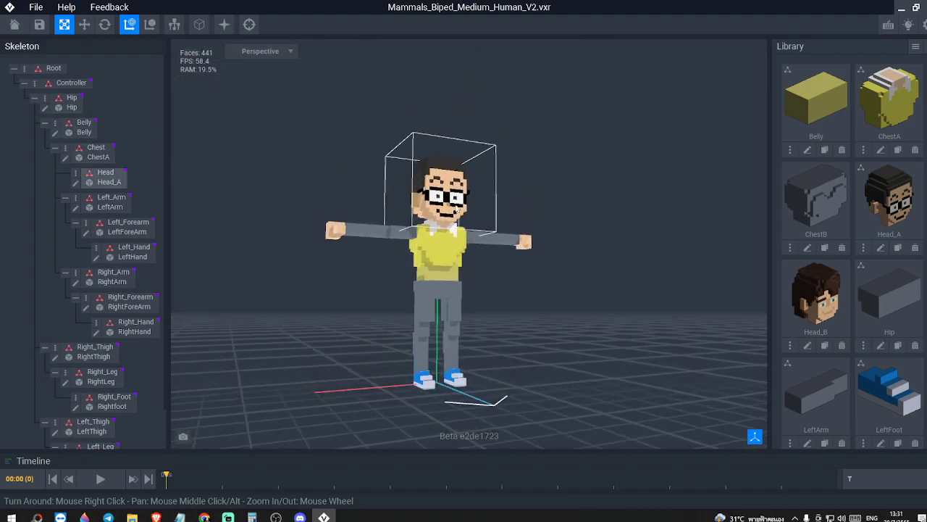
pyautogui.scroll(6, 455, 299)
pyautogui.moveTo(463, 292); pyautogui.dragTo(458, 287, button='right')
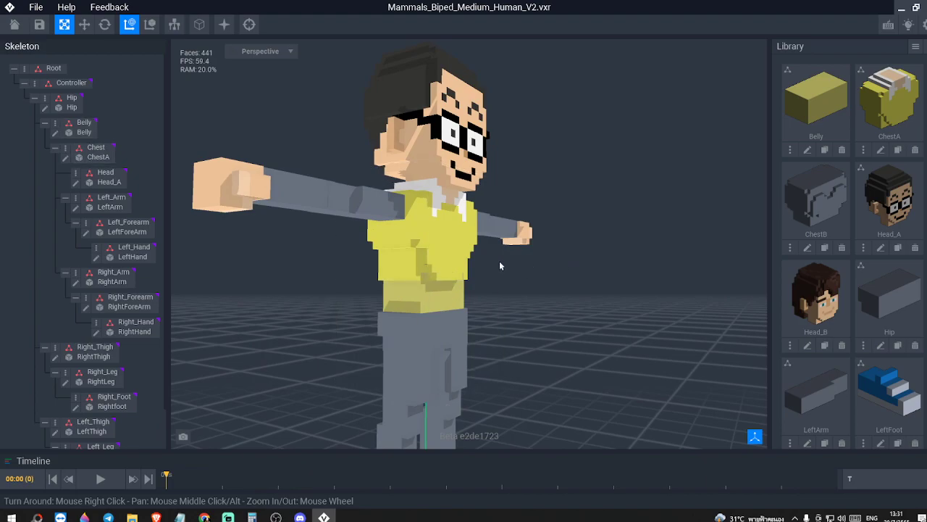
# - Reopen ChestA, show outlined edges and erase the lower rows of the added voxels on the waist front
pyautogui.click(66, 157)
pyautogui.scroll(4, 420, 290)
pyautogui.moveTo(417, 303); pyautogui.dragTo(402, 300, button='right')
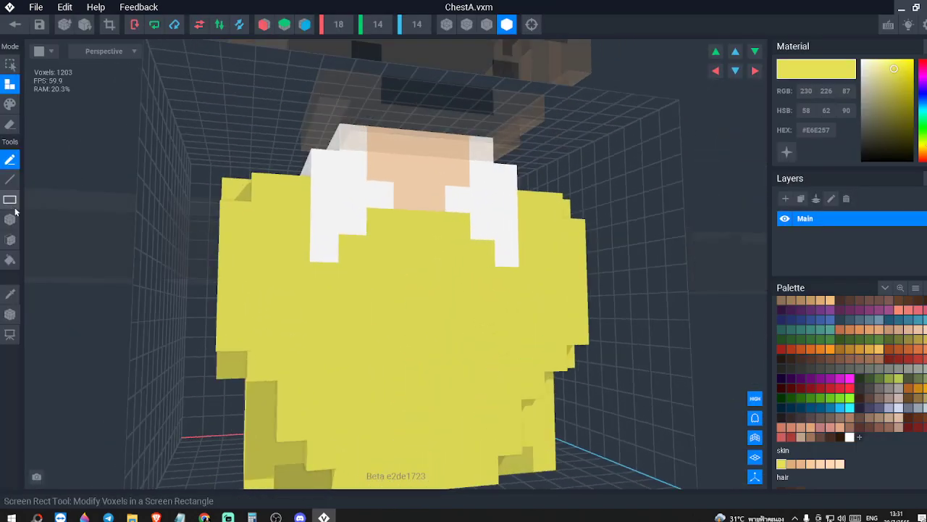
pyautogui.click(9, 125)
pyautogui.click(10, 125)
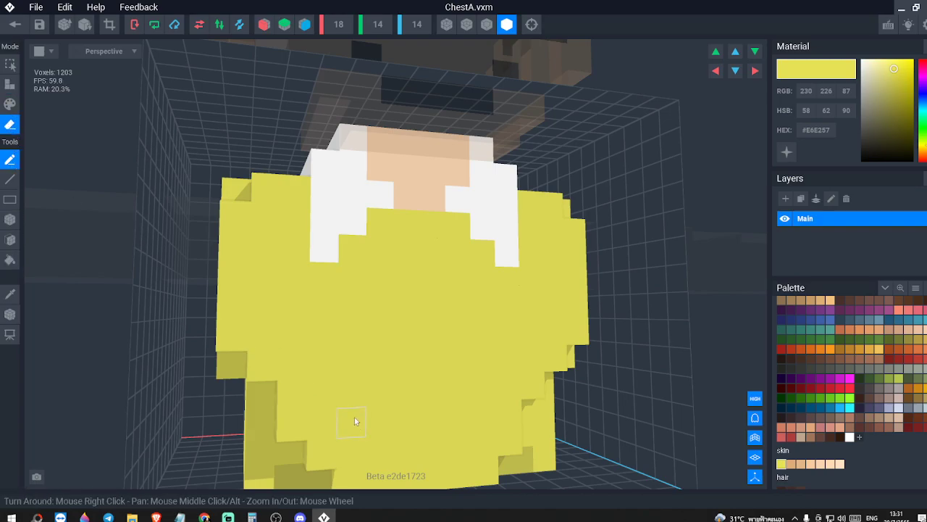
pyautogui.click(489, 27)
pyautogui.moveTo(296, 428)
pyautogui.mouseDown()
pyautogui.moveTo(512, 421)
pyautogui.moveTo(502, 394)
pyautogui.mouseUp()
pyautogui.hotkey('ctrl', 'z')
pyautogui.moveTo(321, 452); pyautogui.dragTo(511, 440)
pyautogui.moveTo(354, 476); pyautogui.dragTo(479, 472)
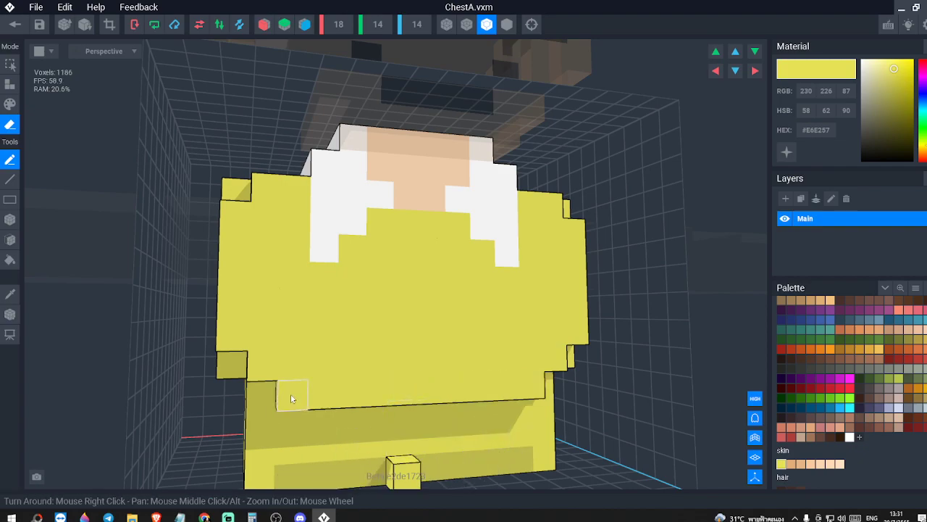
# - Erase a notch in the centre of the chest's lower front edge and remove the stray voxel below it
pyautogui.click(407, 391)
pyautogui.click(433, 390)
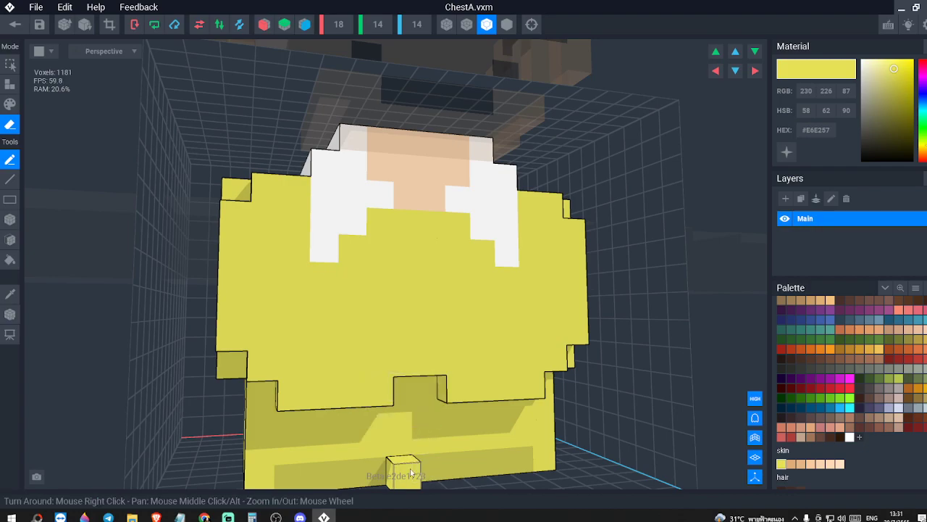
pyautogui.moveTo(431, 435)
pyautogui.mouseDown(button='right')
pyautogui.moveTo(461, 441)
pyautogui.moveTo(439, 437)
pyautogui.moveTo(429, 421)
pyautogui.mouseUp(button='right')
pyautogui.click(452, 393)
pyautogui.scroll(-2, 445, 433)
pyautogui.click(429, 421)
# - Save the ChestA changes and inspect the trimmed shirt on the full character
pyautogui.click(19, 28)
pyautogui.click(363, 192)
pyautogui.moveTo(417, 252); pyautogui.dragTo(428, 251, button='right')
pyautogui.scroll(4, 429, 252)
pyautogui.moveTo(510, 198); pyautogui.dragTo(507, 230, button='right')
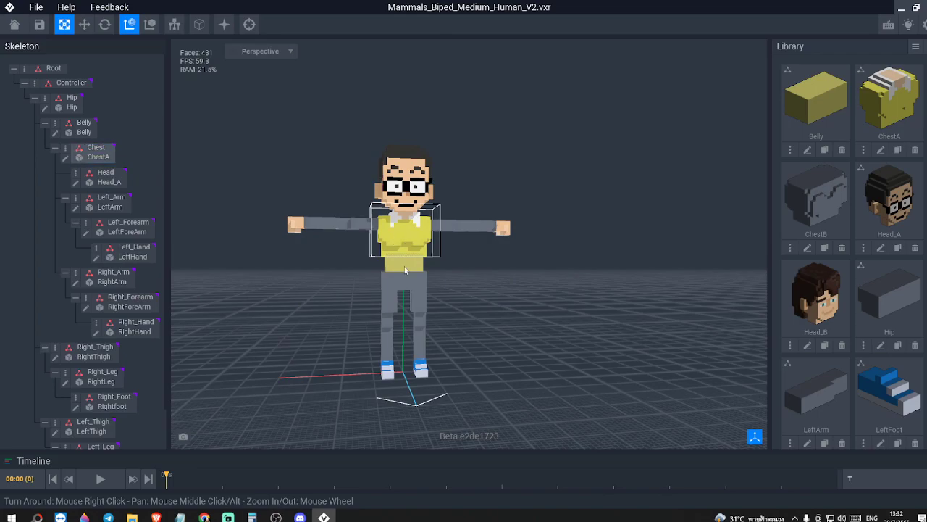
# - Try to copy the shirt's hex colour code #E6E257 from ChestA and return to the rig
pyautogui.click(65, 158)
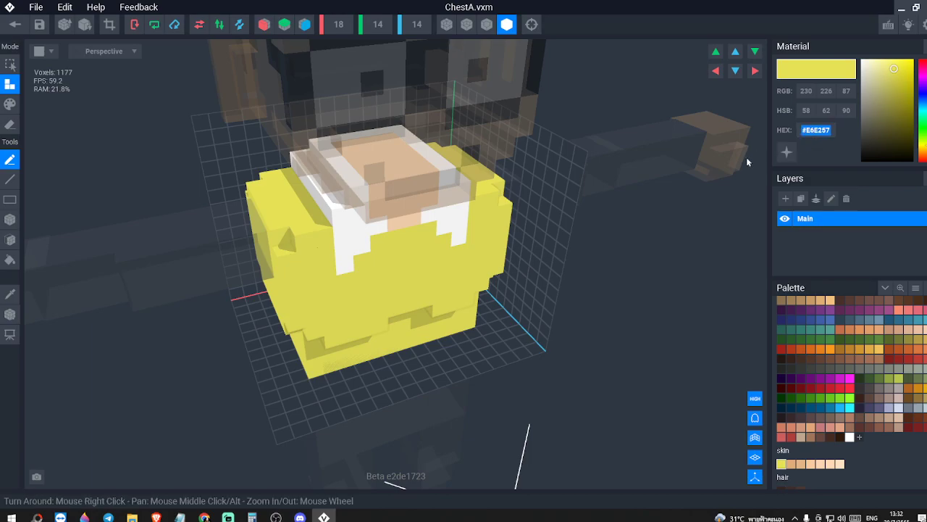
pyautogui.click(16, 29)
pyautogui.click(323, 190)
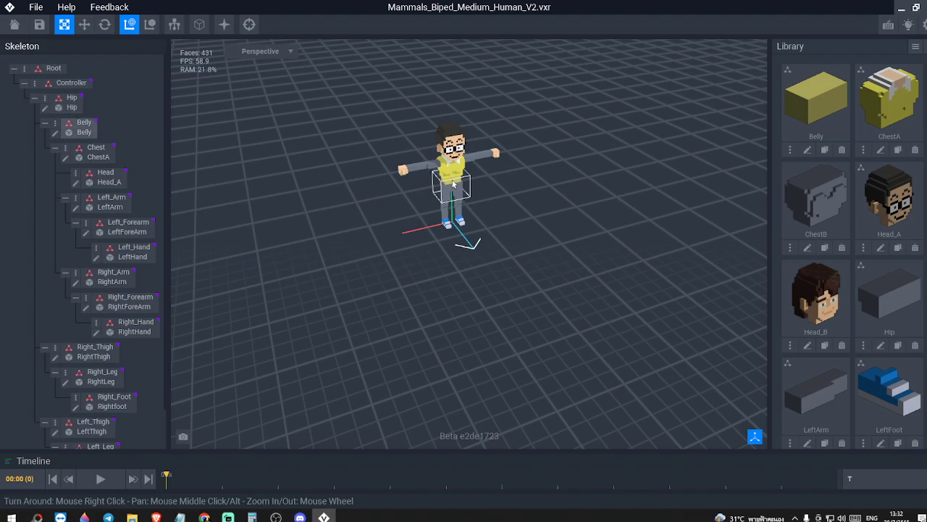
# - Try to paste the copied hex code as the Belly's colour and save the part
pyautogui.click(56, 133)
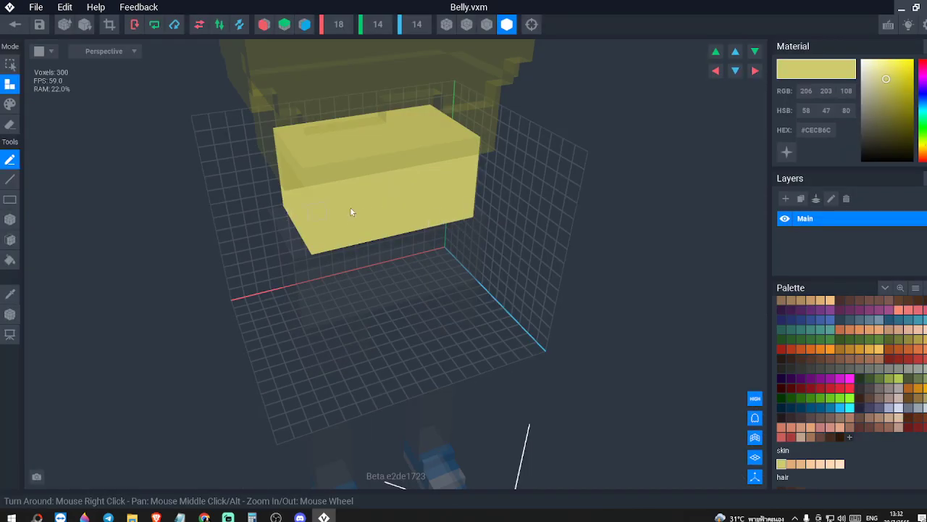
pyautogui.rightClick(822, 134)
pyautogui.click(841, 163)
pyautogui.rightClick(813, 131)
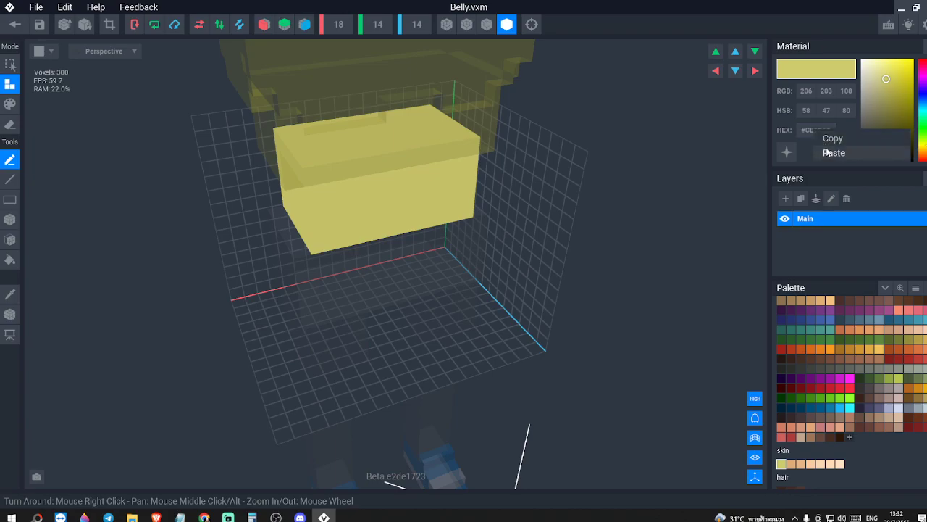
pyautogui.click(828, 152)
pyautogui.click(15, 25)
pyautogui.click(355, 191)
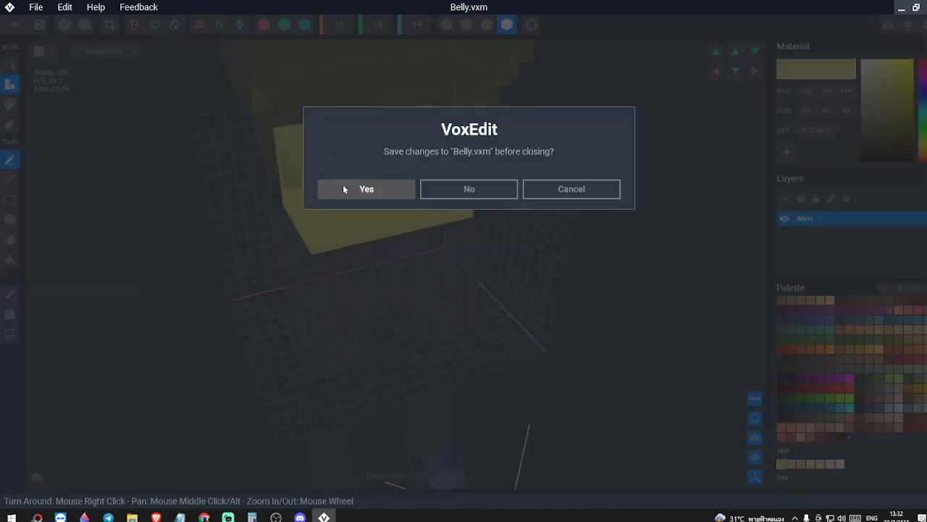
# - Copy the hex colour code #E6E257 from ChestA and return to the character rig
pyautogui.doubleClick(451, 171)
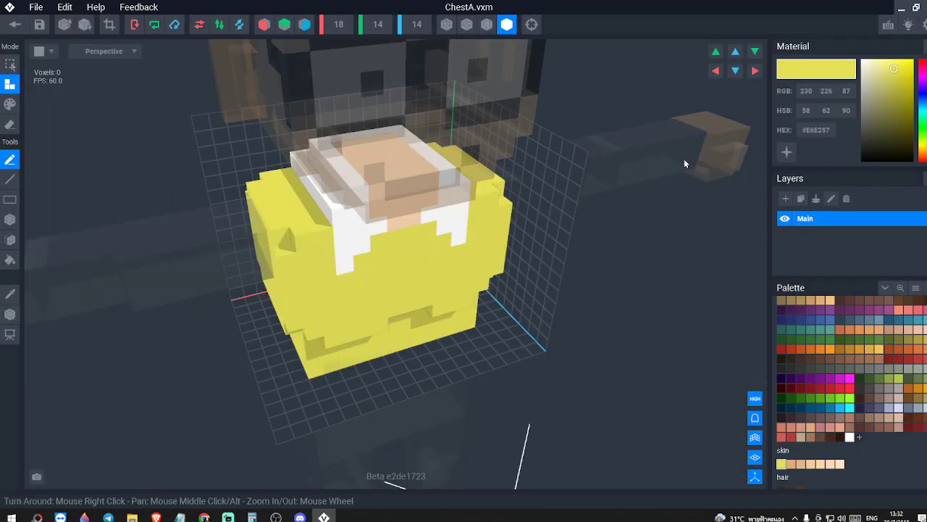
pyautogui.rightClick(815, 131)
pyautogui.click(812, 131)
pyautogui.rightClick(812, 132)
pyautogui.click(832, 143)
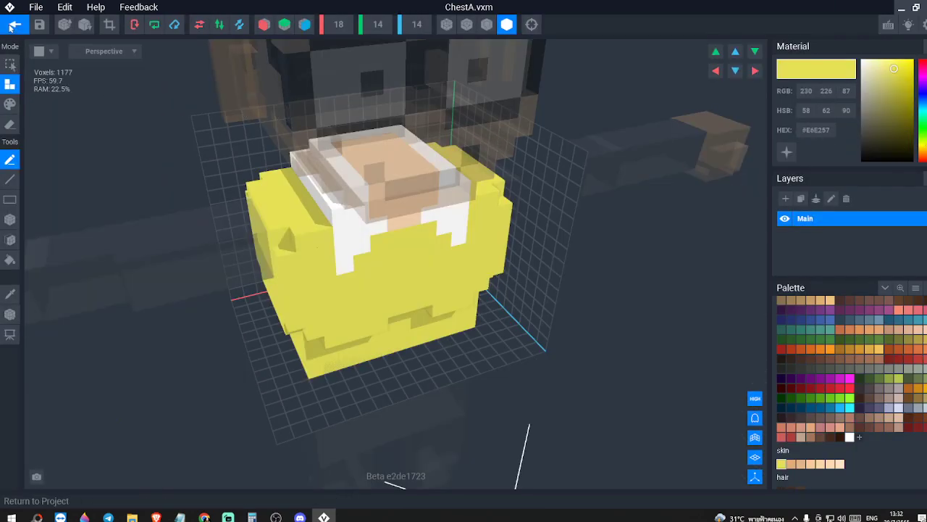
pyautogui.click(14, 26)
pyautogui.click(362, 191)
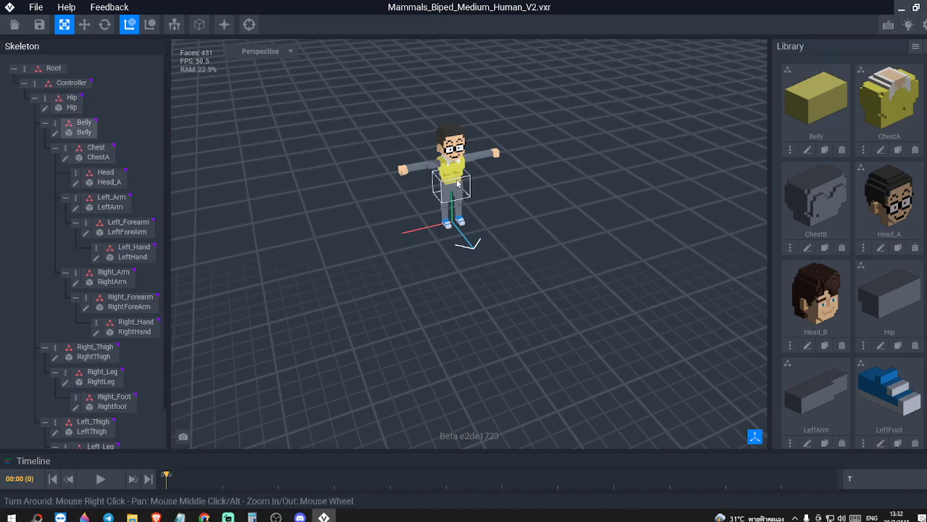
# - Open the Belly part and set its colour to the copied hex code #E6E257
pyautogui.scroll(5, 455, 181)
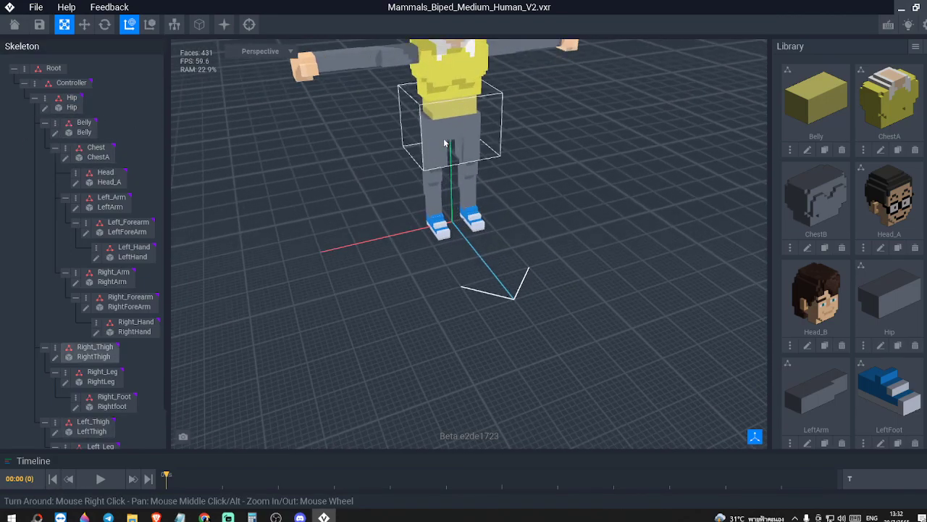
pyautogui.click(56, 133)
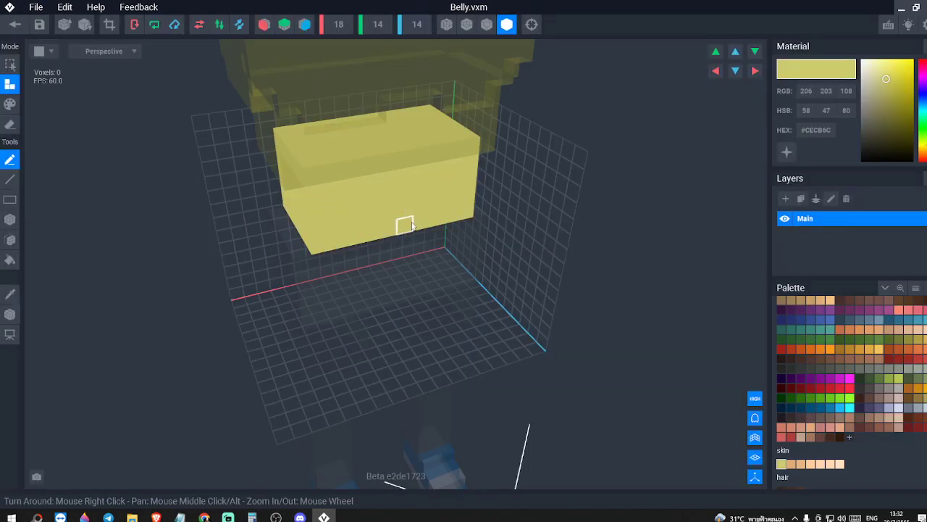
pyautogui.rightClick(809, 131)
pyautogui.click(825, 155)
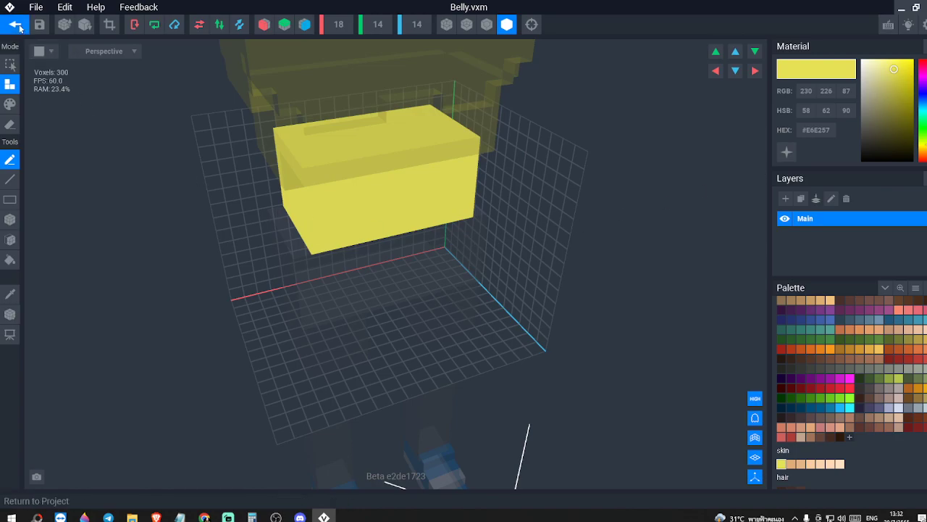
# - Save the recoloured Belly part, return to the character rig and check the shirt from the front
pyautogui.click(15, 24)
pyautogui.click(347, 194)
pyautogui.scroll(5, 467, 235)
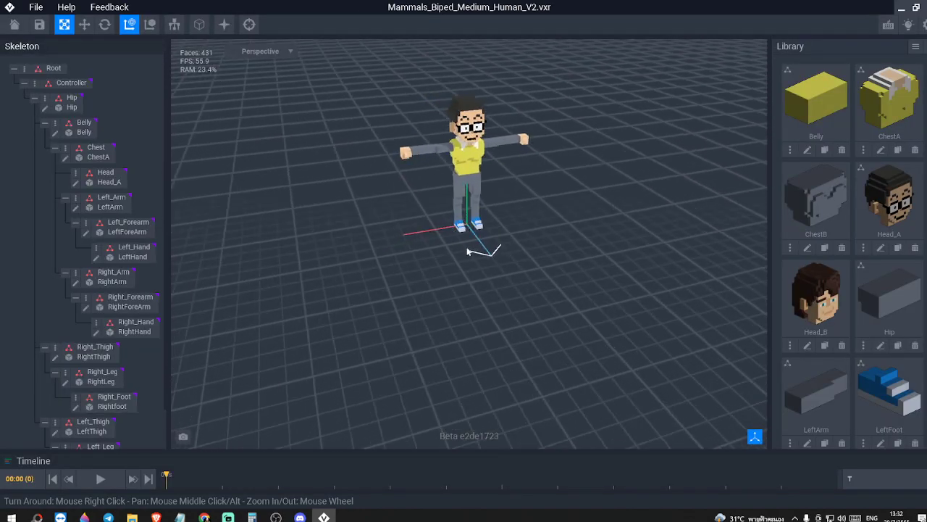
pyautogui.moveTo(518, 252); pyautogui.dragTo(511, 192, button='right')
pyautogui.moveTo(512, 191); pyautogui.dragTo(509, 262, button='middle')
pyautogui.scroll(3, 514, 275)
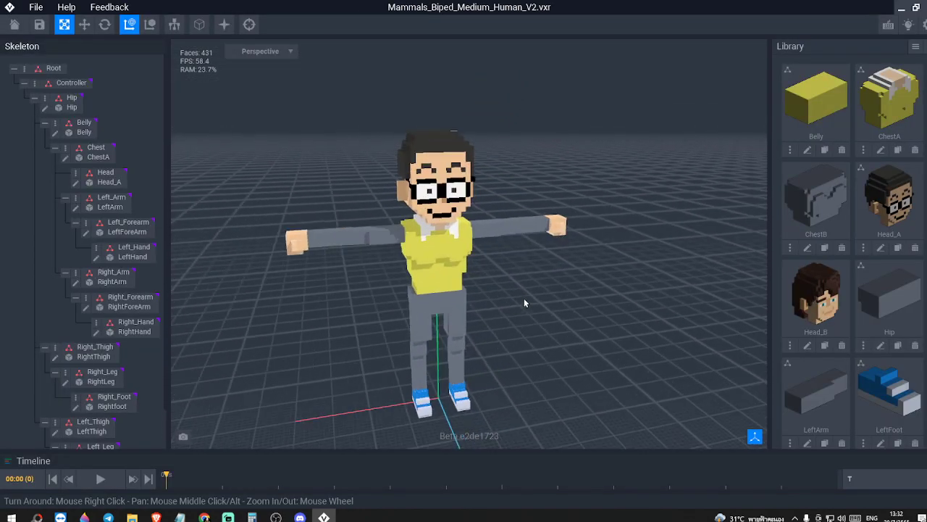
pyautogui.moveTo(524, 301); pyautogui.dragTo(505, 312, button='right')
pyautogui.scroll(3, 505, 270)
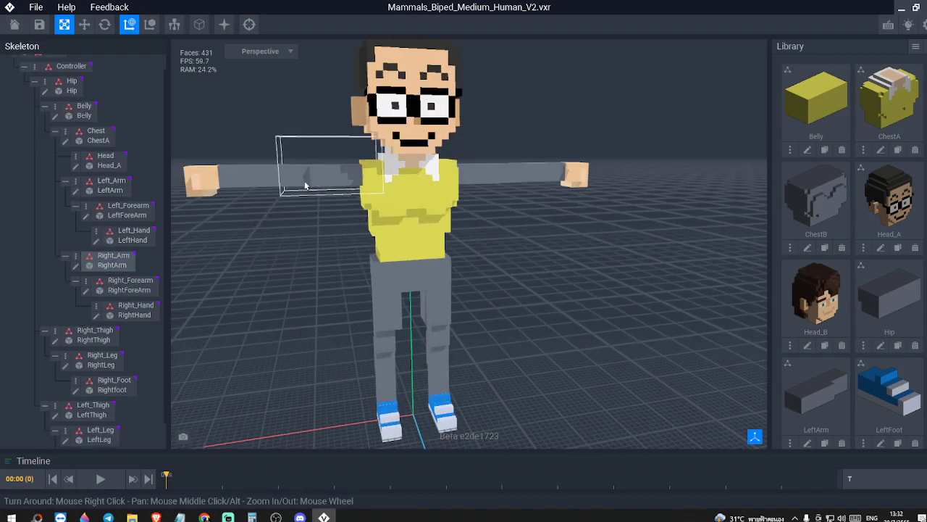
# - Open the RightArm part and check the sleeve on the cartoon reference picture in Chrome
pyautogui.click(76, 267)
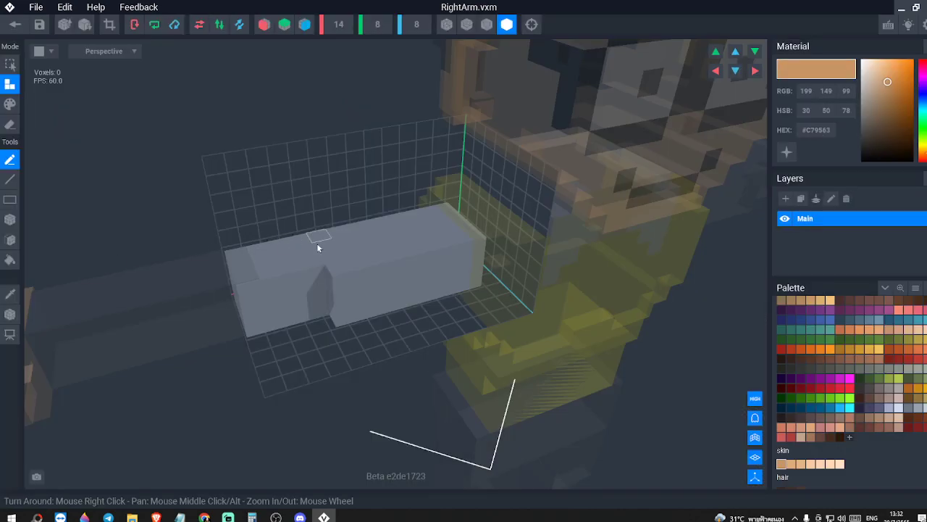
pyautogui.click(9, 124)
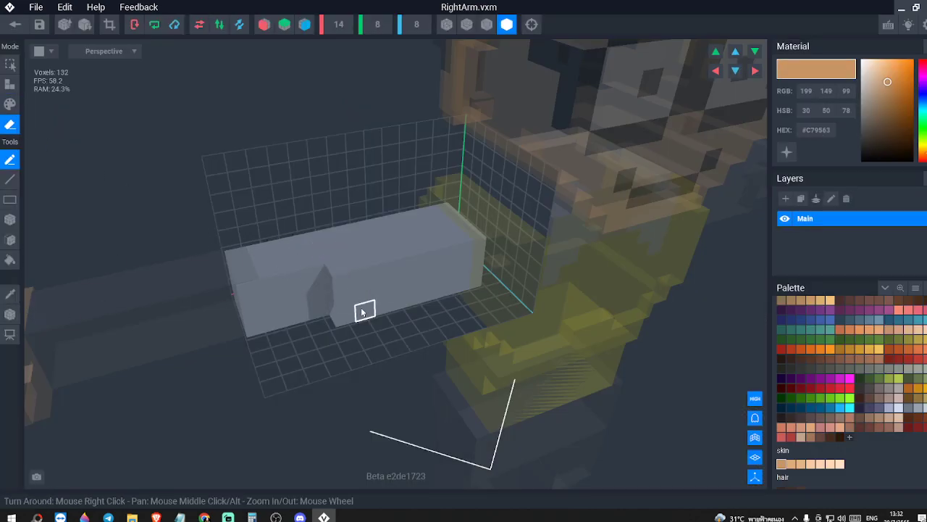
pyautogui.scroll(2, 371, 323)
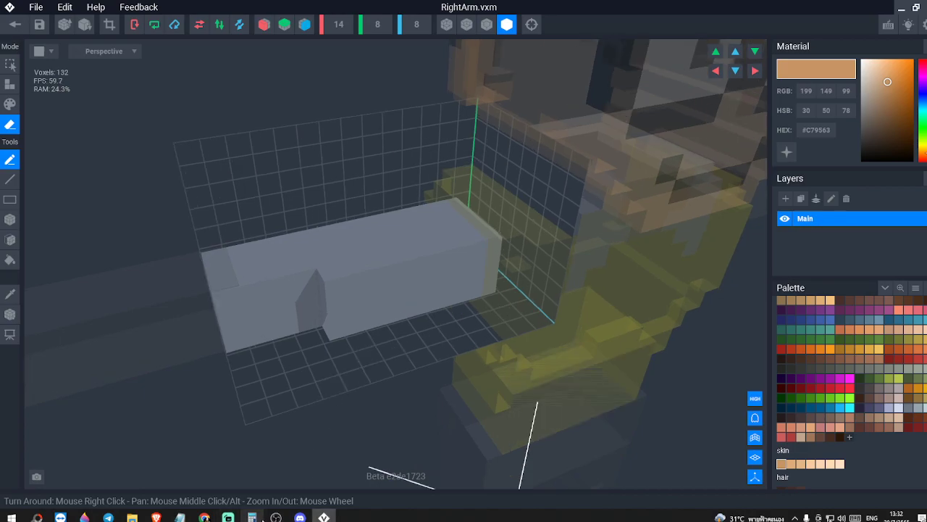
pyautogui.click(205, 518)
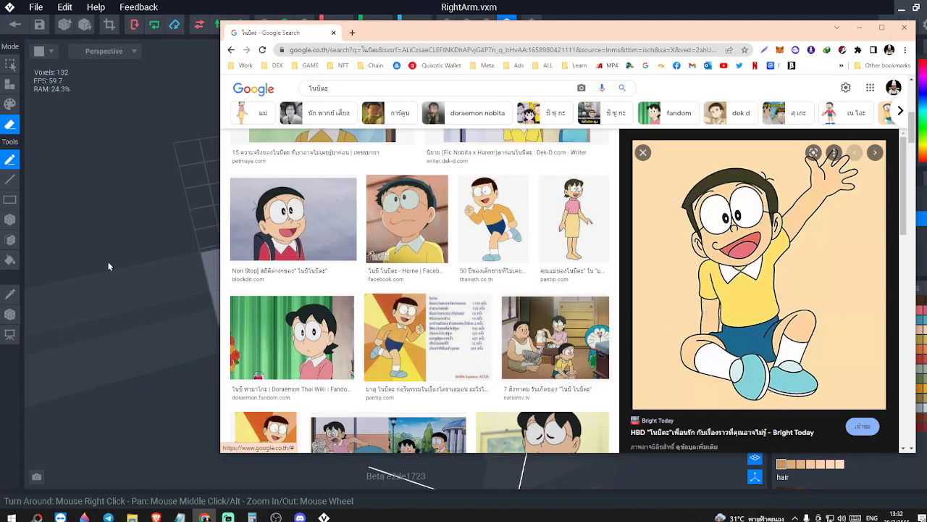
pyautogui.click(124, 266)
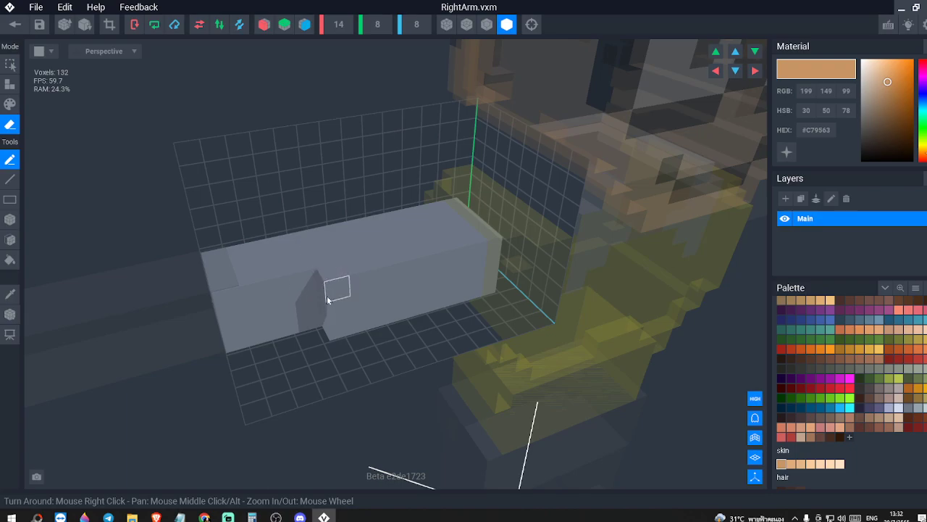
# - Fill the whole RightArm with the copied hex colour #E6E257, save the part and return to the rig
pyautogui.click(11, 259)
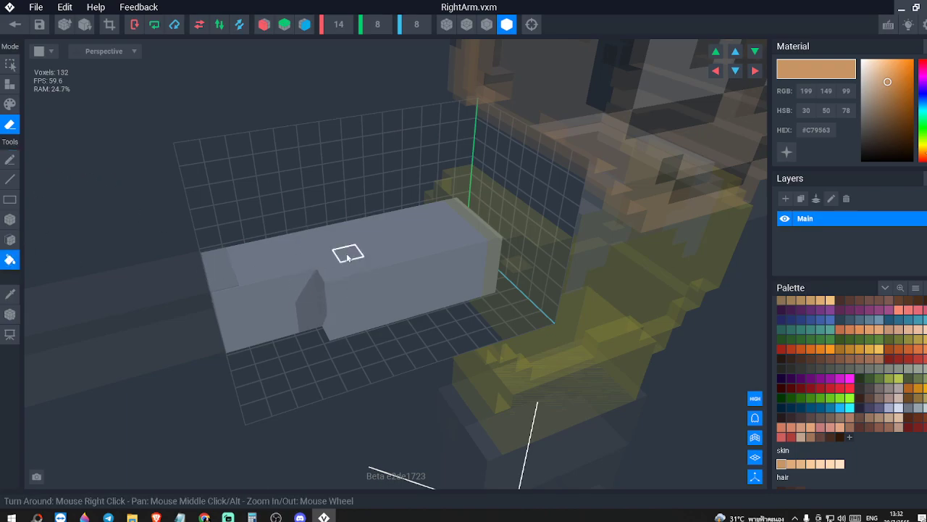
pyautogui.click(347, 258)
pyautogui.hotkey('ctrl', 'z')
pyautogui.click(11, 106)
pyautogui.click(366, 242)
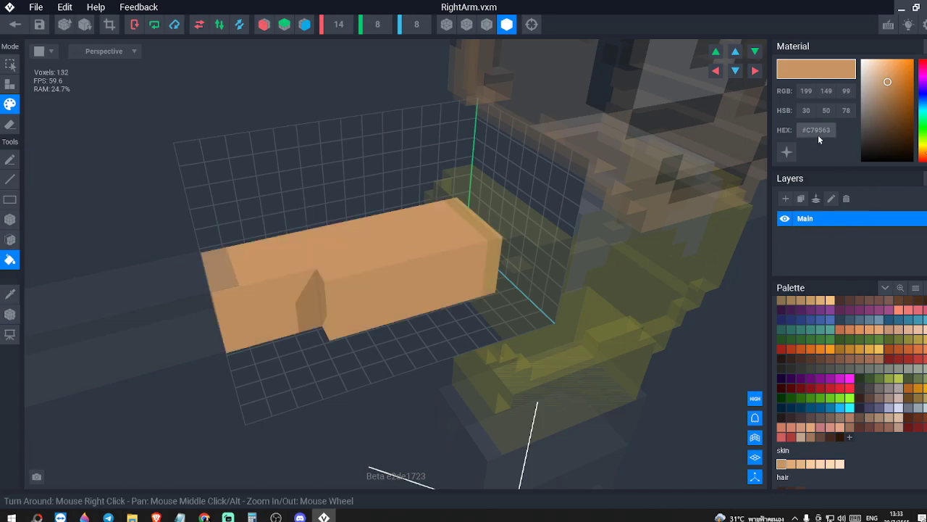
pyautogui.click(817, 132)
pyautogui.rightClick(819, 132)
pyautogui.click(833, 154)
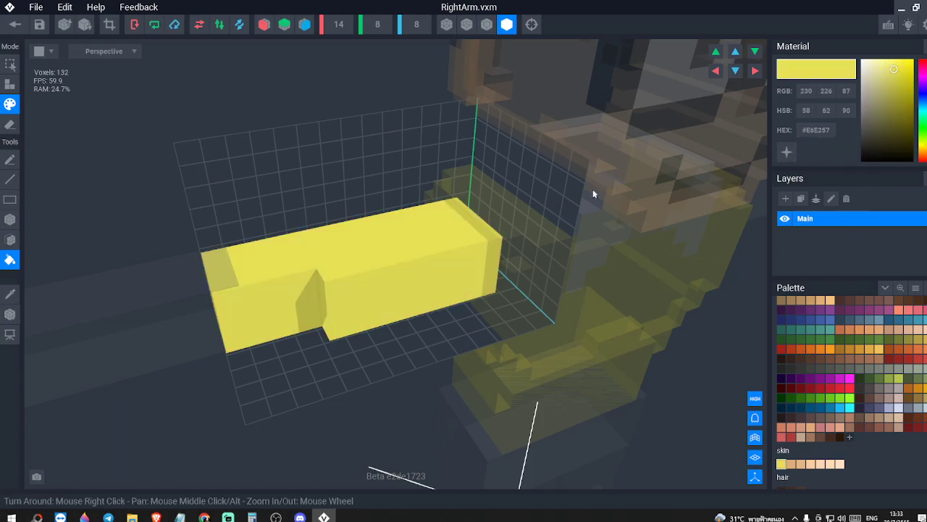
pyautogui.click(14, 25)
pyautogui.click(391, 191)
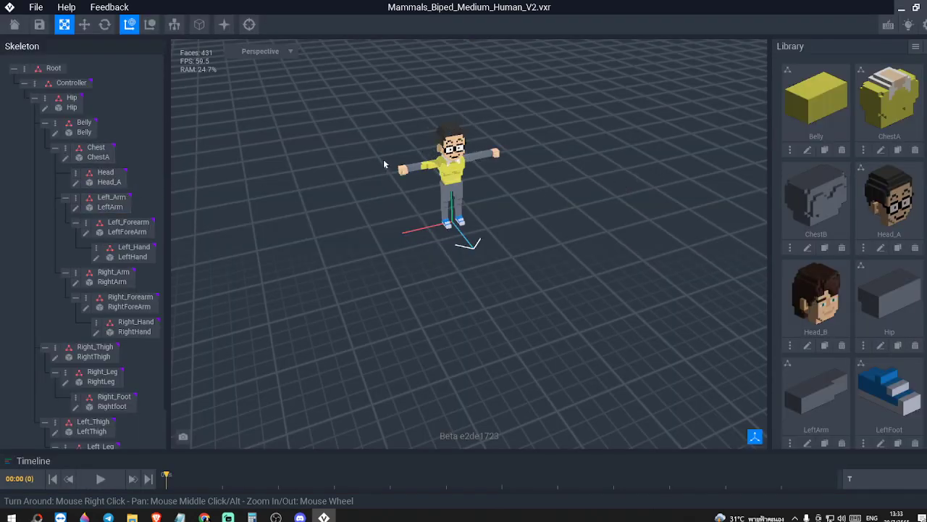
# - Open the LeftArm part, fill it with the copied hex colour #E6E257 and save it back to the rig
pyautogui.moveTo(616, 206); pyautogui.dragTo(503, 211, button='right')
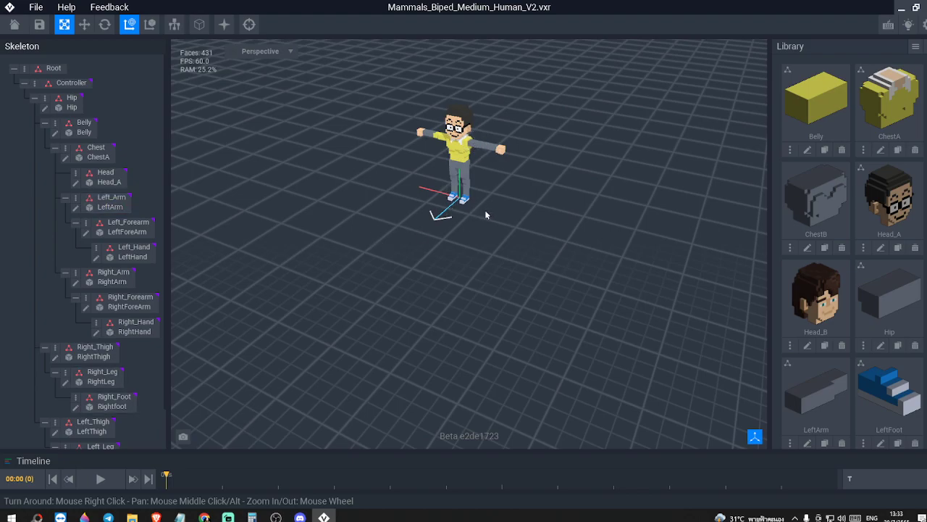
pyautogui.click(76, 208)
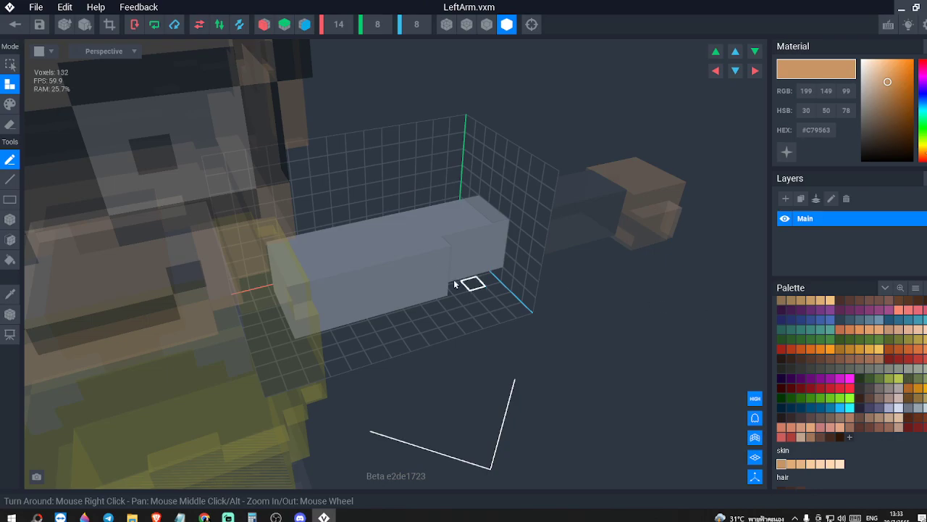
pyautogui.click(9, 104)
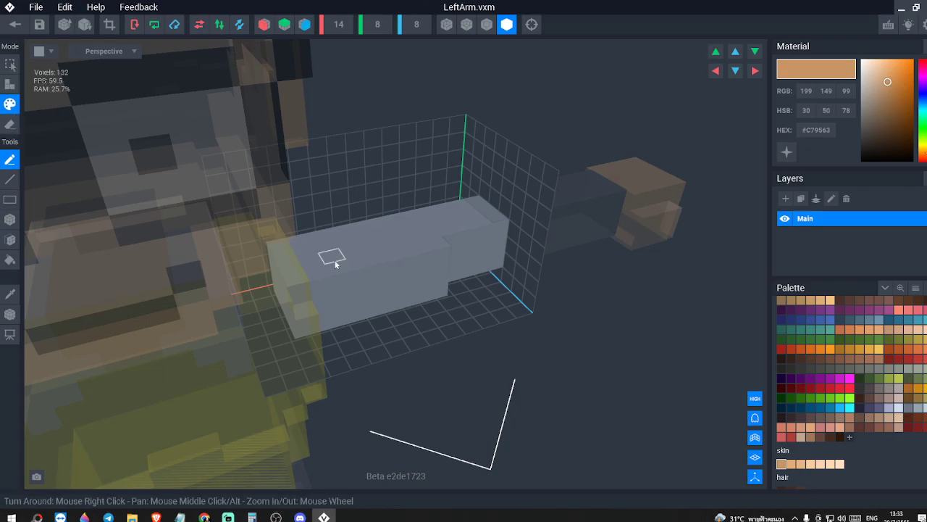
pyautogui.rightClick(820, 134)
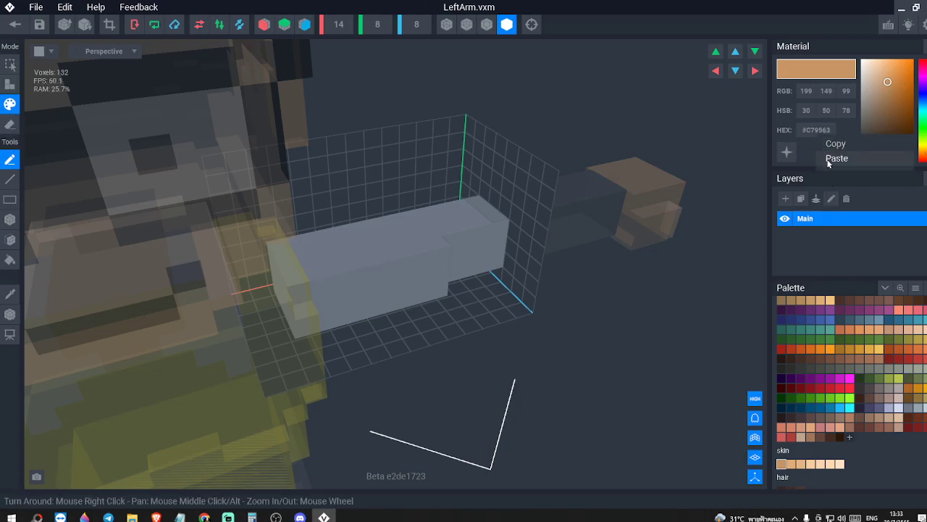
pyautogui.click(833, 157)
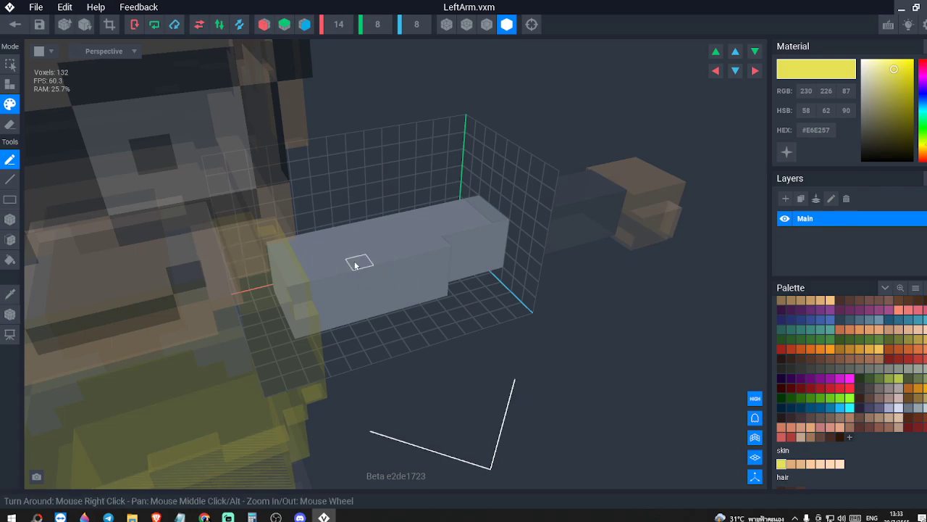
pyautogui.click(9, 260)
pyautogui.click(362, 273)
pyautogui.moveTo(362, 273); pyautogui.dragTo(177, 121, button='right')
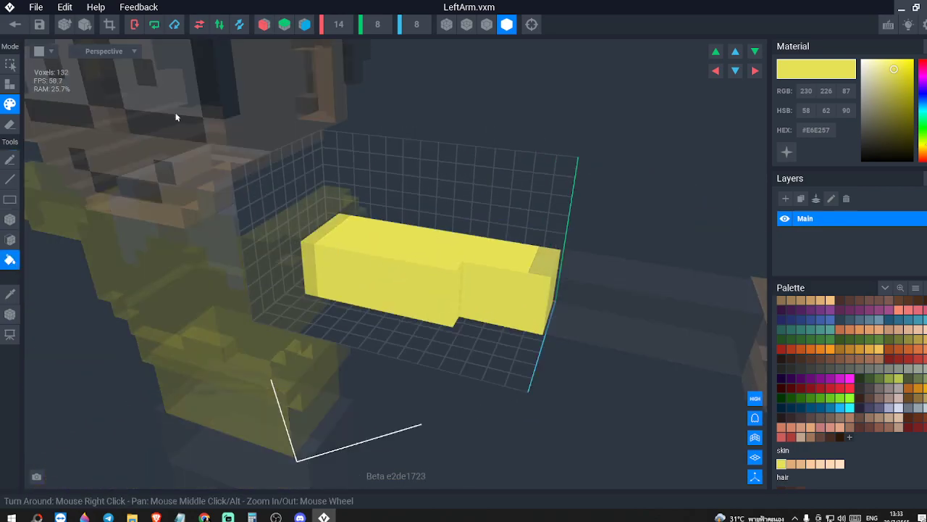
pyautogui.click(15, 24)
pyautogui.click(364, 187)
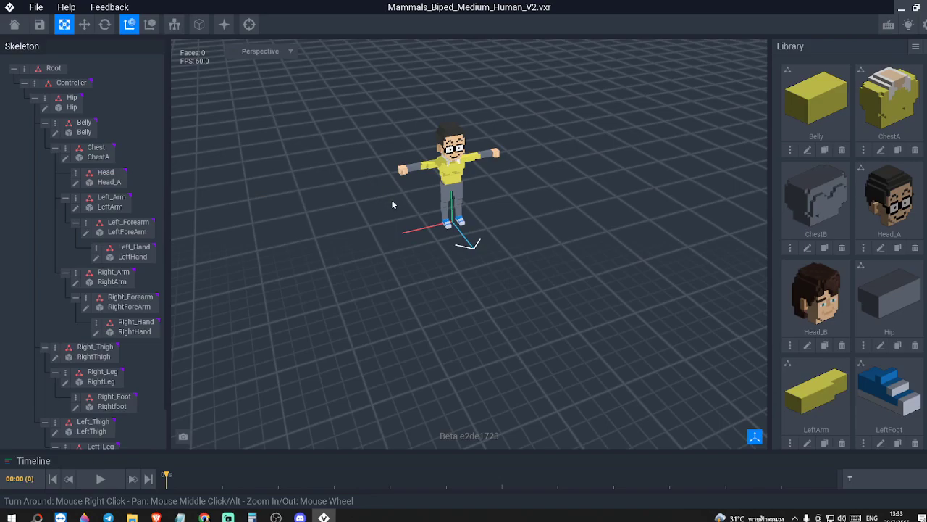
# - Sample the face's skin colour in Head_A, copy its hex code #F9CC9F and return to the rig
pyautogui.moveTo(437, 220); pyautogui.dragTo(477, 192, button='right')
pyautogui.moveTo(477, 191); pyautogui.dragTo(478, 239, button='middle')
pyautogui.scroll(4, 475, 285)
pyautogui.moveTo(434, 273)
pyautogui.mouseDown(button='right')
pyautogui.moveTo(464, 269)
pyautogui.moveTo(442, 271)
pyautogui.mouseUp(button='right')
pyautogui.moveTo(555, 170); pyautogui.dragTo(520, 257, button='middle')
pyautogui.doubleClick(465, 251)
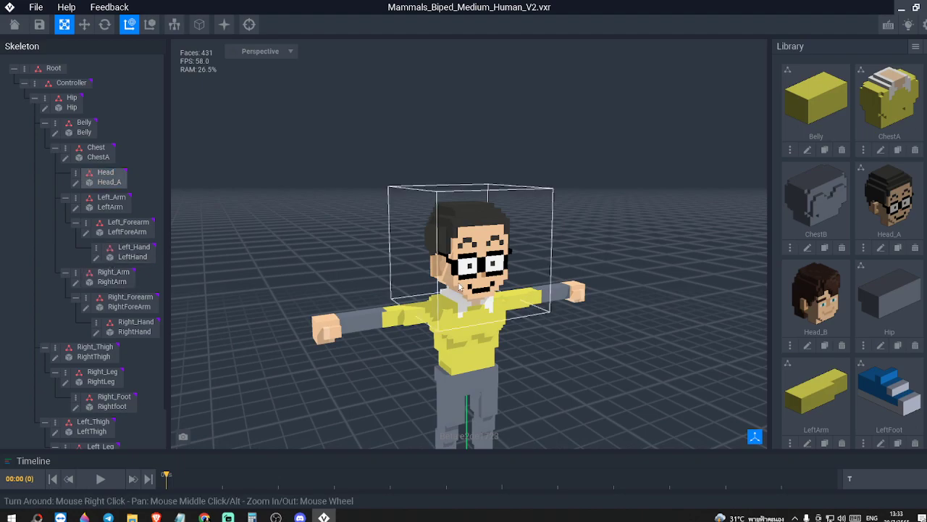
pyautogui.click(76, 182)
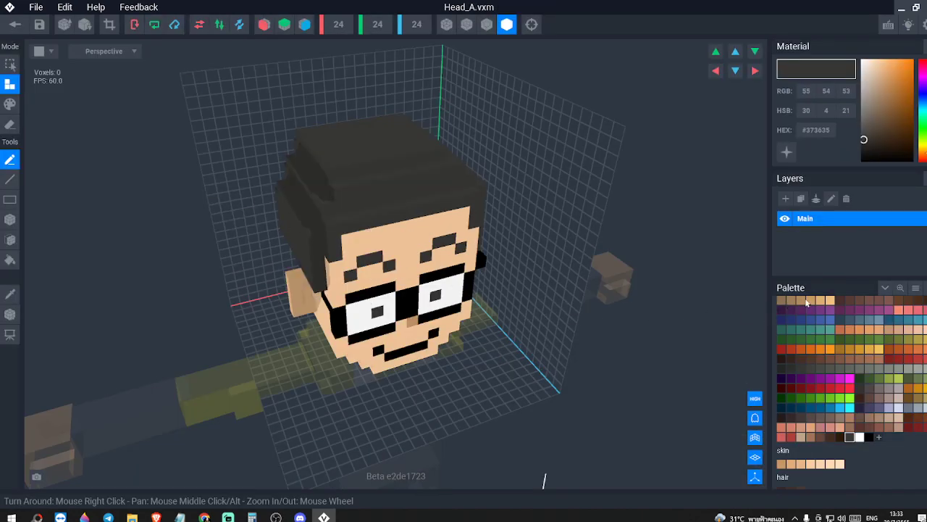
pyautogui.click(10, 295)
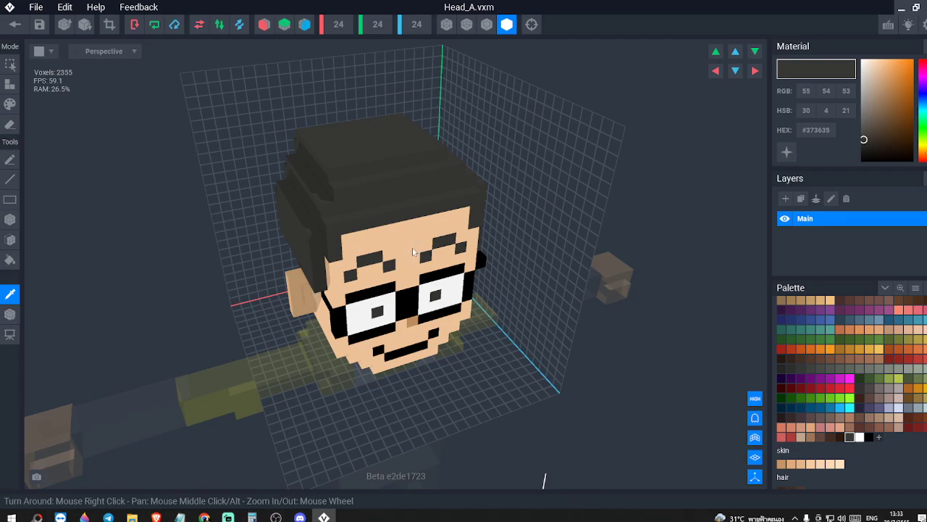
pyautogui.click(417, 252)
pyautogui.doubleClick(816, 132)
pyautogui.rightClick(816, 133)
pyautogui.click(829, 144)
pyautogui.click(22, 29)
pyautogui.click(392, 194)
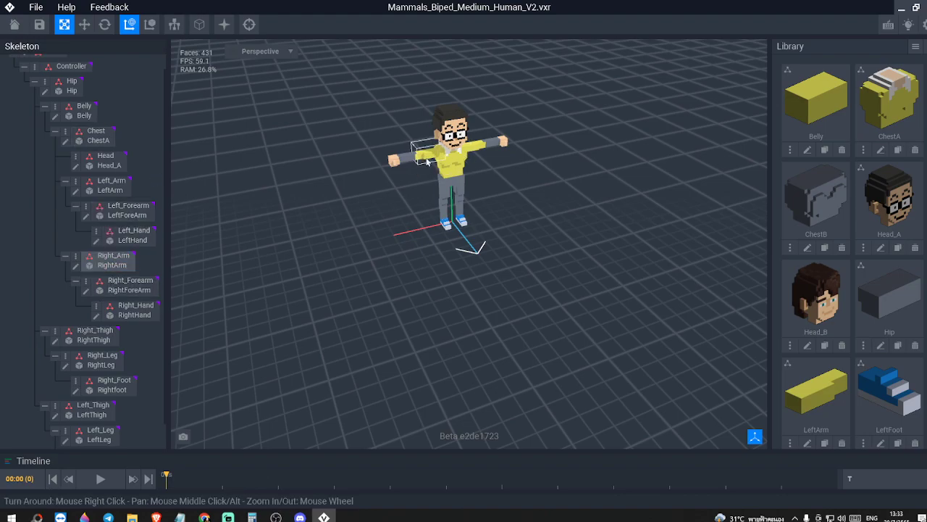
# - Reopen RightArm and paint the top, front and end of its narrower outer section with the copied skin colour #F9CC9F
pyautogui.click(76, 265)
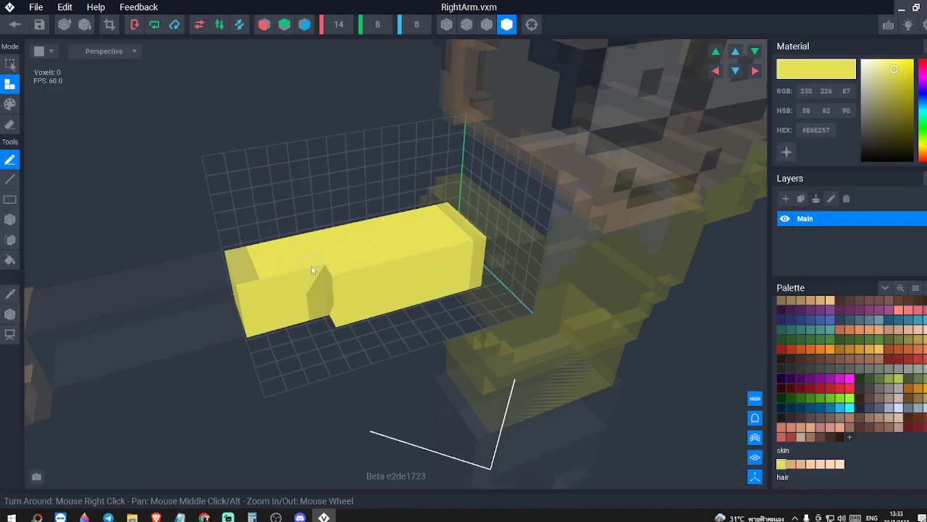
pyautogui.click(9, 106)
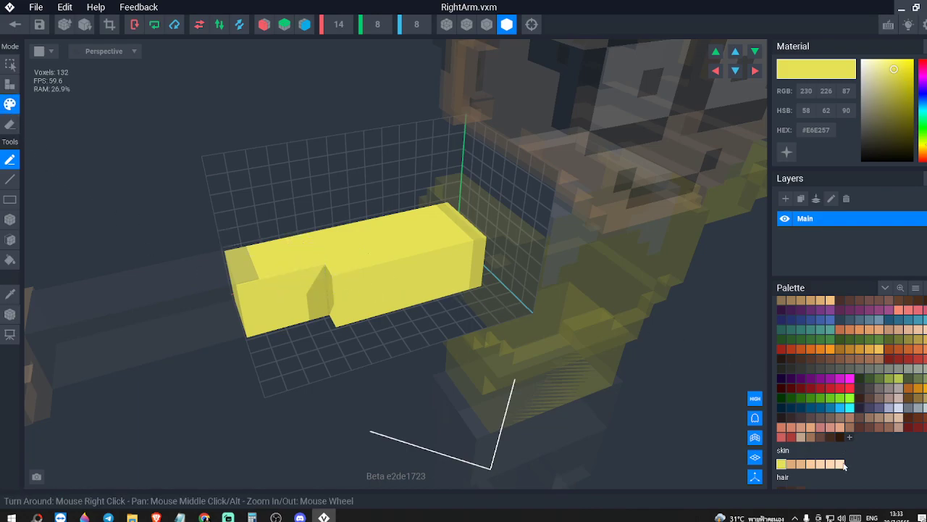
pyautogui.rightClick(811, 136)
pyautogui.click(820, 154)
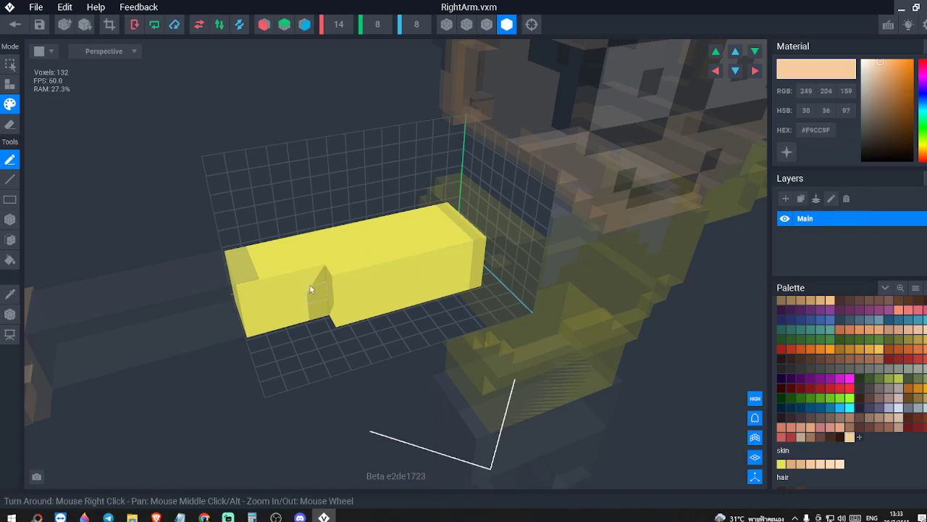
pyautogui.moveTo(303, 250); pyautogui.dragTo(328, 304)
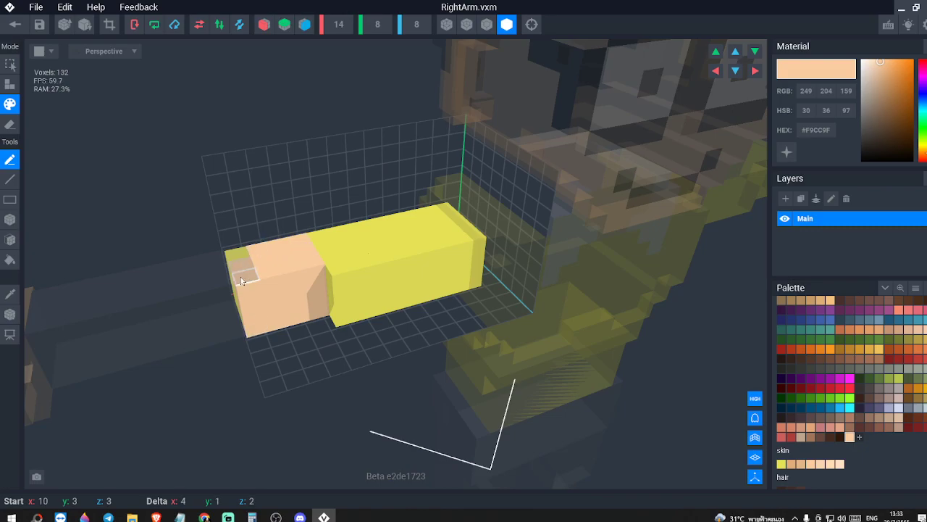
pyautogui.moveTo(241, 280); pyautogui.dragTo(232, 261)
# - Paint the remaining back and underside voxels of RightArm's outer section in the skin colour and save the part
pyautogui.moveTo(217, 285); pyautogui.dragTo(439, 342, button='right')
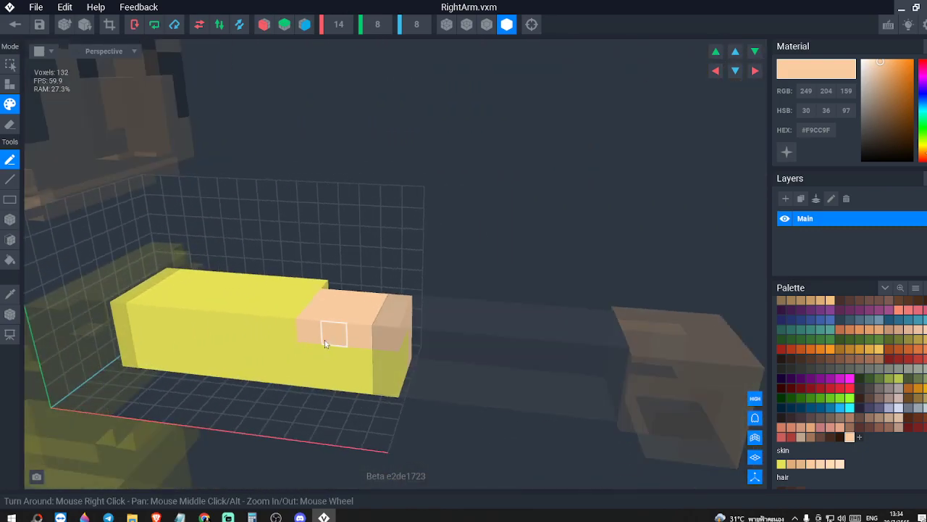
pyautogui.moveTo(312, 353); pyautogui.dragTo(316, 374)
pyautogui.moveTo(403, 353); pyautogui.dragTo(388, 363)
pyautogui.moveTo(391, 360); pyautogui.dragTo(383, 339, button='right')
pyautogui.moveTo(303, 409); pyautogui.dragTo(354, 403)
pyautogui.moveTo(348, 414); pyautogui.dragTo(527, 351, button='right')
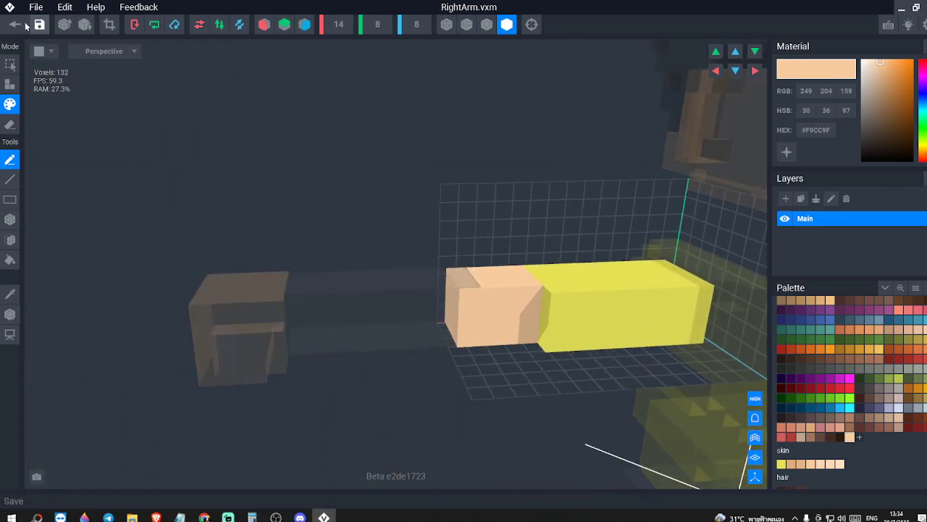
pyautogui.click(15, 25)
pyautogui.click(366, 188)
# - Open the RightForeArm part, fill it with the copied skin colour #F9CC9F and save it back to the rig
pyautogui.scroll(4, 416, 299)
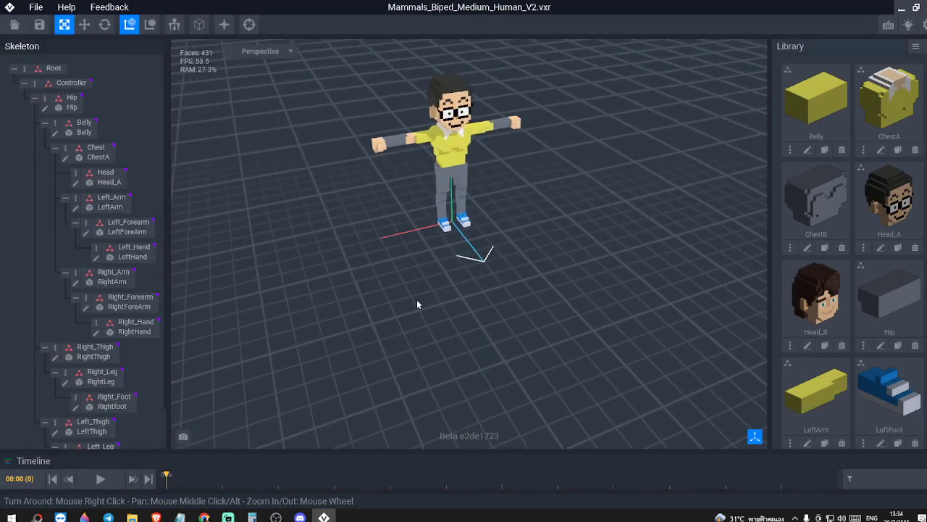
pyautogui.scroll(-2, 154, 221)
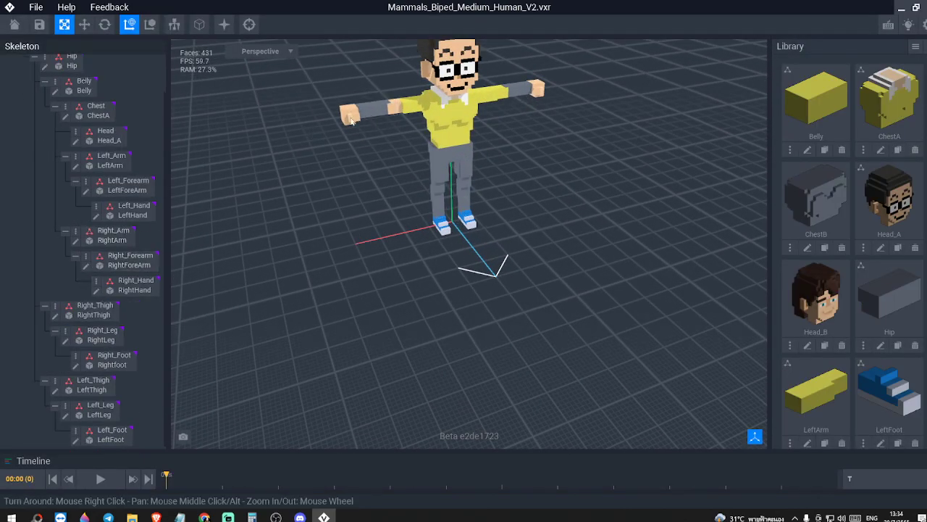
pyautogui.click(86, 265)
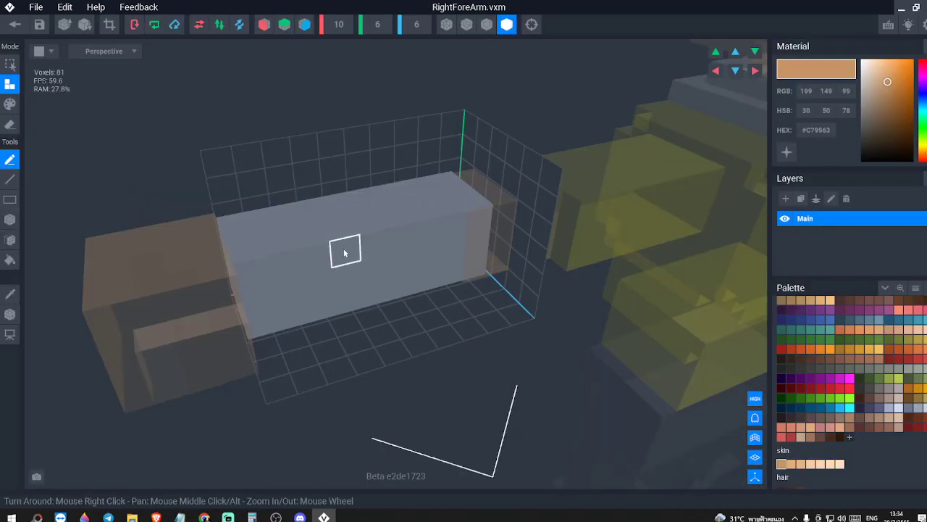
pyautogui.click(10, 260)
pyautogui.click(11, 105)
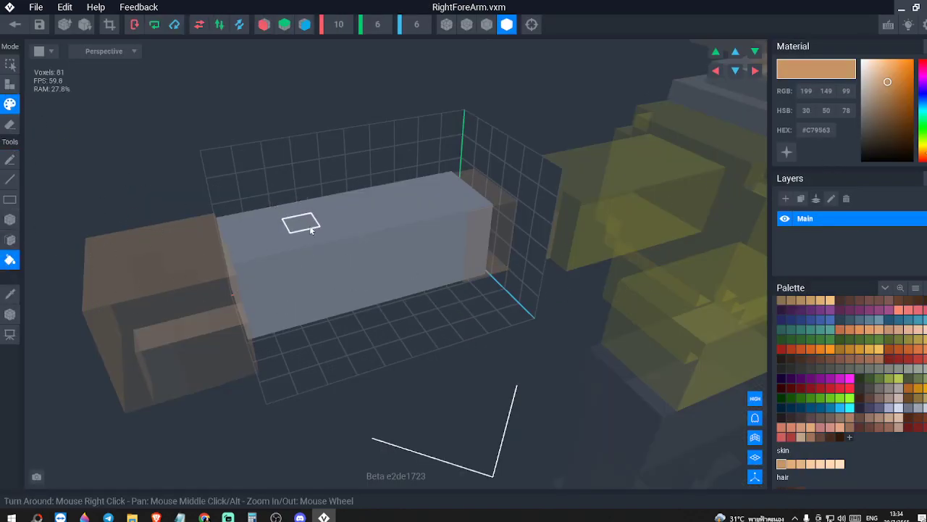
pyautogui.click(403, 246)
pyautogui.rightClick(817, 132)
pyautogui.click(828, 156)
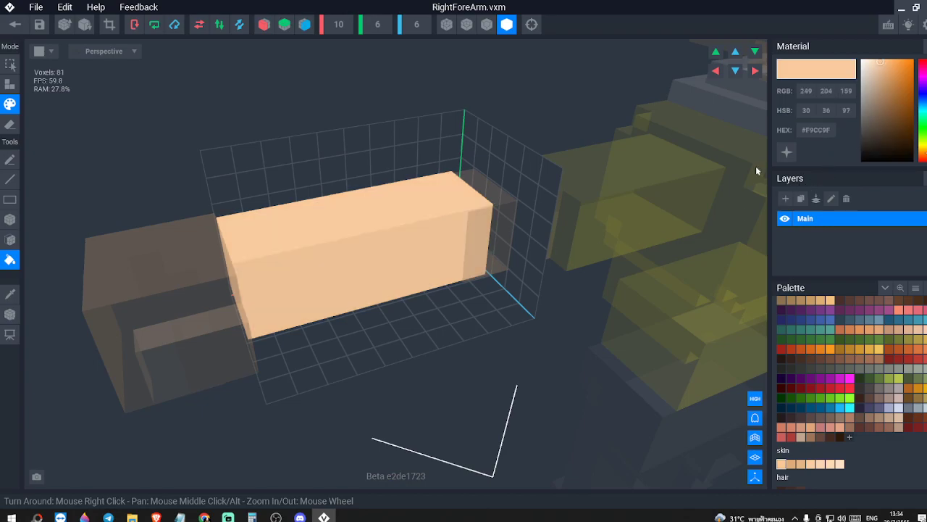
pyautogui.click(15, 24)
pyautogui.click(323, 187)
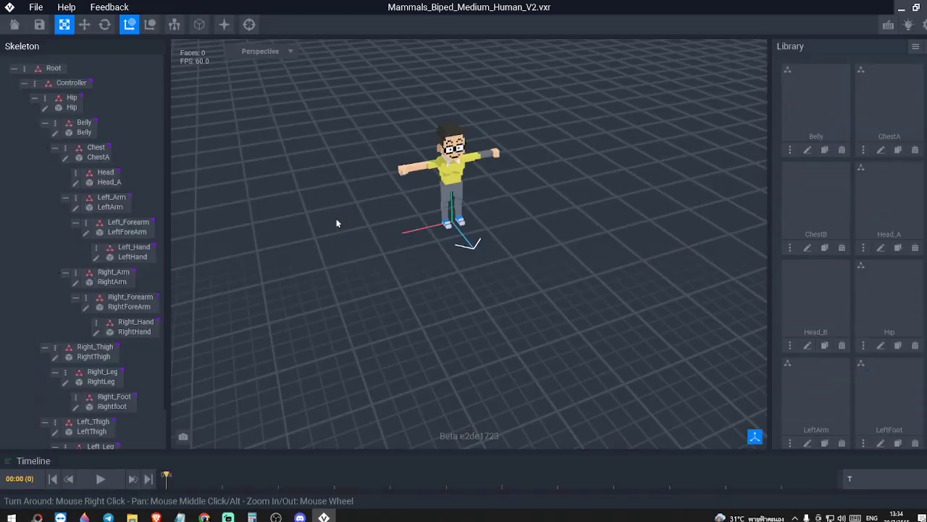
# - Open the LeftArm part, switch to single-voxel painting and set the colour to the copied skin tone #F9CC9F
pyautogui.moveTo(383, 195); pyautogui.dragTo(355, 172, button='right')
pyautogui.scroll(5, 493, 168)
pyautogui.moveTo(493, 168); pyautogui.dragTo(482, 257, button='middle')
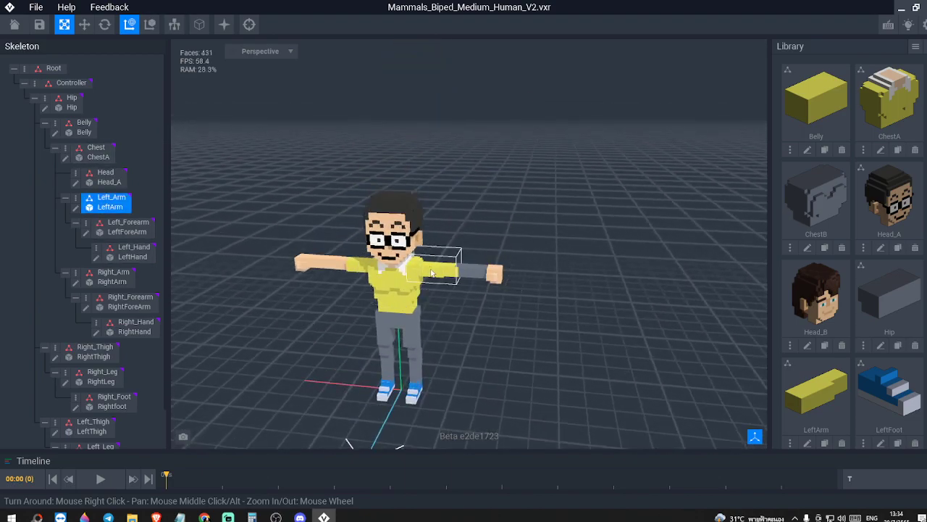
pyautogui.click(78, 208)
pyautogui.moveTo(470, 238); pyautogui.dragTo(429, 250, button='right')
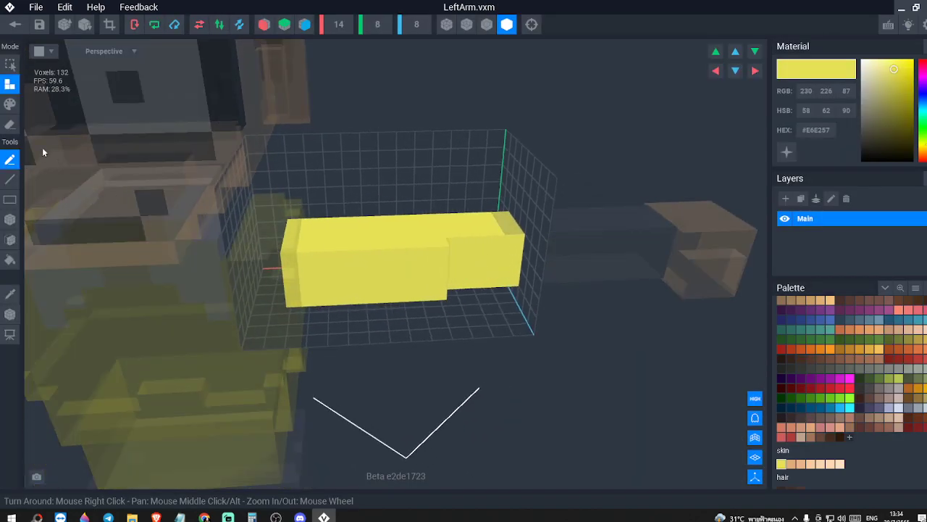
pyautogui.click(10, 105)
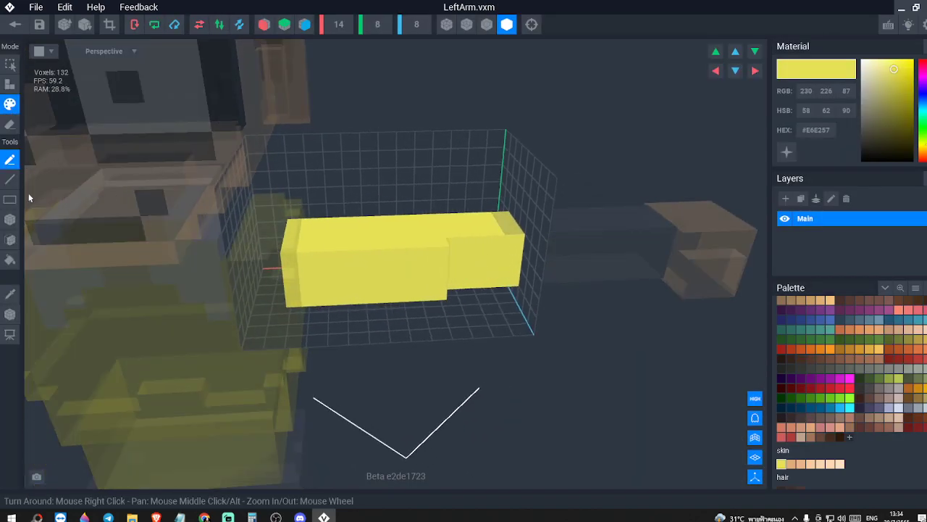
pyautogui.click(11, 259)
pyautogui.click(10, 159)
pyautogui.click(850, 438)
pyautogui.rightClick(810, 134)
pyautogui.click(824, 155)
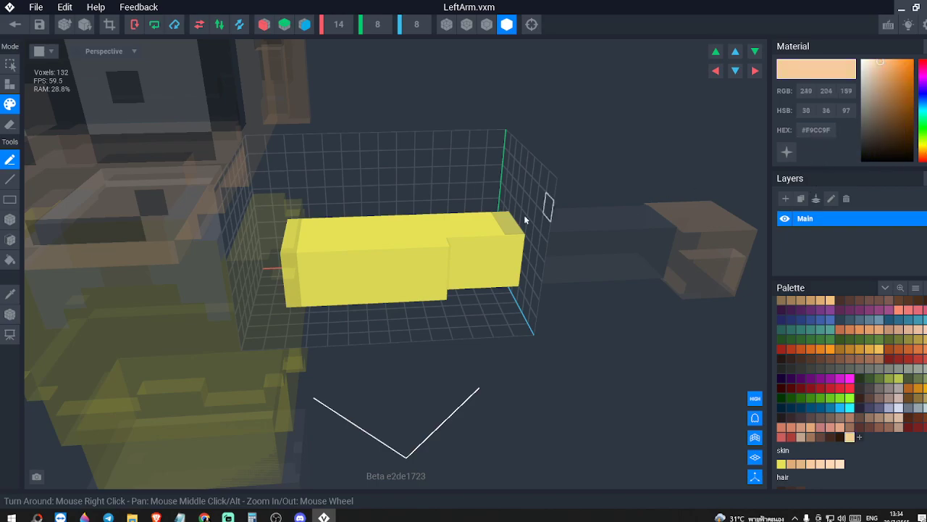
# - Paint all sides of LeftArm's narrower outer section in the skin colour and save the part back to the rig
pyautogui.click(467, 249)
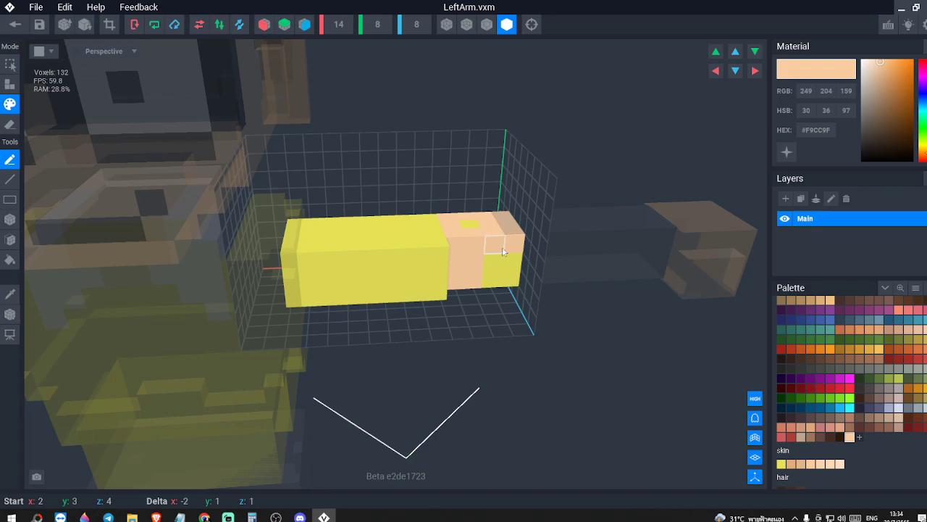
pyautogui.moveTo(468, 262); pyautogui.dragTo(470, 202, button='right')
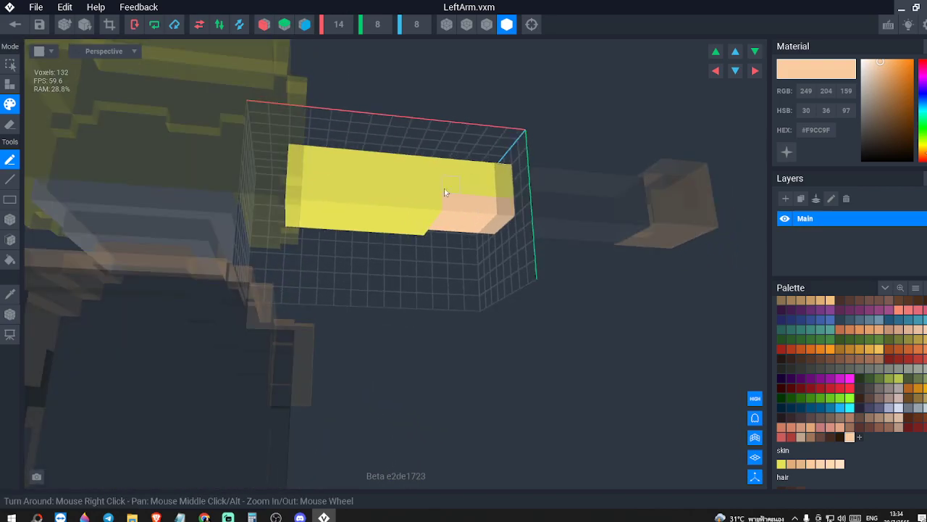
pyautogui.moveTo(451, 202); pyautogui.dragTo(453, 165)
pyautogui.moveTo(498, 204)
pyautogui.mouseDown(button='right')
pyautogui.moveTo(429, 171)
pyautogui.moveTo(509, 157)
pyautogui.mouseUp(button='right')
pyautogui.click(465, 153)
pyautogui.click(17, 29)
pyautogui.click(393, 190)
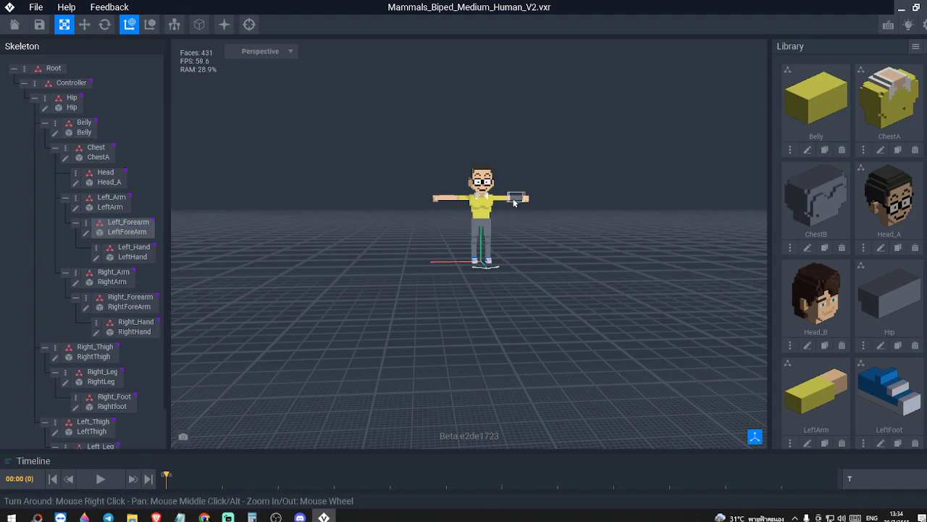
# - Open the LeftForeArm part, fill it with the copied skin colour #F9CC9F and save it back to the rig
pyautogui.click(86, 234)
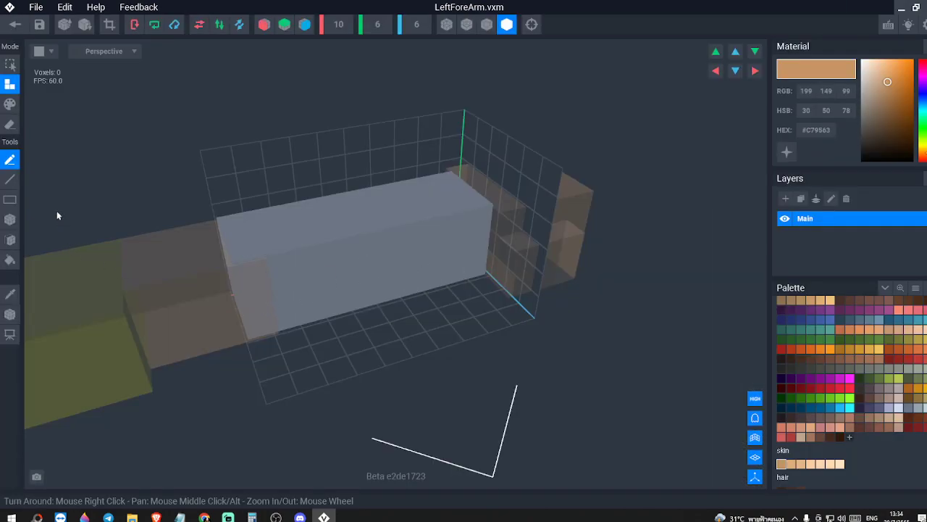
pyautogui.click(10, 260)
pyautogui.click(10, 105)
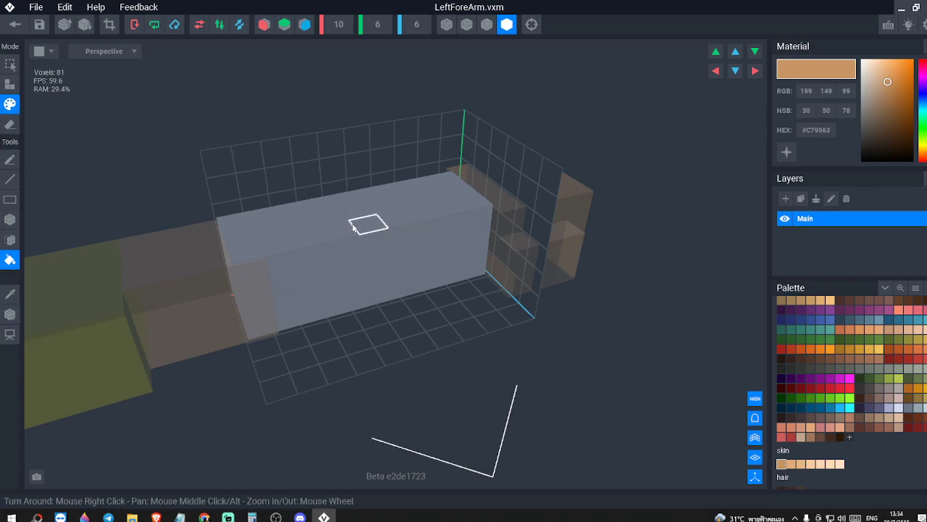
pyautogui.click(354, 228)
pyautogui.rightClick(829, 130)
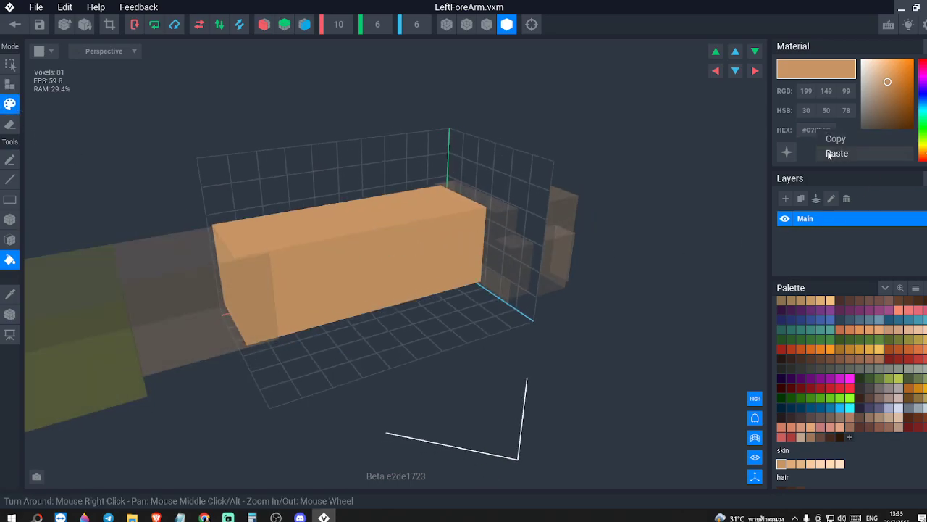
pyautogui.click(833, 151)
pyautogui.click(439, 235)
pyautogui.click(15, 24)
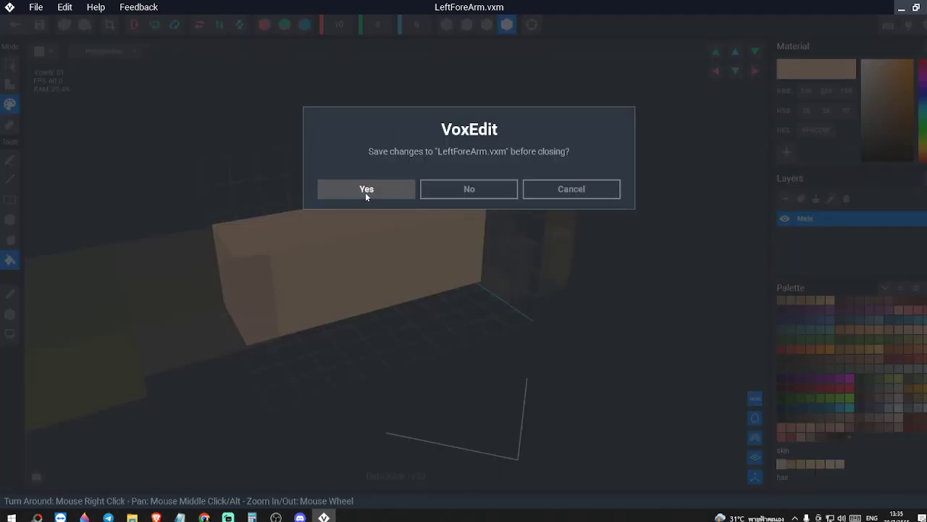
pyautogui.click(366, 194)
# - Examine the assembled character's arms and shirt in the rig from above, below and the front
pyautogui.moveTo(423, 225); pyautogui.dragTo(479, 206, button='right')
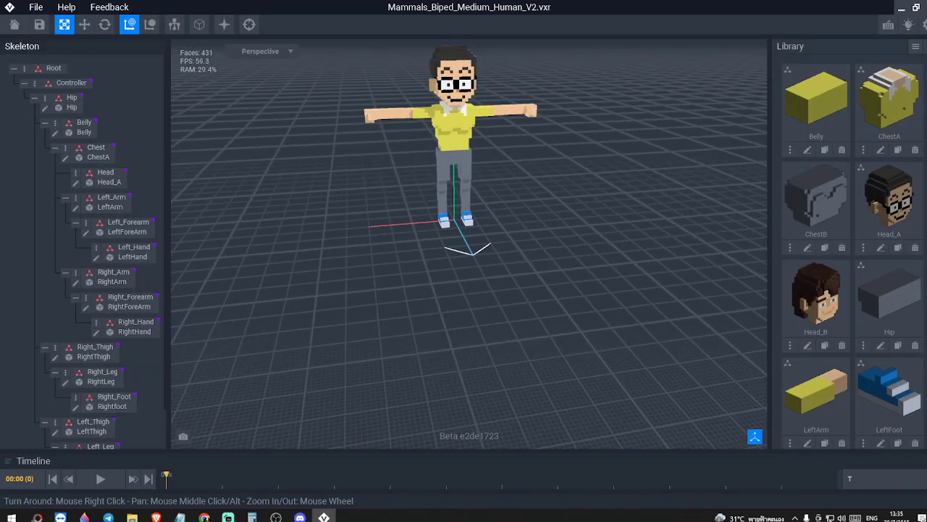
pyautogui.moveTo(479, 206); pyautogui.dragTo(500, 332, button='middle')
pyautogui.moveTo(500, 332); pyautogui.dragTo(500, 216, button='right')
pyautogui.moveTo(500, 216); pyautogui.dragTo(504, 265, button='middle')
pyautogui.moveTo(504, 265); pyautogui.dragTo(512, 316, button='right')
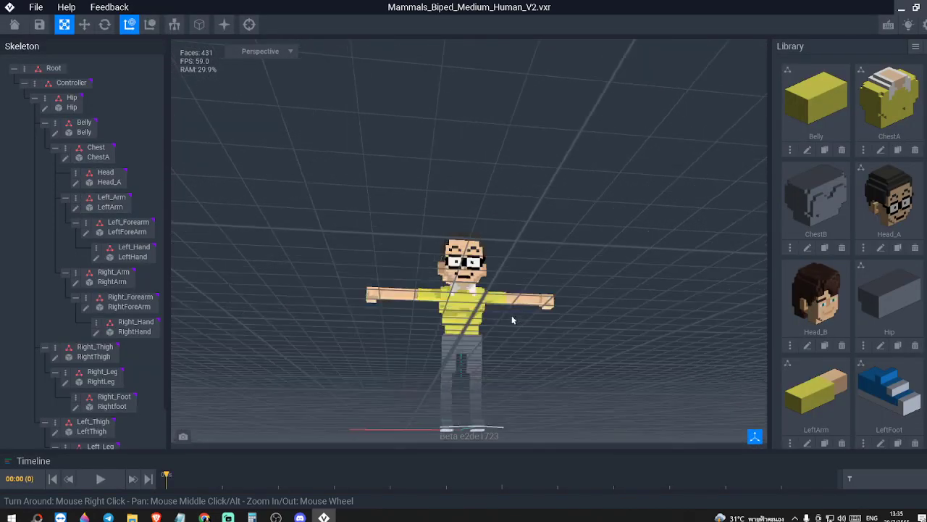
pyautogui.scroll(4, 511, 315)
pyautogui.moveTo(511, 315); pyautogui.dragTo(512, 330, button='middle')
pyautogui.moveTo(503, 284); pyautogui.dragTo(486, 329, button='middle')
pyautogui.moveTo(486, 328); pyautogui.dragTo(493, 361, button='right')
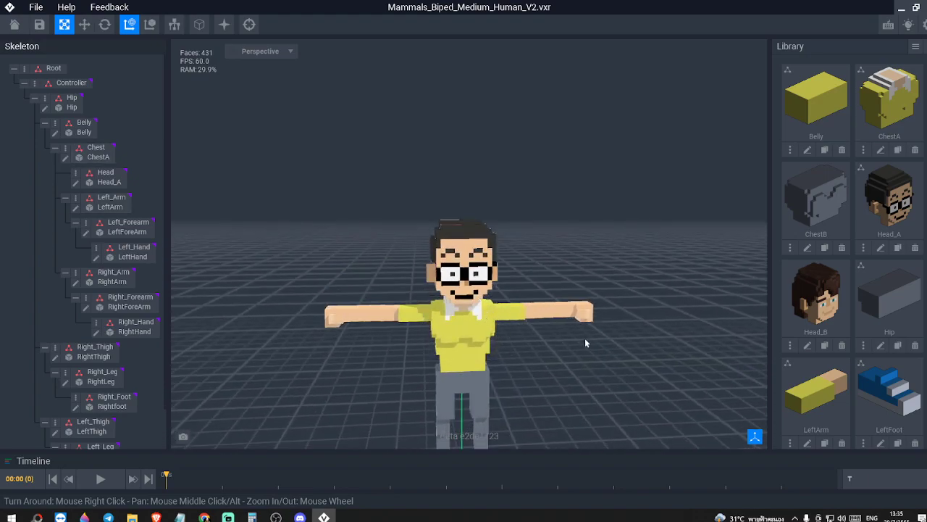
pyautogui.moveTo(478, 331); pyautogui.dragTo(576, 355, button='middle')
pyautogui.moveTo(576, 355); pyautogui.dragTo(602, 366, button='right')
pyautogui.moveTo(459, 324); pyautogui.dragTo(277, 147, button='middle')
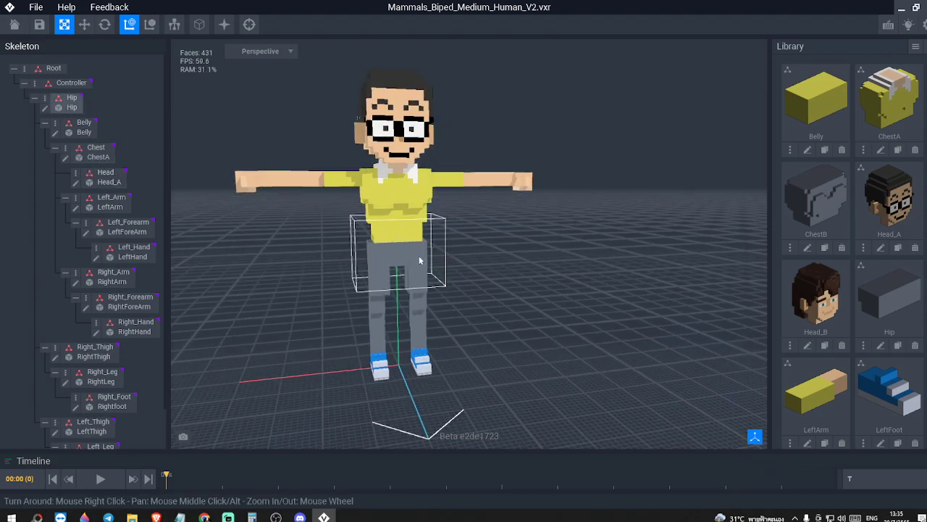
# - Open the Hip part and paint-fill its voxels with the blue #6379C7
pyautogui.click(45, 108)
pyautogui.scroll(1, 346, 303)
pyautogui.moveTo(331, 280); pyautogui.dragTo(366, 447, button='right')
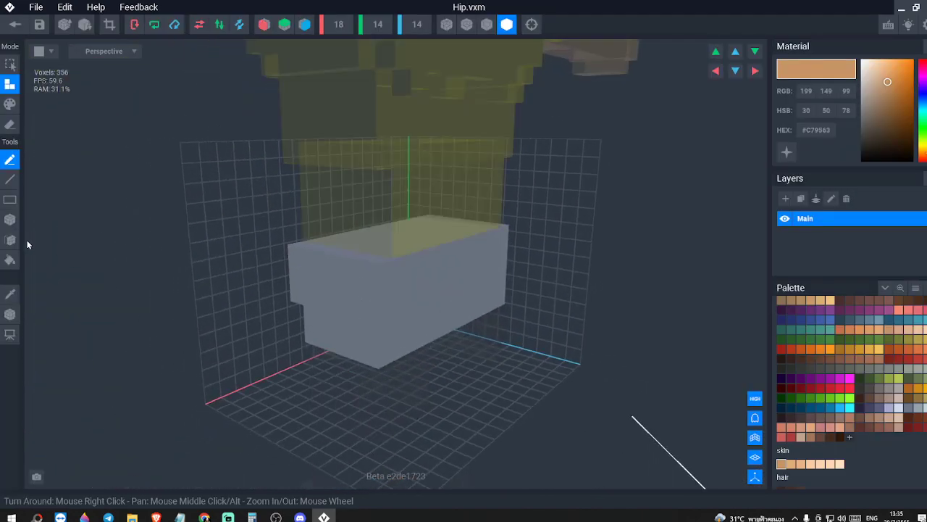
pyautogui.click(11, 260)
pyautogui.click(924, 97)
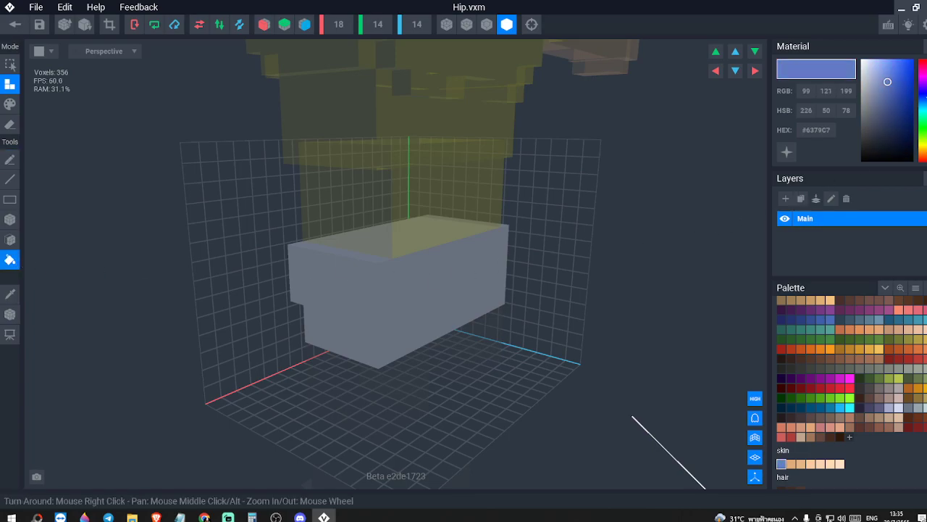
pyautogui.click(465, 293)
pyautogui.hotkey('ctrl', 'z')
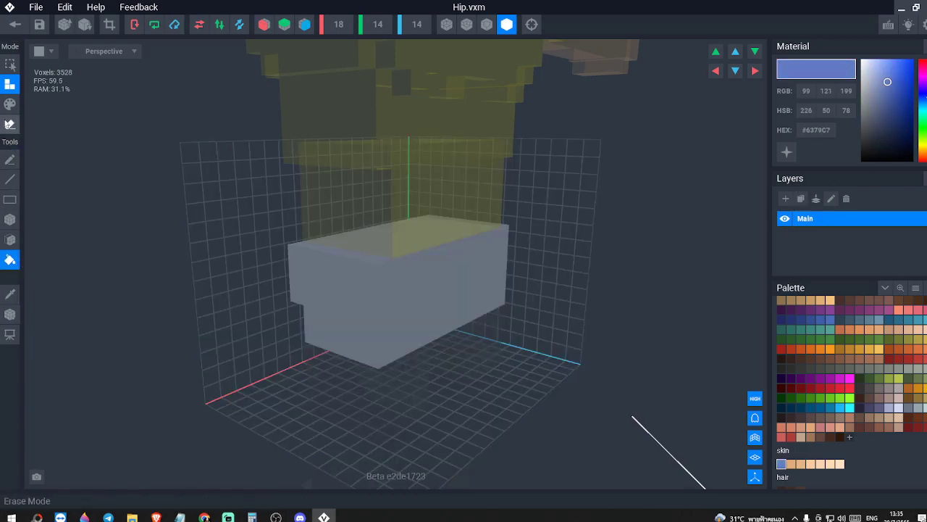
pyautogui.click(11, 104)
pyautogui.click(423, 278)
pyautogui.moveTo(377, 304); pyautogui.dragTo(535, 350, button='right')
# - Adjust the Hip's fill colour to the stronger blue #4D71E9, comparing it with the reference picture
pyautogui.hotkey('alt', 'Tab')
pyautogui.hotkey('alt', 'Tab')
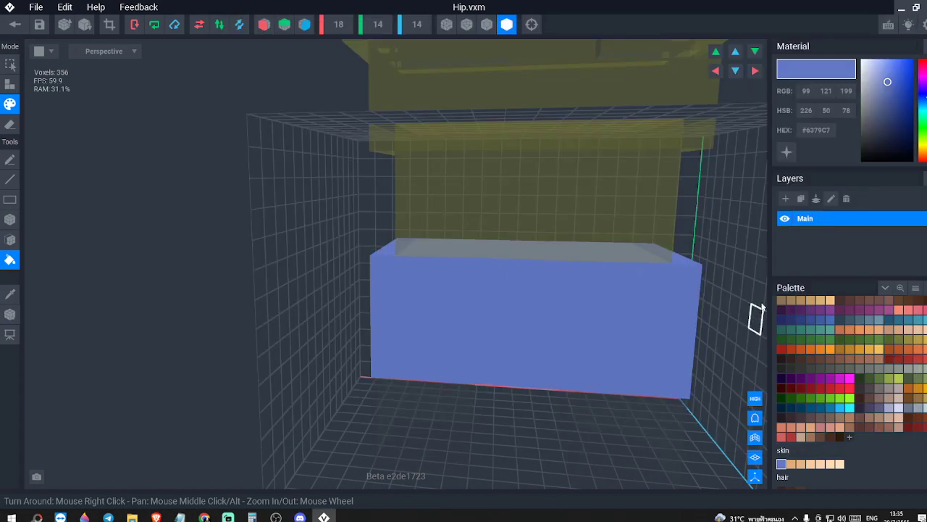
pyautogui.moveTo(888, 84)
pyautogui.mouseDown()
pyautogui.moveTo(901, 81)
pyautogui.moveTo(893, 75)
pyautogui.mouseUp()
pyautogui.hotkey('alt', 'Tab')
pyautogui.hotkey('alt', 'Tab')
pyautogui.hotkey('alt', 'Tab')
pyautogui.hotkey('alt', 'Tab')
pyautogui.hotkey('alt', 'Tab')
pyautogui.hotkey('alt', 'Tab')
pyautogui.moveTo(892, 77); pyautogui.dragTo(894, 68)
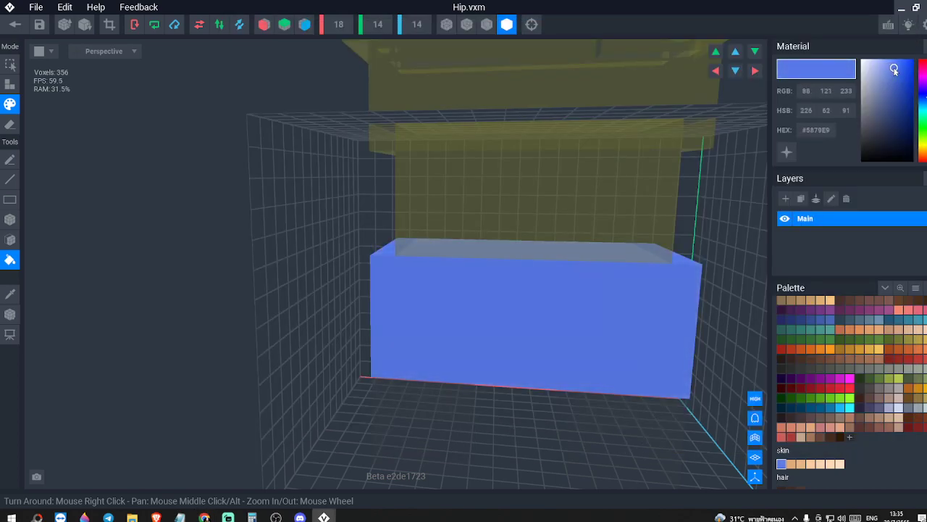
pyautogui.hotkey('alt', 'Tab')
pyautogui.hotkey('alt', 'Tab')
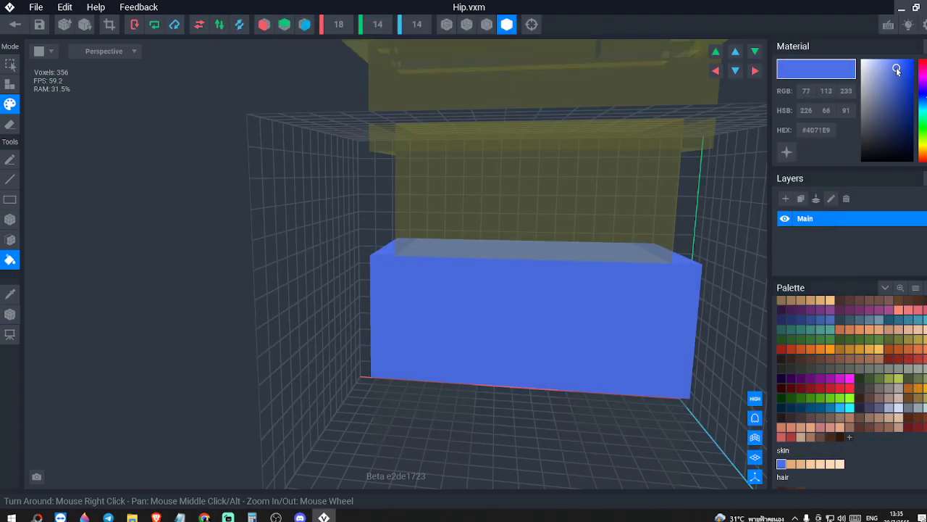
# - Display the blue Hip with outlined edges, check its sides and save the part back to the rig
pyautogui.moveTo(522, 293); pyautogui.dragTo(496, 124, button='right')
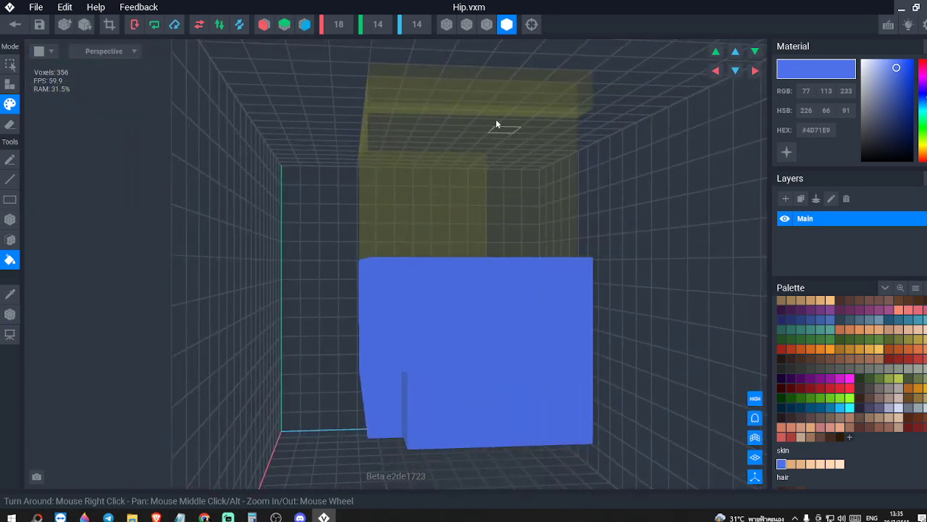
pyautogui.click(486, 30)
pyautogui.scroll(-3, 534, 224)
pyautogui.moveTo(537, 232); pyautogui.dragTo(531, 256, button='right')
pyautogui.moveTo(412, 229); pyautogui.dragTo(414, 234, button='right')
pyautogui.click(16, 25)
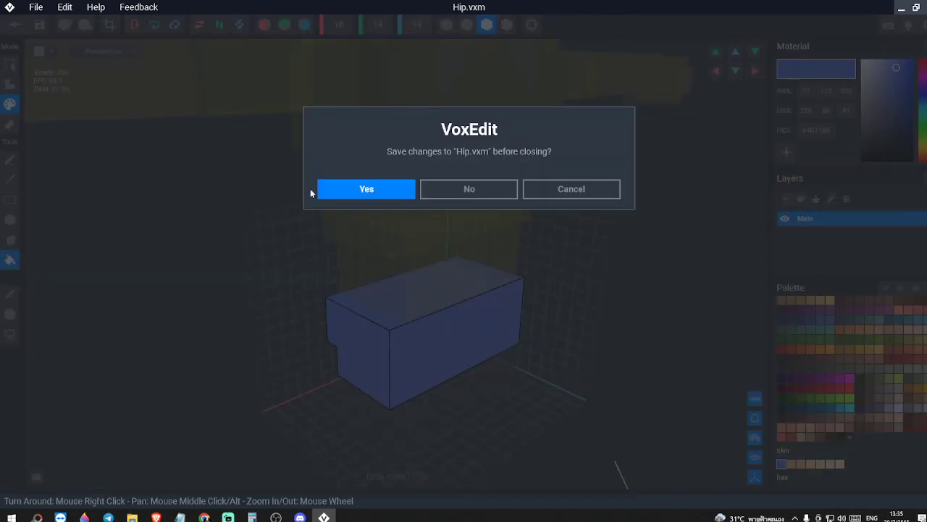
pyautogui.click(359, 194)
# - Open the character's RightThigh part for editing
pyautogui.scroll(6, 492, 290)
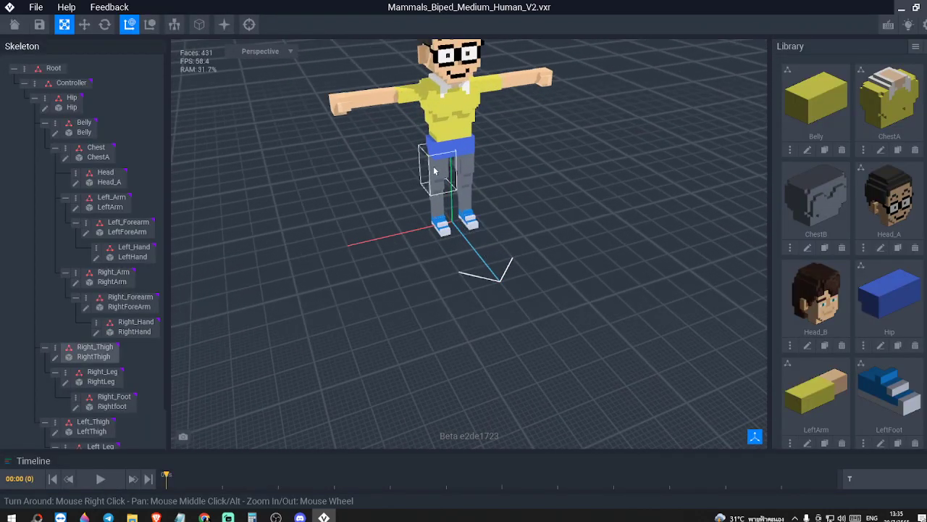
pyautogui.click(434, 169)
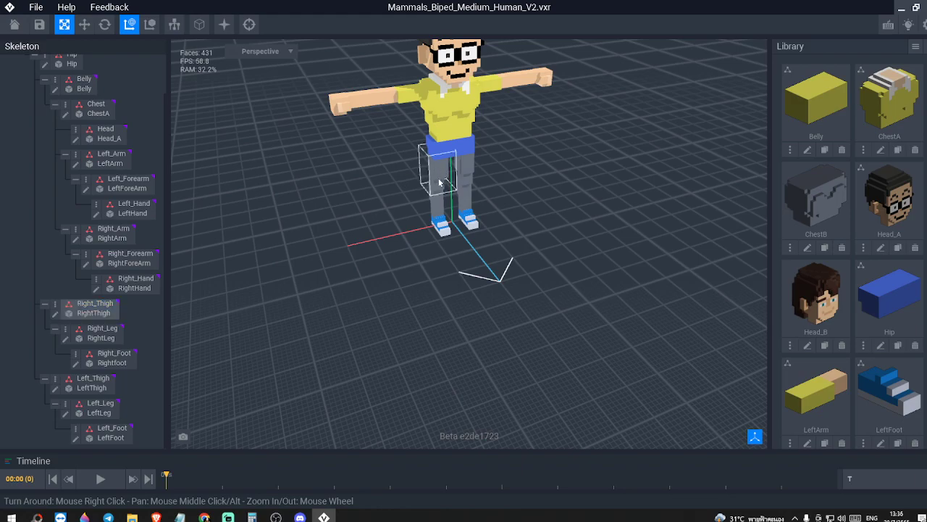
pyautogui.click(55, 316)
pyautogui.click(10, 259)
pyautogui.click(344, 248)
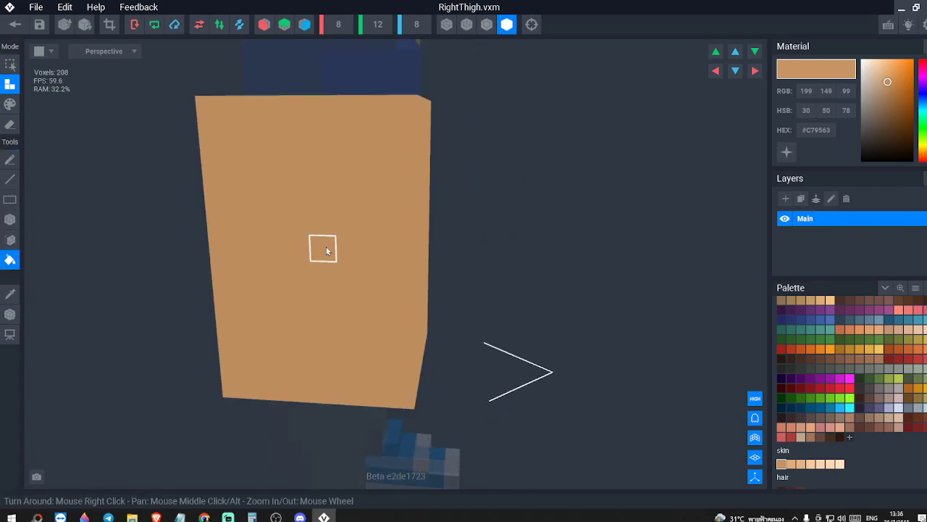
pyautogui.hotkey('ctrl', 'z')
# - Set the colour to the copied skin tone #F9CC9F and switch to painting single voxels with the Pen tool
pyautogui.click(816, 126)
pyautogui.rightClick(816, 130)
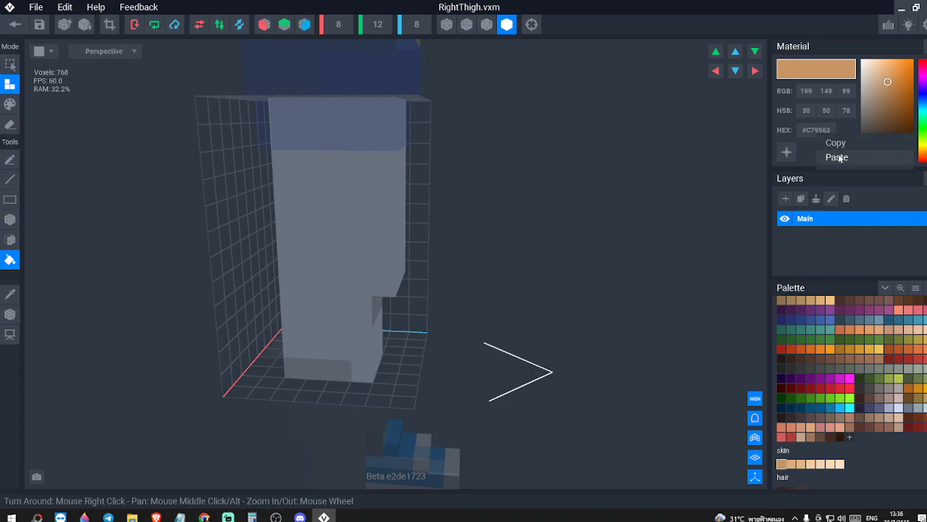
pyautogui.click(834, 157)
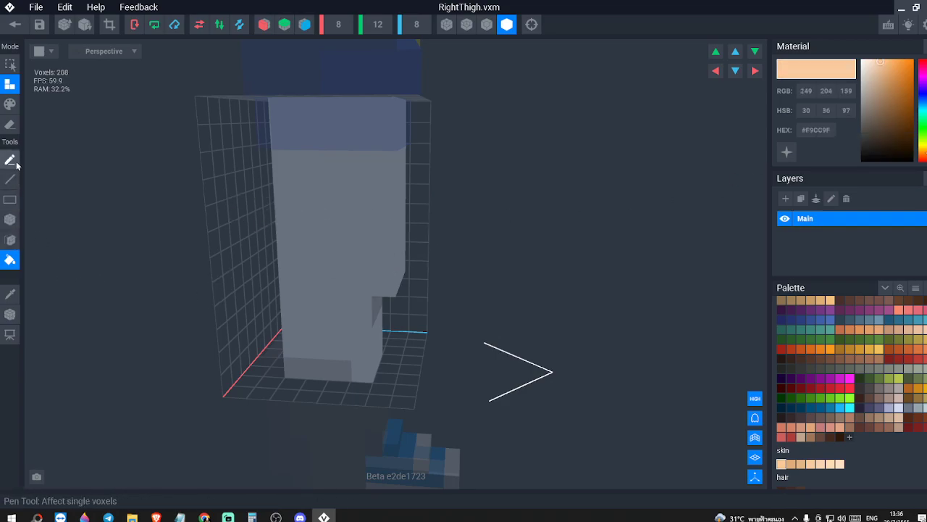
pyautogui.moveTo(405, 308); pyautogui.dragTo(321, 310, button='right')
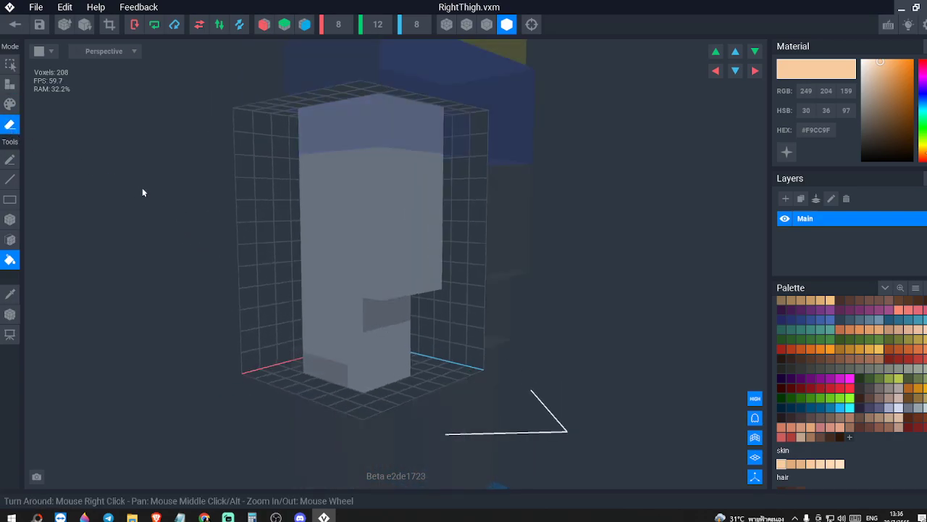
pyautogui.click(19, 105)
pyautogui.click(15, 160)
# - Paint all sides of RightThigh's narrower lower section with the skin colour #F9CC9F
pyautogui.moveTo(326, 307); pyautogui.dragTo(403, 312)
pyautogui.moveTo(464, 312); pyautogui.dragTo(362, 309, button='right')
pyautogui.moveTo(410, 308); pyautogui.dragTo(462, 310)
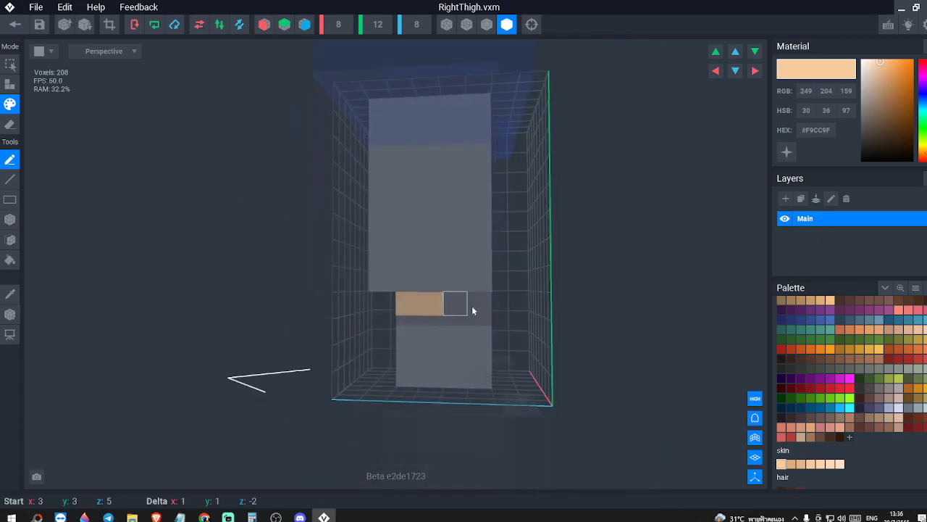
pyautogui.moveTo(348, 362); pyautogui.dragTo(417, 359, button='right')
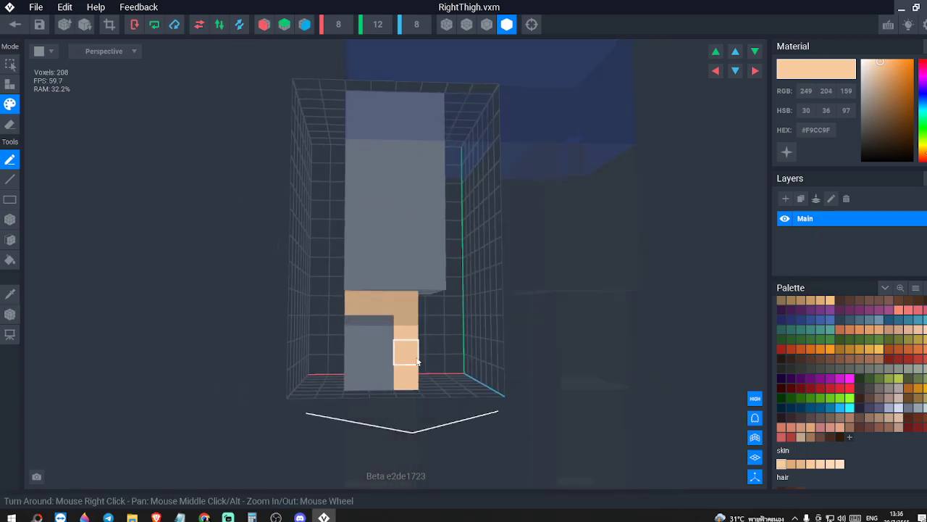
pyautogui.moveTo(376, 325)
pyautogui.mouseDown()
pyautogui.moveTo(352, 371)
pyautogui.moveTo(355, 328)
pyautogui.mouseUp()
pyautogui.moveTo(274, 333); pyautogui.dragTo(334, 329, button='right')
pyautogui.moveTo(325, 325)
pyautogui.mouseDown()
pyautogui.moveTo(324, 375)
pyautogui.moveTo(297, 324)
pyautogui.moveTo(266, 378)
pyautogui.mouseUp()
pyautogui.moveTo(222, 378); pyautogui.dragTo(283, 380, button='right')
pyautogui.moveTo(230, 383); pyautogui.dragTo(231, 301)
pyautogui.moveTo(271, 304); pyautogui.dragTo(414, 299, button='right')
pyautogui.moveTo(449, 253); pyautogui.dragTo(464, 270, button='right')
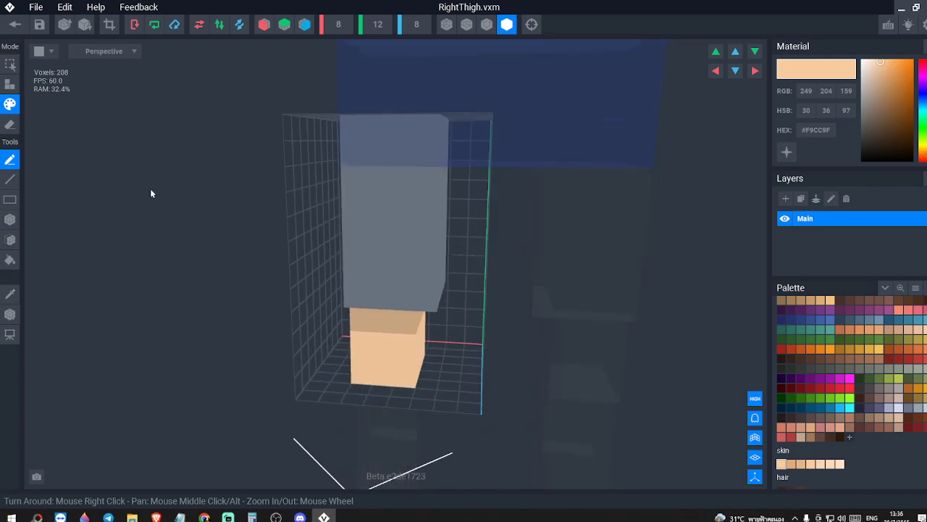
# - Add a one-voxel-thick layer of skin-coloured voxels to one side face of RightThigh's upper section
pyautogui.click(11, 239)
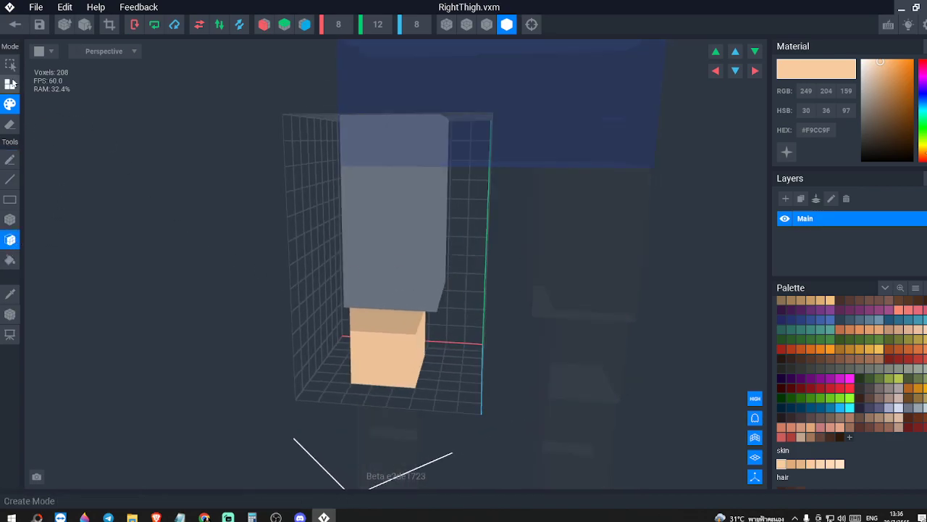
pyautogui.click(10, 85)
pyautogui.moveTo(377, 213); pyautogui.dragTo(329, 209, button='right')
pyautogui.click(381, 229)
pyautogui.moveTo(390, 229); pyautogui.dragTo(389, 230, button='right')
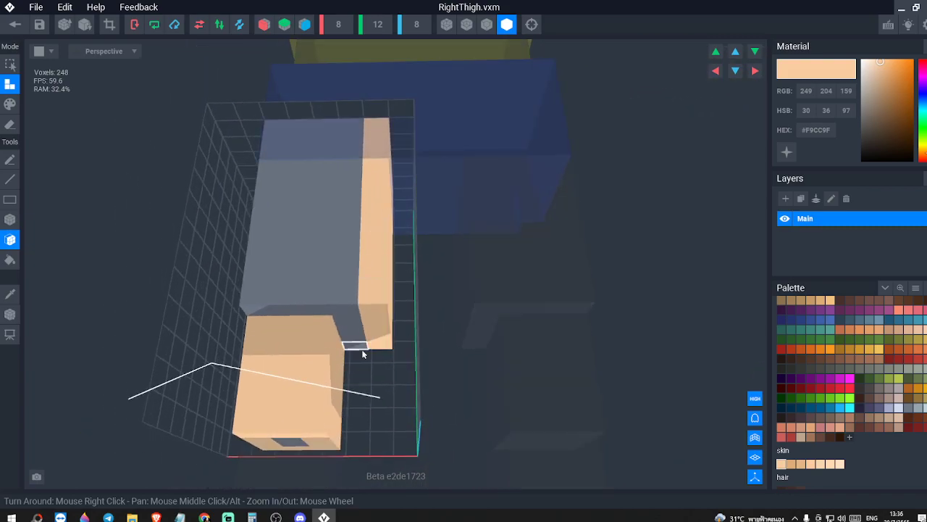
pyautogui.moveTo(367, 352); pyautogui.dragTo(358, 354, button='right')
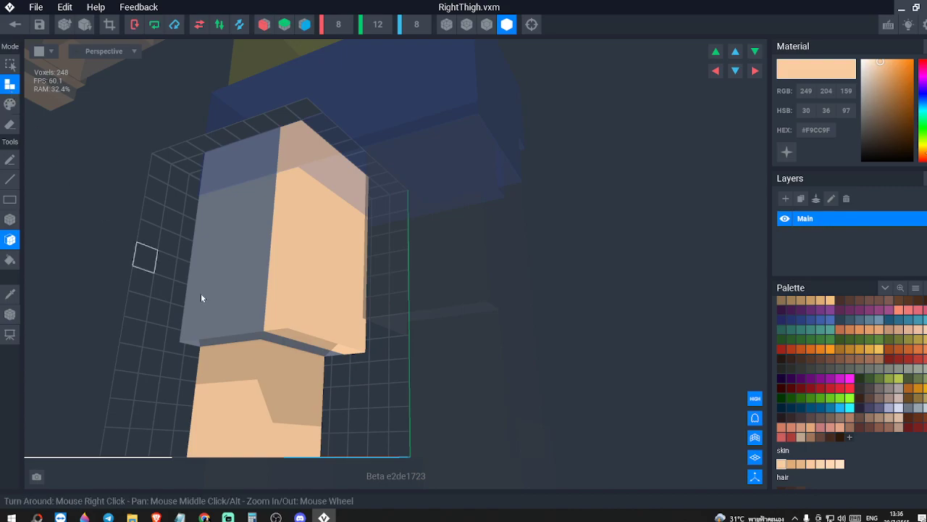
# - Add a one-voxel-thick layer of skin-coloured voxels to one side of RightThigh's lower section and save the part
pyautogui.click(300, 389)
pyautogui.moveTo(308, 386); pyautogui.dragTo(309, 387, button='right')
pyautogui.click(14, 24)
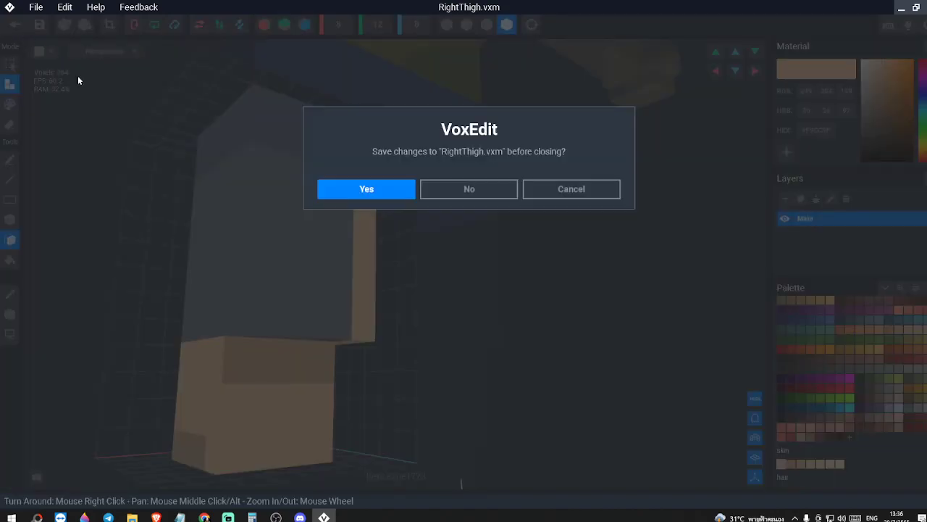
pyautogui.click(367, 189)
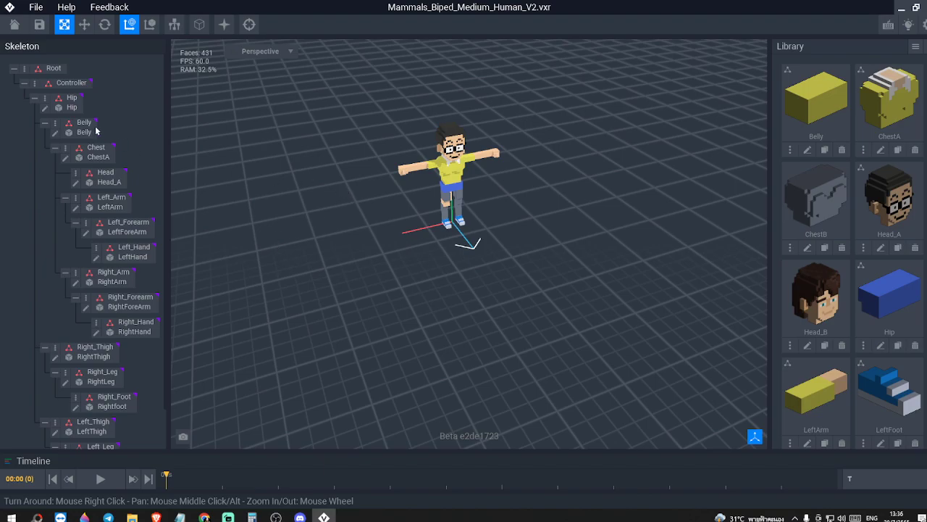
# - Open the Hip part, sample its blue, copy the hex code #4D71E9 and close the part with its changes saved
pyautogui.click(44, 107)
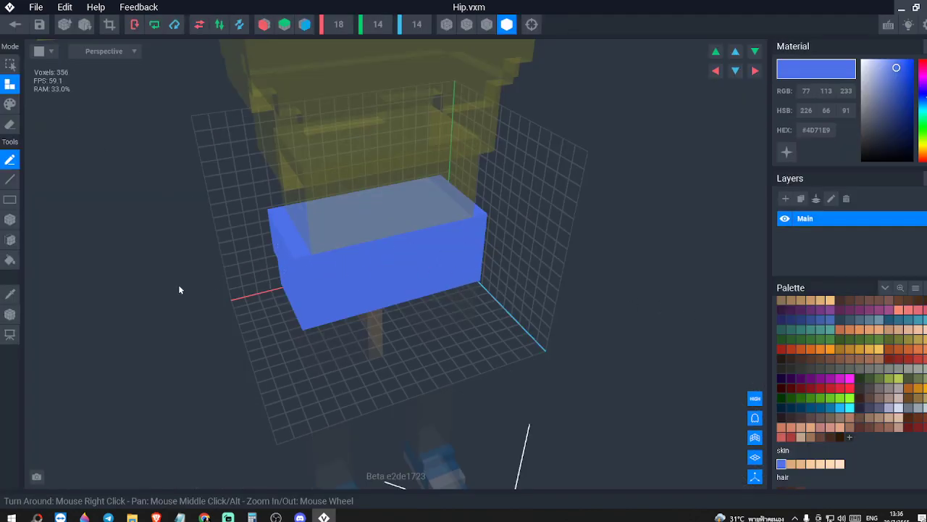
pyautogui.click(9, 295)
pyautogui.click(364, 251)
pyautogui.rightClick(819, 130)
pyautogui.click(823, 143)
pyautogui.click(5, 28)
pyautogui.click(368, 190)
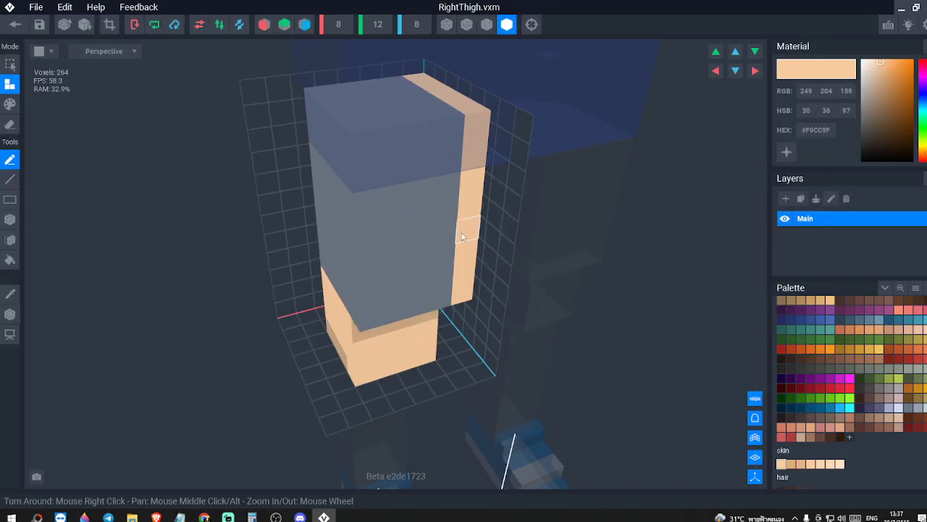
# - Add a new palette swatch in RightThigh and set it to the copied blue #4D71E9
pyautogui.moveTo(461, 232); pyautogui.dragTo(389, 233, button='right')
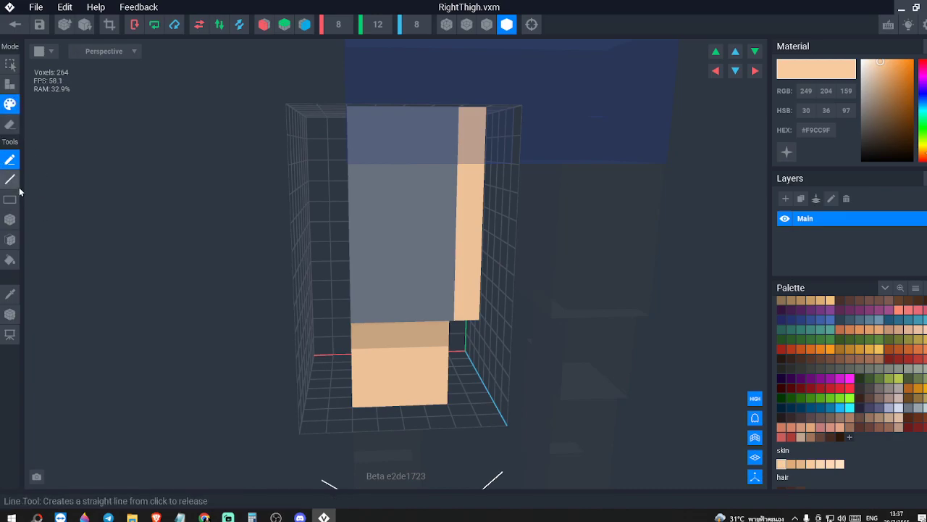
pyautogui.moveTo(381, 304); pyautogui.dragTo(464, 301)
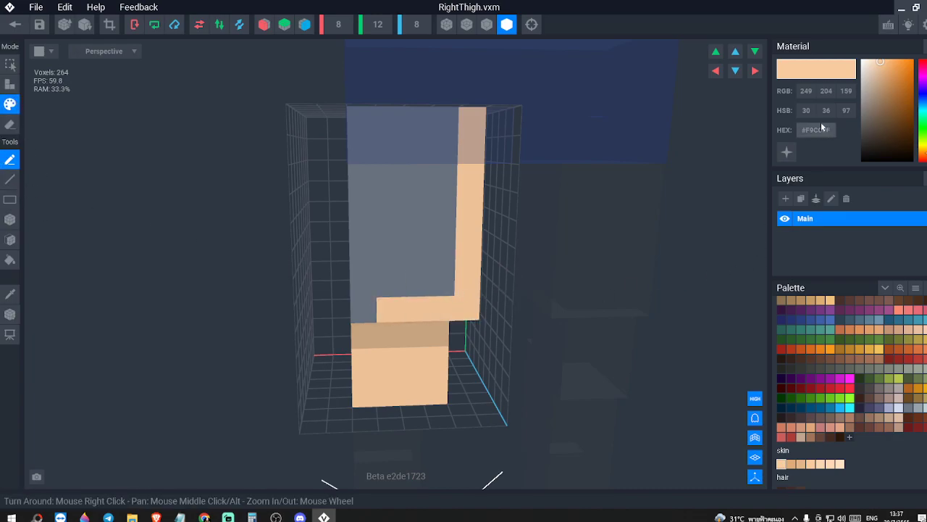
pyautogui.click(850, 438)
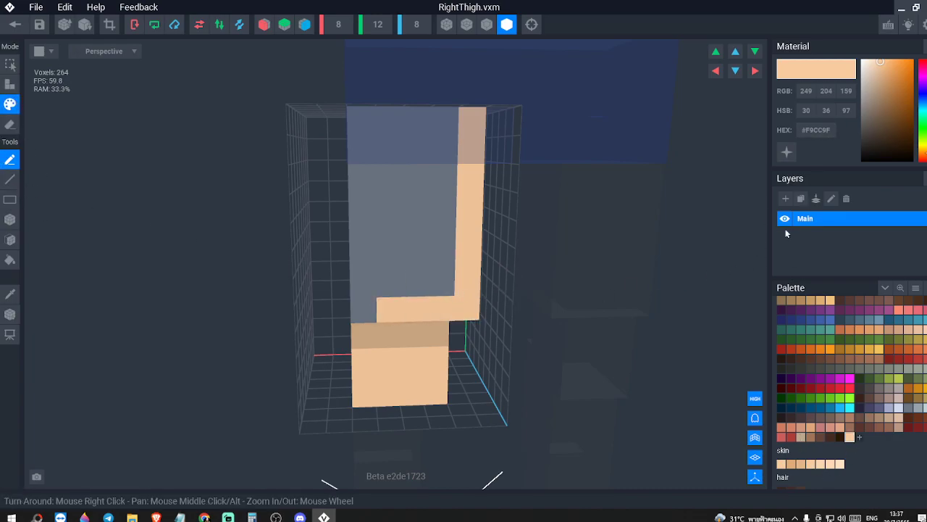
pyautogui.rightClick(806, 137)
pyautogui.click(834, 155)
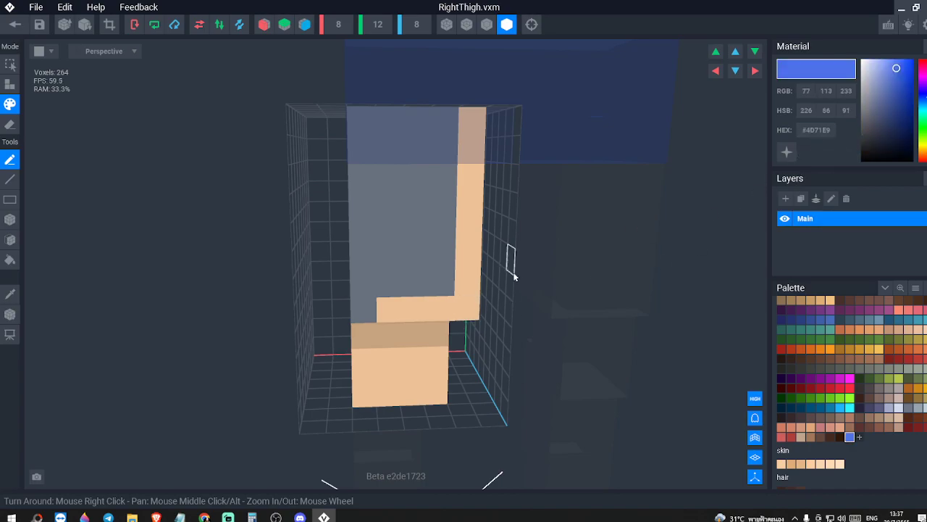
# - Paint a one-voxel-high blue band around the lowest row of RightThigh's upper section
pyautogui.moveTo(367, 315); pyautogui.dragTo(467, 309)
pyautogui.moveTo(448, 311); pyautogui.dragTo(543, 323, button='right')
pyautogui.moveTo(421, 336); pyautogui.dragTo(300, 335)
pyautogui.moveTo(302, 334); pyautogui.dragTo(398, 339, button='right')
pyautogui.moveTo(279, 347); pyautogui.dragTo(189, 349)
pyautogui.moveTo(181, 345); pyautogui.dragTo(223, 343, button='right')
pyautogui.moveTo(171, 344); pyautogui.dragTo(87, 344)
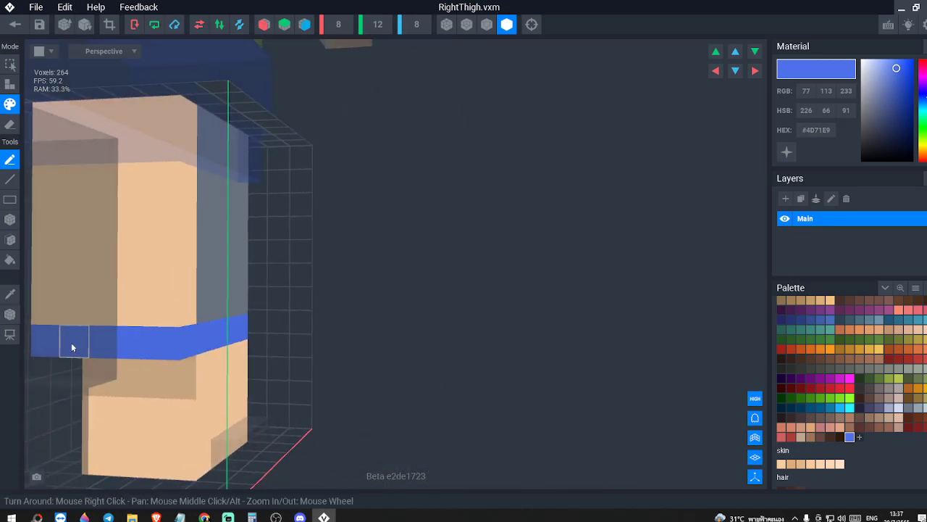
# - Paint the remaining faces of RightThigh's upper section blue #4D71E9 with the Face tool and save the part
pyautogui.click(10, 240)
pyautogui.click(145, 254)
pyautogui.moveTo(203, 245); pyautogui.dragTo(404, 254, button='right')
pyautogui.scroll(-3, 453, 262)
pyautogui.moveTo(452, 265); pyautogui.dragTo(386, 255, button='right')
pyautogui.moveTo(302, 205); pyautogui.dragTo(386, 192, button='right')
pyautogui.click(16, 30)
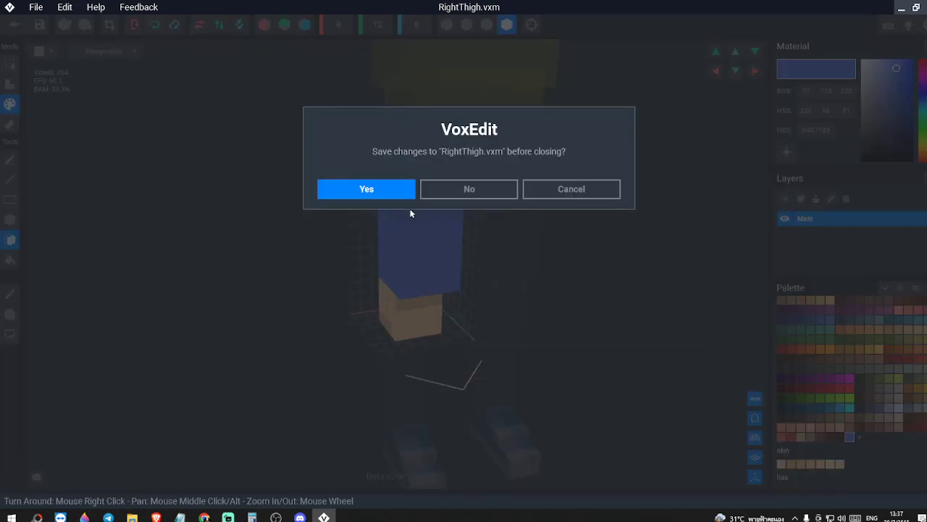
pyautogui.click(391, 195)
# - Open LeftThigh and add a one-voxel-thick layer to the inner side of both its upper and lower sections
pyautogui.scroll(5, 483, 292)
pyautogui.moveTo(537, 302); pyautogui.dragTo(578, 223, button='right')
pyautogui.moveTo(581, 158); pyautogui.dragTo(560, 266, button='middle')
pyautogui.scroll(4, 561, 290)
pyautogui.scroll(2, 519, 334)
pyautogui.moveTo(379, 413); pyautogui.dragTo(475, 336, button='middle')
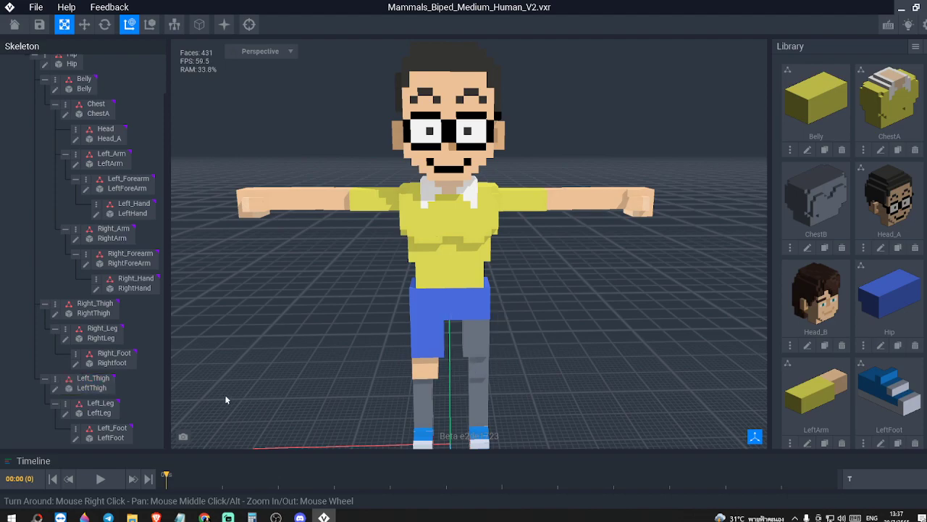
pyautogui.click(55, 388)
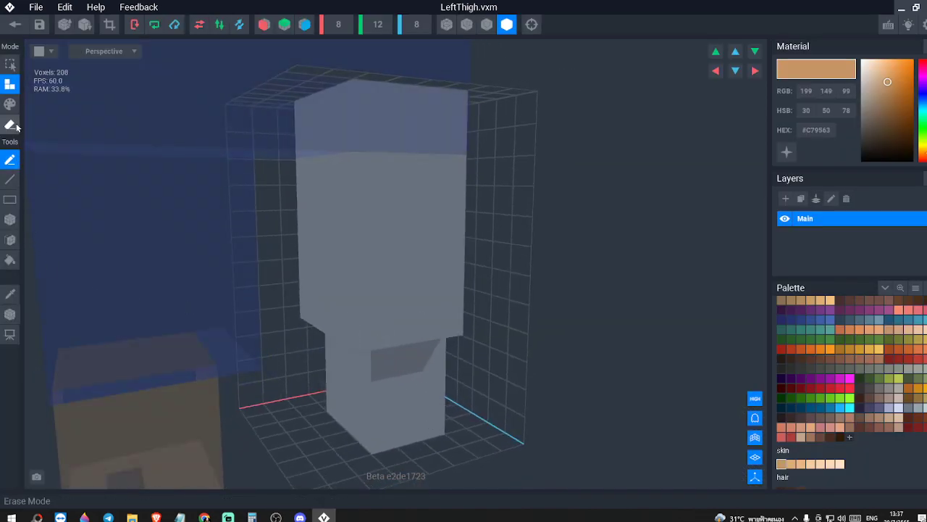
pyautogui.click(11, 239)
pyautogui.click(346, 254)
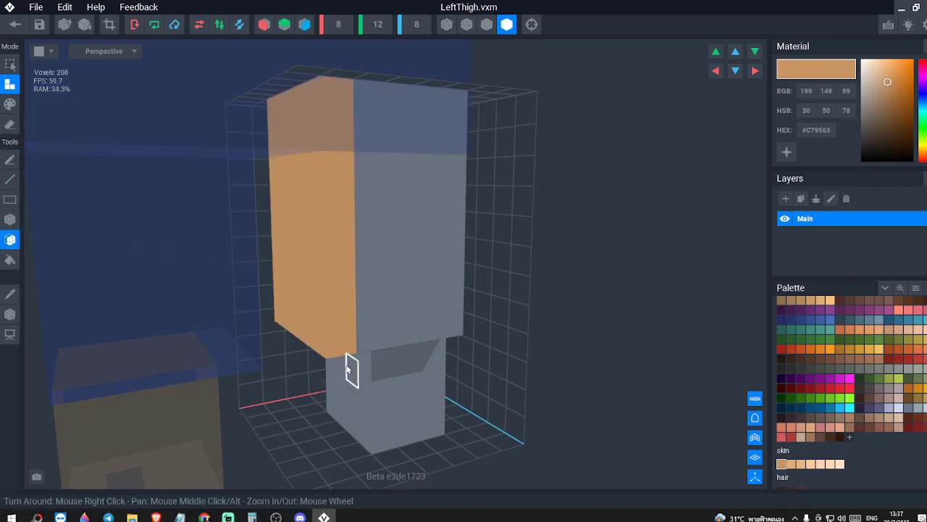
pyautogui.click(348, 368)
pyautogui.moveTo(391, 377)
pyautogui.mouseDown(button='right')
pyautogui.moveTo(397, 362)
pyautogui.moveTo(400, 381)
pyautogui.mouseUp(button='right')
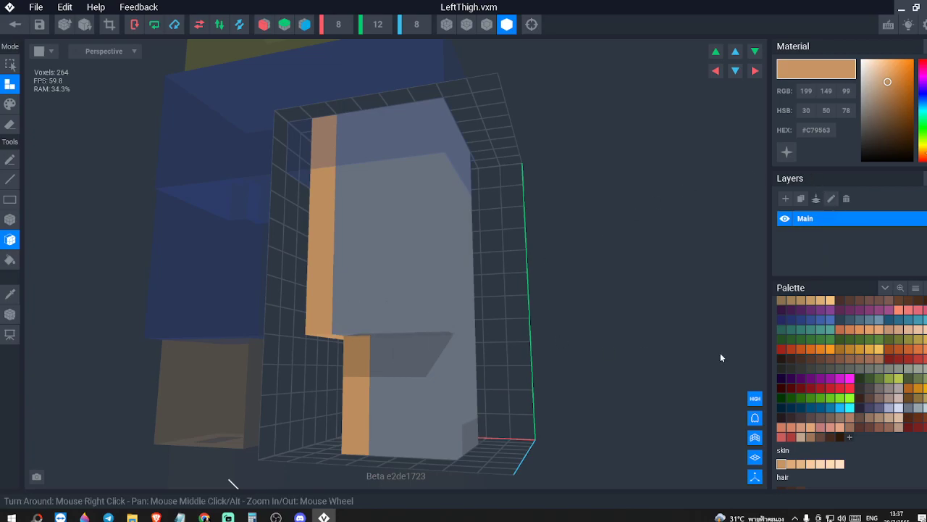
# - Set LeftThigh's current colour to the copied blue #4D71E9
pyautogui.rightClick(813, 131)
pyautogui.click(840, 157)
pyautogui.moveTo(523, 299); pyautogui.dragTo(327, 331, button='right')
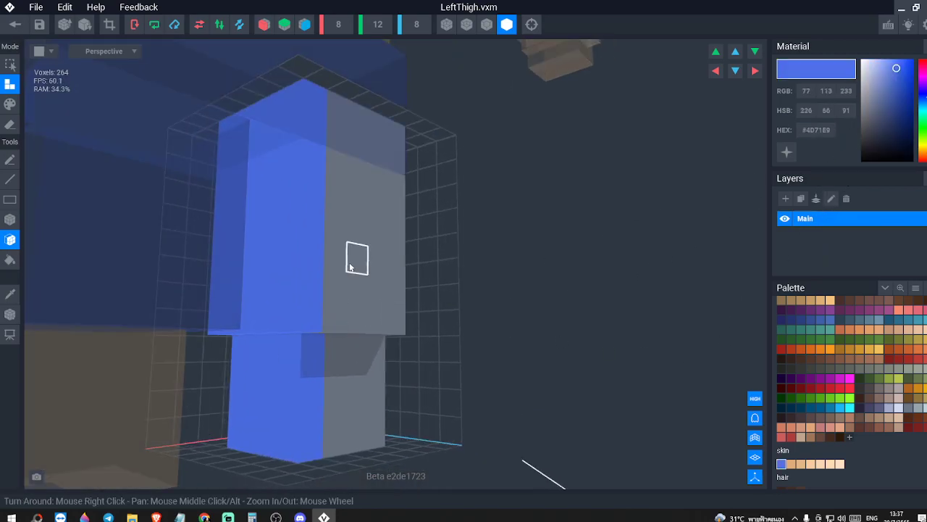
# - Recolour all of LeftThigh's existing voxels blue #4D71E9 with the Bucket tool in paint mode and save the part
pyautogui.click(10, 260)
pyautogui.click(360, 256)
pyautogui.moveTo(361, 258); pyautogui.dragTo(377, 260, button='right')
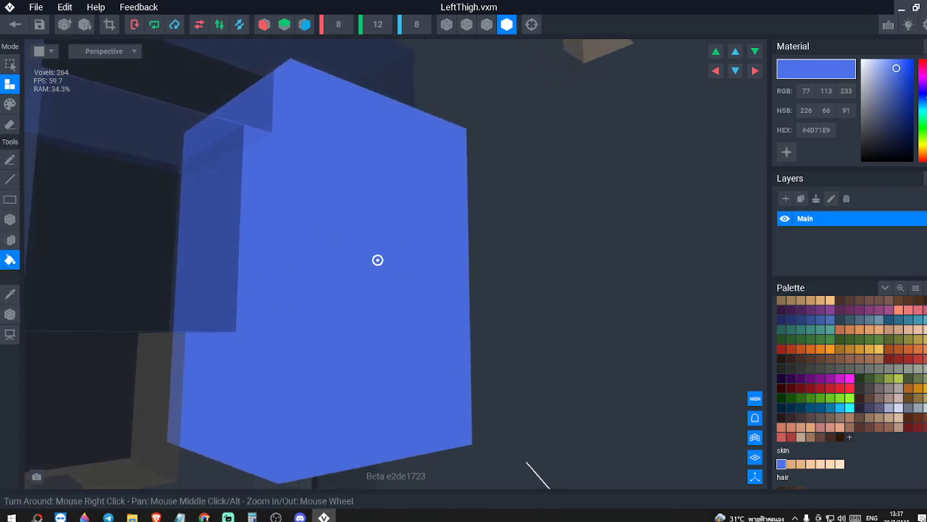
pyautogui.click(10, 103)
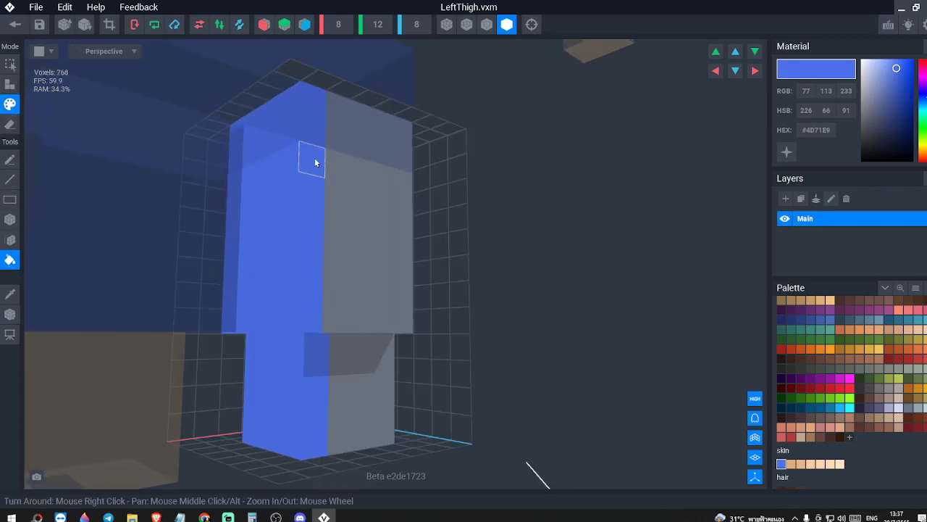
pyautogui.moveTo(365, 258); pyautogui.dragTo(391, 269, button='right')
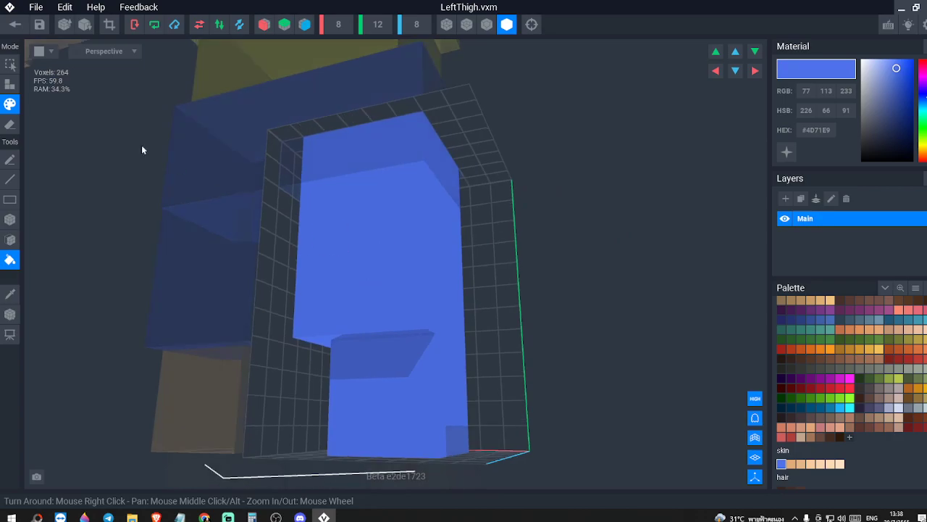
pyautogui.click(14, 24)
pyautogui.click(334, 191)
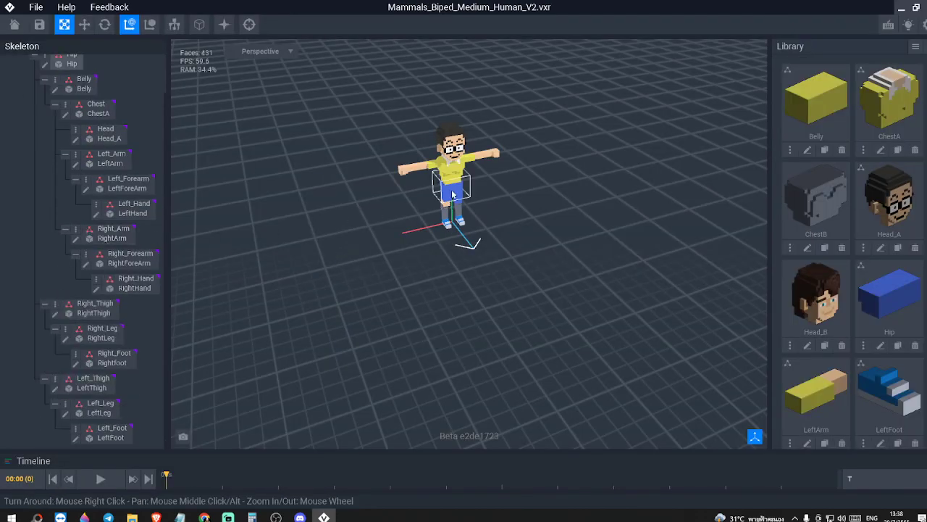
# - Open RightThigh, copy the skin colour's hex code #F9CC9F from its lower section and close the part without saving
pyautogui.click(55, 314)
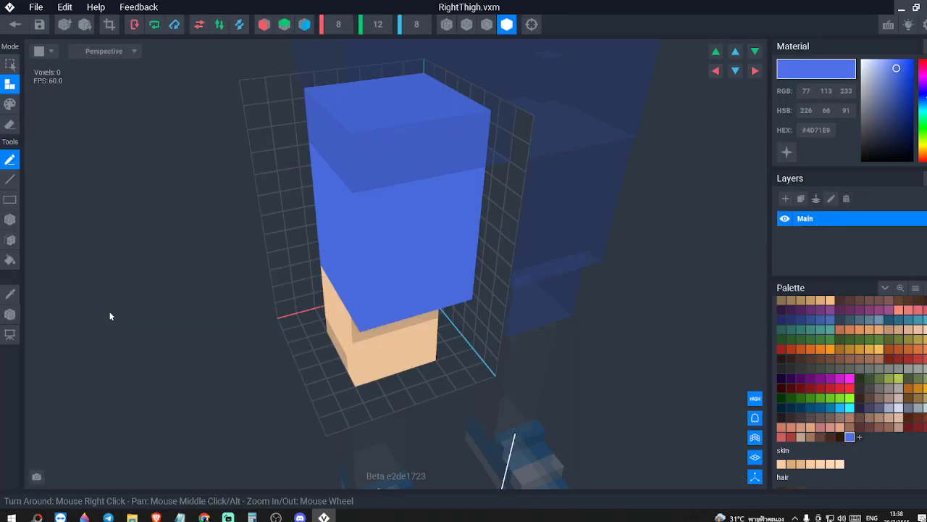
pyautogui.click(11, 294)
pyautogui.click(378, 347)
pyautogui.moveTo(378, 348); pyautogui.dragTo(330, 310, button='right')
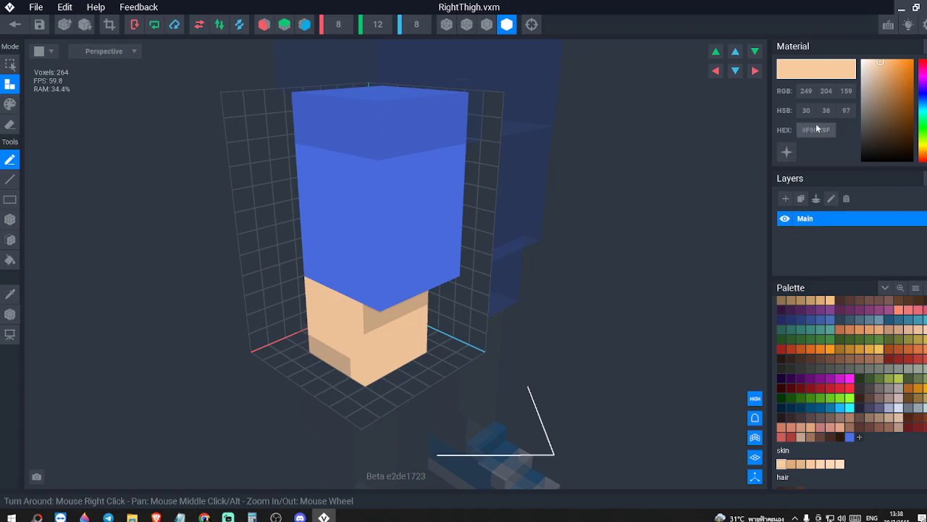
pyautogui.rightClick(820, 135)
pyautogui.click(837, 145)
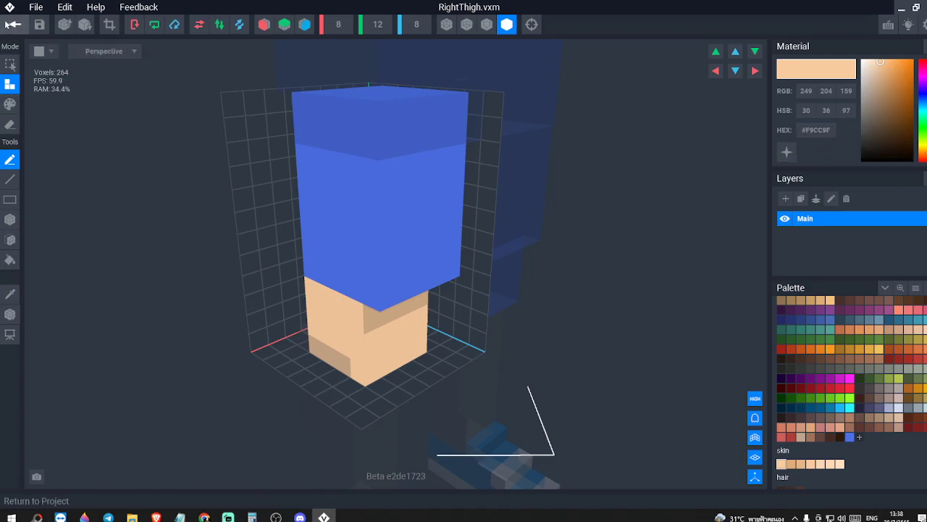
pyautogui.click(14, 25)
pyautogui.click(468, 195)
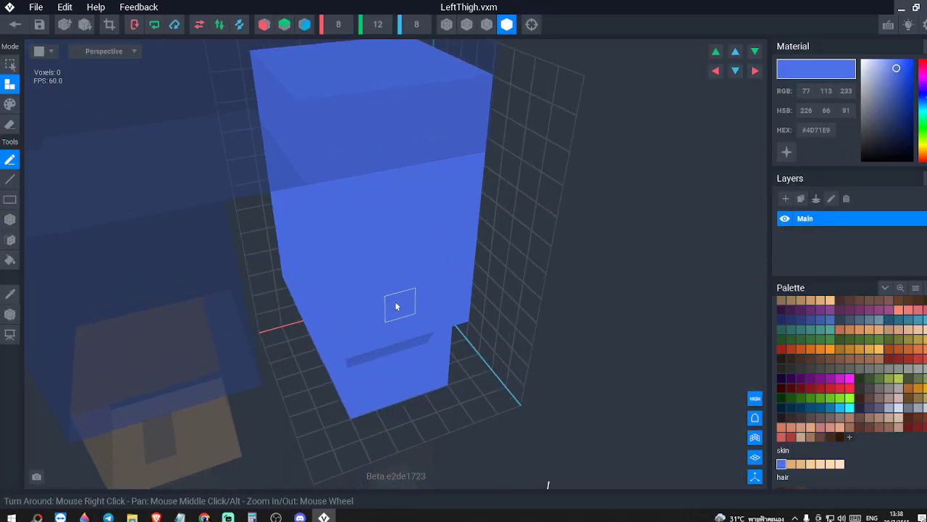
# - Switch LeftThigh to paint mode and set a new palette swatch to the copied skin colour #F9CC9F
pyautogui.moveTo(397, 362); pyautogui.dragTo(388, 333, button='right')
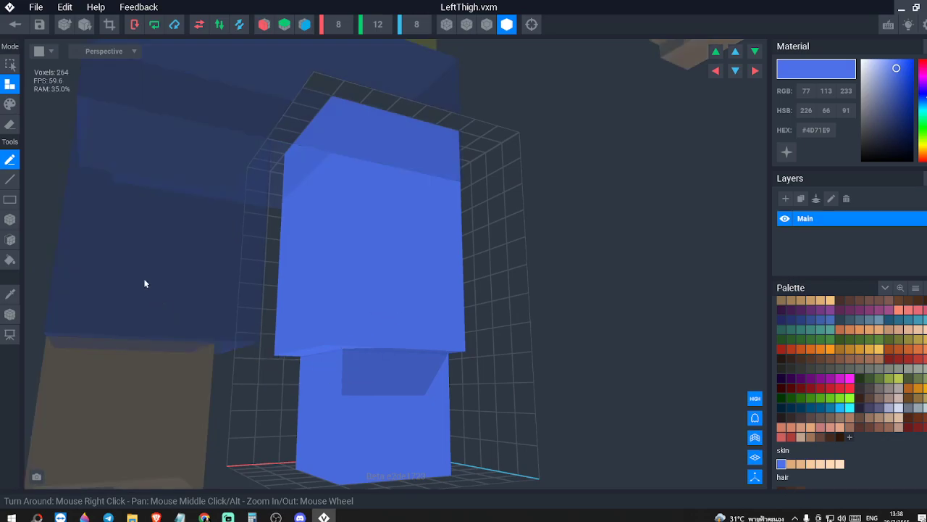
pyautogui.click(11, 105)
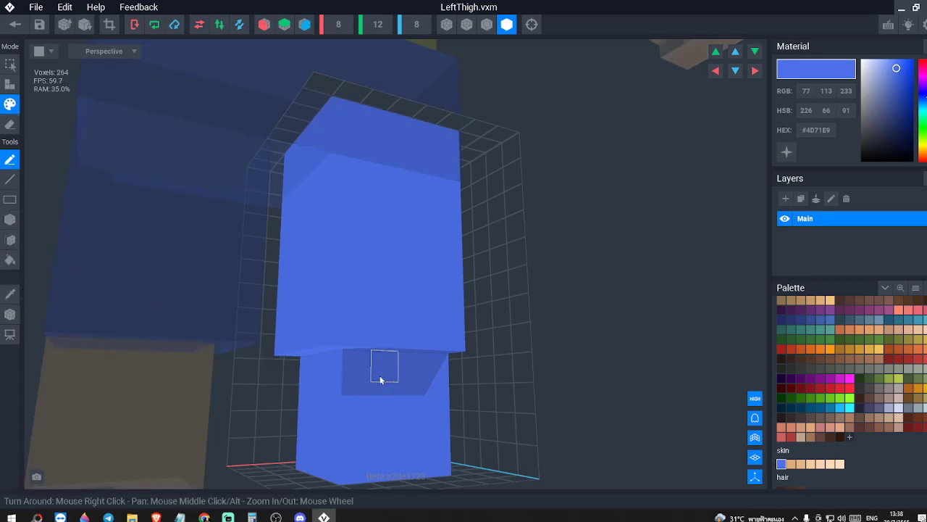
pyautogui.rightClick(820, 127)
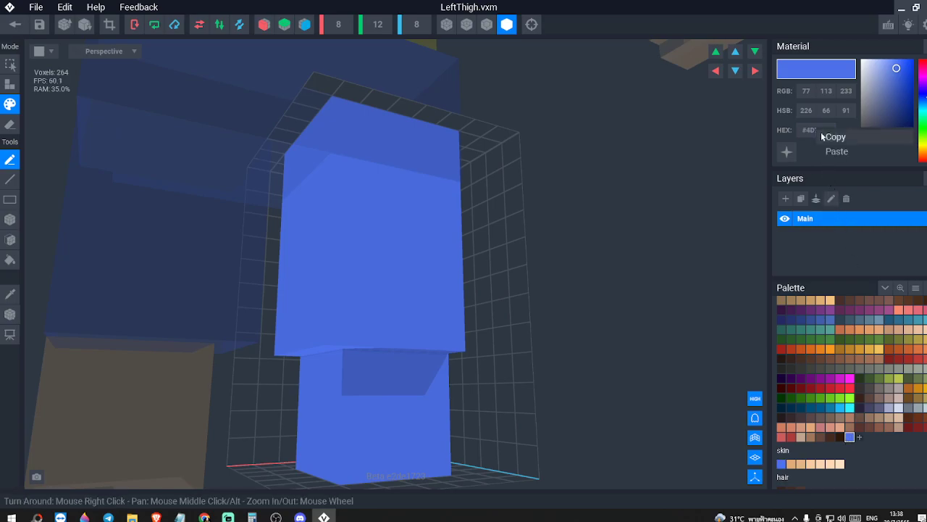
pyautogui.click(832, 150)
# - Paint all sides of LeftThigh's narrower lower section with the skin colour #F9CC9F and save the part
pyautogui.moveTo(316, 366); pyautogui.dragTo(429, 375)
pyautogui.moveTo(283, 365)
pyautogui.mouseDown()
pyautogui.moveTo(313, 371)
pyautogui.moveTo(304, 429)
pyautogui.moveTo(341, 428)
pyautogui.moveTo(305, 450)
pyautogui.moveTo(372, 455)
pyautogui.mouseUp()
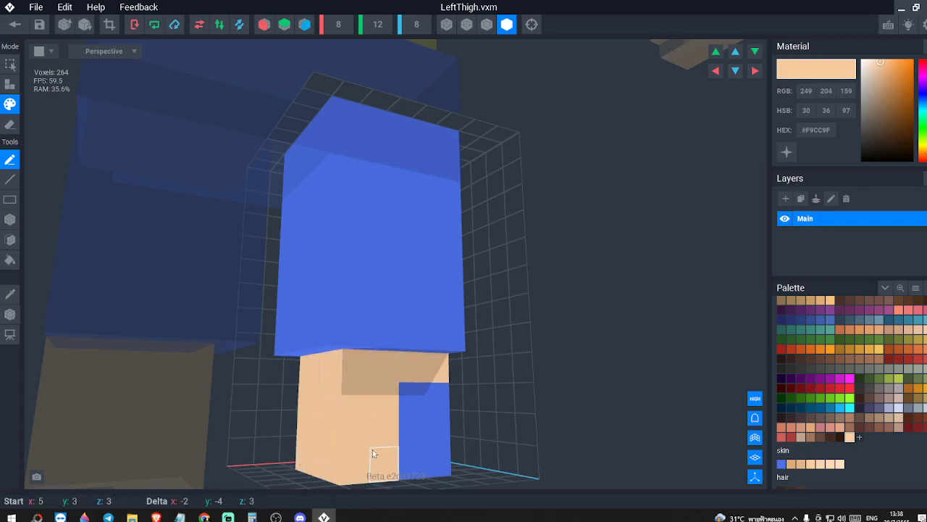
pyautogui.moveTo(502, 411); pyautogui.dragTo(429, 417, button='right')
pyautogui.moveTo(408, 374); pyautogui.dragTo(456, 374)
pyautogui.click(433, 399)
pyautogui.moveTo(455, 447); pyautogui.dragTo(456, 401)
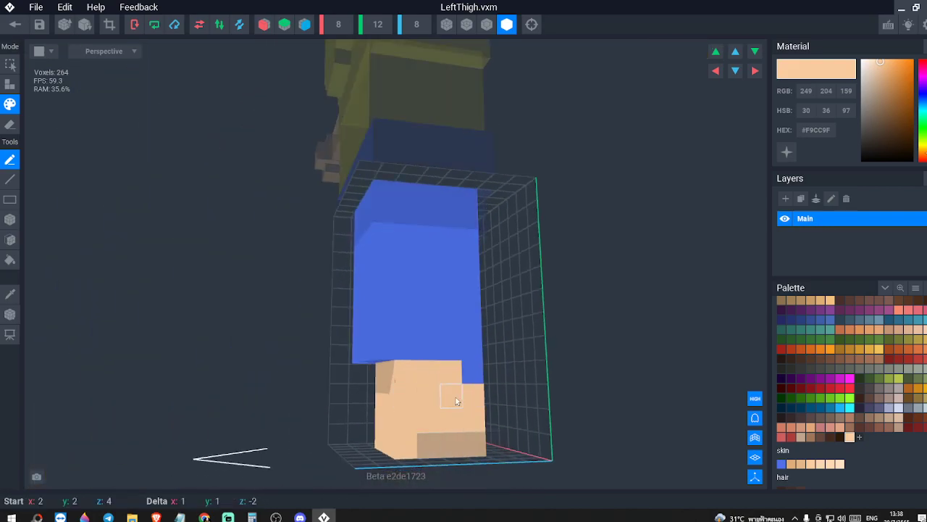
pyautogui.moveTo(473, 380); pyautogui.dragTo(472, 379, button='right')
pyautogui.moveTo(500, 381); pyautogui.dragTo(525, 426)
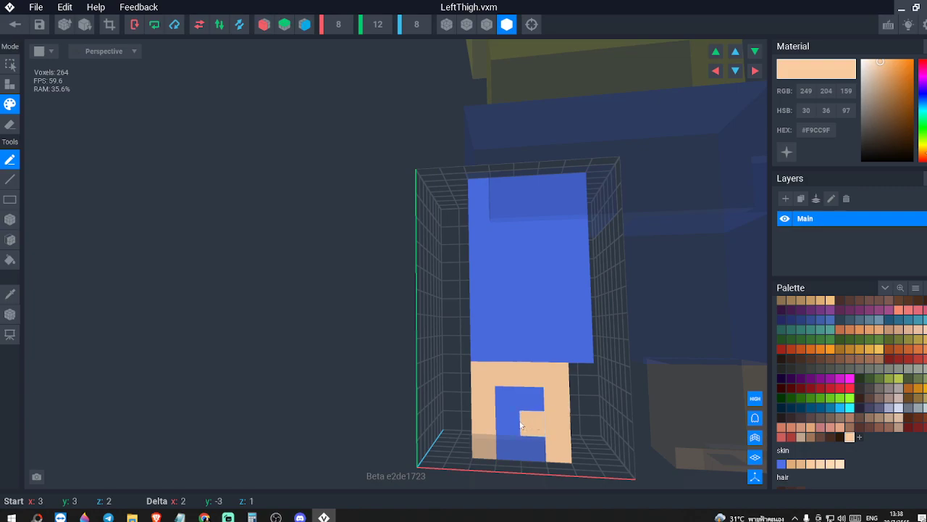
pyautogui.moveTo(531, 447); pyautogui.dragTo(300, 363, button='right')
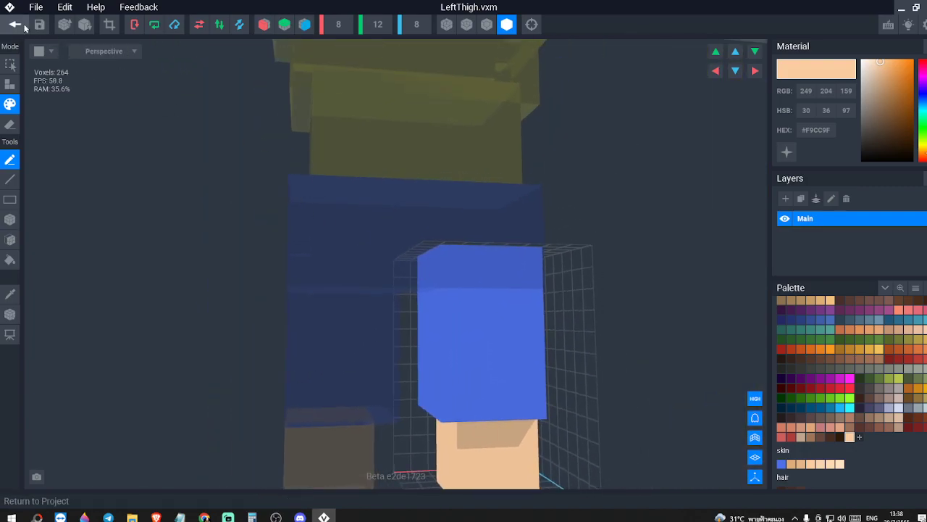
pyautogui.click(15, 24)
pyautogui.click(358, 188)
# - Select the character's grey right lower leg and open its RightLeg part for editing
pyautogui.moveTo(511, 254); pyautogui.dragTo(486, 232, button='right')
pyautogui.scroll(5, 513, 240)
pyautogui.moveTo(543, 181); pyautogui.dragTo(549, 257, button='middle')
pyautogui.scroll(5, 547, 261)
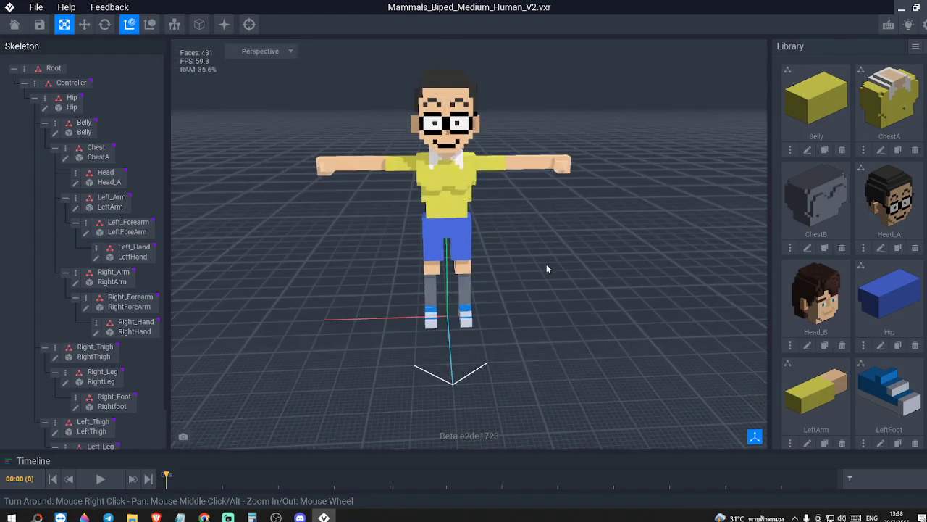
pyautogui.moveTo(548, 260); pyautogui.dragTo(520, 259, button='right')
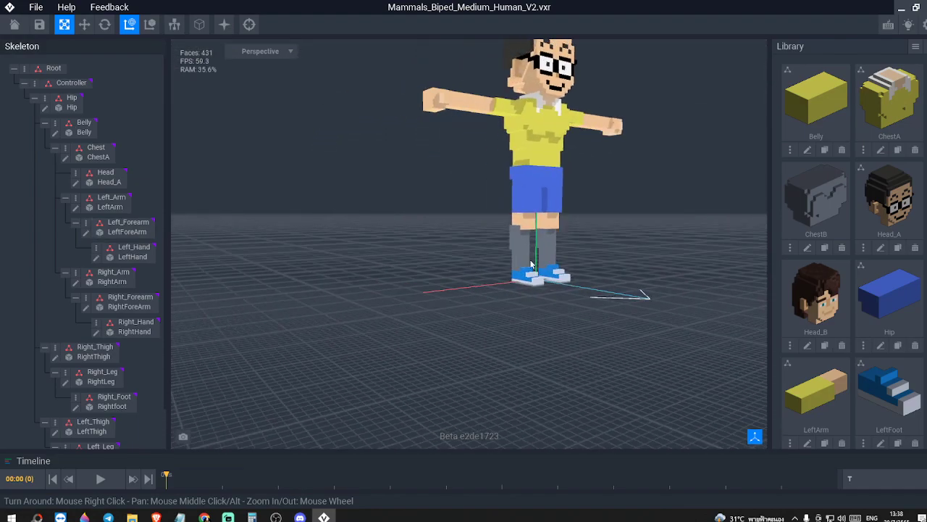
pyautogui.click(526, 267)
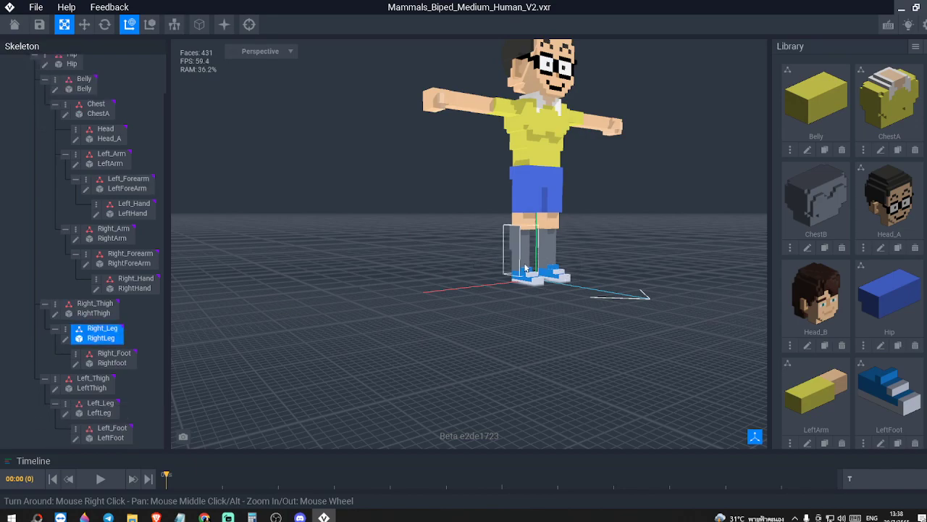
pyautogui.click(65, 339)
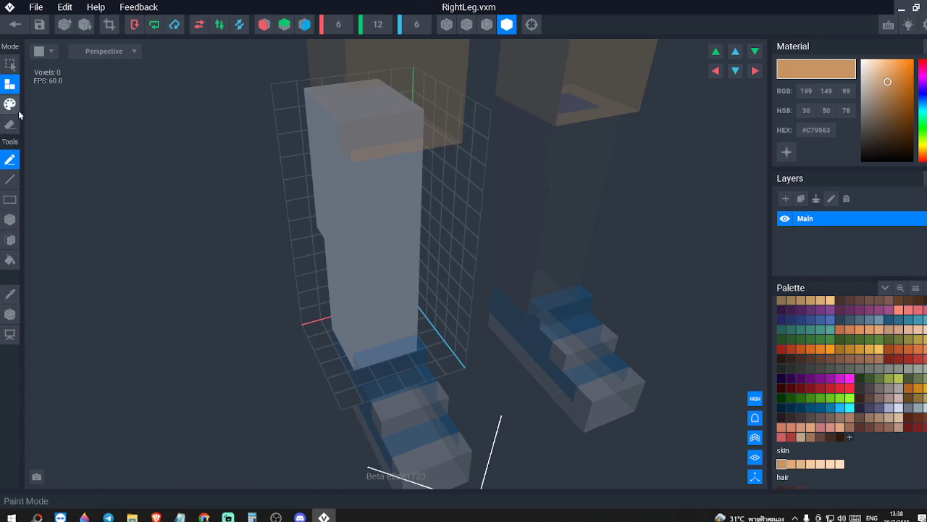
pyautogui.moveTo(282, 195); pyautogui.dragTo(311, 166, button='right')
pyautogui.moveTo(403, 213); pyautogui.dragTo(403, 212, button='right')
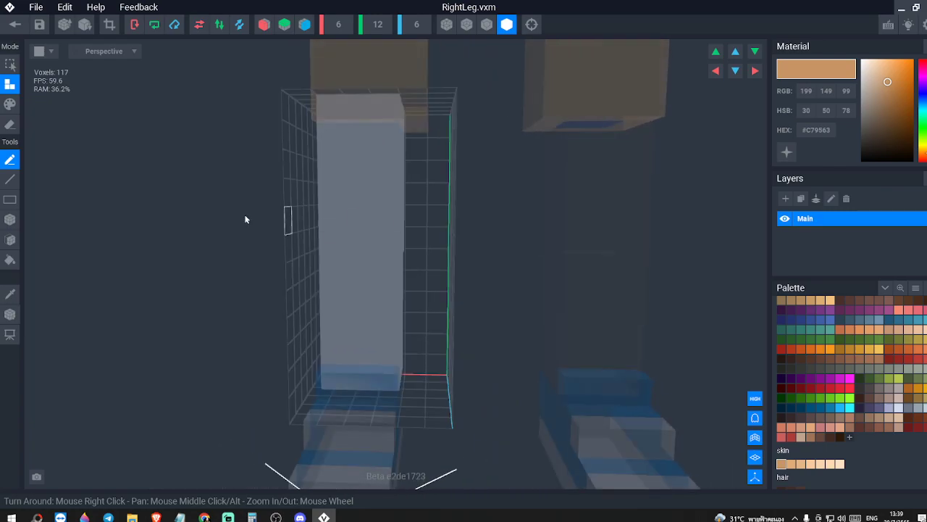
# - Flood-fill the whole RightLeg in paint mode and set its swatch to the copied skin colour #F9CC9F
pyautogui.click(11, 261)
pyautogui.click(10, 103)
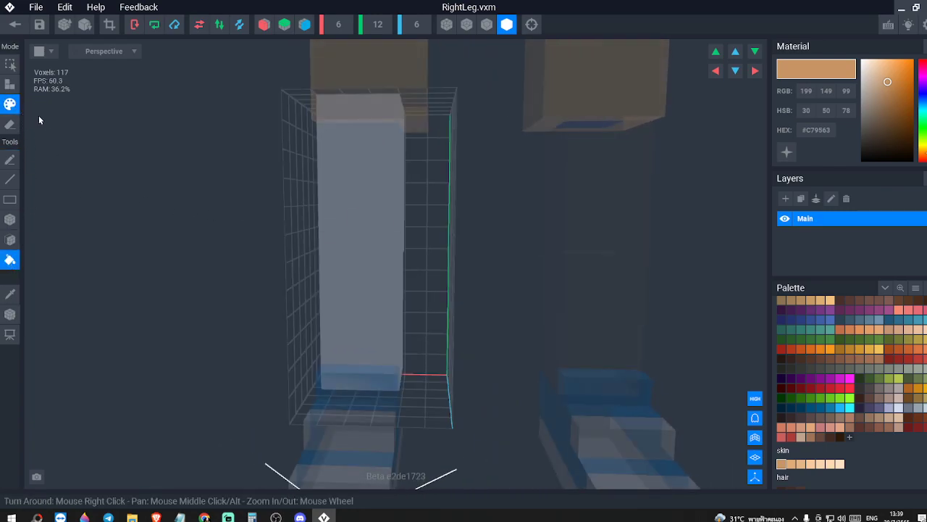
pyautogui.click(387, 240)
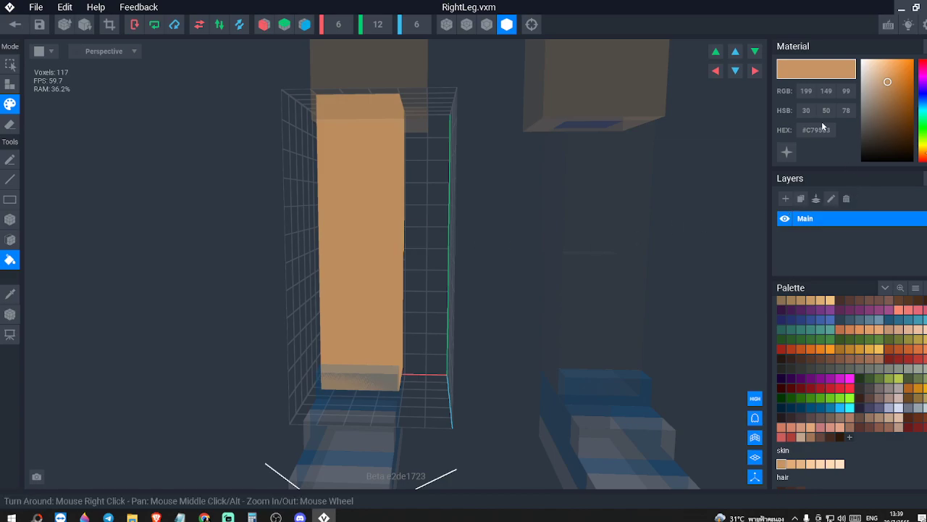
pyautogui.rightClick(823, 128)
pyautogui.click(834, 151)
pyautogui.moveTo(637, 187); pyautogui.dragTo(467, 189, button='right')
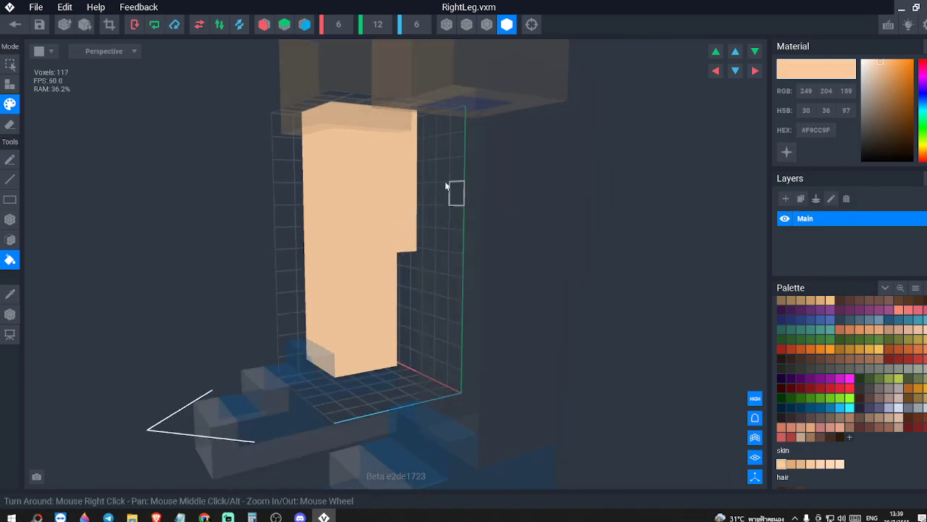
pyautogui.click(13, 238)
pyautogui.click(11, 85)
pyautogui.click(381, 199)
pyautogui.moveTo(403, 205); pyautogui.dragTo(403, 205, button='right')
pyautogui.hotkey('ctrl', 'z')
pyautogui.moveTo(488, 202); pyautogui.dragTo(489, 200, button='right')
# - Shift RightLeg's pivot point to line the lower leg up with the neighbouring thigh, and save the part
pyautogui.moveTo(441, 220); pyautogui.dragTo(244, 267, button='right')
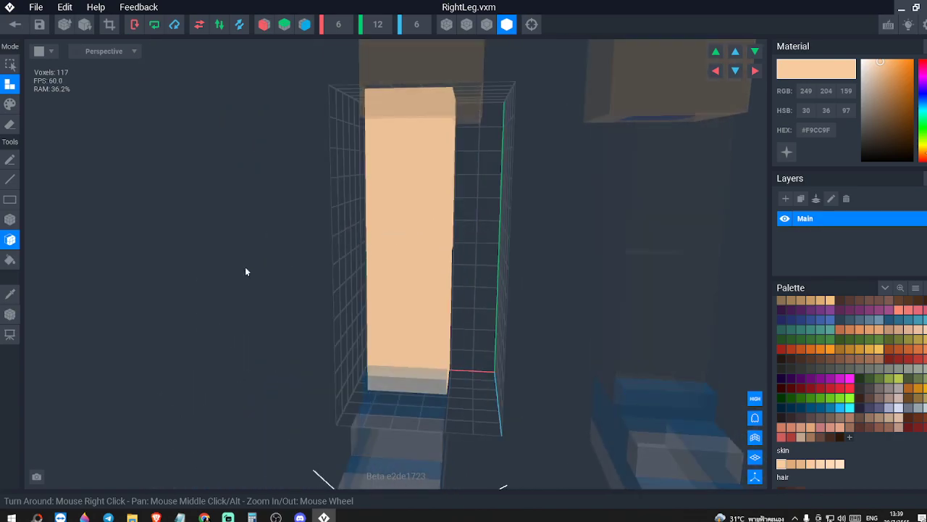
pyautogui.click(11, 315)
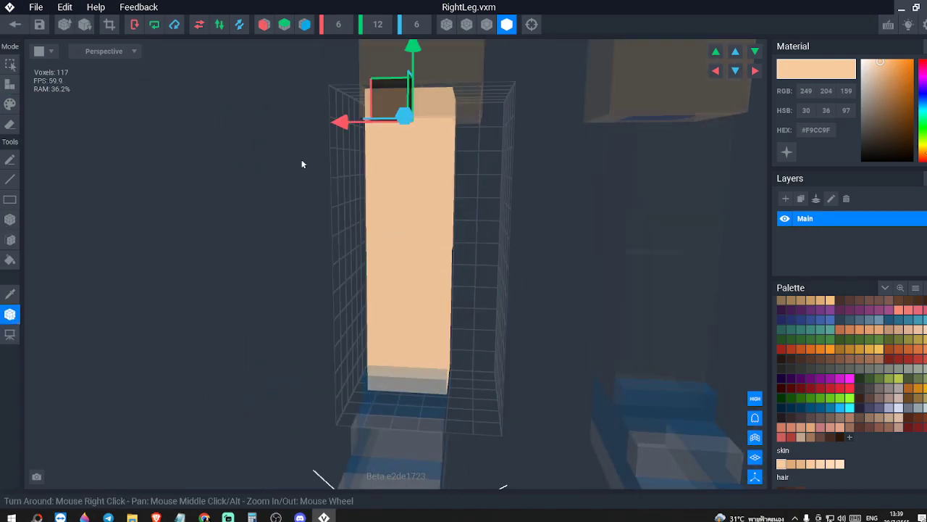
pyautogui.moveTo(345, 126); pyautogui.dragTo(338, 126)
pyautogui.moveTo(426, 154)
pyautogui.mouseDown(button='right')
pyautogui.moveTo(407, 156)
pyautogui.moveTo(373, 134)
pyautogui.moveTo(322, 133)
pyautogui.mouseUp(button='right')
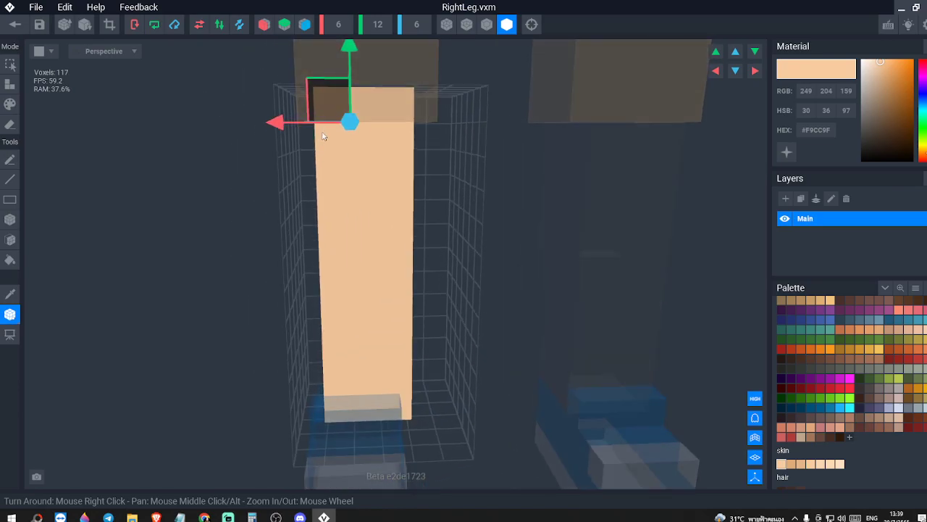
pyautogui.moveTo(280, 126); pyautogui.dragTo(277, 127)
pyautogui.moveTo(285, 144); pyautogui.dragTo(286, 143, button='right')
pyautogui.moveTo(305, 116); pyautogui.dragTo(294, 117)
pyautogui.moveTo(285, 145); pyautogui.dragTo(286, 144, button='right')
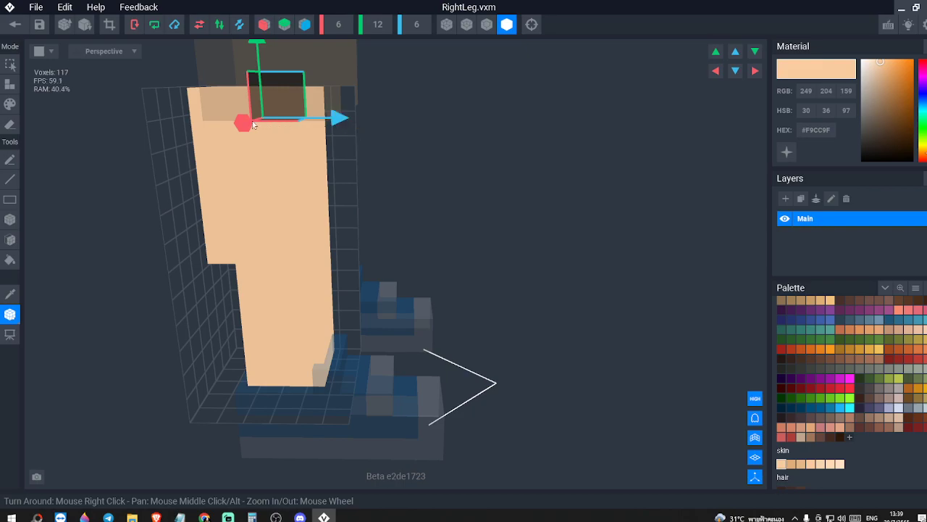
pyautogui.click(15, 24)
pyautogui.click(367, 189)
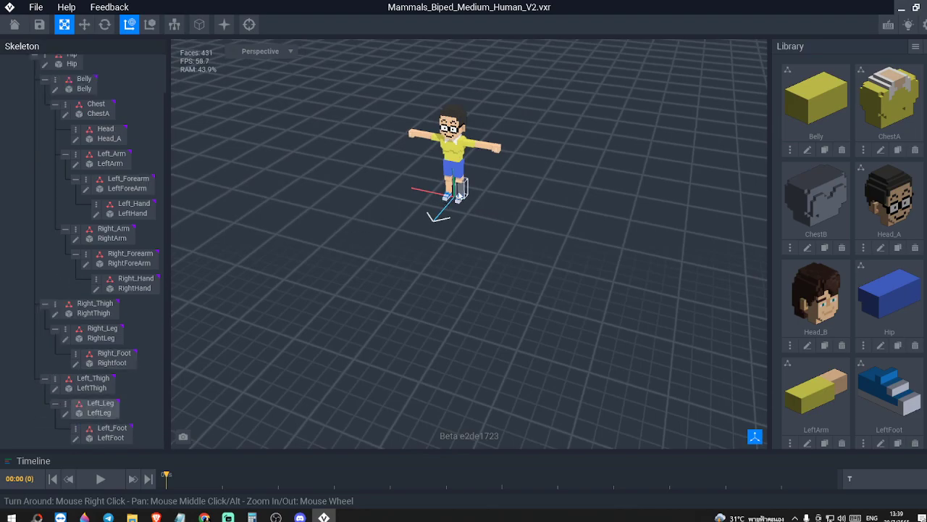
# - Open LeftLeg, flood-fill it in paint mode and set its swatch to the skin colour #F9CC9F
pyautogui.click(65, 413)
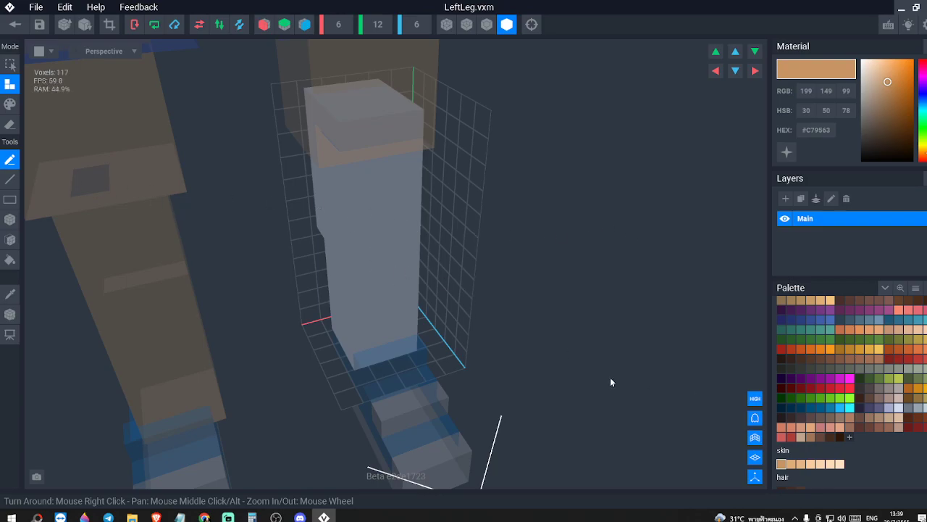
pyautogui.click(10, 261)
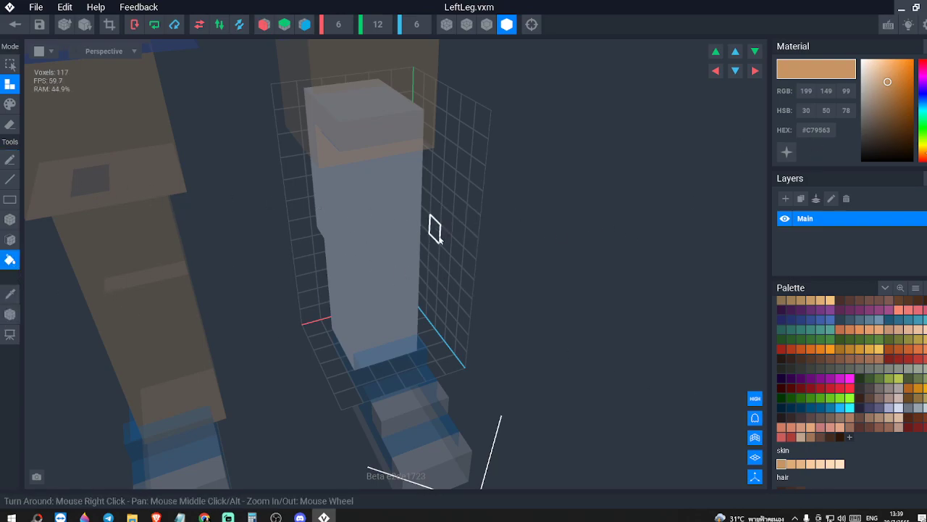
pyautogui.click(379, 242)
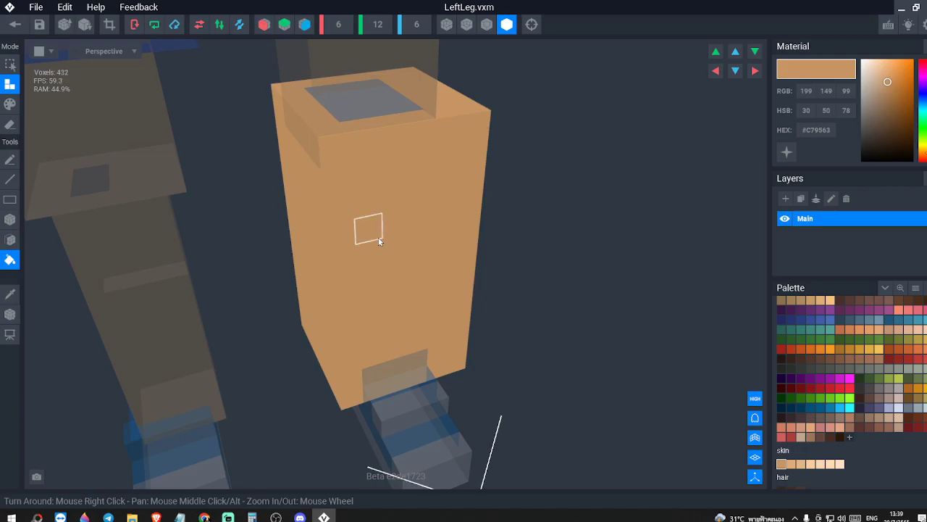
pyautogui.hotkey('ctrl', 'z')
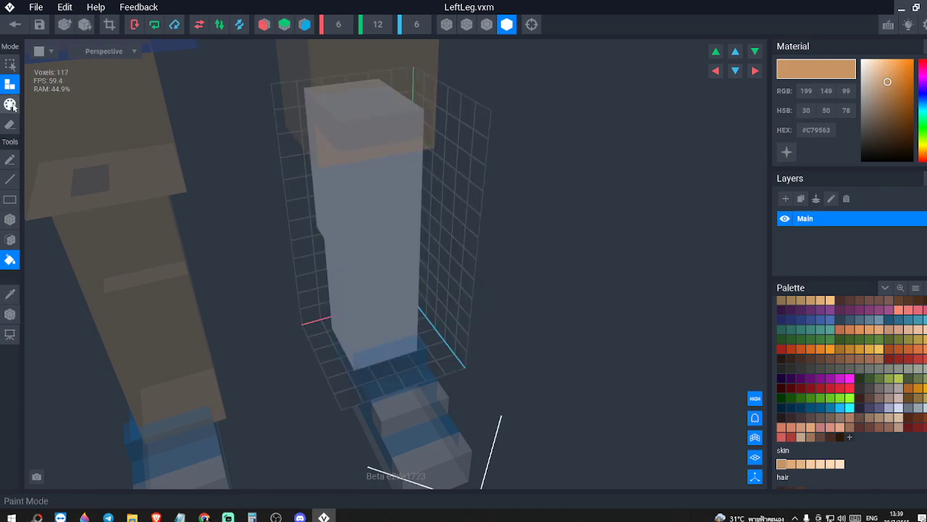
pyautogui.click(13, 104)
pyautogui.click(385, 214)
pyautogui.click(820, 129)
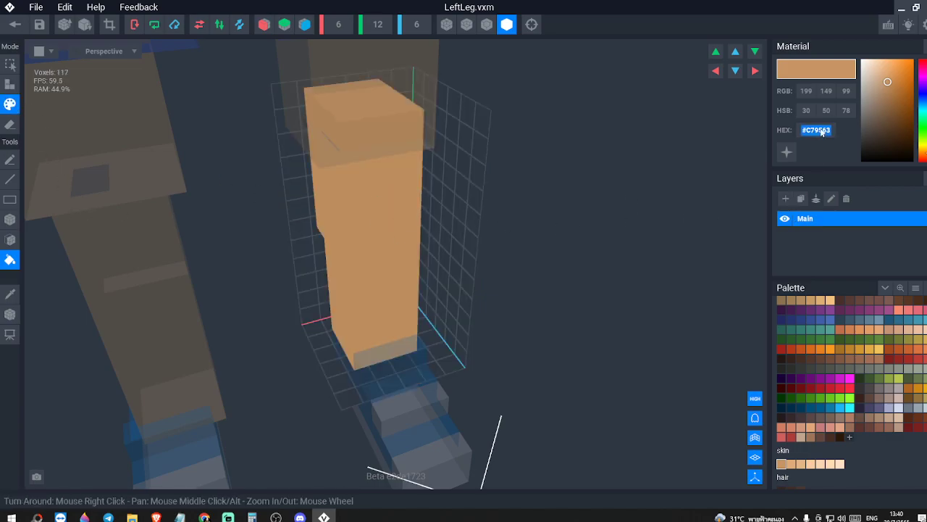
pyautogui.rightClick(818, 132)
pyautogui.click(835, 155)
# - Shift LeftLeg's pivot point sideways along the red axis to about 3.1
pyautogui.moveTo(693, 217); pyautogui.dragTo(632, 228, button='right')
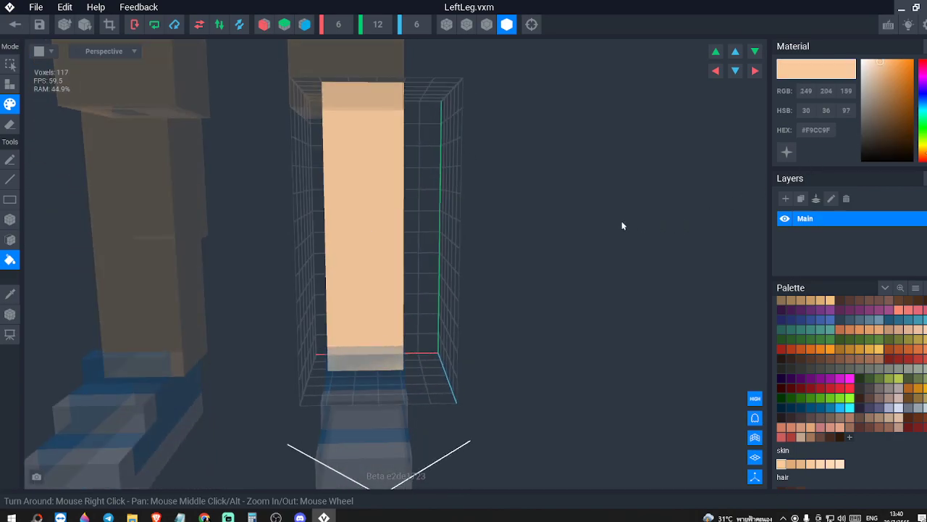
pyautogui.click(9, 315)
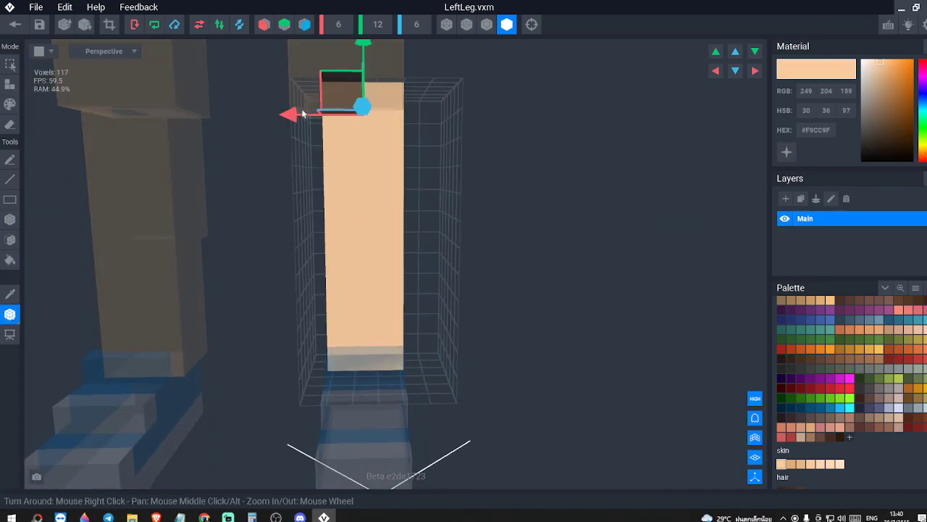
pyautogui.moveTo(293, 118); pyautogui.dragTo(303, 119)
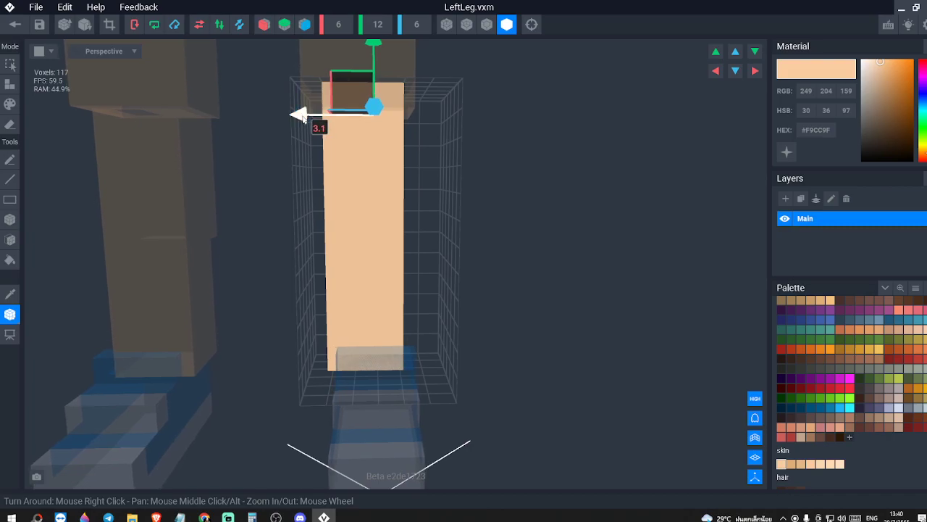
pyautogui.moveTo(377, 108); pyautogui.dragTo(376, 108)
pyautogui.moveTo(536, 117); pyautogui.dragTo(431, 109, button='right')
# - Adjust LeftLeg's pivot point front to back along the blue axis and save the part
pyautogui.moveTo(310, 120); pyautogui.dragTo(325, 118)
pyautogui.moveTo(325, 118); pyautogui.dragTo(324, 114, button='right')
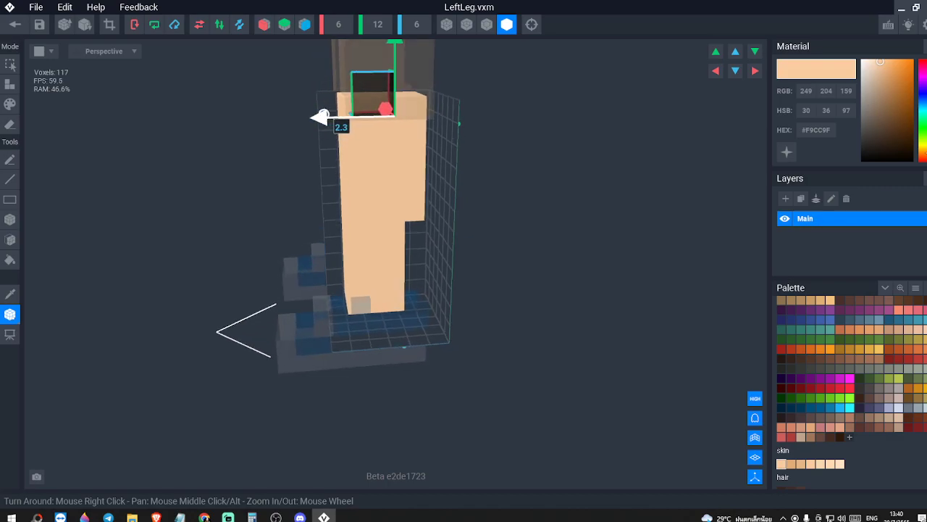
pyautogui.moveTo(324, 118); pyautogui.dragTo(313, 118)
pyautogui.moveTo(372, 120); pyautogui.dragTo(369, 122, button='right')
pyautogui.moveTo(333, 121); pyautogui.dragTo(332, 121)
pyautogui.moveTo(342, 121); pyautogui.dragTo(345, 123, button='right')
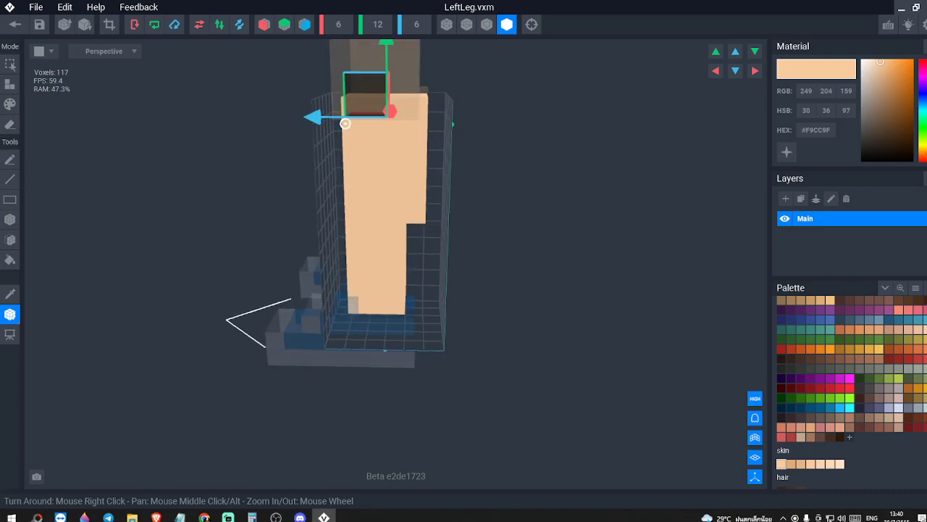
pyautogui.moveTo(405, 101); pyautogui.dragTo(469, 134, button='right')
pyautogui.moveTo(351, 149); pyautogui.dragTo(375, 167, button='right')
pyautogui.click(13, 26)
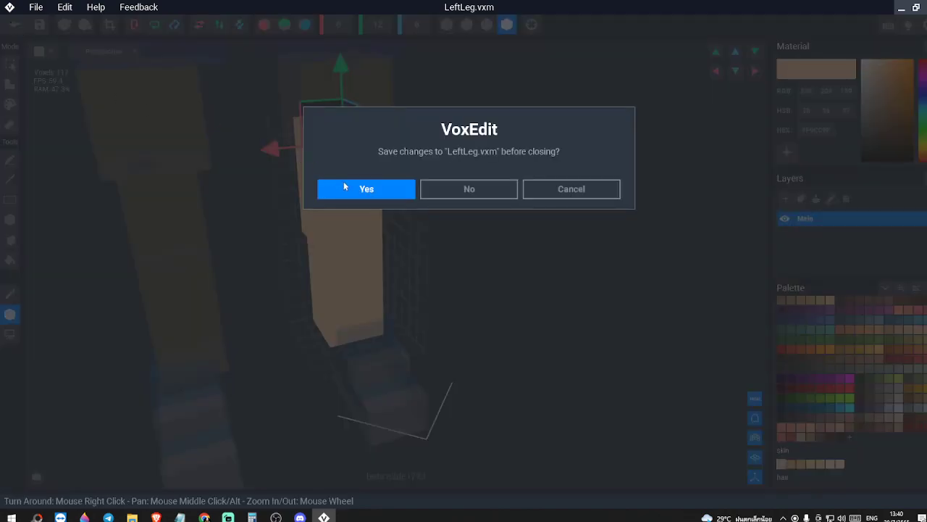
pyautogui.click(342, 186)
# - Inspect the character's recoloured legs and open the Rightfoot part for editing
pyautogui.moveTo(600, 268); pyautogui.dragTo(588, 254, button='right')
pyautogui.moveTo(588, 254); pyautogui.dragTo(598, 311, button='middle')
pyautogui.scroll(2, 599, 312)
pyautogui.scroll(2, 597, 311)
pyautogui.moveTo(577, 302); pyautogui.dragTo(577, 315, button='right')
pyautogui.scroll(5, 578, 317)
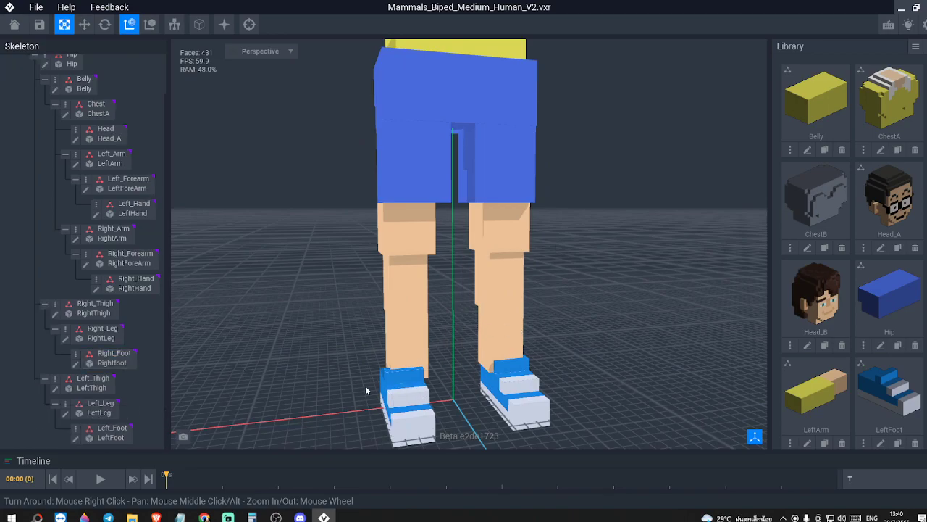
pyautogui.moveTo(362, 425); pyautogui.dragTo(407, 382, button='middle')
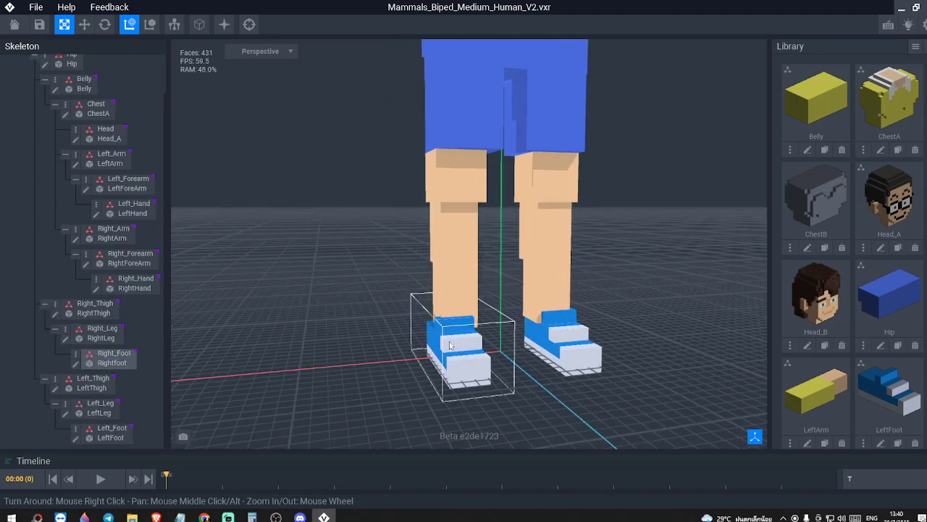
pyautogui.click(77, 366)
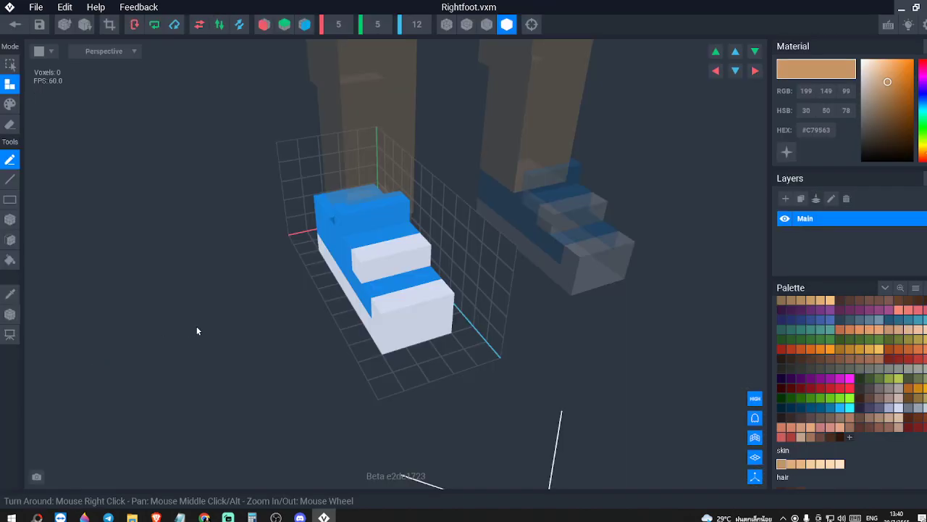
# - Examine the shoes in the cartoon reference picture and compare them with the Rightfoot model
pyautogui.hotkey('alt', 'Tab')
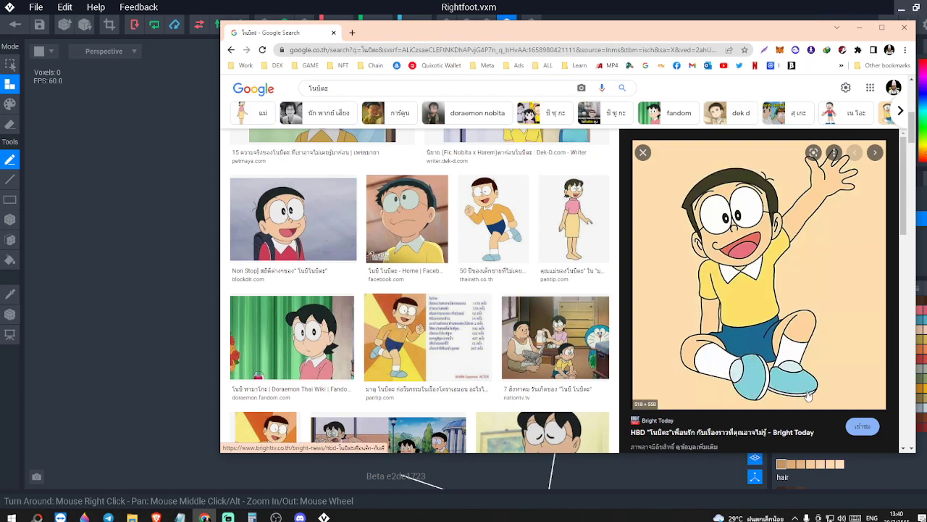
pyautogui.click(157, 321)
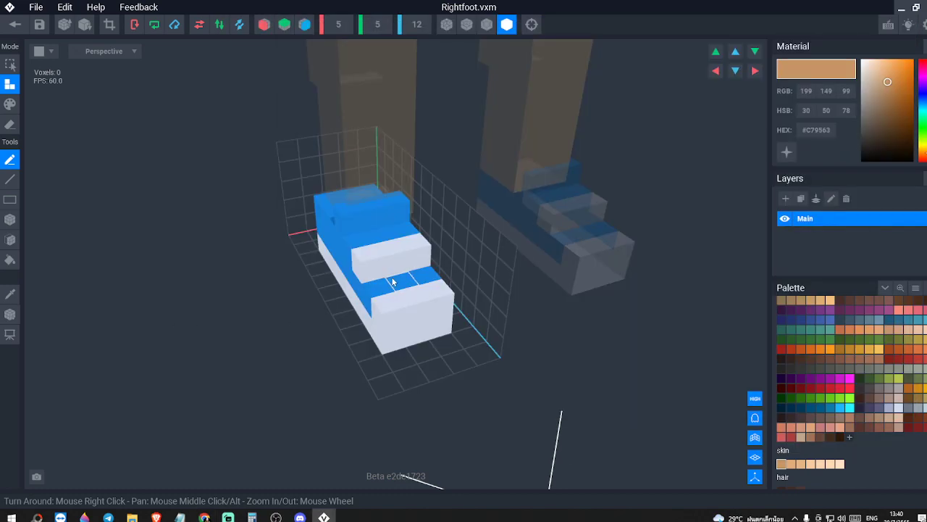
pyautogui.scroll(3, 327, 305)
pyautogui.hotkey('alt', 'Tab')
pyautogui.hotkey('alt', 'Tab')
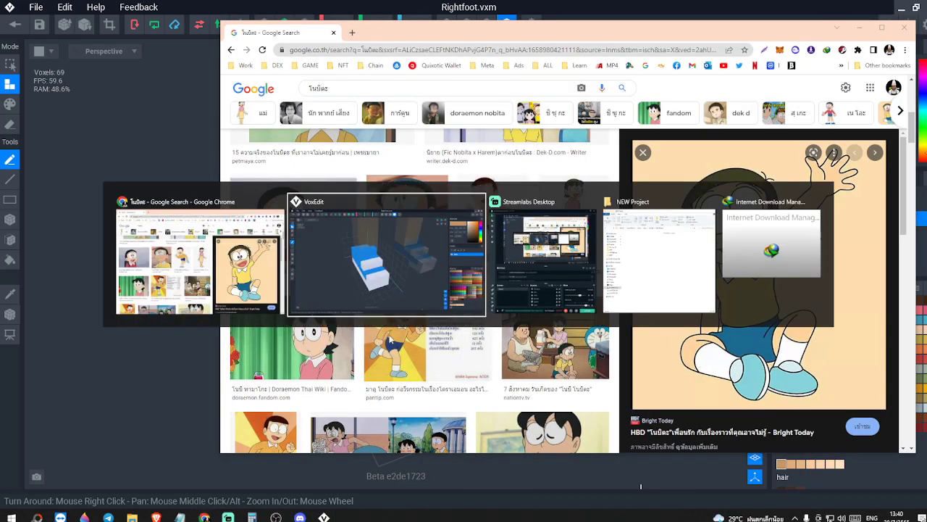
pyautogui.scroll(1, 469, 342)
pyautogui.scroll(2, 469, 342)
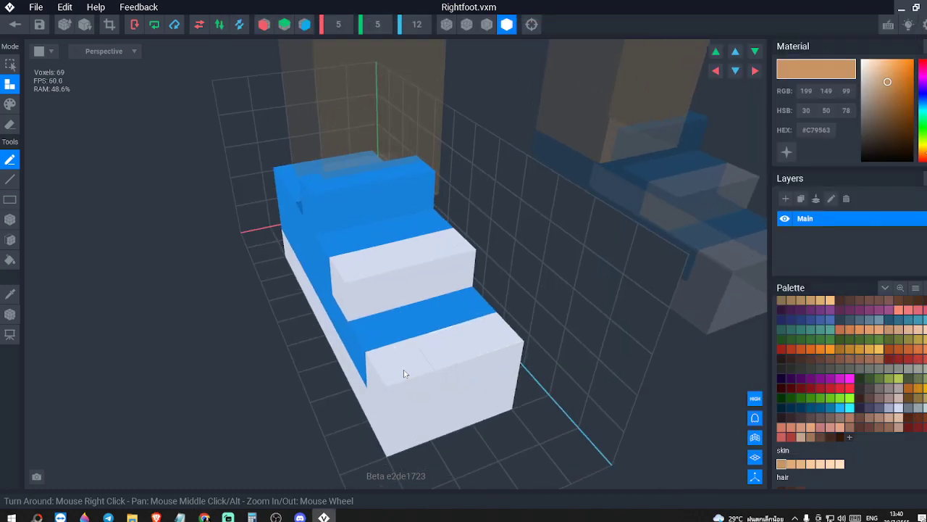
# - Sample the shoe's blue and lighten it to #6DB1EB, comparing it with the reference picture
pyautogui.click(10, 295)
pyautogui.click(351, 245)
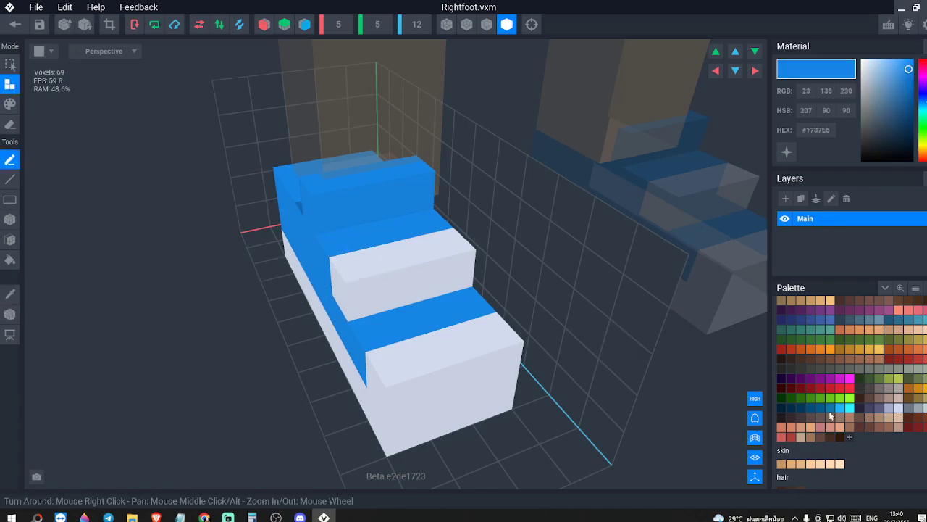
pyautogui.moveTo(908, 73); pyautogui.dragTo(894, 72)
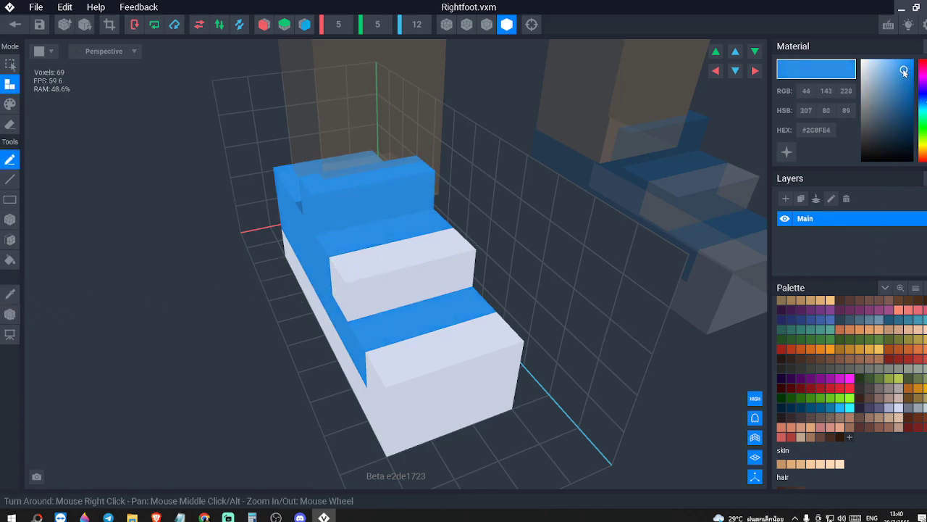
pyautogui.hotkey('alt', 'Tab')
pyautogui.hotkey('alt', 'Tab')
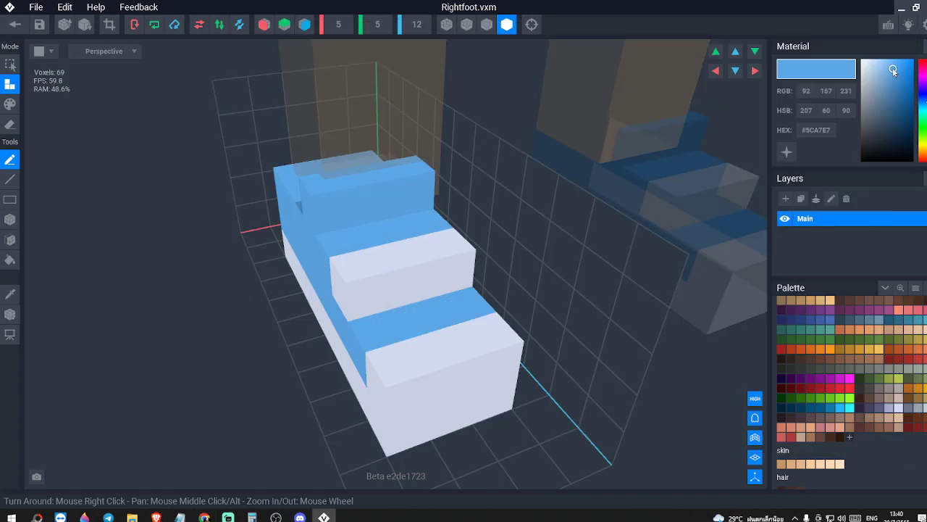
pyautogui.moveTo(894, 70); pyautogui.dragTo(895, 68)
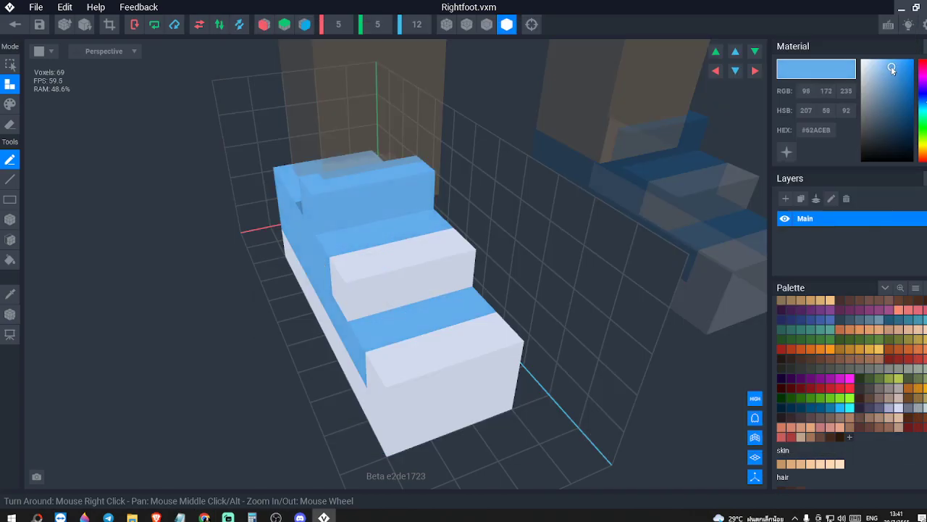
pyautogui.hotkey('alt', 'Tab')
pyautogui.hotkey('alt', 'Tab')
pyautogui.hotkey('alt', 'Tab')
pyautogui.hotkey('alt', 'Tab')
# - Shift Rightfoot's pivot point sideways to centre the shoe under the lower leg, checking the reference picture
pyautogui.moveTo(363, 308); pyautogui.dragTo(434, 284, button='right')
pyautogui.moveTo(250, 304); pyautogui.dragTo(270, 302, button='right')
pyautogui.moveTo(205, 309); pyautogui.dragTo(215, 308, button='right')
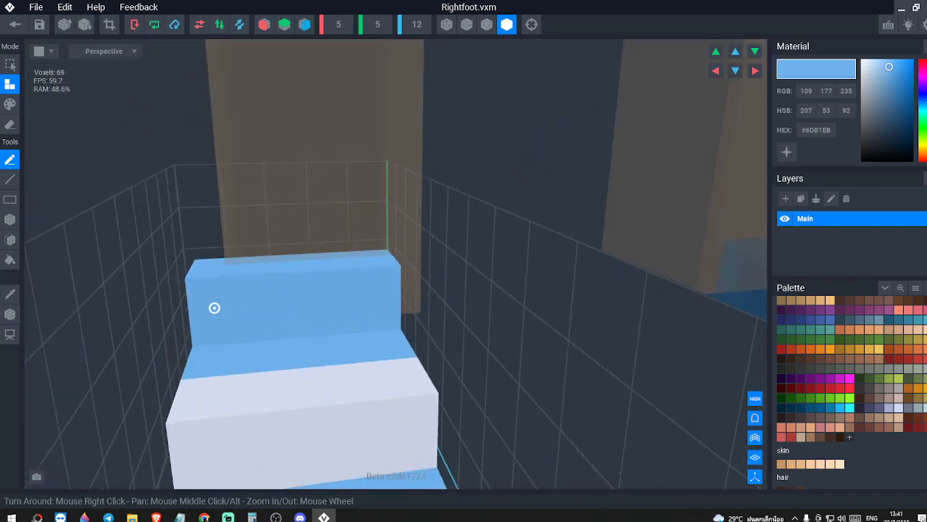
pyautogui.click(10, 314)
pyautogui.moveTo(215, 307); pyautogui.dragTo(194, 304)
pyautogui.hotkey('alt', 'Tab')
pyautogui.hotkey('alt', 'Tab')
pyautogui.moveTo(167, 325)
pyautogui.mouseDown(button='right')
pyautogui.moveTo(307, 355)
pyautogui.moveTo(406, 356)
pyautogui.mouseUp(button='right')
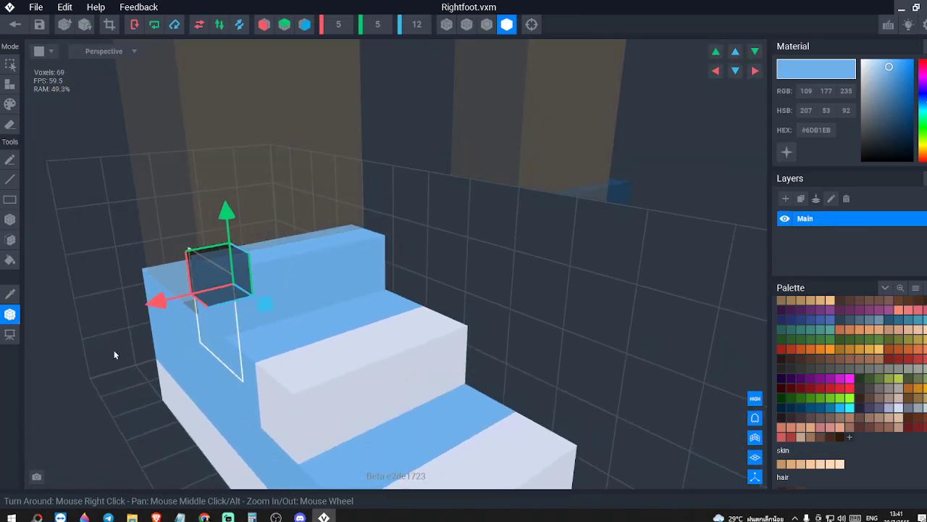
# - Sample the shoe's light blue #6DB1EB and paint the white step and toe blocks above Rightfoot's sole with it
pyautogui.click(11, 86)
pyautogui.click(10, 103)
pyautogui.moveTo(135, 406); pyautogui.dragTo(115, 348, button='right')
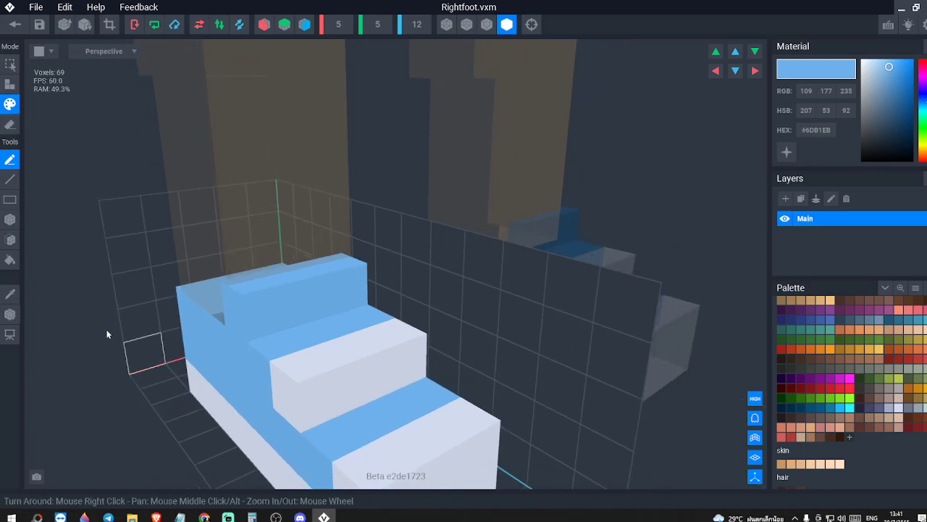
pyautogui.click(10, 292)
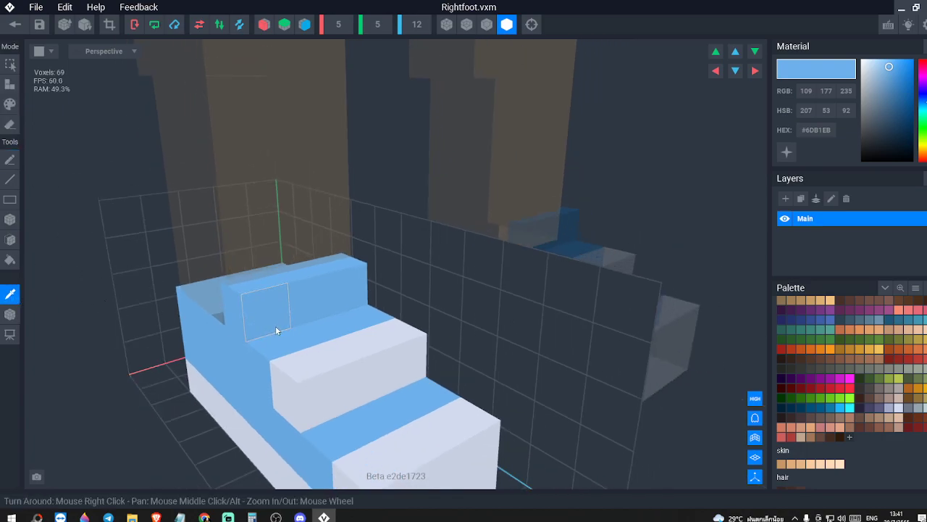
pyautogui.click(277, 330)
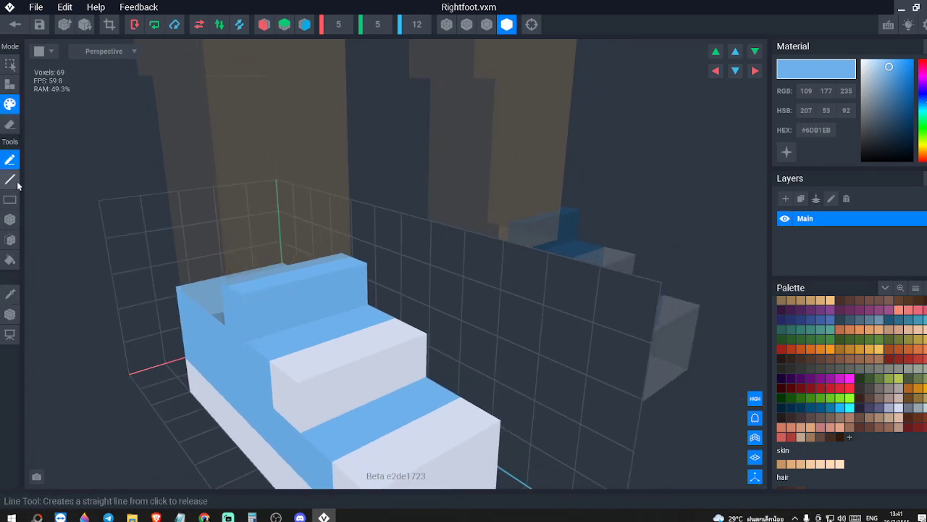
pyautogui.moveTo(311, 389); pyautogui.dragTo(420, 351)
pyautogui.moveTo(497, 358); pyautogui.dragTo(443, 357, button='right')
pyautogui.moveTo(365, 391); pyautogui.dragTo(286, 380)
pyautogui.moveTo(281, 379)
pyautogui.mouseDown(button='right')
pyautogui.moveTo(302, 380)
pyautogui.moveTo(242, 388)
pyautogui.mouseUp(button='right')
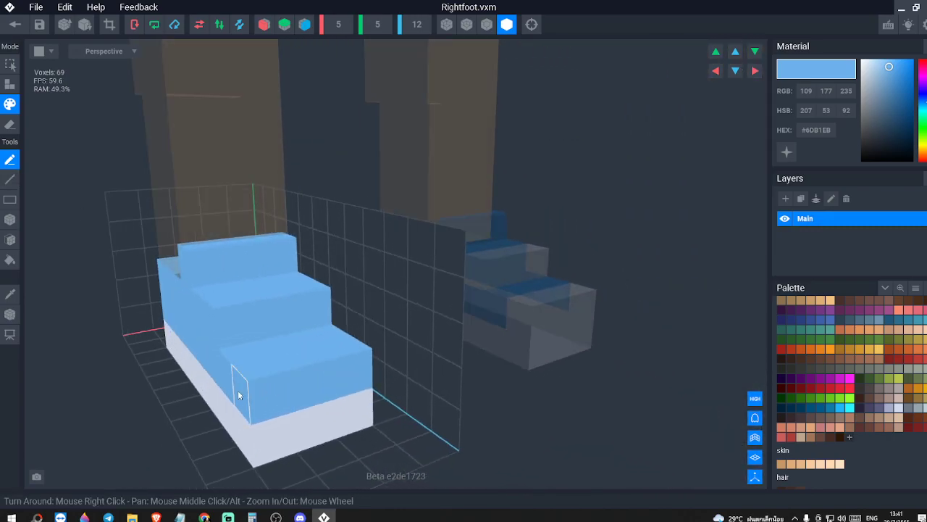
# - Check the reference picture and paint the remaining white voxels on the shoe upper's other side light blue
pyautogui.hotkey('alt', 'Tab')
pyautogui.hotkey('alt', 'Tab')
pyautogui.moveTo(221, 267)
pyautogui.mouseDown(button='right')
pyautogui.moveTo(118, 283)
pyautogui.moveTo(149, 294)
pyautogui.moveTo(139, 298)
pyautogui.mouseUp(button='right')
pyautogui.moveTo(129, 306); pyautogui.dragTo(184, 299)
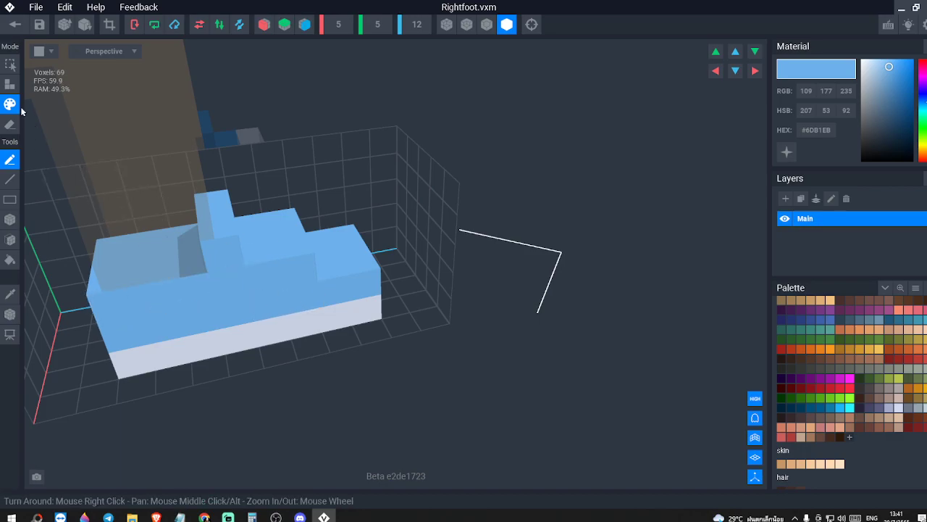
# - Widen the shoe by one voxel layer on its outer side, using light blue for the upper and #D2DAED for the sole
pyautogui.click(9, 84)
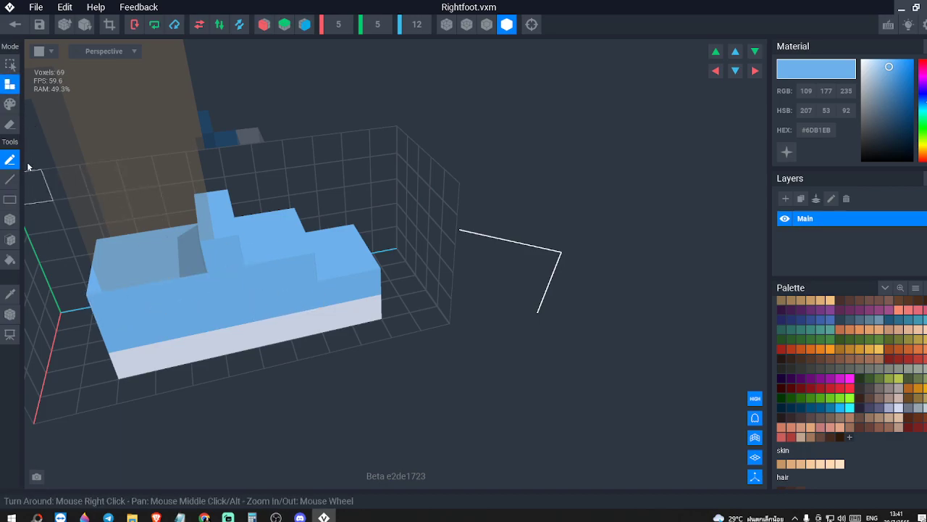
pyautogui.click(236, 310)
pyautogui.moveTo(274, 305); pyautogui.dragTo(285, 327, button='right')
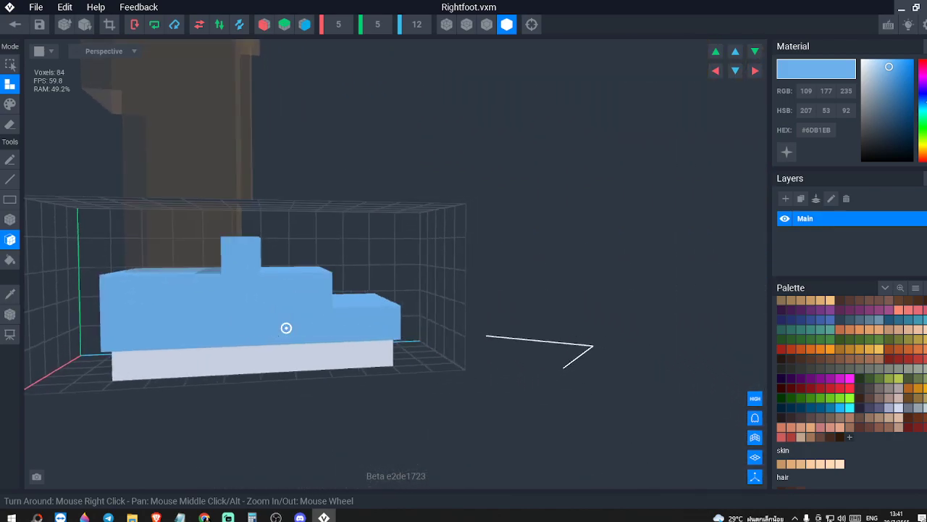
pyautogui.click(10, 294)
pyautogui.click(200, 372)
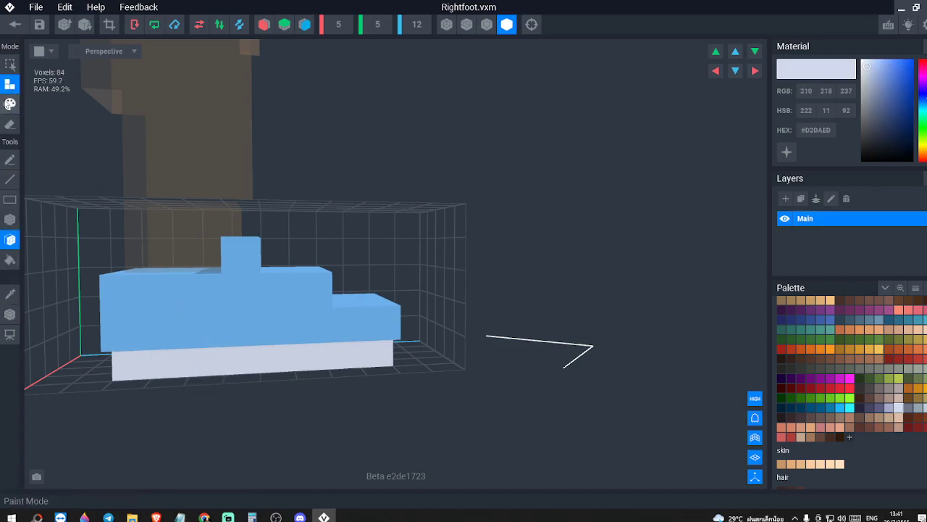
pyautogui.click(168, 355)
pyautogui.moveTo(169, 355); pyautogui.dragTo(168, 349, button='right')
# - Shift Rightfoot's pivot point sideways so the widened shoe sits centred under the leg, and compare it with the reference picture
pyautogui.click(11, 313)
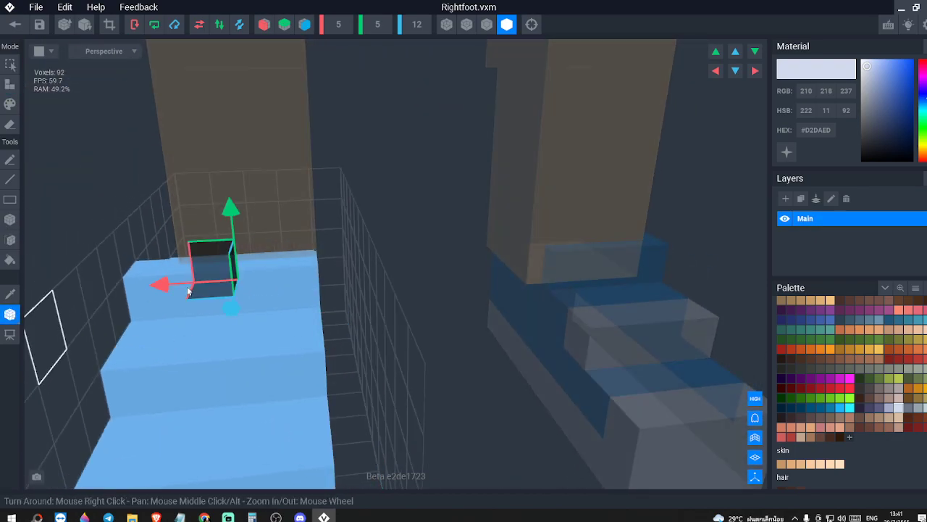
pyautogui.moveTo(166, 285); pyautogui.dragTo(150, 287)
pyautogui.hotkey('ctrl', 'z')
pyautogui.moveTo(184, 295); pyautogui.dragTo(172, 291, button='right')
pyautogui.moveTo(172, 291); pyautogui.dragTo(302, 292, button='middle')
pyautogui.moveTo(130, 304); pyautogui.dragTo(136, 301, button='right')
pyautogui.moveTo(81, 246); pyautogui.dragTo(126, 267, button='middle')
pyautogui.hotkey('alt', 'Tab')
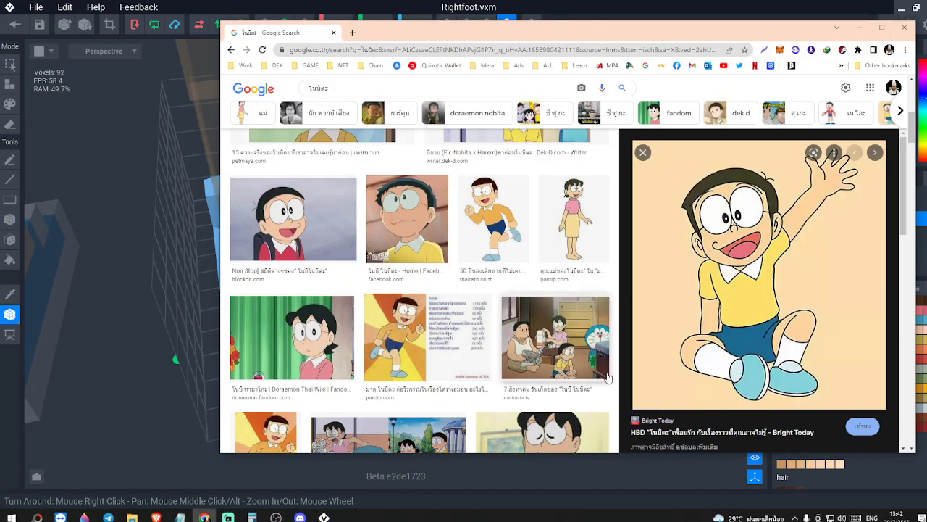
pyautogui.hotkey('alt', 'Tab')
pyautogui.moveTo(285, 233); pyautogui.dragTo(305, 245, button='middle')
pyautogui.moveTo(305, 245); pyautogui.dragTo(243, 246, button='right')
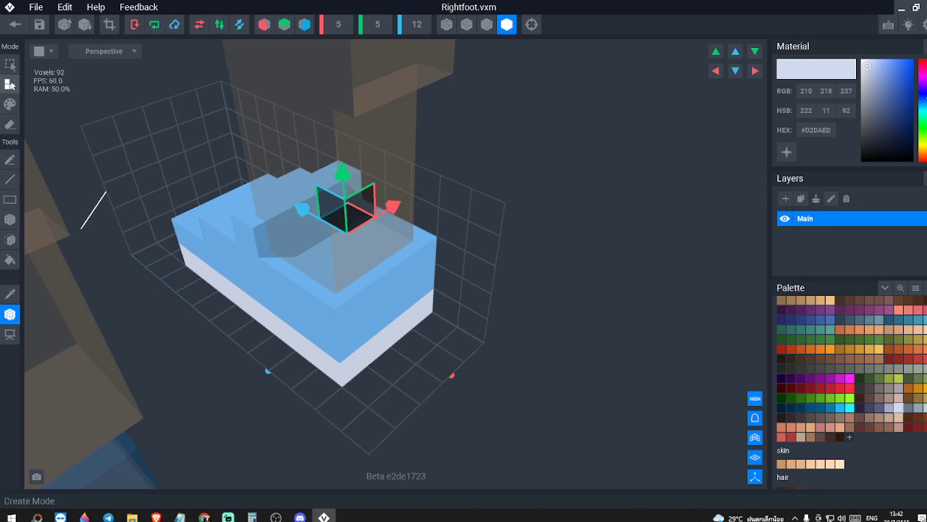
# - Sample light blue #6DB1EB and extrude the recessed face behind the tongue to fill the ankle opening level
pyautogui.click(12, 294)
pyautogui.click(267, 246)
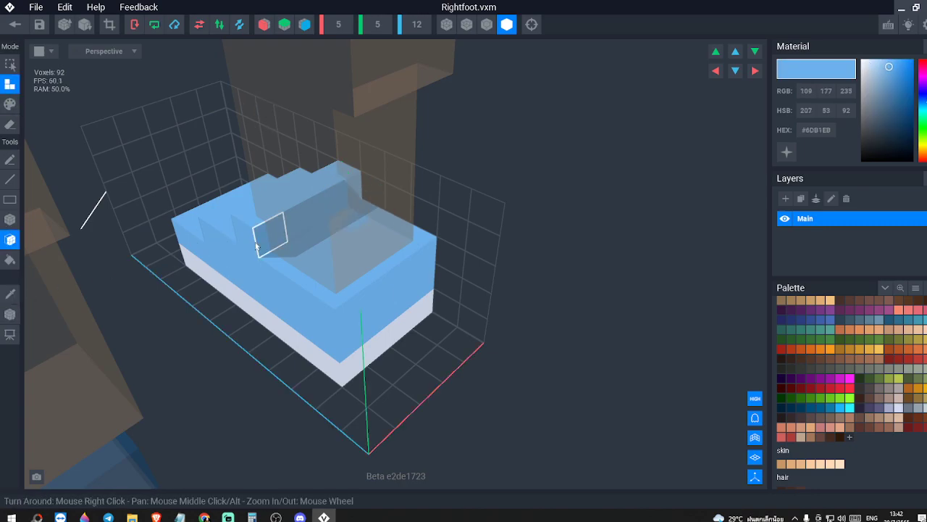
pyautogui.click(279, 257)
pyautogui.moveTo(379, 267); pyautogui.dragTo(379, 267, button='right')
pyautogui.moveTo(334, 280); pyautogui.dragTo(333, 280, button='right')
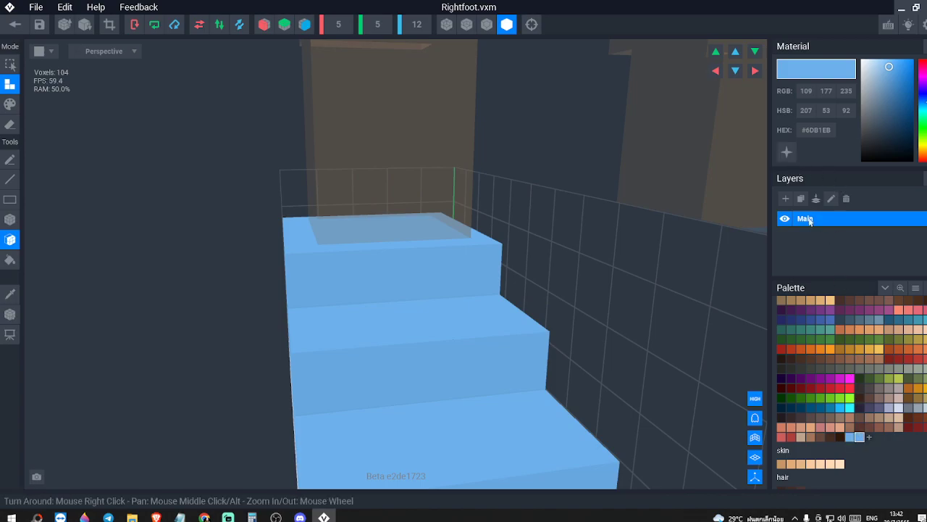
# - Set the colour to white #FFFFFF and paint a two-voxel-wide tongue down the middle of the shoe's upper two steps
pyautogui.moveTo(867, 125); pyautogui.dragTo(835, 24)
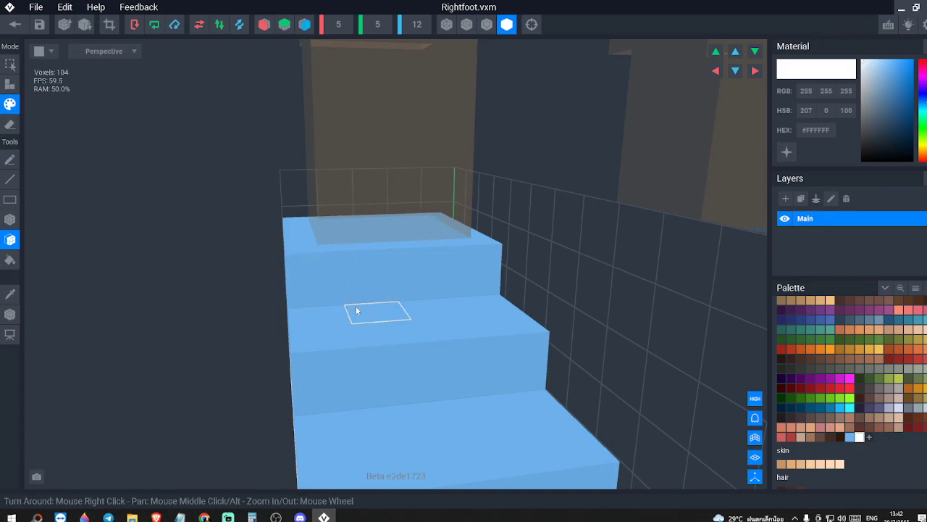
pyautogui.click(370, 278)
pyautogui.hotkey('ctrl', 'z')
pyautogui.click(11, 159)
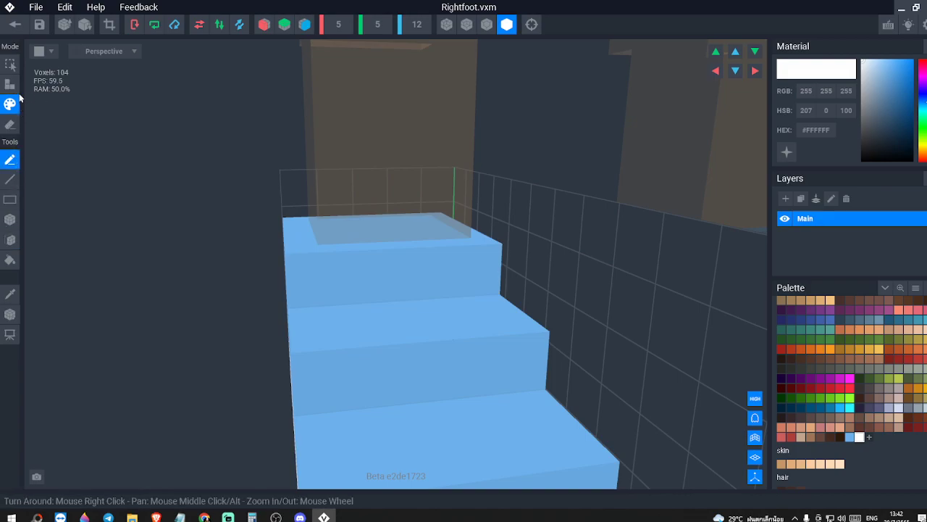
pyautogui.moveTo(380, 277); pyautogui.dragTo(413, 275)
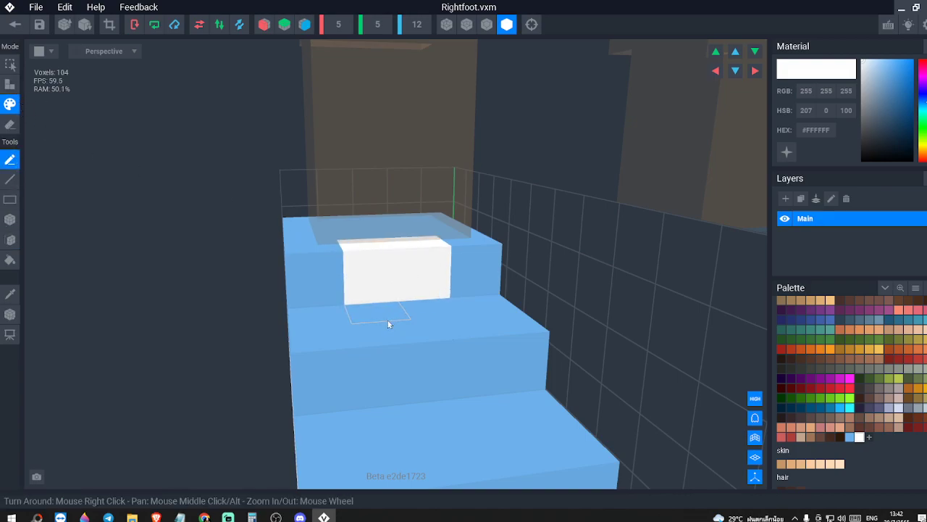
pyautogui.click(384, 321)
pyautogui.moveTo(390, 333)
pyautogui.mouseDown()
pyautogui.moveTo(421, 331)
pyautogui.moveTo(432, 318)
pyautogui.mouseUp()
pyautogui.scroll(-4, 439, 360)
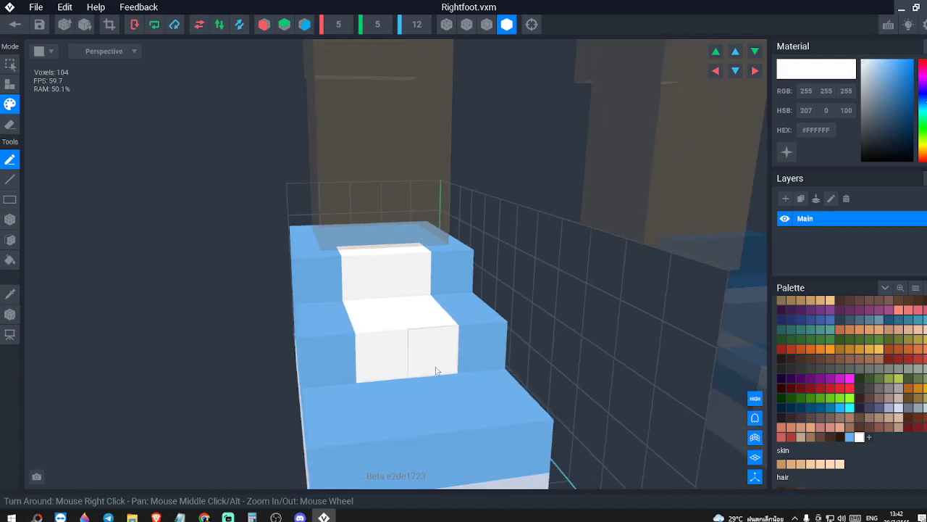
pyautogui.moveTo(426, 364)
pyautogui.mouseDown(button='right')
pyautogui.moveTo(423, 352)
pyautogui.moveTo(425, 360)
pyautogui.mouseUp(button='right')
# - Check the reference picture and extend the white tongue patch back over the top of the ankle
pyautogui.hotkey('alt', 'Tab')
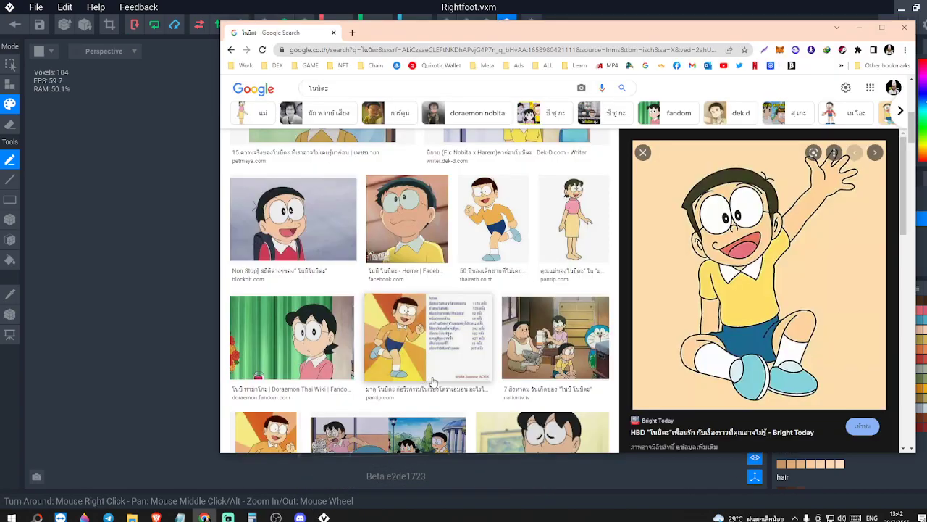
pyautogui.hotkey('alt', 'Tab')
pyautogui.moveTo(404, 317); pyautogui.dragTo(399, 295, button='right')
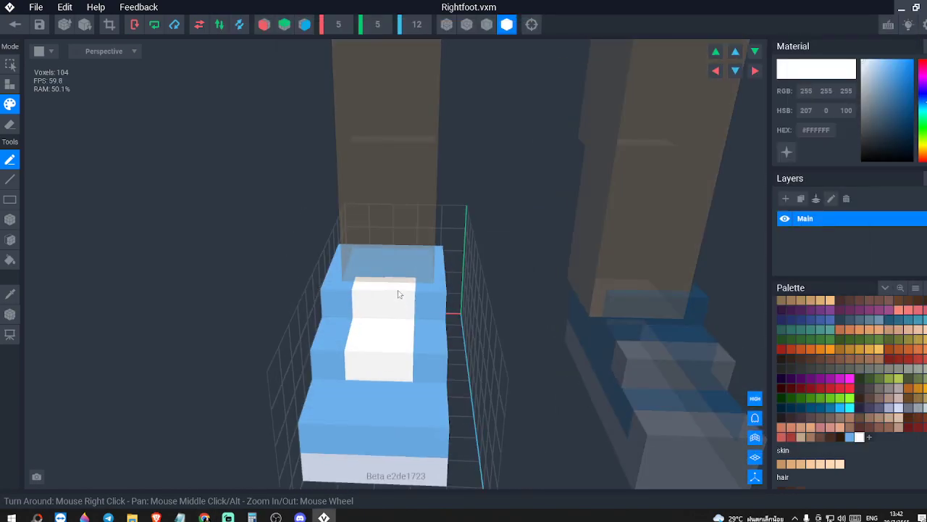
pyautogui.click(367, 278)
pyautogui.moveTo(369, 277); pyautogui.dragTo(392, 273)
pyautogui.click(367, 274)
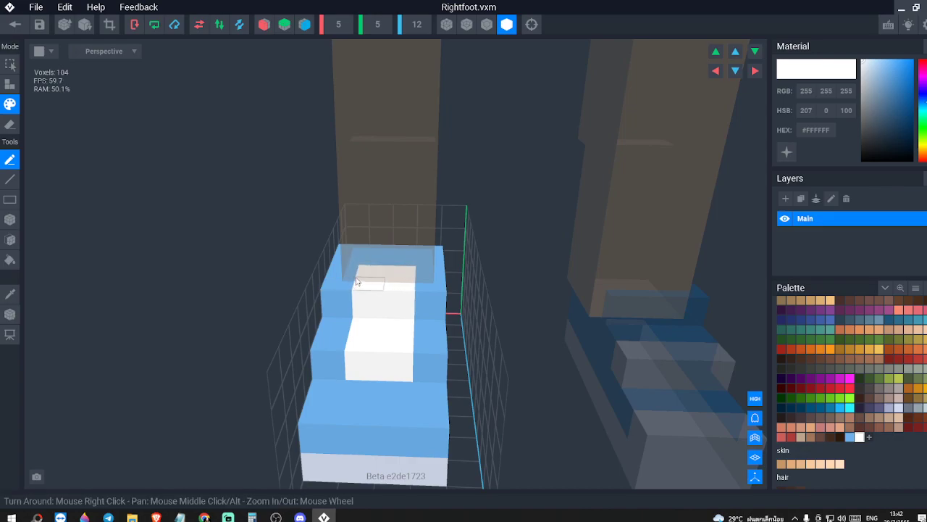
pyautogui.click(392, 269)
pyautogui.moveTo(393, 270); pyautogui.dragTo(392, 274, button='right')
# - Return to the full character rig and examine the repainted right shoe against the left one
pyautogui.moveTo(366, 330); pyautogui.dragTo(332, 328, button='right')
pyautogui.click(24, 21)
pyautogui.click(359, 196)
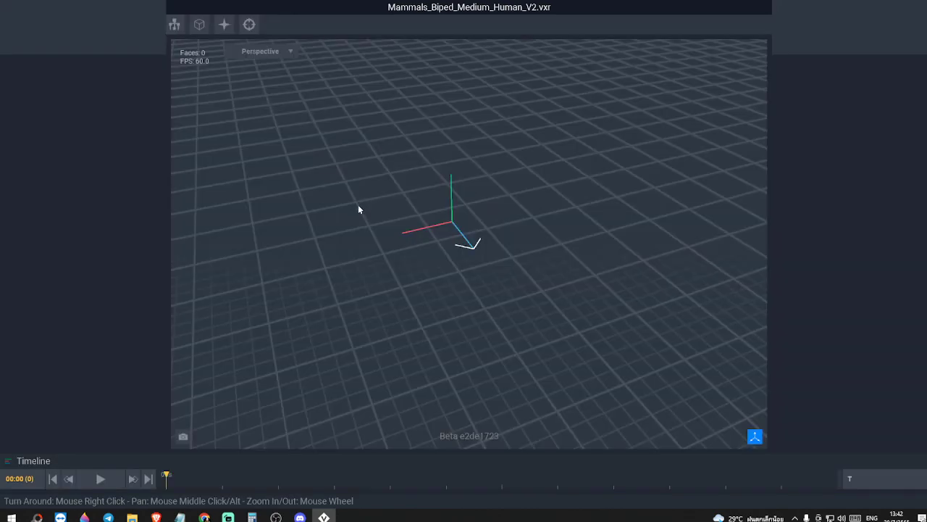
pyautogui.moveTo(382, 245); pyautogui.dragTo(389, 252, button='right')
pyautogui.scroll(5, 390, 251)
pyautogui.scroll(2, 533, 293)
pyautogui.moveTo(607, 219); pyautogui.dragTo(565, 306, button='middle')
pyautogui.scroll(4, 583, 305)
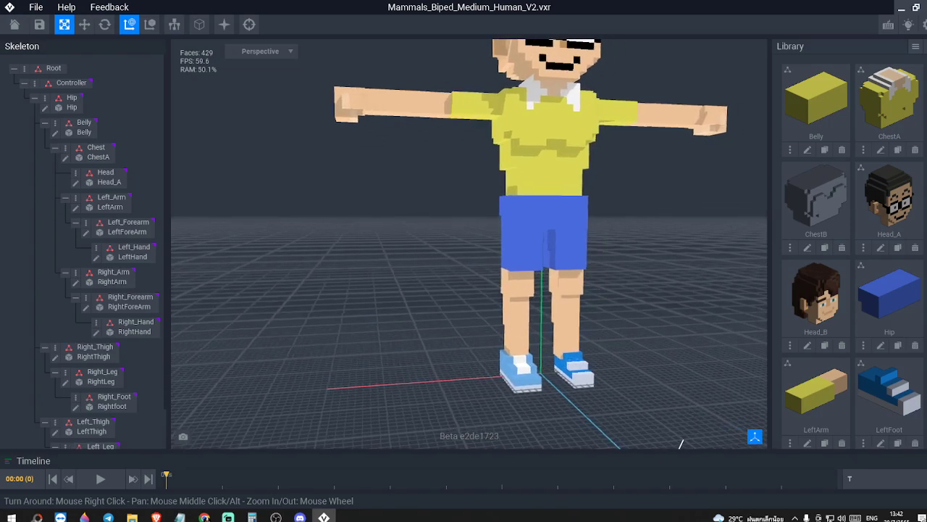
pyautogui.scroll(4, 620, 355)
pyautogui.scroll(-2, 617, 358)
pyautogui.moveTo(588, 345); pyautogui.dragTo(589, 345, button='right')
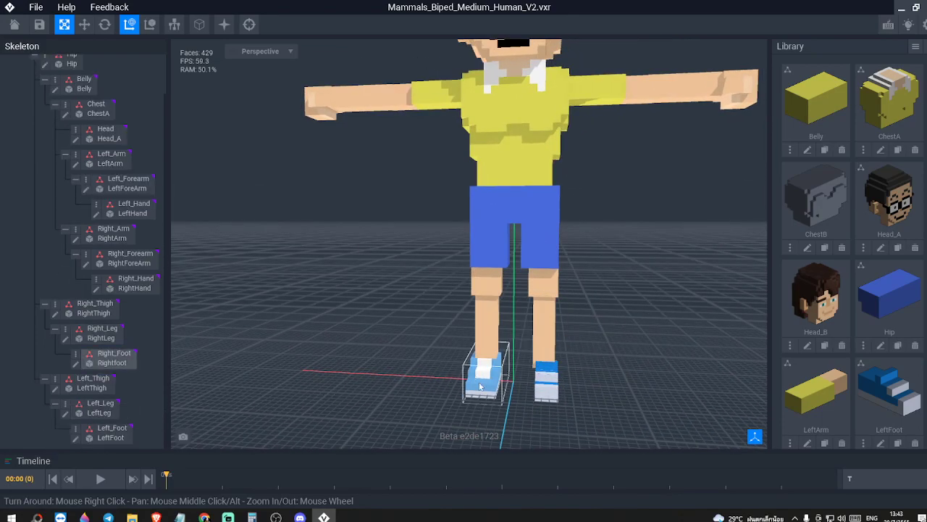
# - Reopen Rightfoot, erase the outer side layer of its upper and sole, and shift the pivot to recentre the shoe under the leg
pyautogui.click(76, 364)
pyautogui.moveTo(375, 341); pyautogui.dragTo(471, 315, button='right')
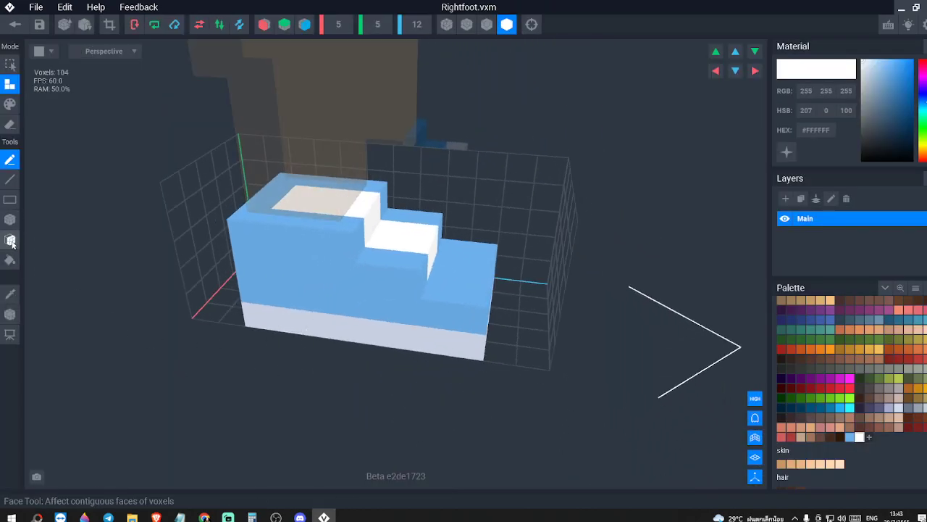
pyautogui.click(11, 240)
pyautogui.click(10, 124)
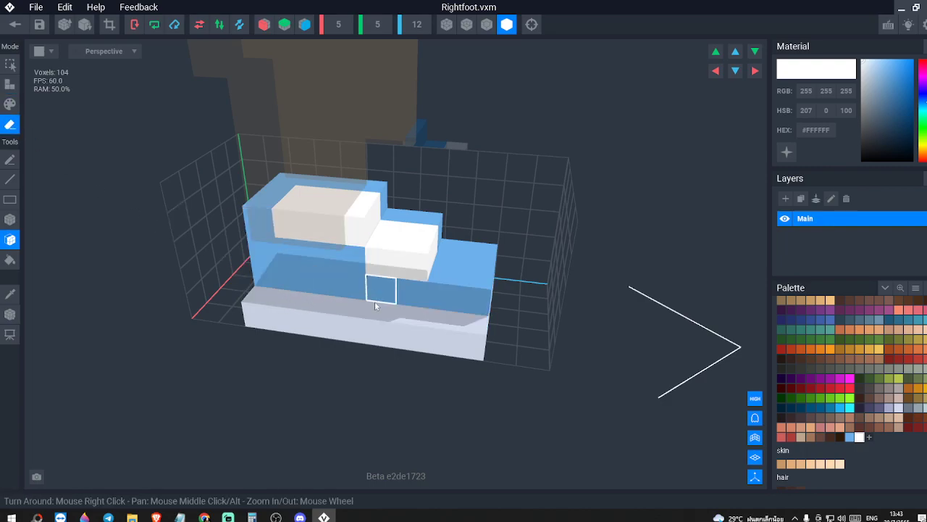
pyautogui.click(354, 336)
pyautogui.moveTo(384, 290); pyautogui.dragTo(420, 281, button='right')
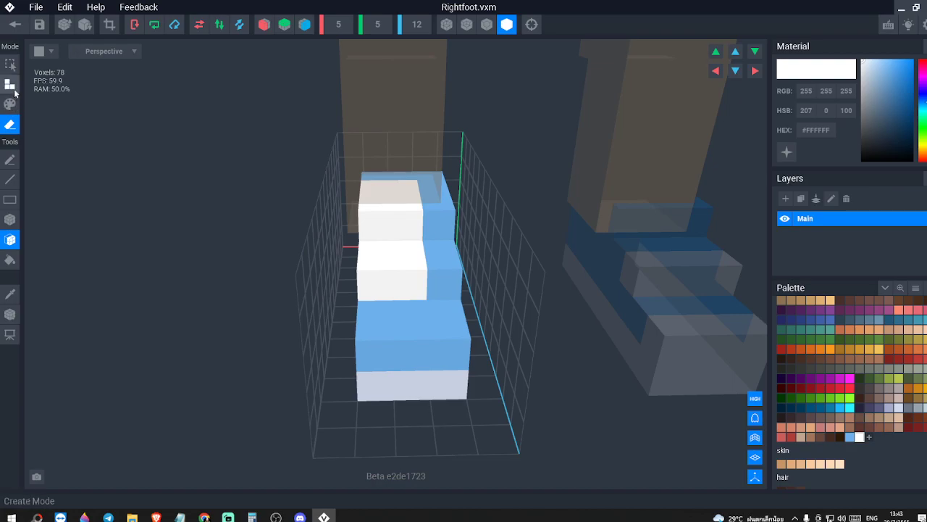
pyautogui.click(11, 313)
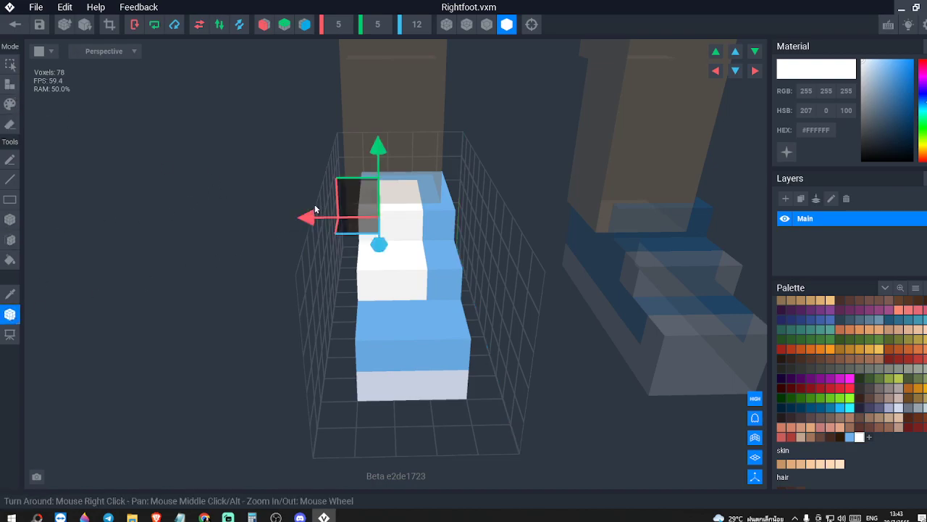
pyautogui.moveTo(307, 218); pyautogui.dragTo(321, 220)
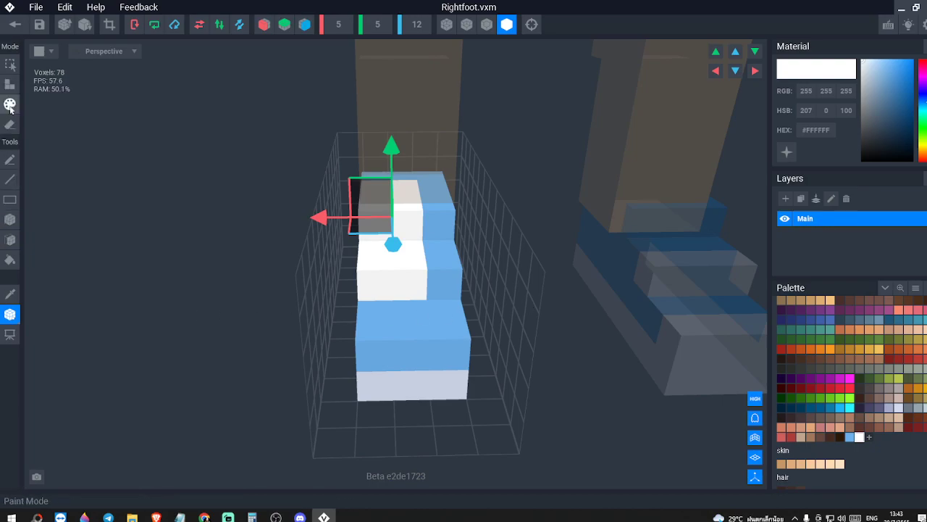
# - Sample the shoe's light blue #6DB1EB as the colour for painting
pyautogui.click(16, 294)
pyautogui.click(407, 325)
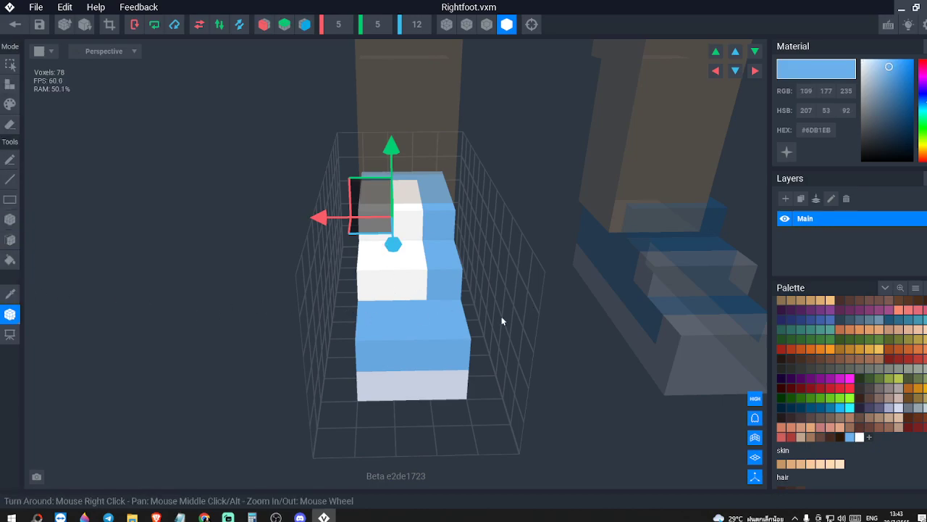
pyautogui.click(12, 313)
pyautogui.click(13, 295)
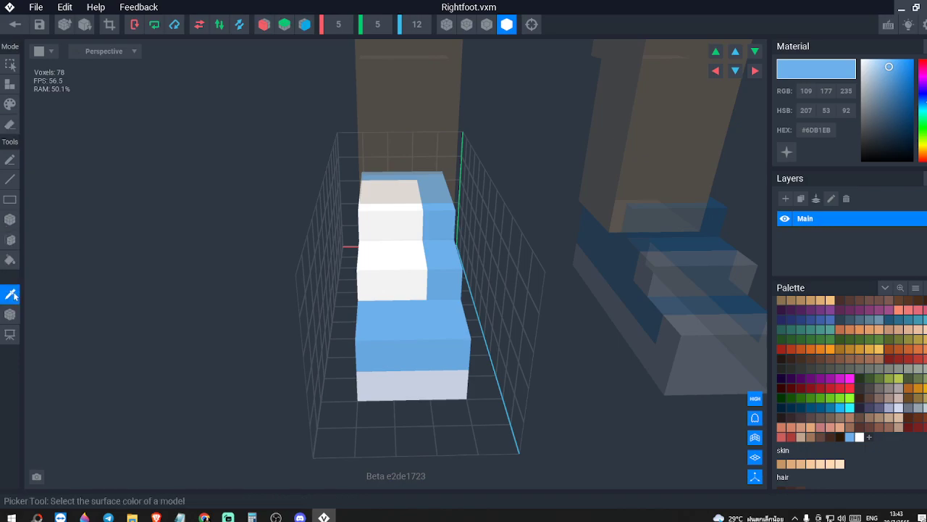
pyautogui.click(421, 320)
pyautogui.click(12, 105)
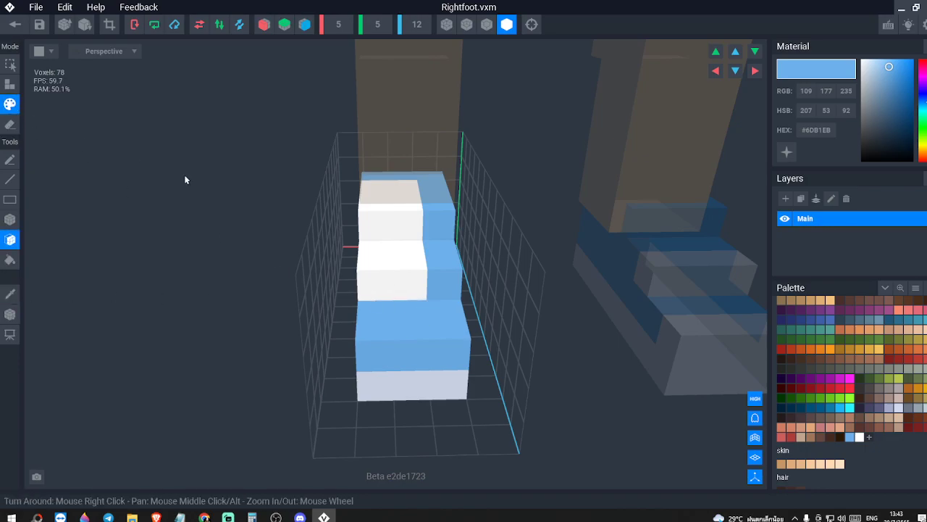
pyautogui.click(372, 278)
pyautogui.click(374, 248)
pyautogui.click(369, 224)
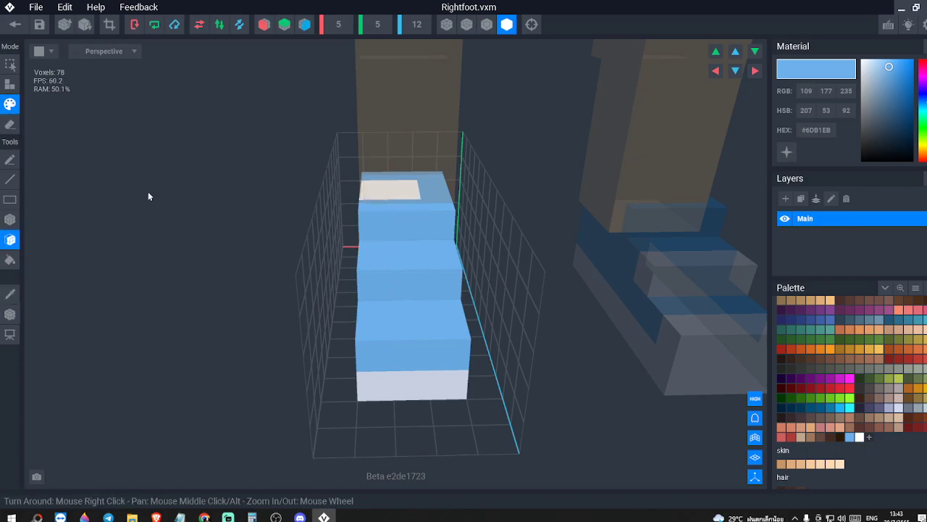
pyautogui.hotkey('ctrl', 'z')
pyautogui.hotkey('ctrl', 'z')
pyautogui.hotkey('ctrl', 'z')
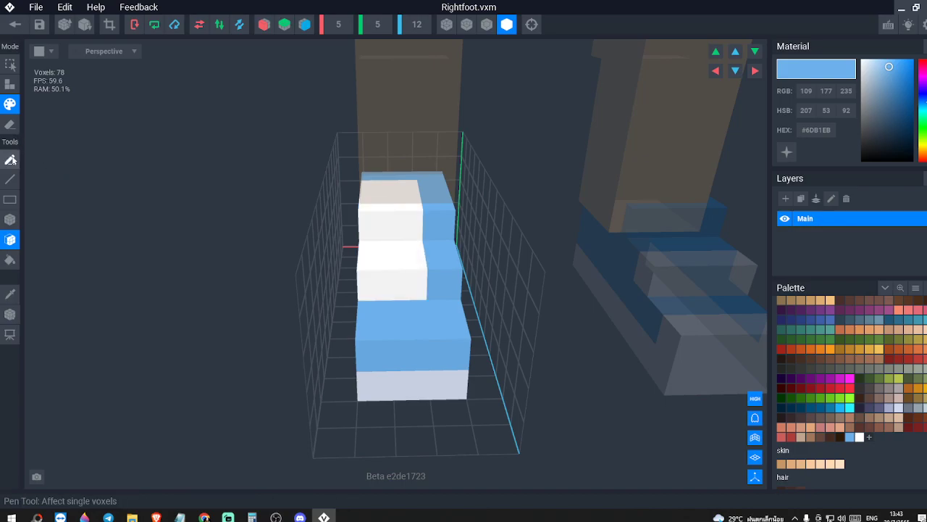
# - Paint the tongue's outer column and its lower step light blue voxel by voxel to narrow the white patch, checking the reference picture
pyautogui.click(11, 160)
pyautogui.moveTo(373, 192); pyautogui.dragTo(368, 278)
pyautogui.moveTo(369, 278); pyautogui.dragTo(409, 278, button='right')
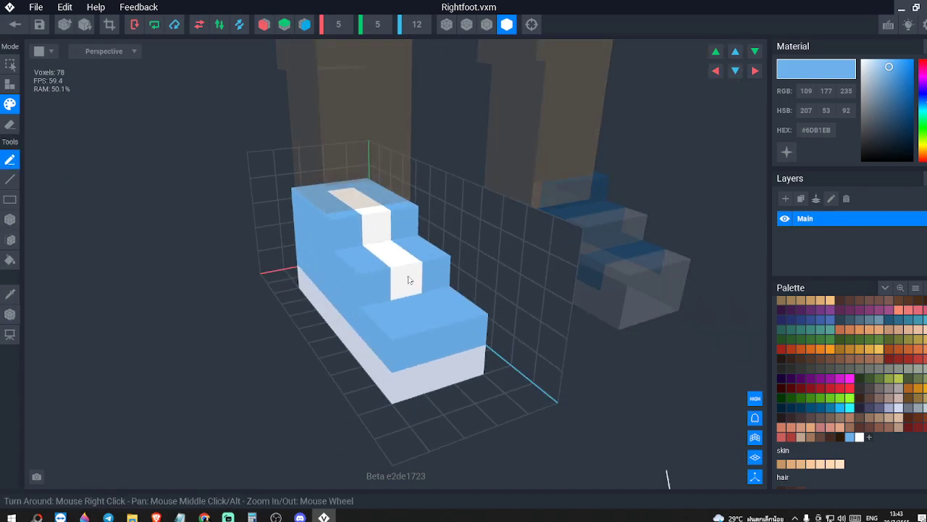
pyautogui.click(408, 278)
pyautogui.moveTo(422, 242); pyautogui.dragTo(418, 238, button='right')
pyautogui.hotkey('alt', 'Tab')
pyautogui.hotkey('alt', 'Tab')
pyautogui.moveTo(418, 247); pyautogui.dragTo(365, 222, button='middle')
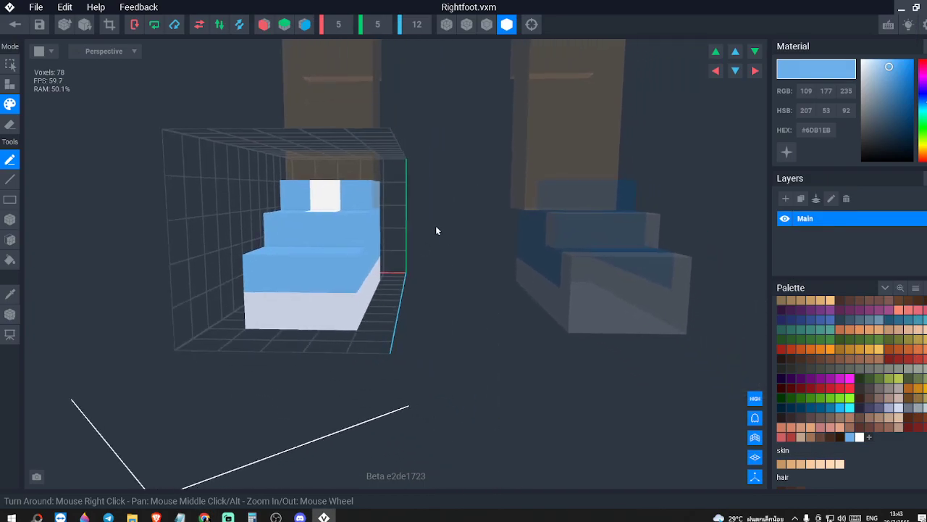
# - Save the right shoe model, return to the full character rig and examine both feet from the front
pyautogui.click(15, 23)
pyautogui.click(340, 195)
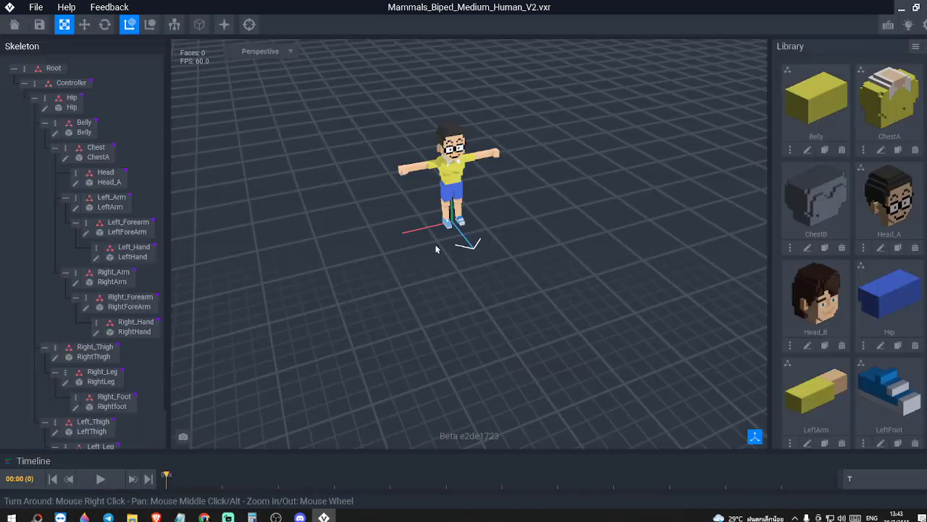
pyautogui.scroll(6, 468, 256)
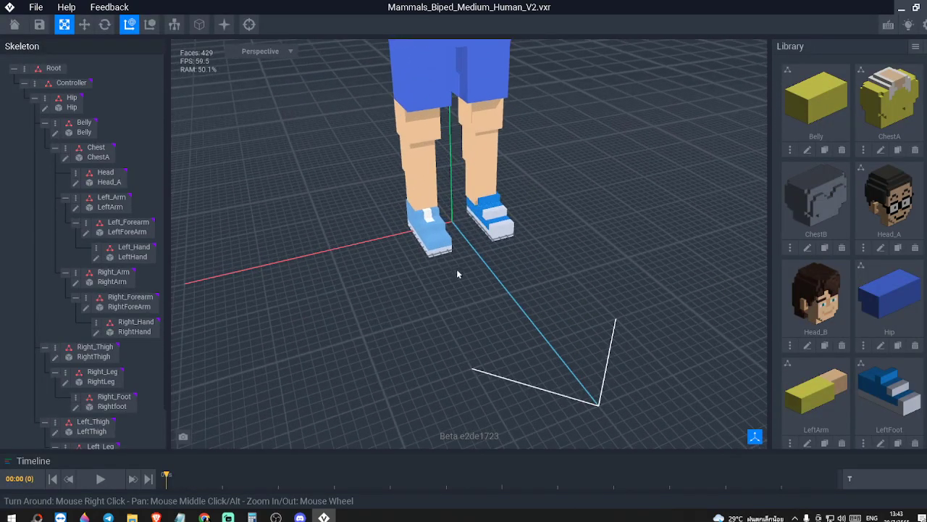
pyautogui.moveTo(501, 204); pyautogui.dragTo(450, 191, button='right')
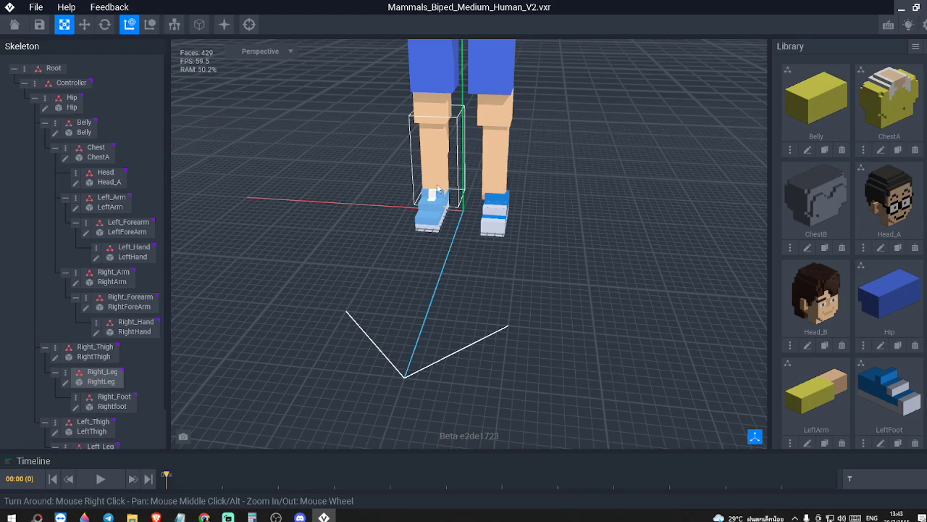
# - Open the RightLeg model for editing and check the lower legs in the cartoon reference picture
pyautogui.click(431, 168)
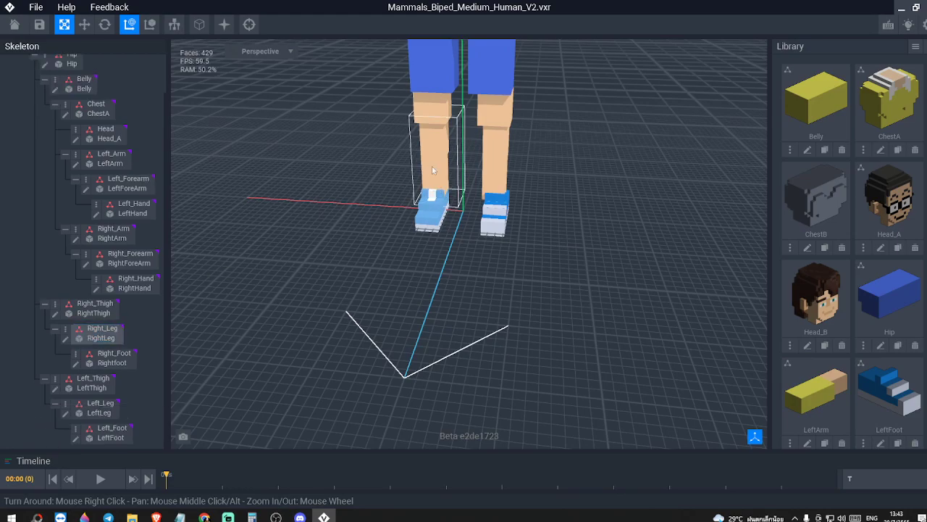
pyautogui.click(65, 339)
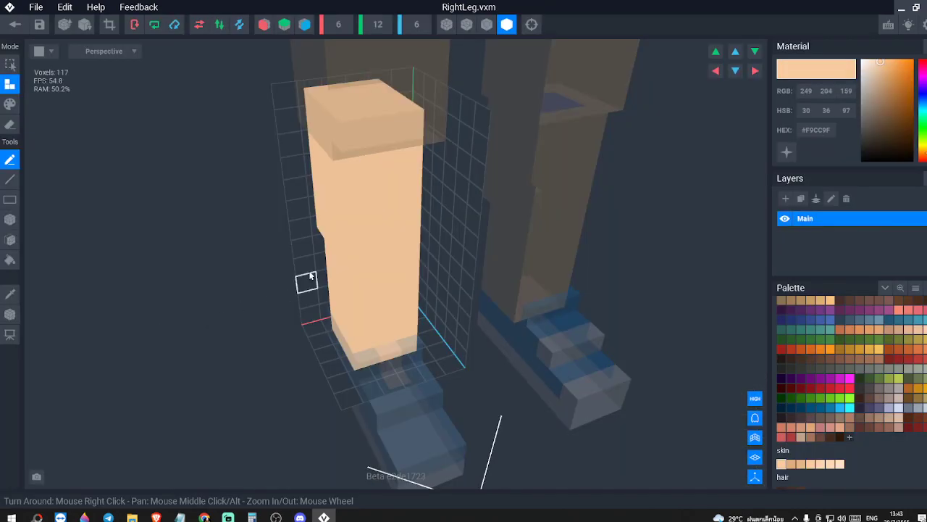
pyautogui.hotkey('alt', 'Tab')
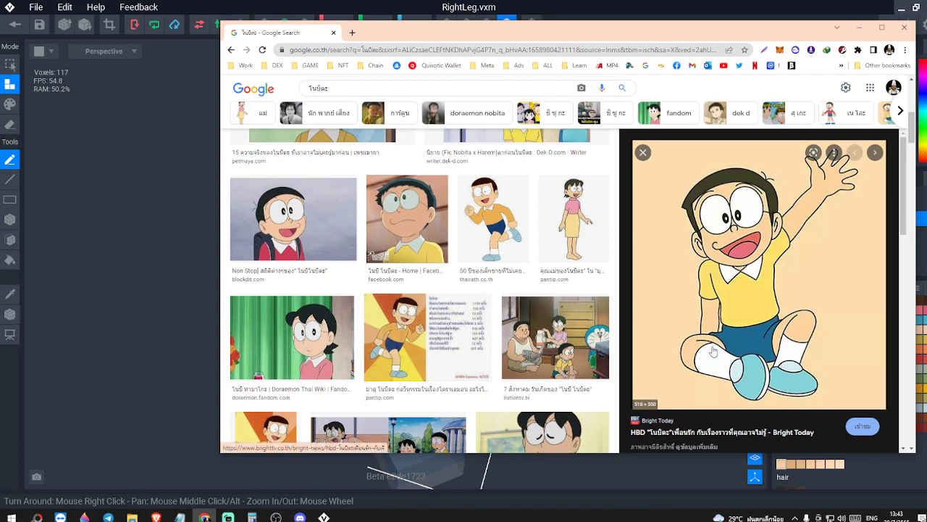
pyautogui.hotkey('alt', 'Tab')
pyautogui.moveTo(341, 287); pyautogui.dragTo(384, 174, button='right')
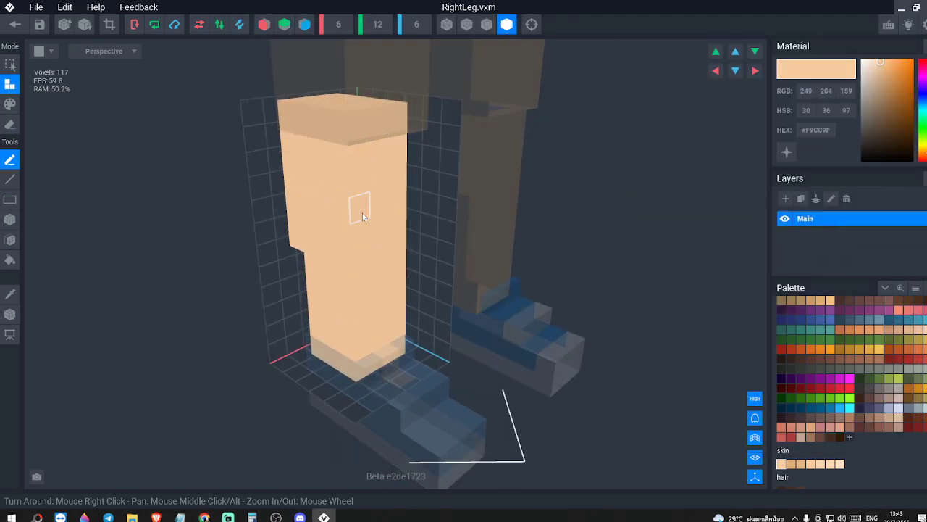
pyautogui.hotkey('alt', 'Tab')
pyautogui.hotkey('alt', 'Tab')
pyautogui.hotkey('alt', 'Tab')
pyautogui.hotkey('alt', 'Tab')
# - Set the colour to white #FFFFFF and paint a sock over the front and outer faces of the lower right leg
pyautogui.moveTo(865, 66); pyautogui.dragTo(839, 47)
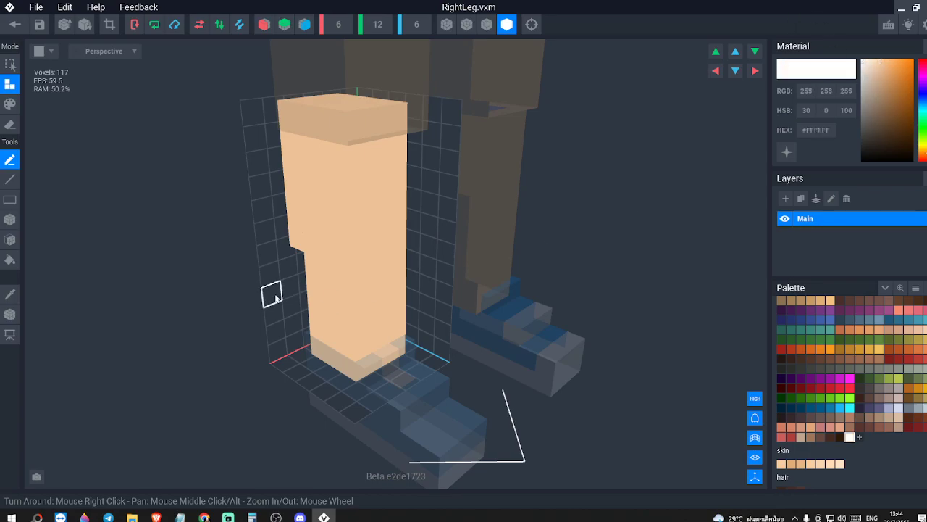
pyautogui.click(9, 103)
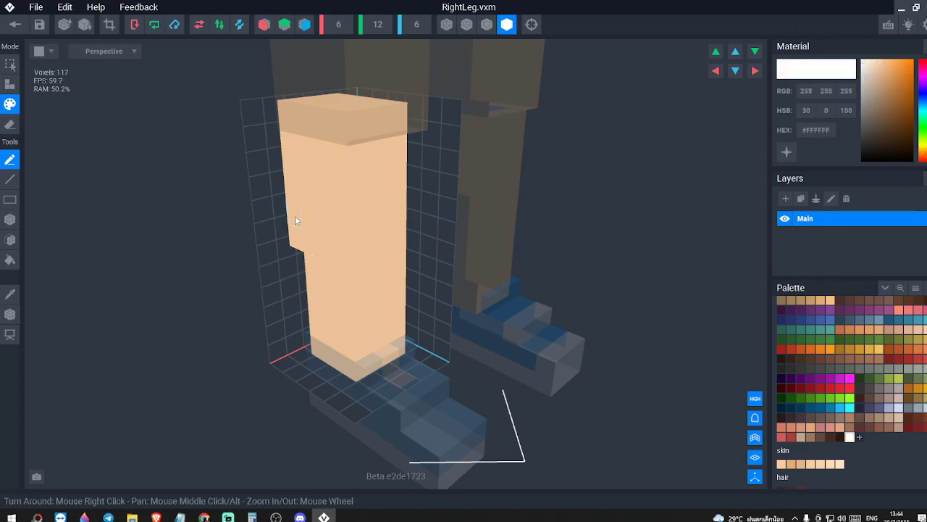
pyautogui.moveTo(298, 232); pyautogui.dragTo(371, 240)
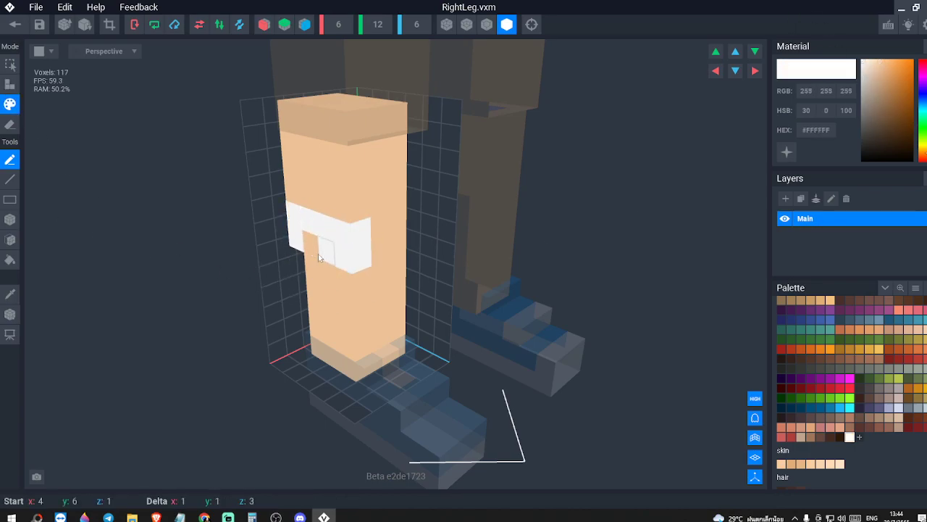
pyautogui.moveTo(312, 295); pyautogui.dragTo(322, 353)
pyautogui.moveTo(357, 359)
pyautogui.mouseDown()
pyautogui.moveTo(336, 269)
pyautogui.moveTo(399, 240)
pyautogui.moveTo(325, 297)
pyautogui.moveTo(388, 297)
pyautogui.mouseUp()
pyautogui.moveTo(399, 331); pyautogui.dragTo(398, 310)
# - Paint the sock's remaining inner and back faces white, save RightLeg and return to the full character rig
pyautogui.moveTo(425, 296); pyautogui.dragTo(429, 298, button='right')
pyautogui.moveTo(449, 283)
pyautogui.mouseDown()
pyautogui.moveTo(438, 285)
pyautogui.moveTo(429, 202)
pyautogui.moveTo(431, 249)
pyautogui.mouseUp()
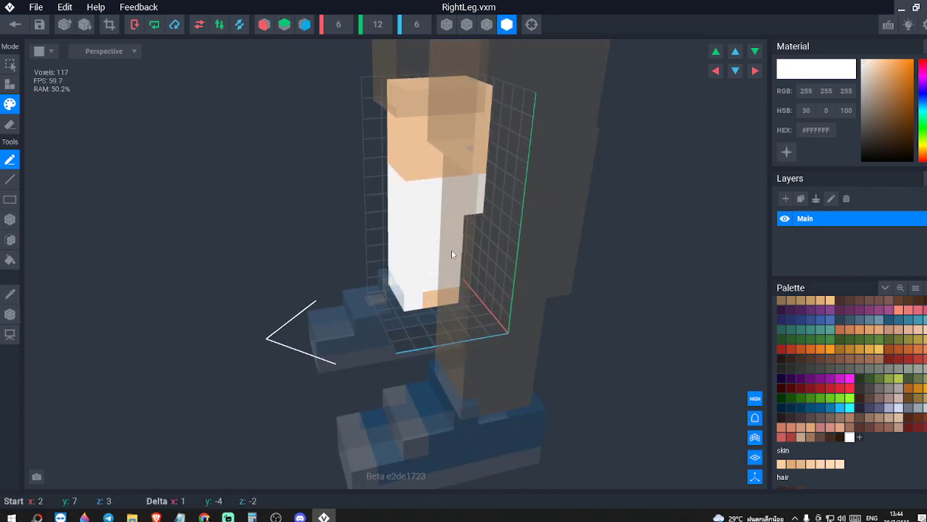
pyautogui.moveTo(429, 303); pyautogui.dragTo(505, 218, button='right')
pyautogui.moveTo(502, 179); pyautogui.dragTo(496, 282)
pyautogui.moveTo(496, 283); pyautogui.dragTo(326, 230, button='right')
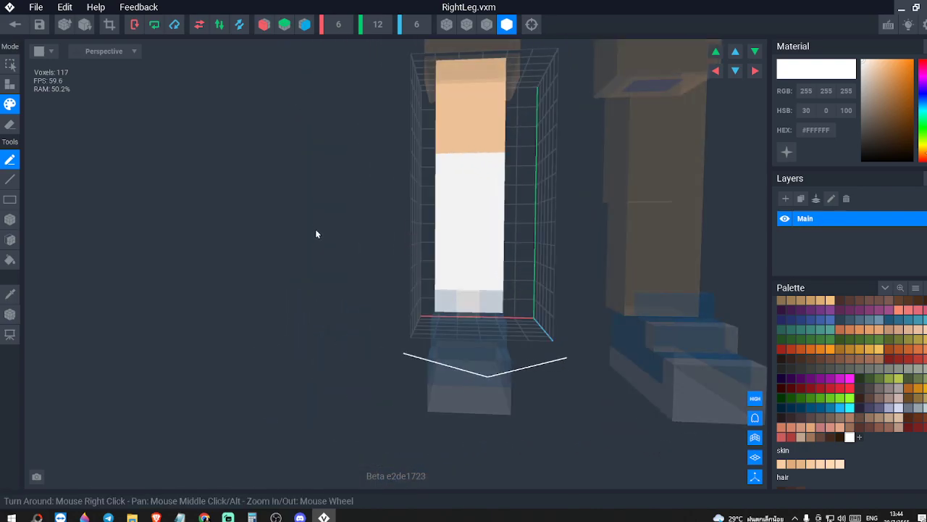
pyautogui.scroll(-3, 426, 257)
pyautogui.moveTo(427, 260); pyautogui.dragTo(402, 176, button='right')
pyautogui.click(16, 24)
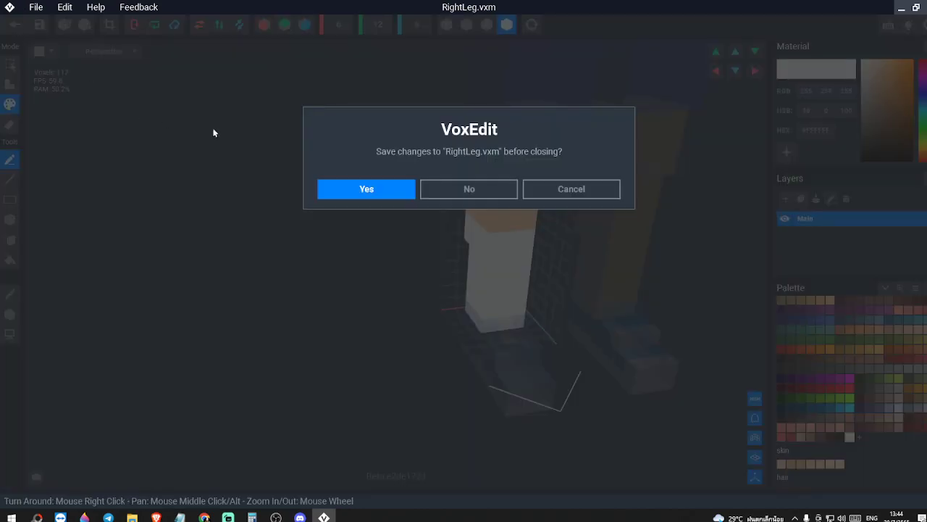
pyautogui.click(370, 189)
# - Examine the right leg's white sock on the full character against the unpainted left leg
pyautogui.scroll(1, 428, 269)
pyautogui.moveTo(429, 269); pyautogui.dragTo(455, 304, button='right')
pyautogui.scroll(3, 468, 322)
pyautogui.moveTo(500, 223); pyautogui.dragTo(469, 301, button='middle')
pyautogui.moveTo(501, 265); pyautogui.dragTo(526, 305, button='right')
pyautogui.scroll(3, 527, 307)
pyautogui.moveTo(533, 424); pyautogui.dragTo(516, 332, button='middle')
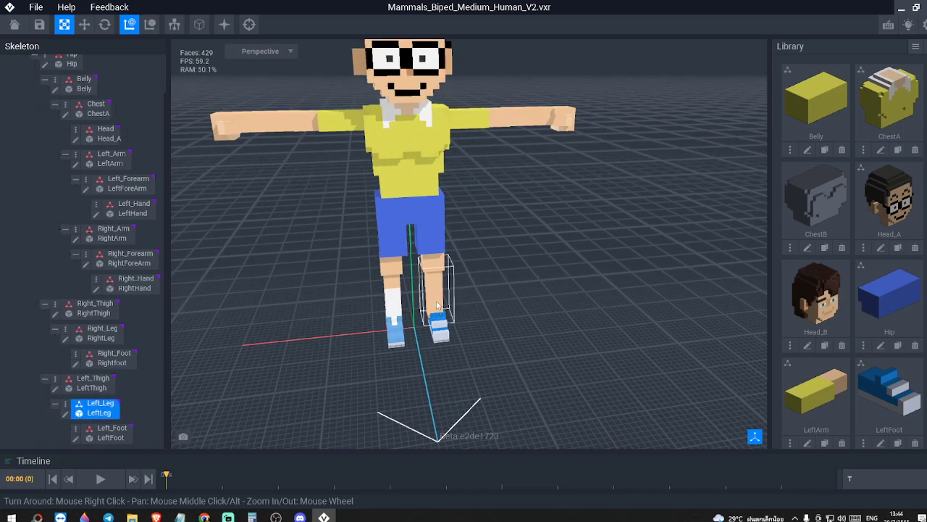
# - Open the LeftLeg model and set the colour to white #FFFFFF, undoing the stray stroke on the leg
pyautogui.click(65, 415)
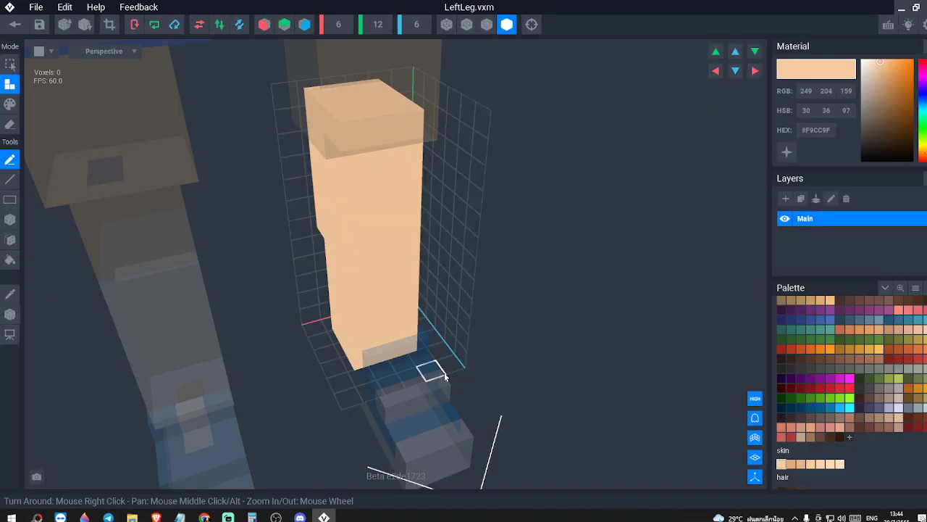
pyautogui.scroll(2, 363, 299)
pyautogui.moveTo(355, 292); pyautogui.dragTo(351, 223, button='right')
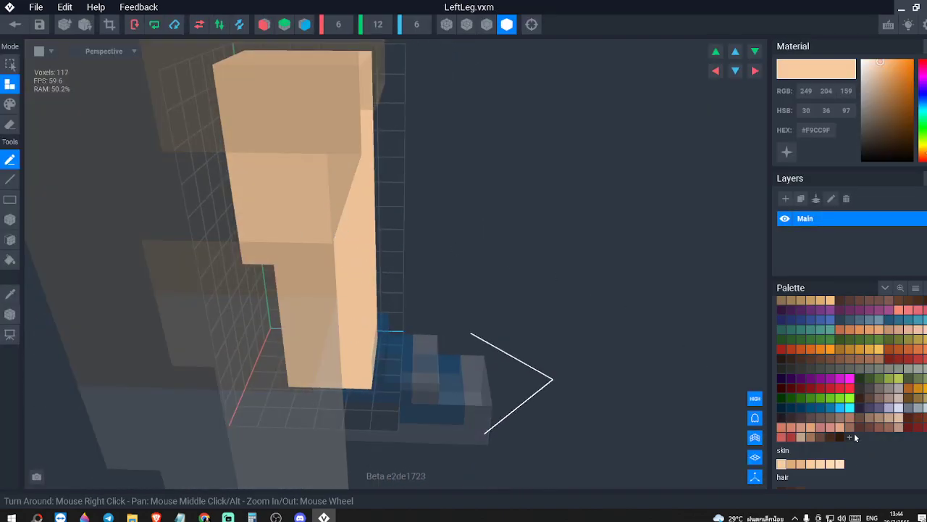
pyautogui.moveTo(877, 110); pyautogui.dragTo(745, 1)
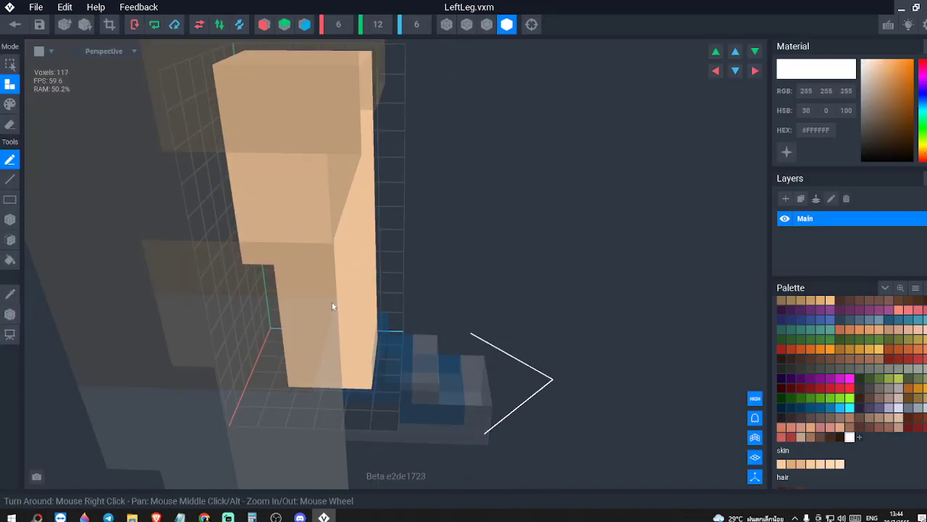
pyautogui.moveTo(241, 221); pyautogui.dragTo(332, 219)
pyautogui.hotkey('ctrl', 'z')
# - Paint a white band around all sides of the left leg as the sock's upper edge
pyautogui.click(7, 107)
pyautogui.moveTo(205, 189); pyautogui.dragTo(241, 197, button='right')
pyautogui.moveTo(230, 206)
pyautogui.mouseDown()
pyautogui.moveTo(269, 198)
pyautogui.moveTo(209, 229)
pyautogui.moveTo(289, 229)
pyautogui.moveTo(338, 213)
pyautogui.moveTo(313, 235)
pyautogui.mouseUp()
pyautogui.moveTo(312, 236); pyautogui.dragTo(389, 223, button='right')
pyautogui.moveTo(389, 207); pyautogui.dragTo(437, 201)
pyautogui.moveTo(383, 230); pyautogui.dragTo(437, 223)
pyautogui.moveTo(442, 203); pyautogui.dragTo(420, 200, button='right')
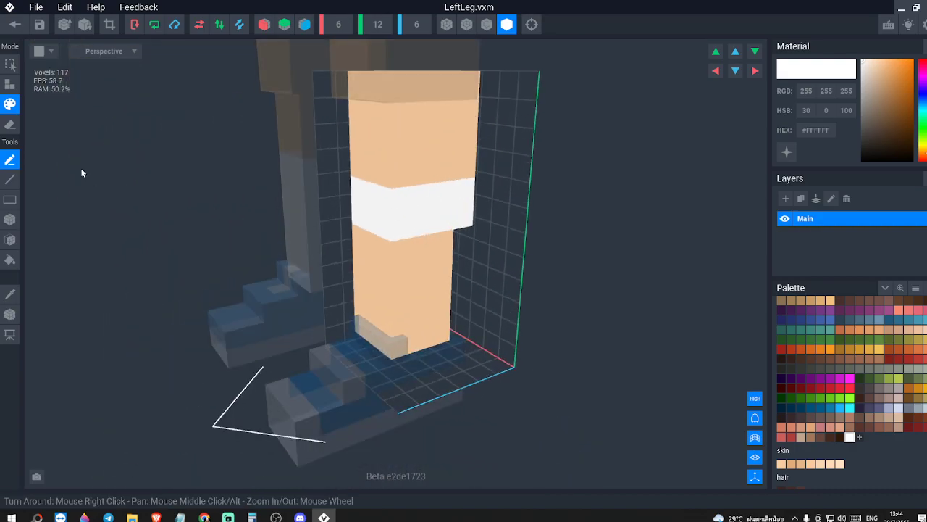
# - Fill the left leg's faces below the band with white, save LeftLeg and return to the full character rig
pyautogui.click(9, 240)
pyautogui.click(433, 283)
pyautogui.moveTo(433, 284); pyautogui.dragTo(304, 313, button='right')
pyautogui.click(333, 296)
pyautogui.click(297, 310)
pyautogui.click(15, 26)
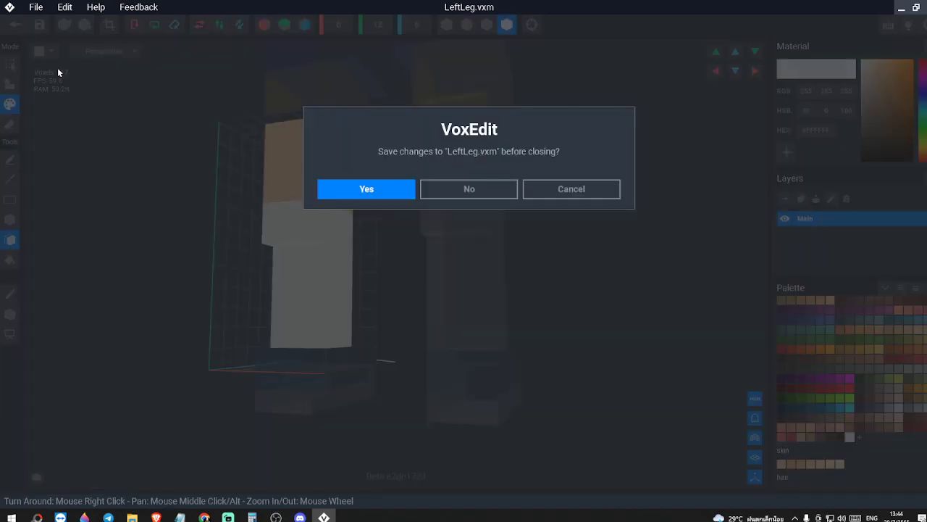
pyautogui.click(346, 189)
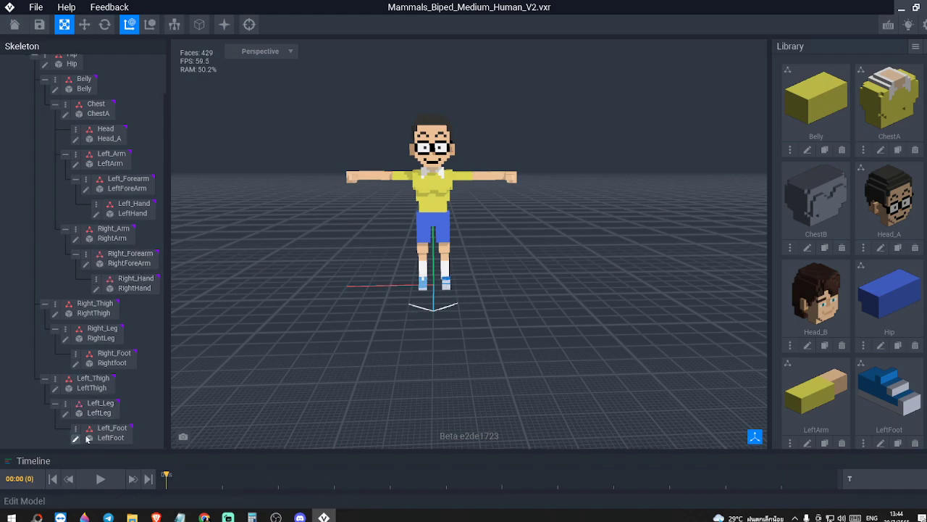
pyautogui.click(76, 438)
pyautogui.moveTo(277, 268); pyautogui.dragTo(290, 267, button='right')
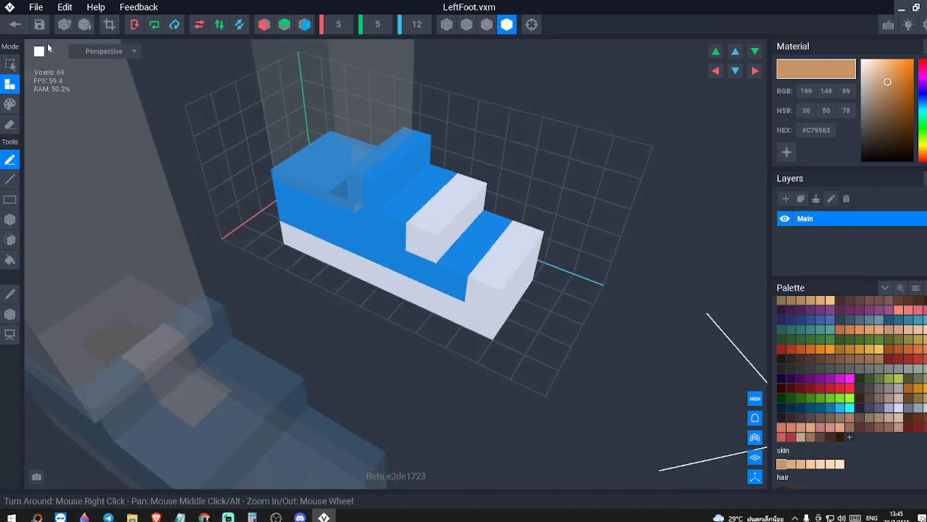
pyautogui.click(14, 24)
pyautogui.click(381, 186)
# - Open the Rightfoot model, copy its light blue hex code #6DB1EB and return to the full character rig
pyautogui.click(452, 230)
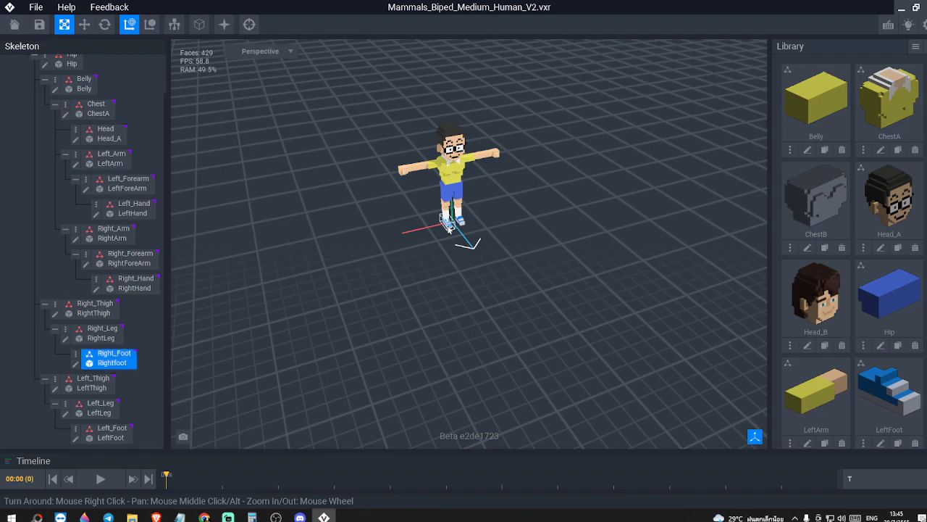
pyautogui.doubleClick(123, 362)
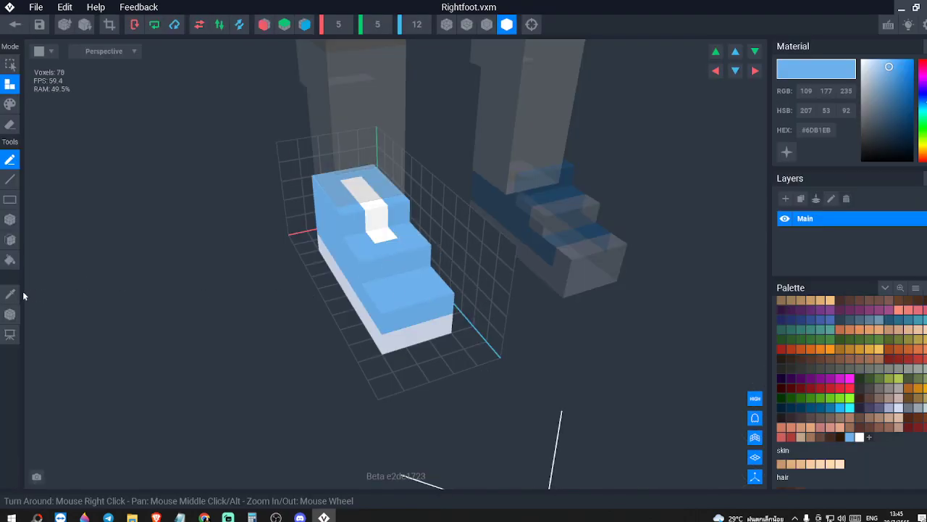
pyautogui.rightClick(818, 134)
pyautogui.click(833, 141)
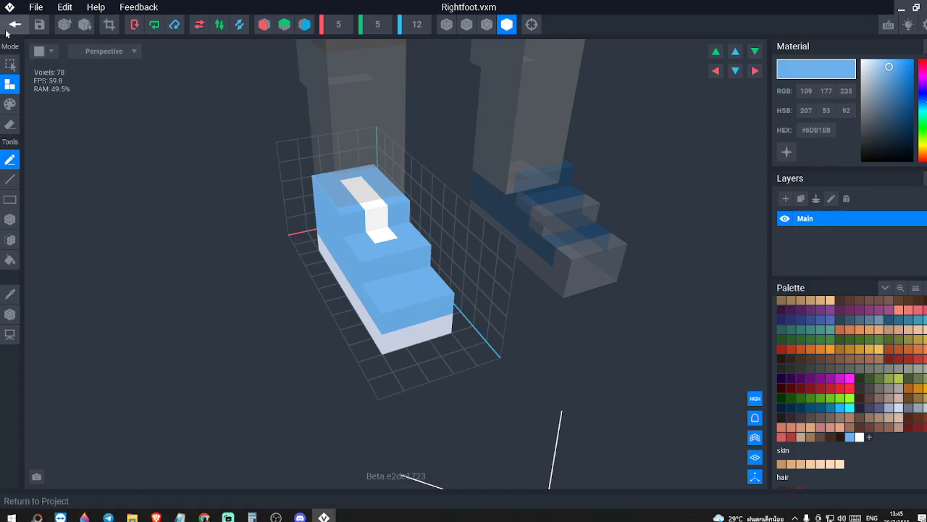
pyautogui.click(9, 32)
pyautogui.click(367, 191)
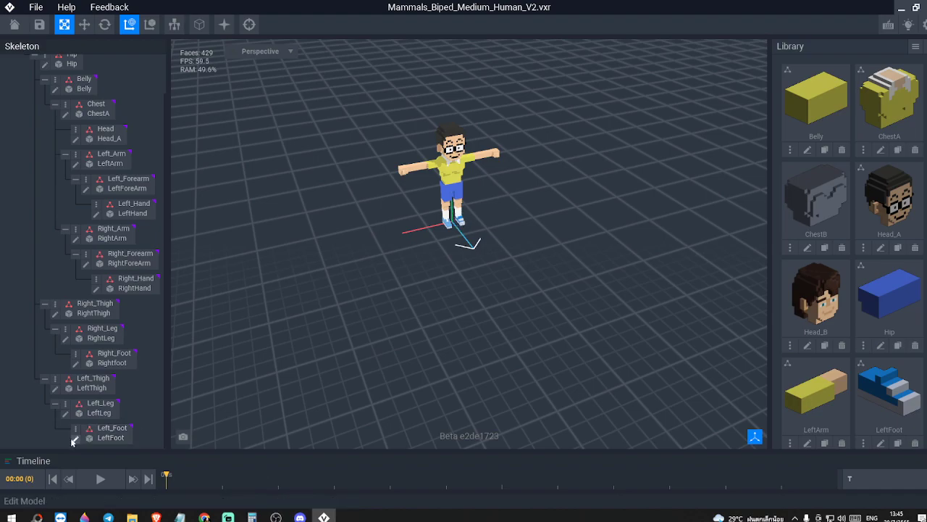
# - Open the LeftFoot model for painting and replace the colour's hex code with the copied #6DB1EB
pyautogui.click(74, 441)
pyautogui.scroll(2, 185, 358)
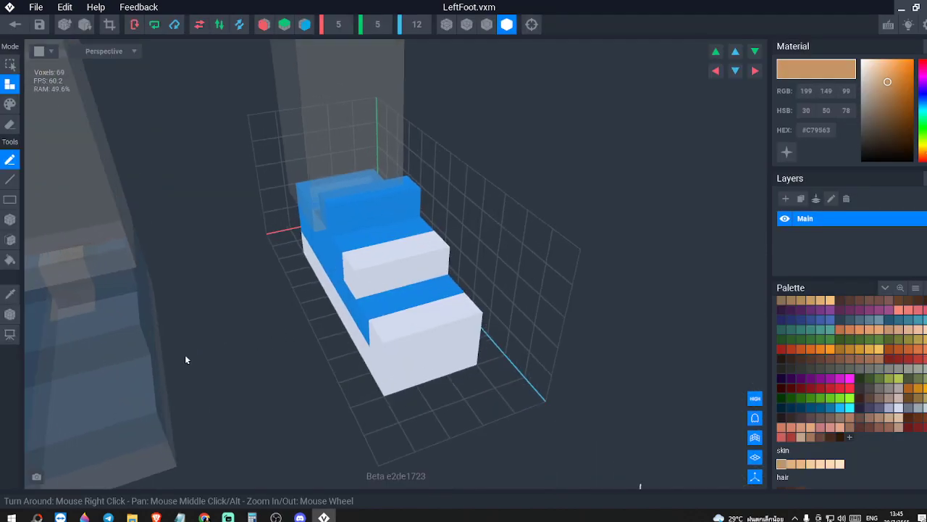
pyautogui.moveTo(185, 358); pyautogui.dragTo(136, 342, button='right')
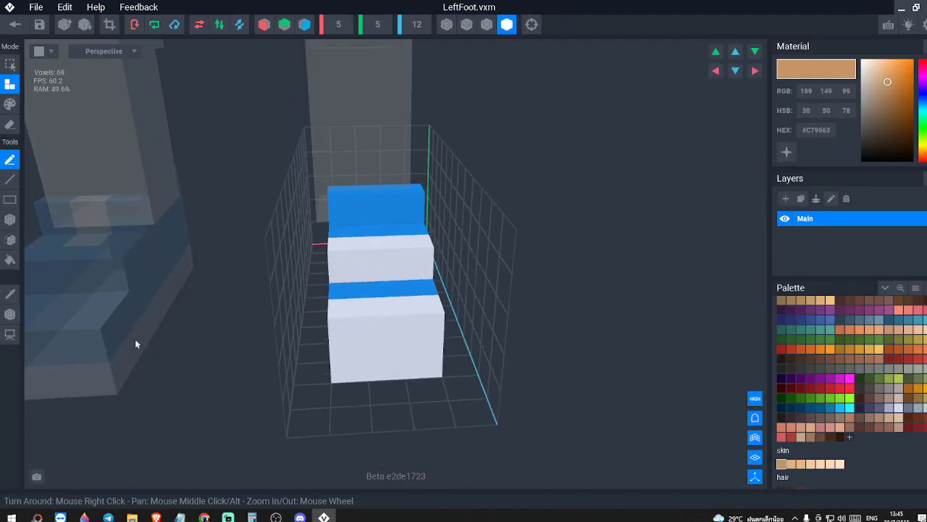
pyautogui.click(11, 104)
pyautogui.click(387, 265)
pyautogui.doubleClick(818, 131)
pyautogui.rightClick(819, 131)
pyautogui.click(848, 155)
# - Repaint the left shoe's dark blue upper faces and white middle step light blue #6DB1EB on all sides
pyautogui.moveTo(493, 266); pyautogui.dragTo(402, 303, button='right')
pyautogui.moveTo(304, 358); pyautogui.dragTo(396, 308)
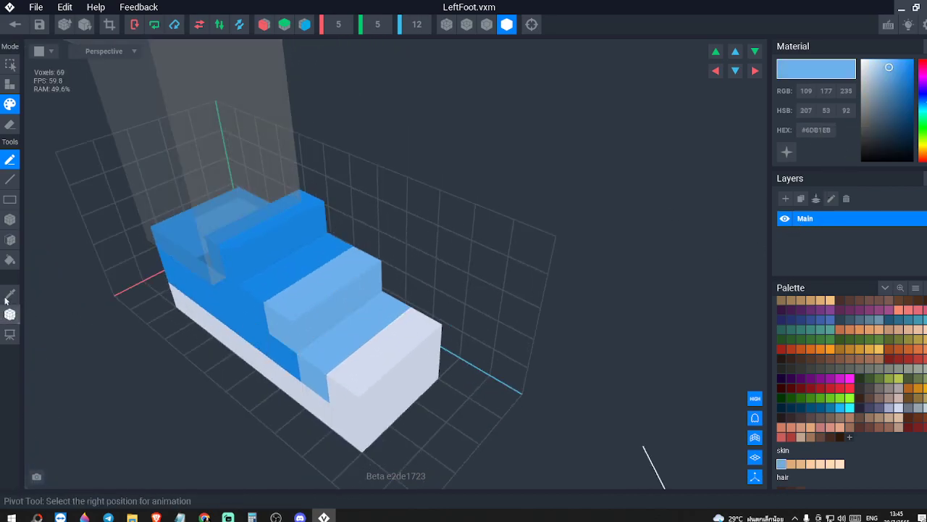
pyautogui.click(10, 240)
pyautogui.click(227, 285)
pyautogui.click(294, 248)
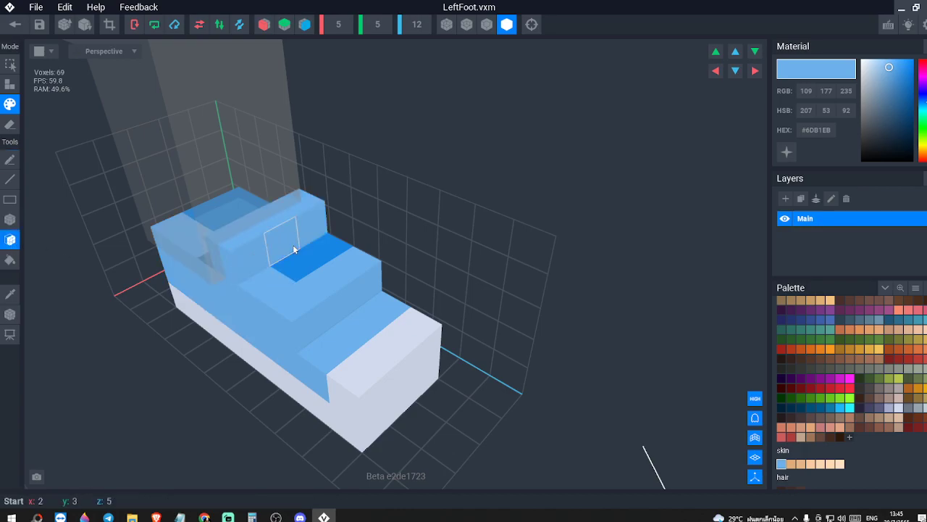
pyautogui.moveTo(207, 245); pyautogui.dragTo(242, 234, button='right')
pyautogui.click(278, 244)
pyautogui.moveTo(373, 217); pyautogui.dragTo(199, 186, button='right')
pyautogui.click(437, 274)
pyautogui.moveTo(459, 259); pyautogui.dragTo(480, 296, button='right')
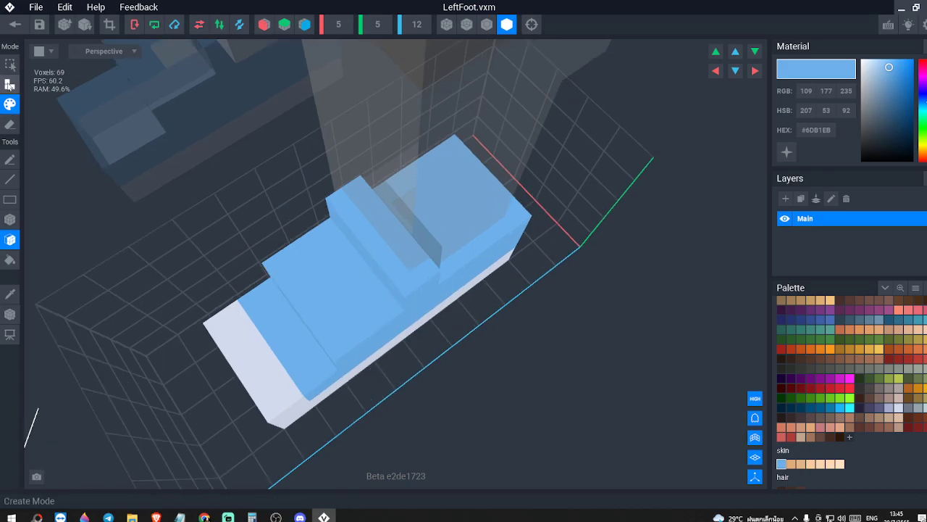
# - Add a layer of light blue voxels to fill the recess in the top of the left shoe's heel
pyautogui.click(10, 84)
pyautogui.click(434, 201)
pyautogui.moveTo(434, 201); pyautogui.dragTo(362, 221, button='right')
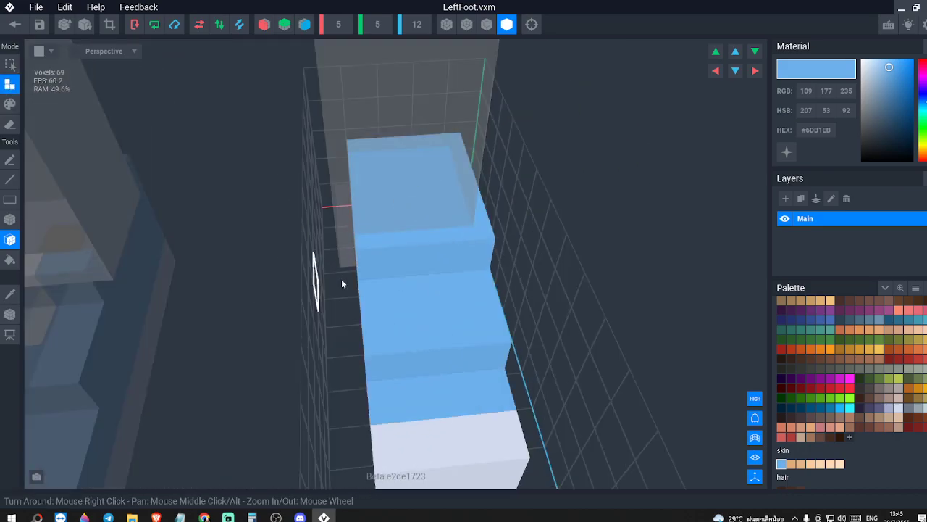
# - Add light blue #6DB1EB and white #FFFFFF to the palette, keeping white as the colour for painting single voxels
pyautogui.click(847, 436)
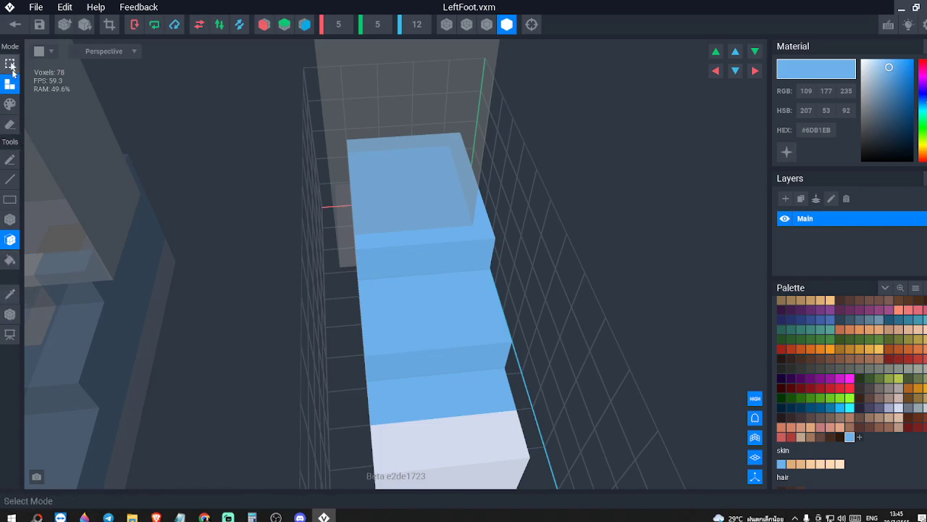
pyautogui.click(11, 103)
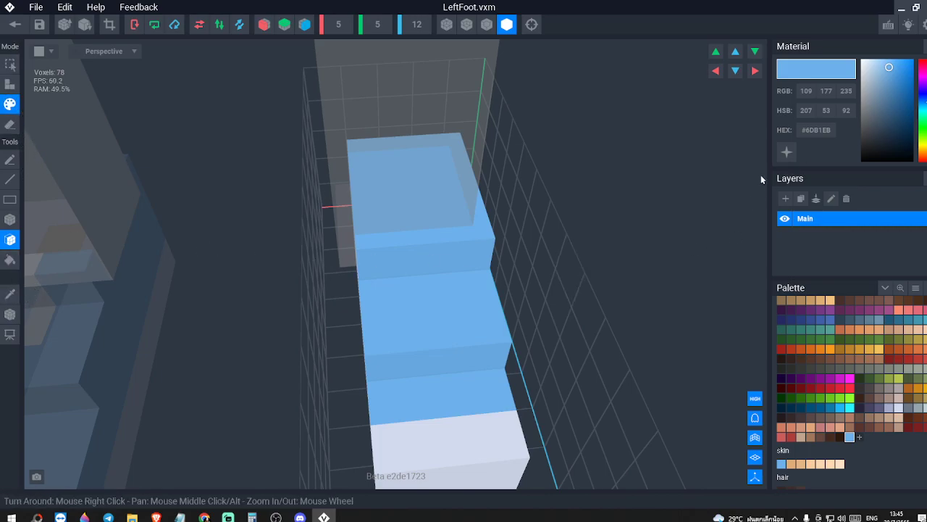
pyautogui.click(10, 159)
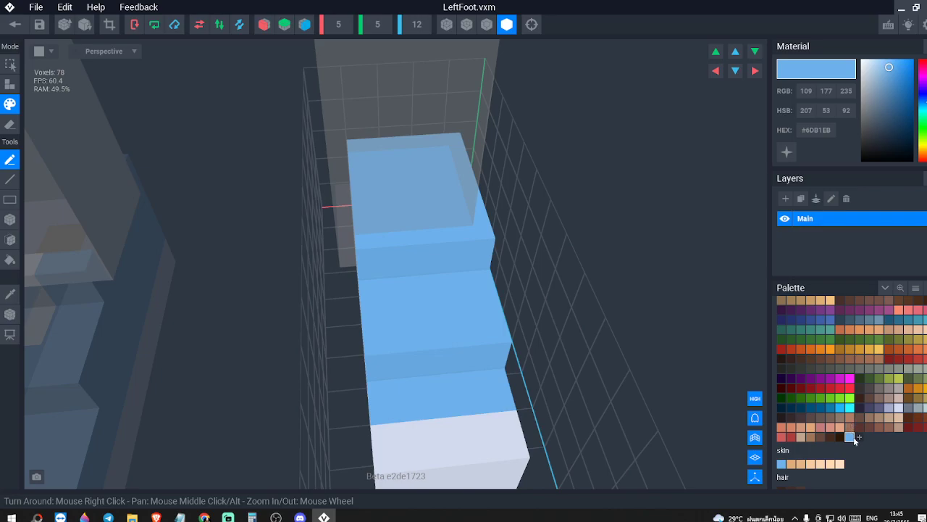
pyautogui.moveTo(868, 87); pyautogui.dragTo(829, 39)
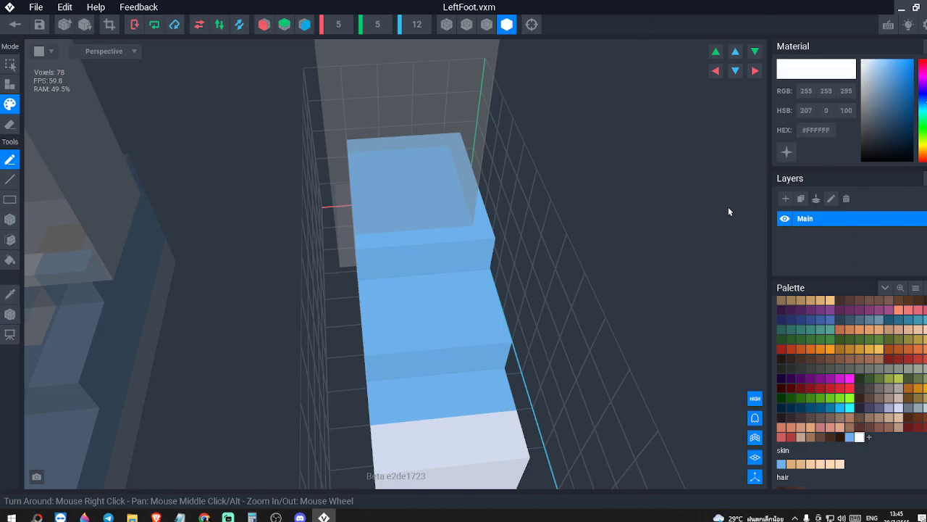
# - Paint white voxels down the middle of the left shoe's upper step, and return to the character rig
pyautogui.click(426, 290)
pyautogui.moveTo(420, 258); pyautogui.dragTo(421, 224)
pyautogui.moveTo(416, 230); pyautogui.dragTo(336, 313, button='right')
pyautogui.click(15, 24)
pyautogui.click(354, 188)
# - Load the Air Attack 01 animation on the finished character and play it, pausing to view the pose
pyautogui.moveTo(401, 286); pyautogui.dragTo(442, 256, button='right')
pyautogui.moveTo(462, 207); pyautogui.dragTo(449, 274, button='middle')
pyautogui.scroll(4, 536, 314)
pyautogui.scroll(2, 554, 331)
pyautogui.moveTo(658, 376); pyautogui.dragTo(641, 342, button='middle')
pyautogui.scroll(3, 636, 350)
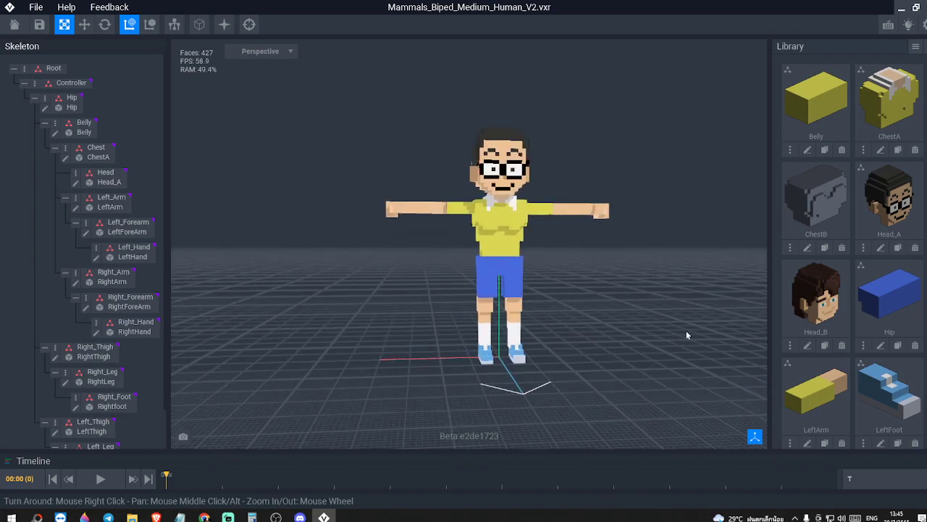
pyautogui.click(862, 480)
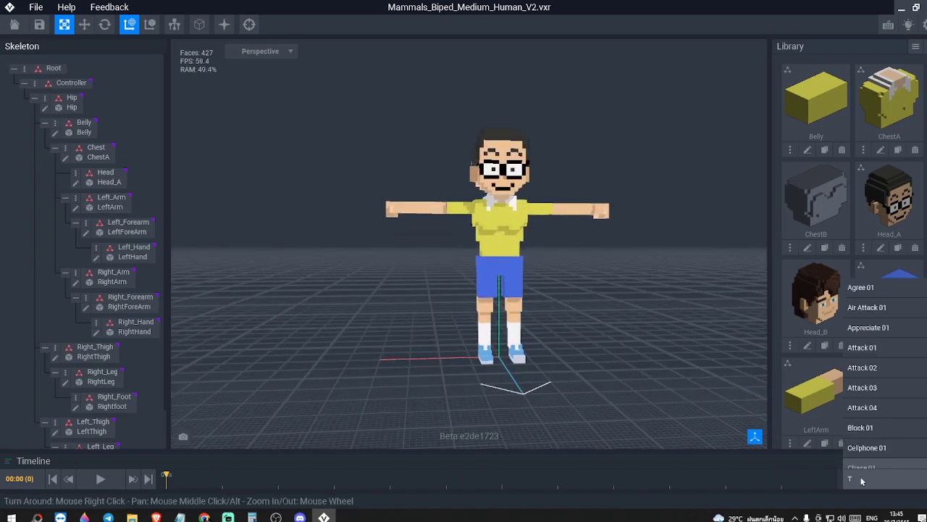
pyautogui.click(878, 312)
pyautogui.press('space')
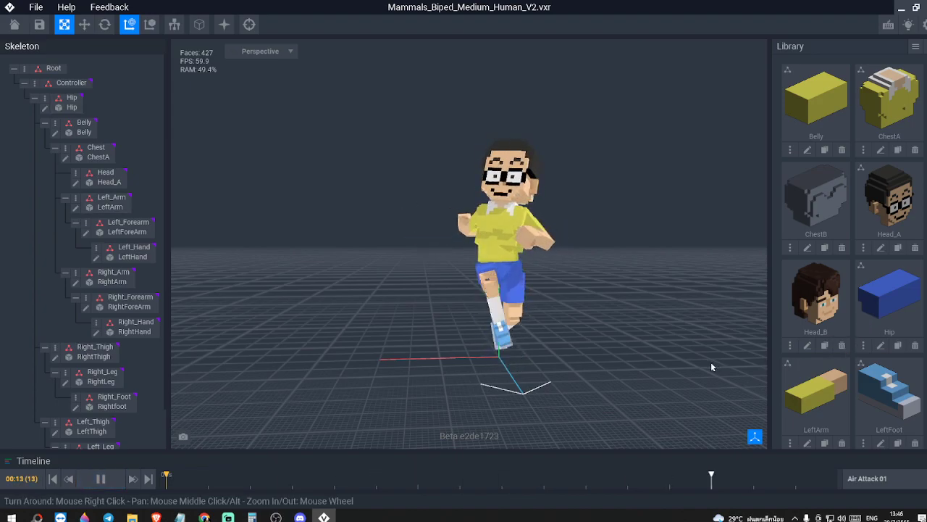
pyautogui.press('space')
pyautogui.moveTo(666, 343); pyautogui.dragTo(679, 356, button='right')
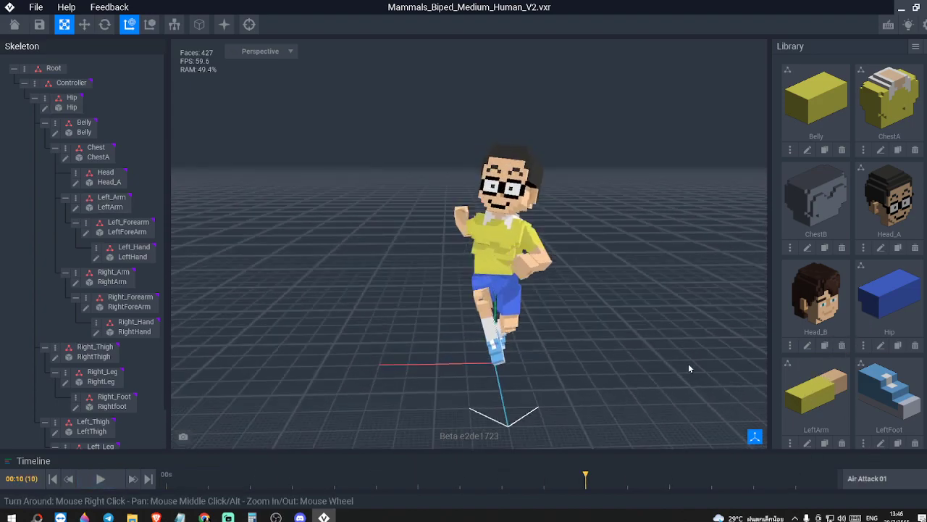
# - Switch the animation to Clap 01 and play it, viewing the character close up from the front
pyautogui.click(905, 487)
pyautogui.scroll(-4, 875, 416)
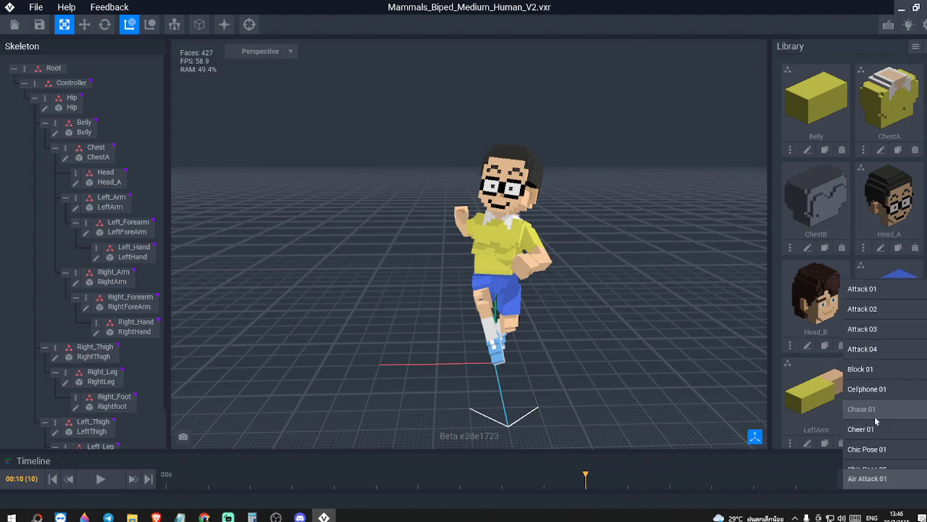
pyautogui.click(881, 412)
pyautogui.press('space')
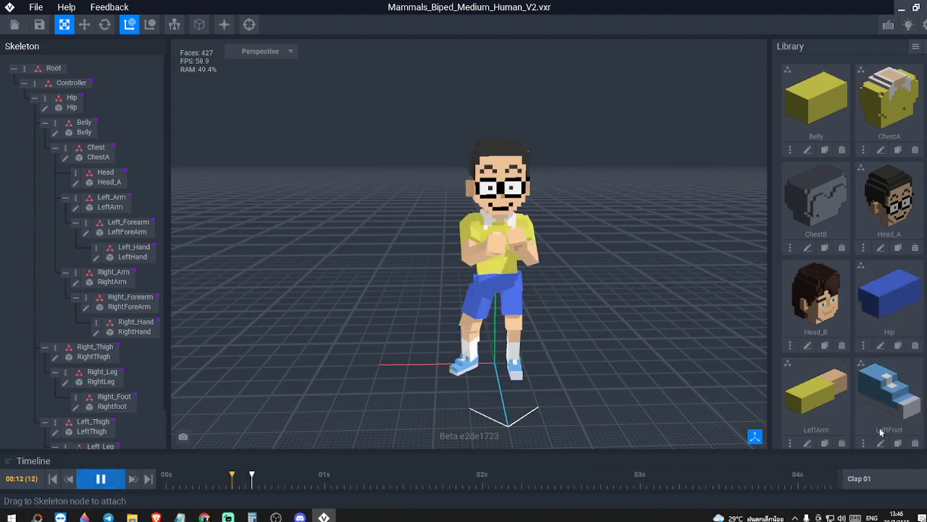
pyautogui.moveTo(668, 337); pyautogui.dragTo(657, 316, button='right')
pyautogui.scroll(3, 655, 332)
pyautogui.scroll(2, 656, 316)
pyautogui.scroll(1, 642, 333)
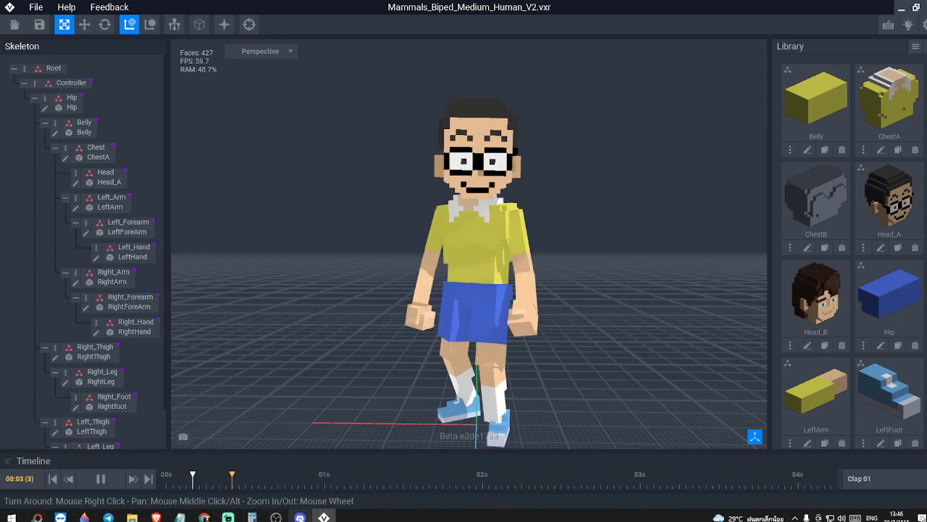
# - Switch to the Chrome window with the cartoon reference and place it beside the animated character for comparison
pyautogui.click(213, 514)
pyautogui.moveTo(749, 44); pyautogui.dragTo(212, 37)
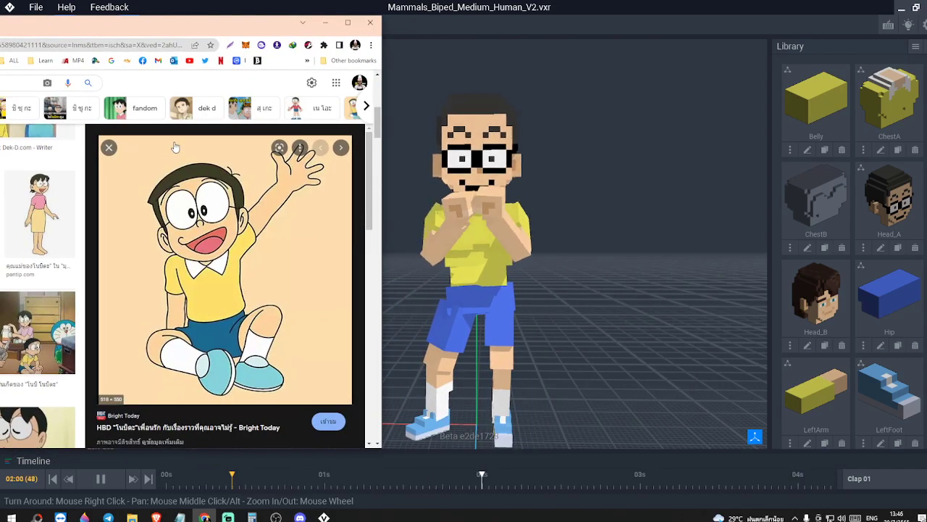